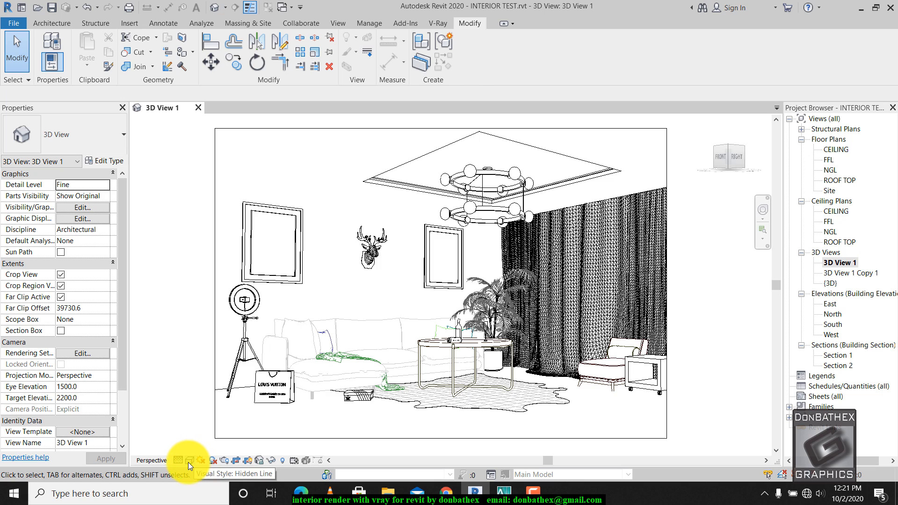
- Display the 3D view in the Shaded visual style and set 3D View 1 as the V-Ray render view
click(189, 461)
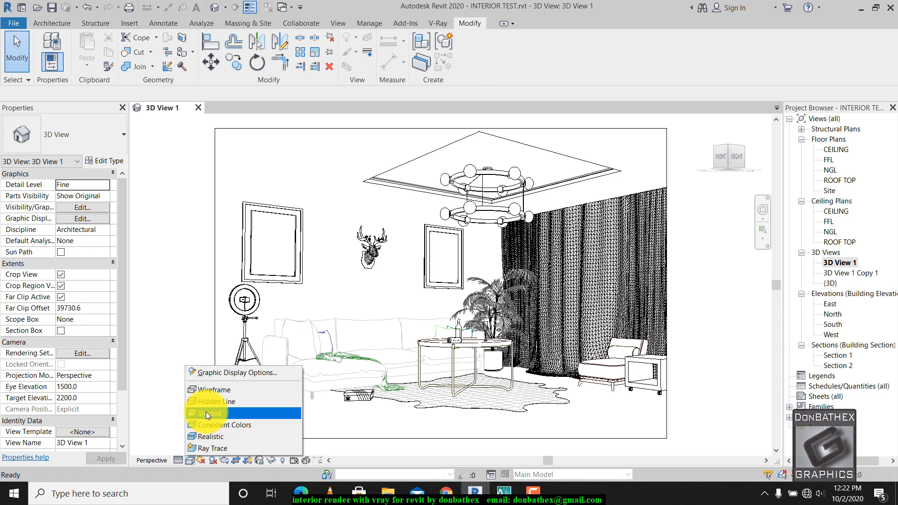
click(206, 412)
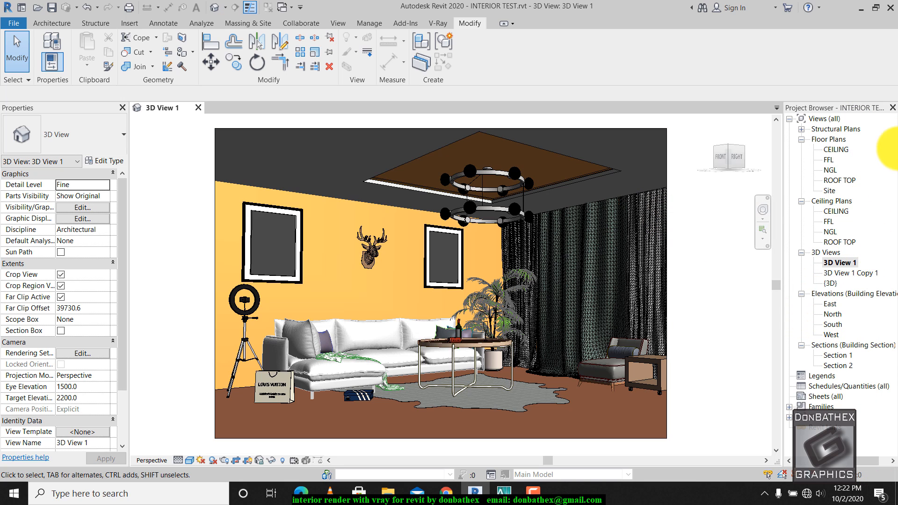
click(440, 23)
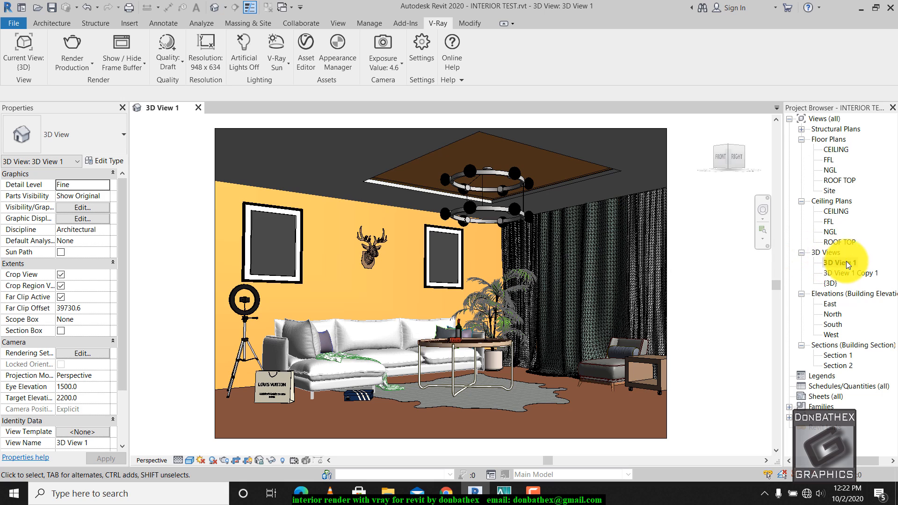
click(30, 69)
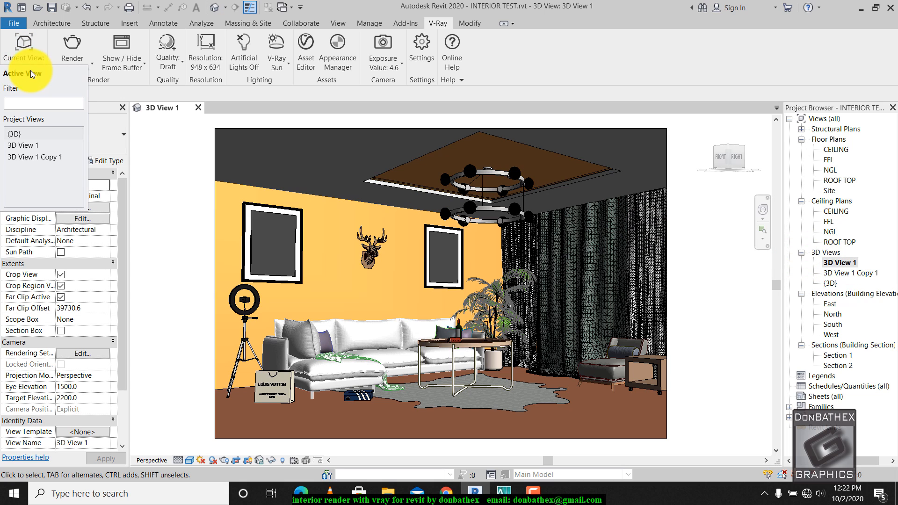
click(36, 146)
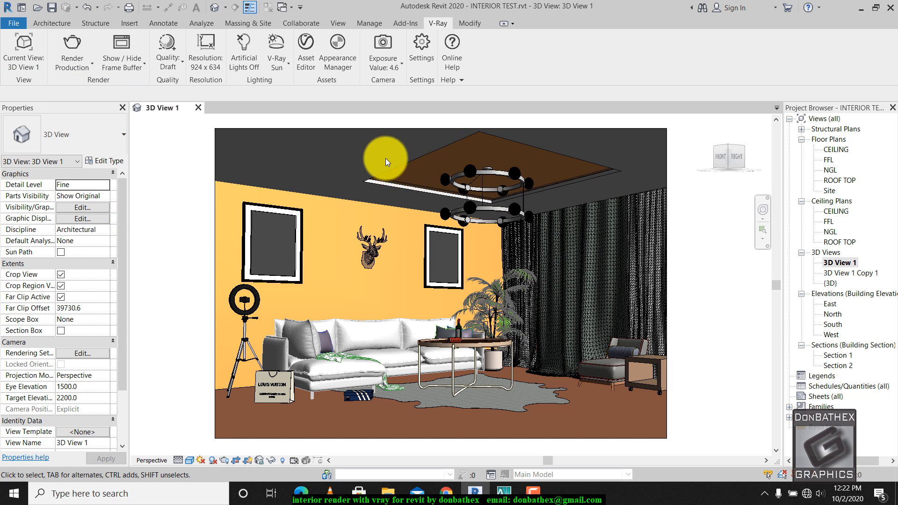
- Set the primary global illumination engine to Irradiance map in the V-Ray render settings
click(425, 52)
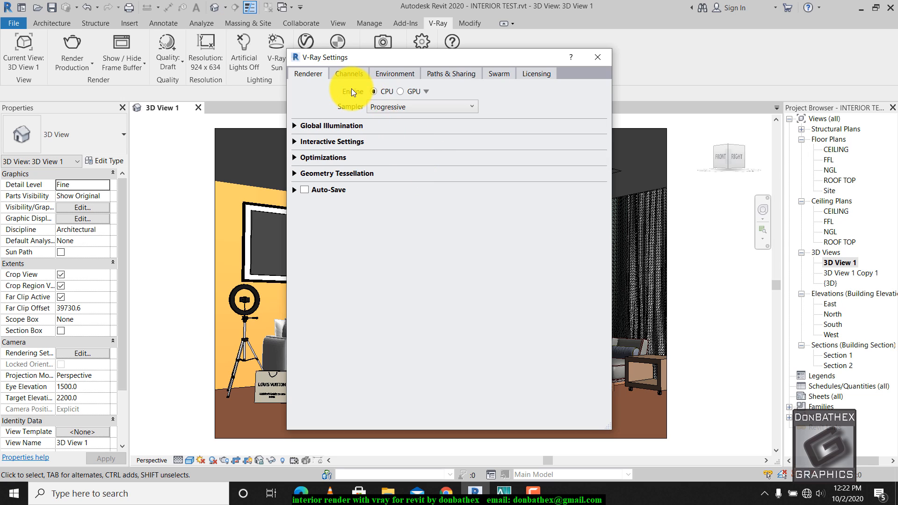
click(293, 126)
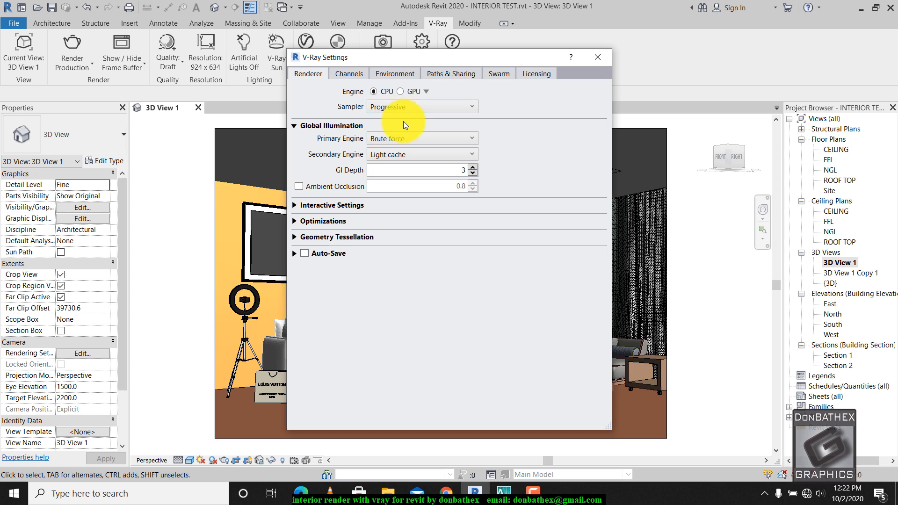
click(374, 139)
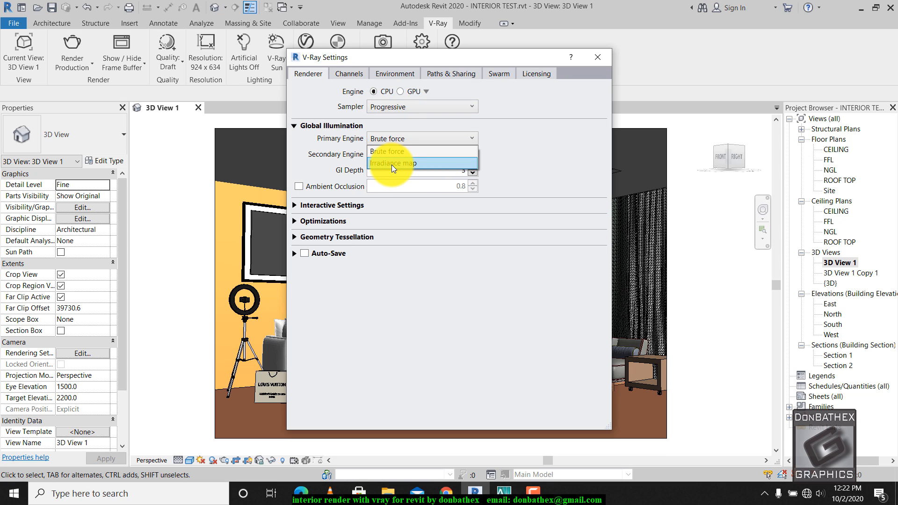
click(392, 164)
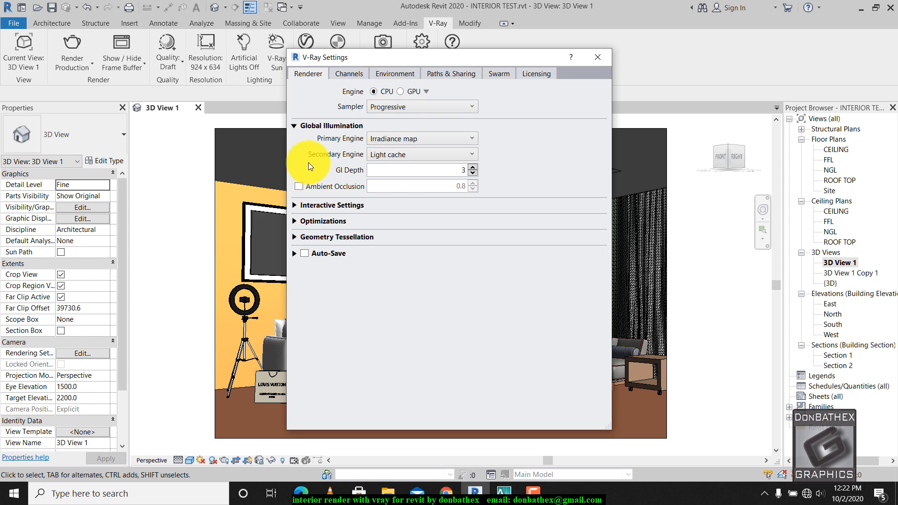
- Enable Ambient Occlusion with a value of 1 and set the GI Depth to 10
click(309, 186)
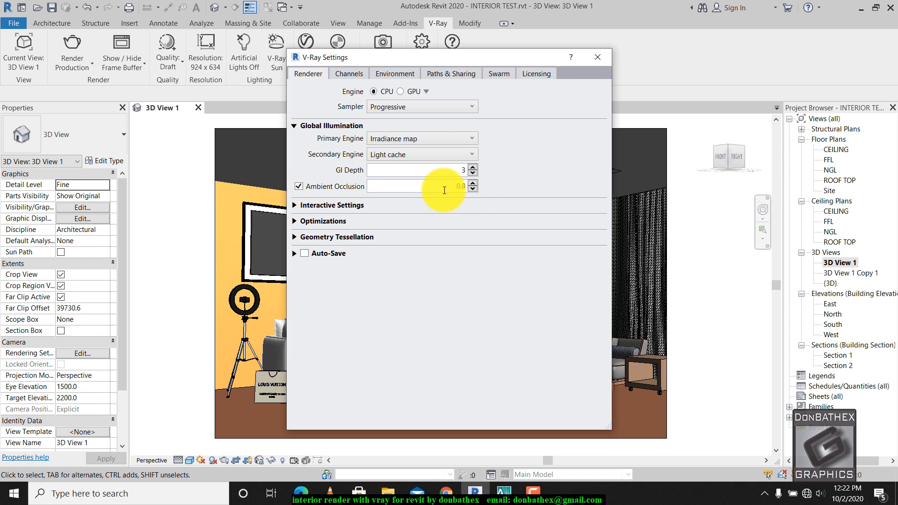
double_click(441, 187)
text(1)
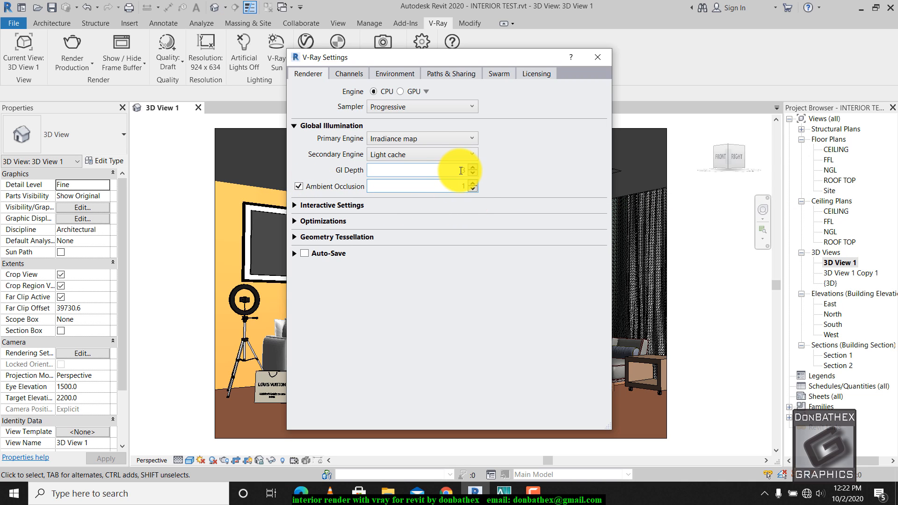
click(453, 172)
text(0)
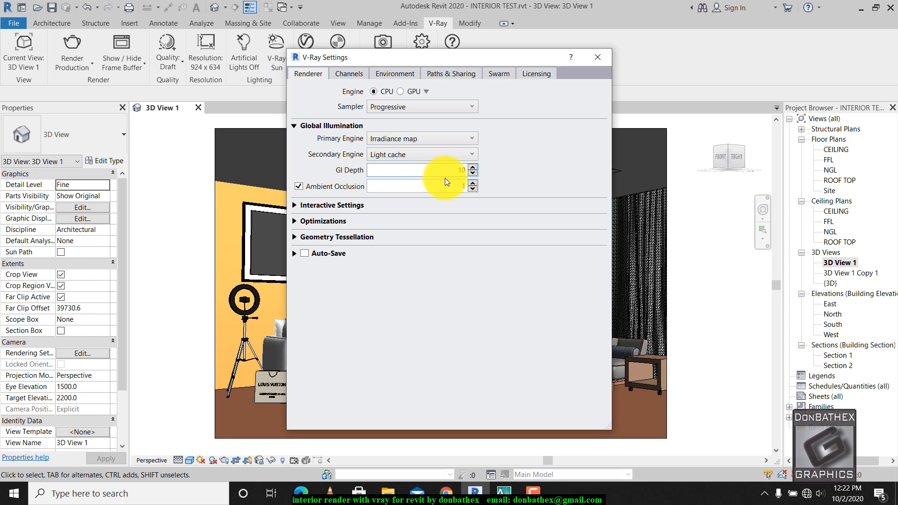
- Enable the Denoiser render channel and close the V-Ray settings
click(349, 73)
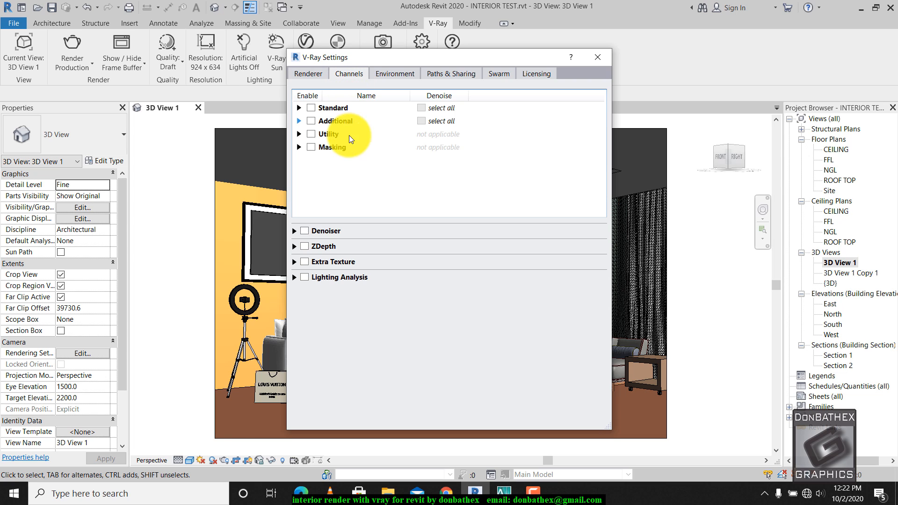
click(307, 232)
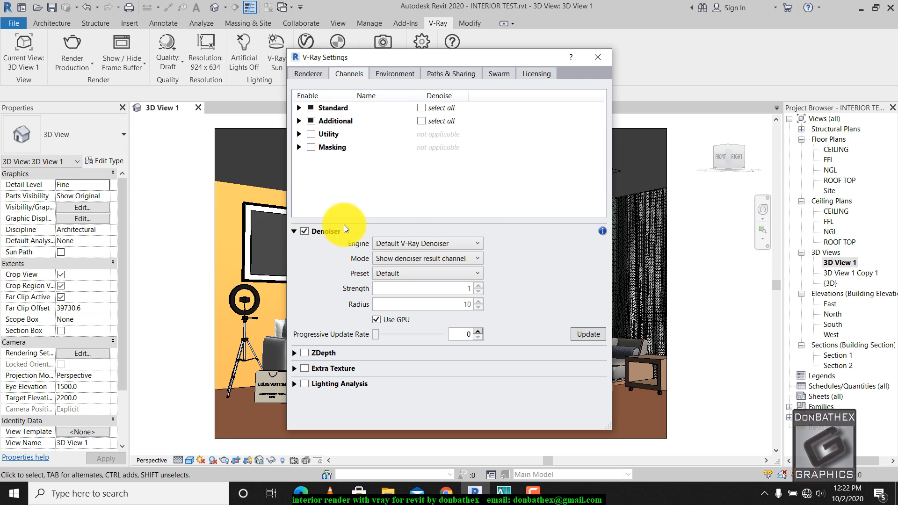
click(597, 58)
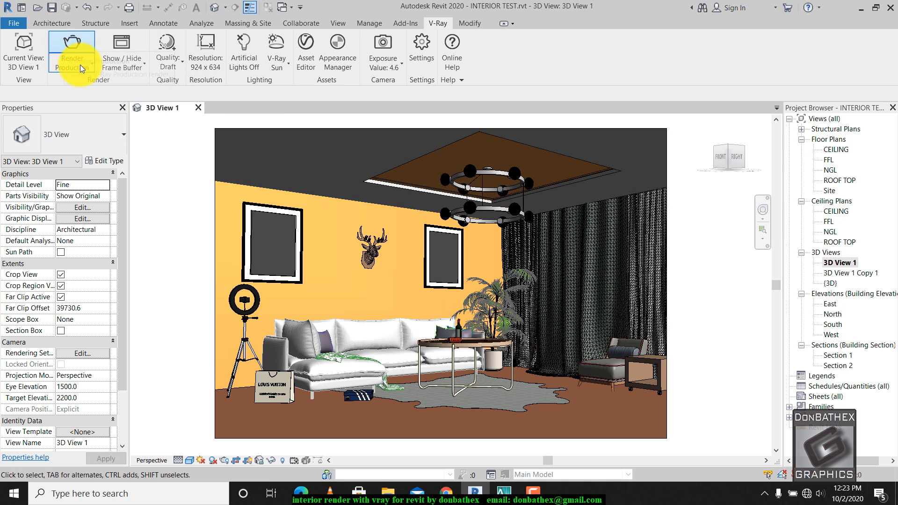
- Run a production test render of 3D View 1, stop it, and minimize the rendering progress window
click(74, 41)
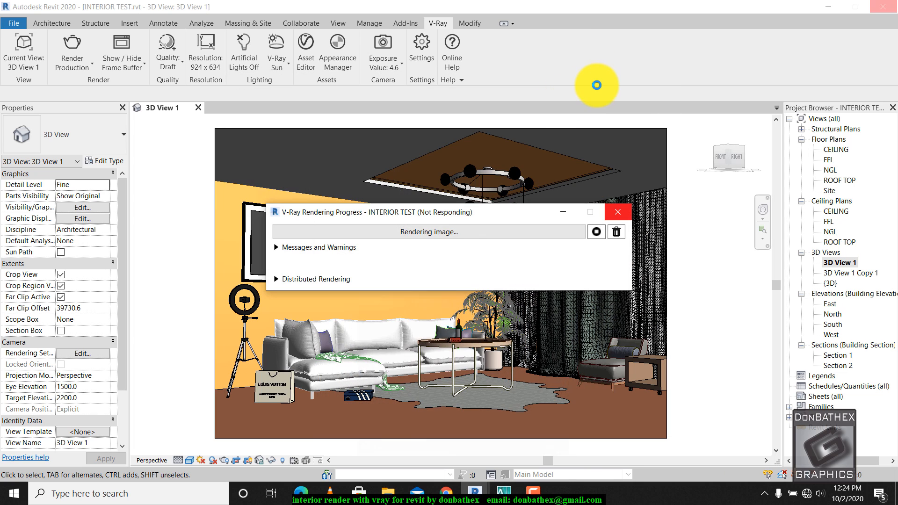
click(600, 83)
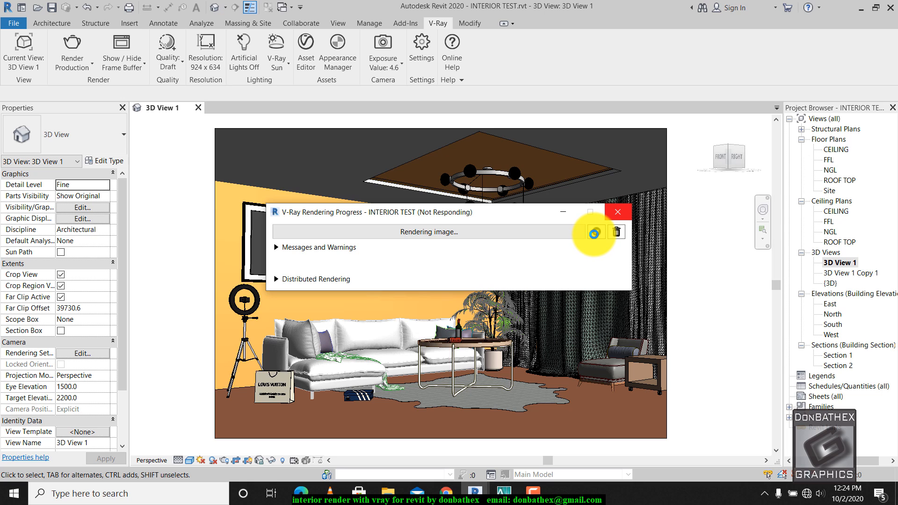
click(594, 233)
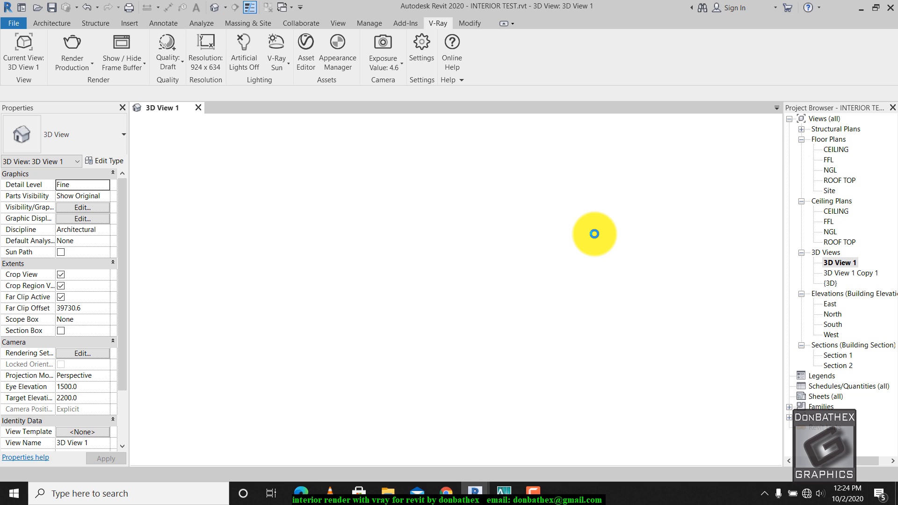
mouse_move(473, 497)
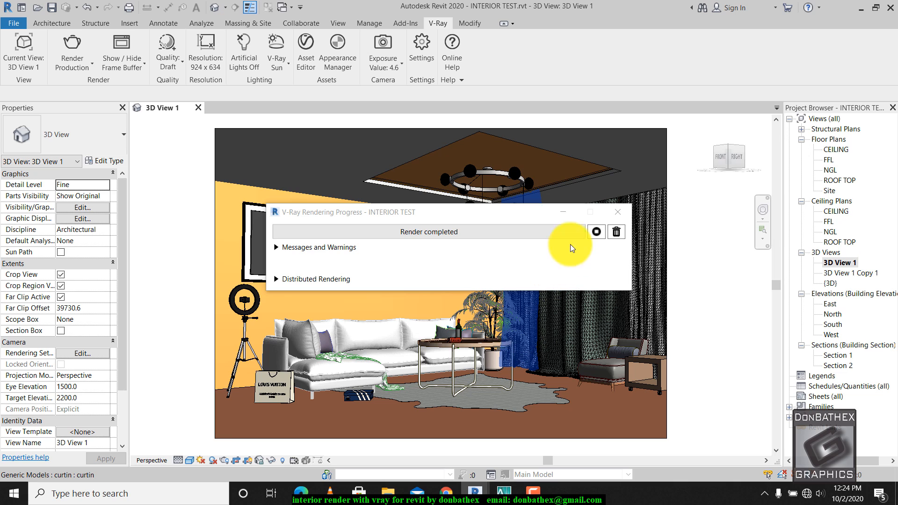
click(563, 212)
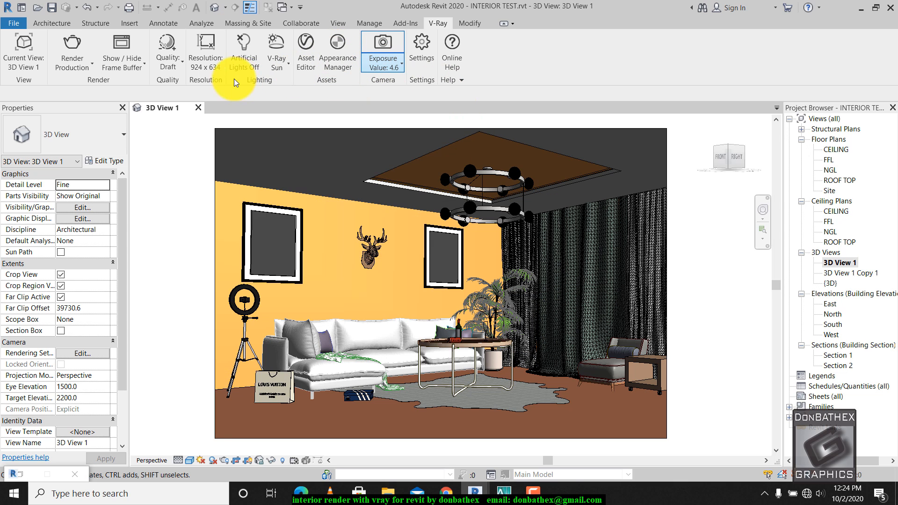
- Open the V-Ray Sun light settings and set the sun size to 10, leaving the sun filter colour as is
click(281, 46)
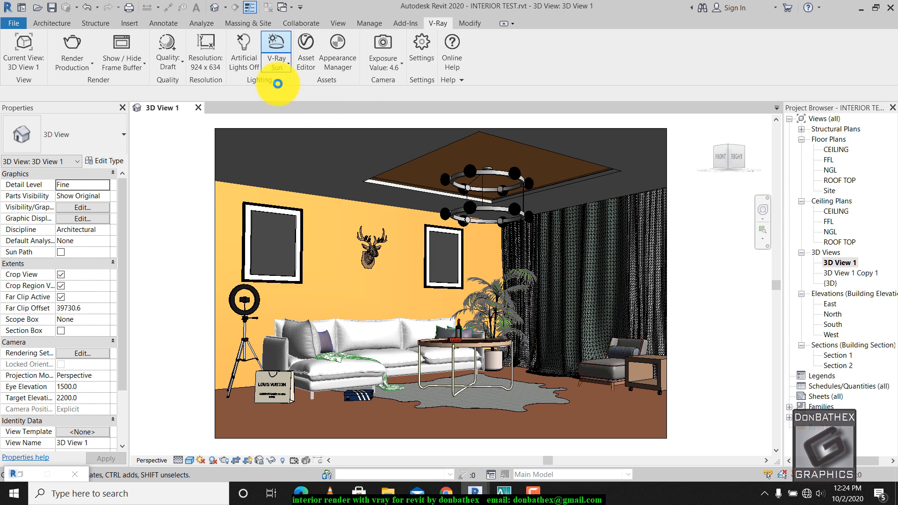
click(281, 64)
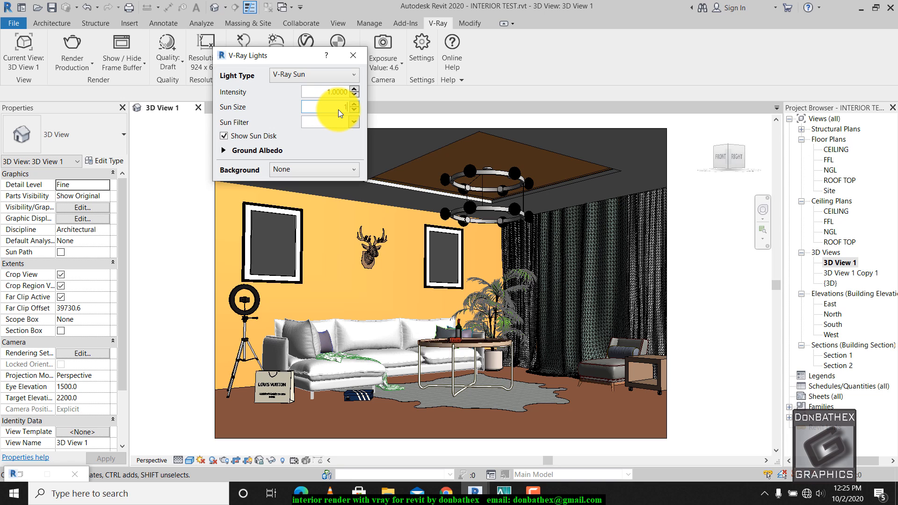
text(0)
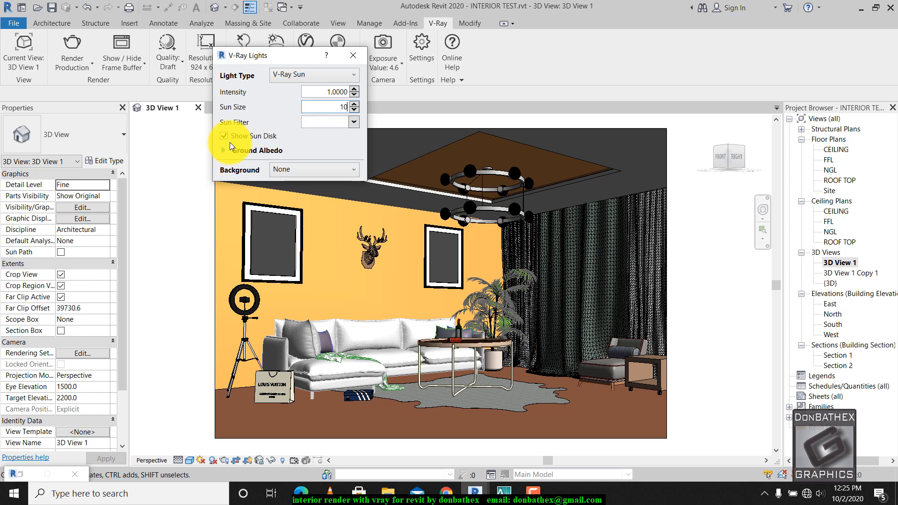
click(353, 122)
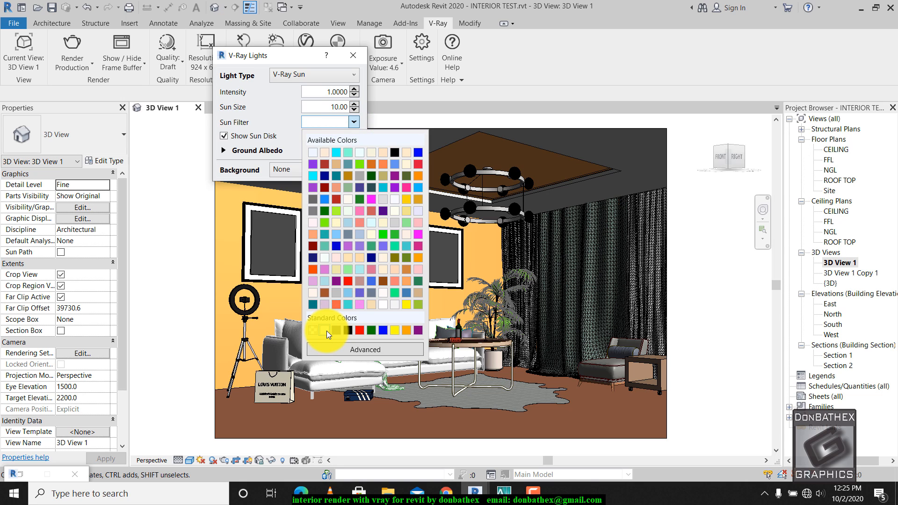
click(268, 126)
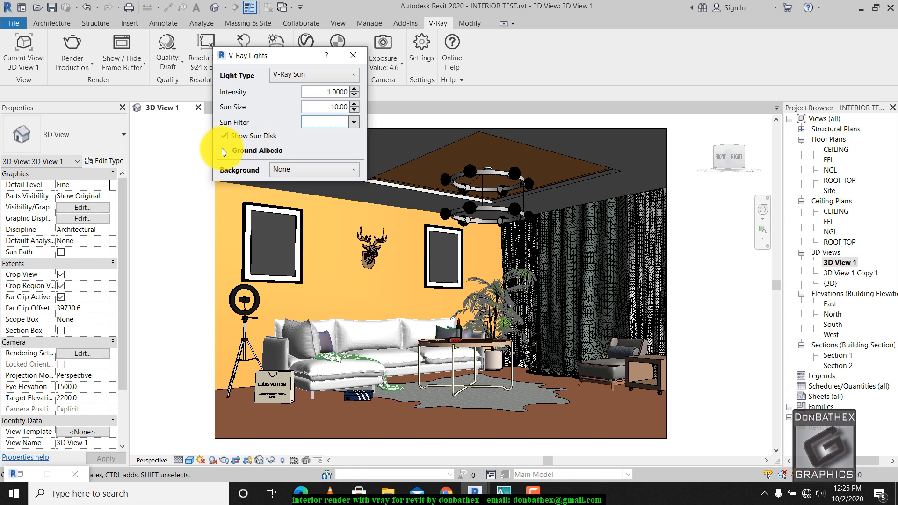
- Switch the V-Ray light background to Custom and enable a background image
click(315, 171)
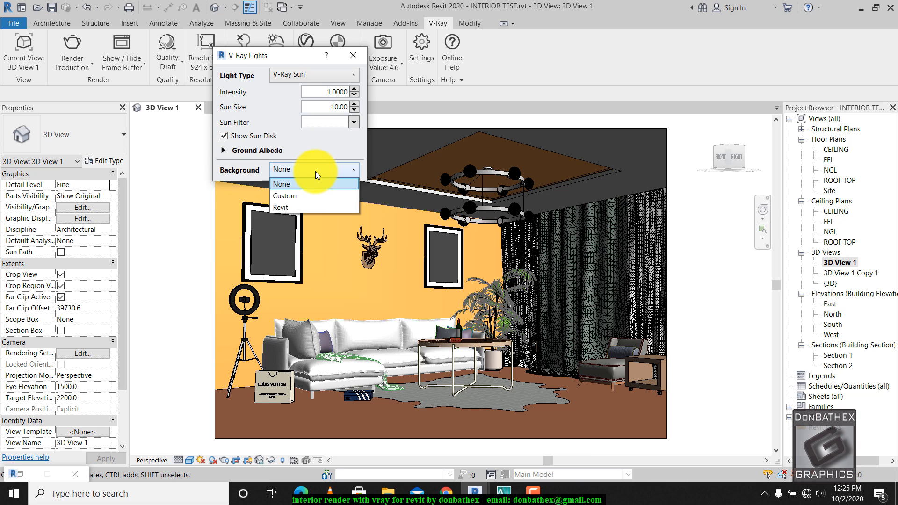
click(279, 195)
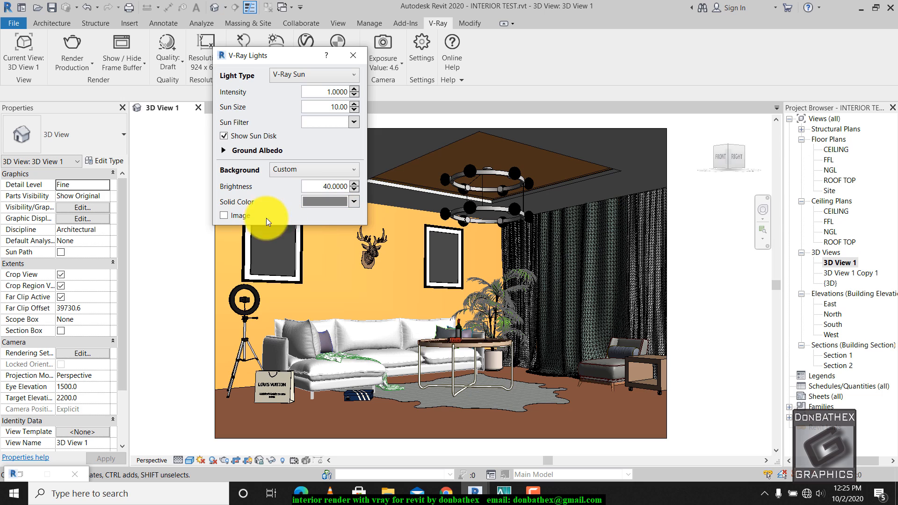
click(235, 215)
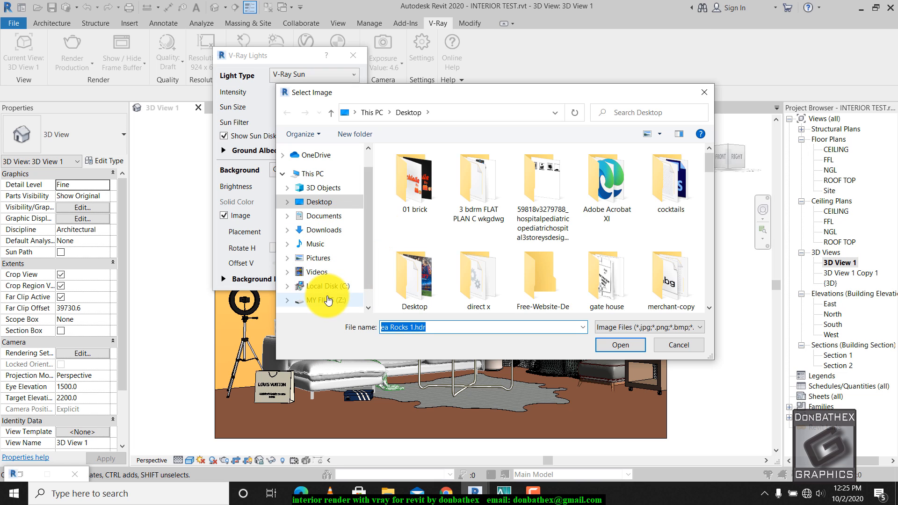
- Load VizPeople_non_commercial_hdr_v1_05.hdr from the DESKTOP2\3DM\HDRIs folder on drive Z as the background image and set the background brightness to 60
click(328, 300)
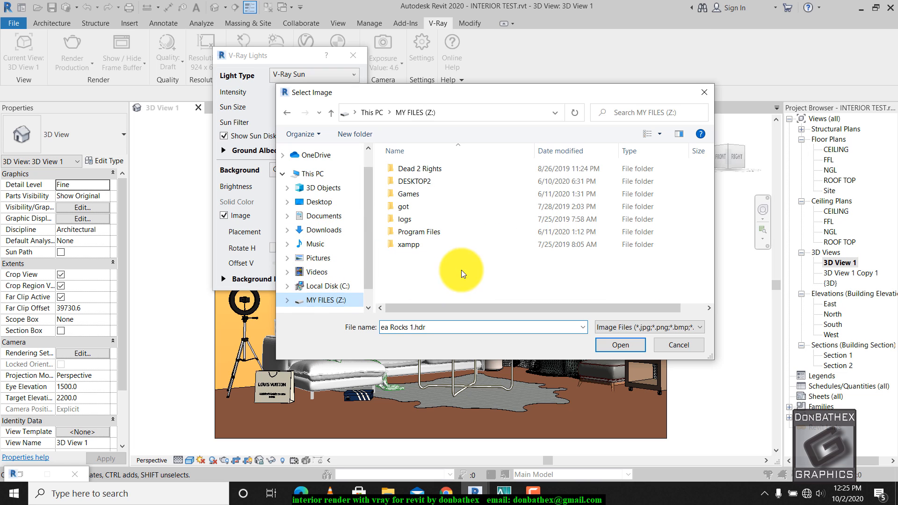
double_click(408, 182)
double_click(407, 167)
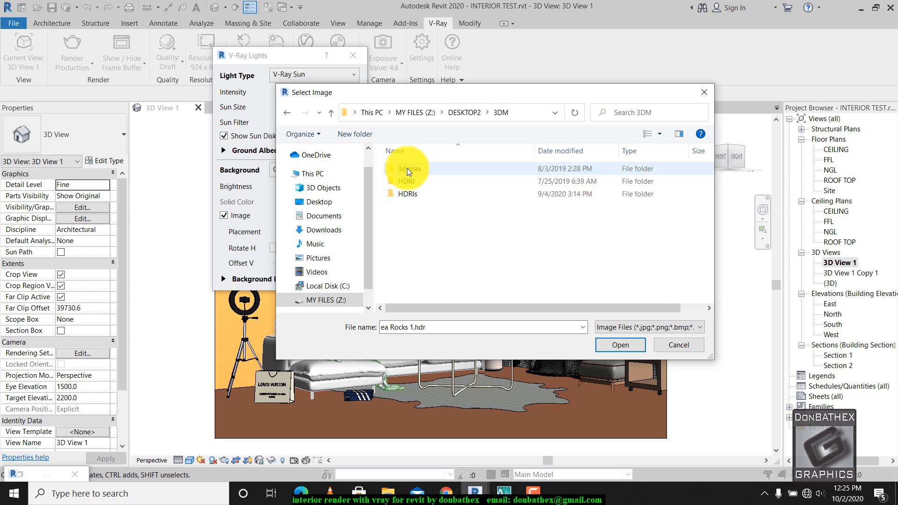
double_click(417, 194)
click(411, 284)
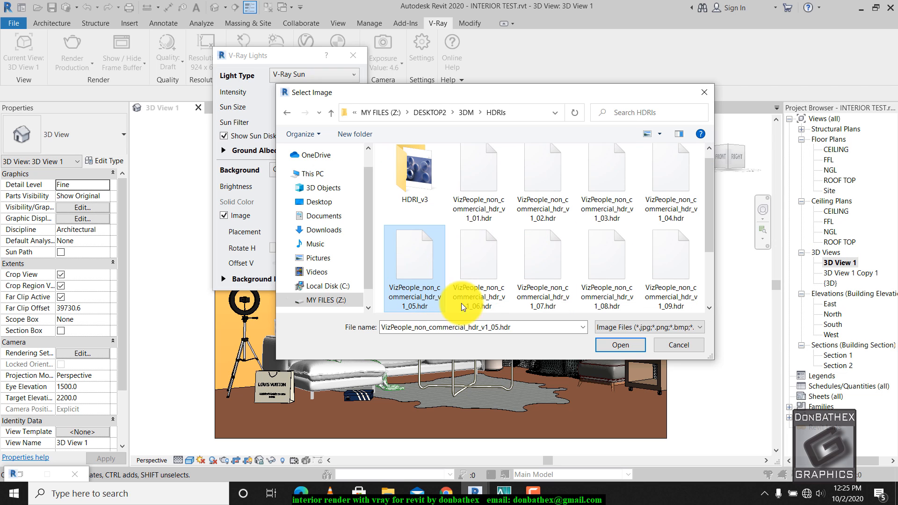
click(608, 345)
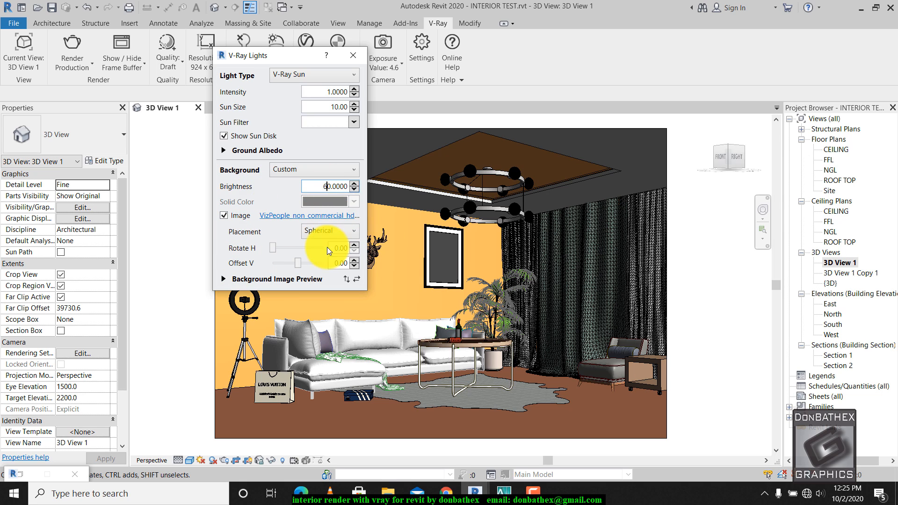
- Show the background image preview, rotate the HDRI horizontally to about 296, and close the V-Ray light settings
click(224, 280)
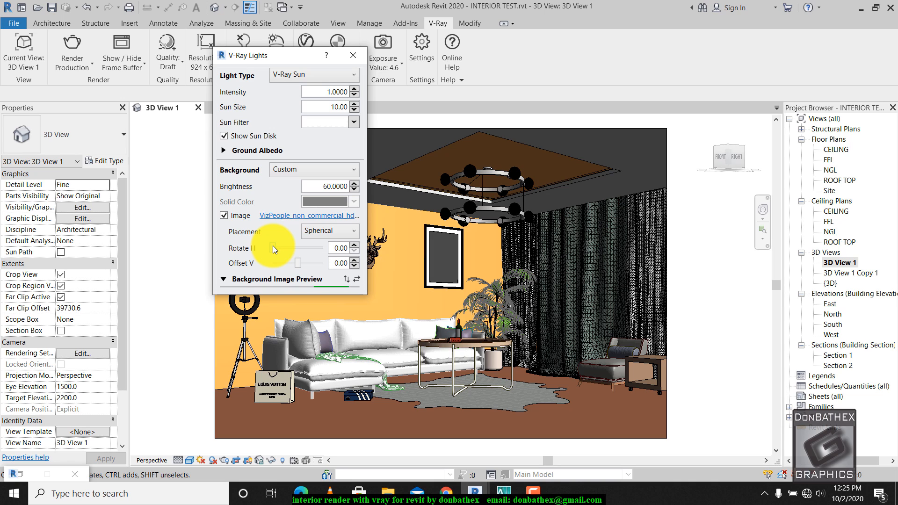
drag(275, 247, 313, 253)
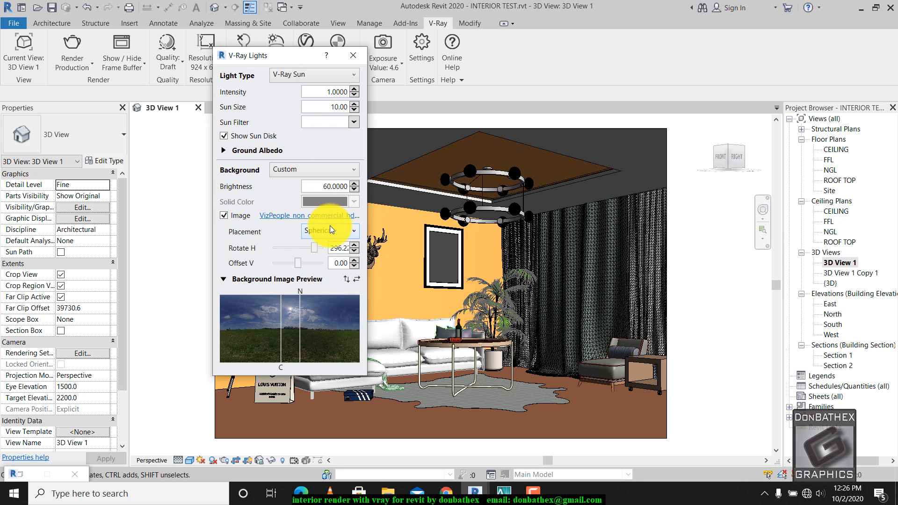
click(353, 56)
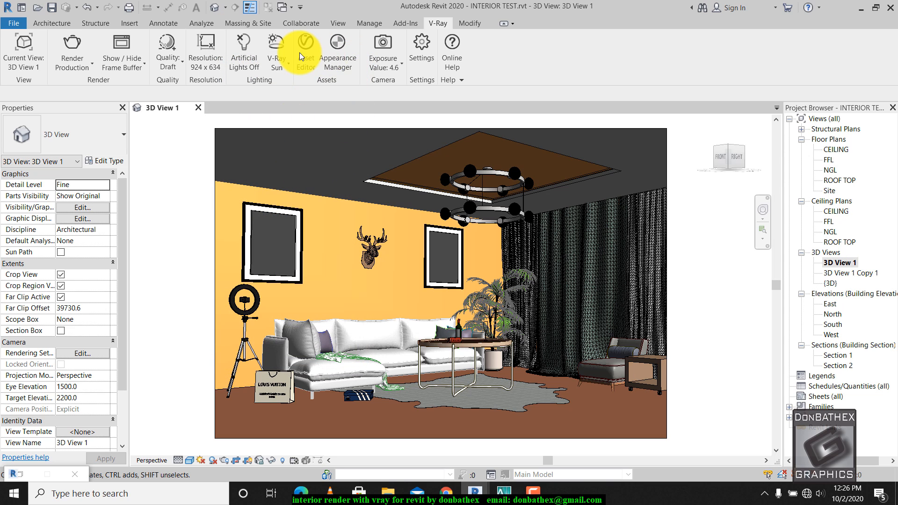
- Set the V-Ray camera's white balance to 10000 and its exposure value to -3, and close the camera settings
click(392, 43)
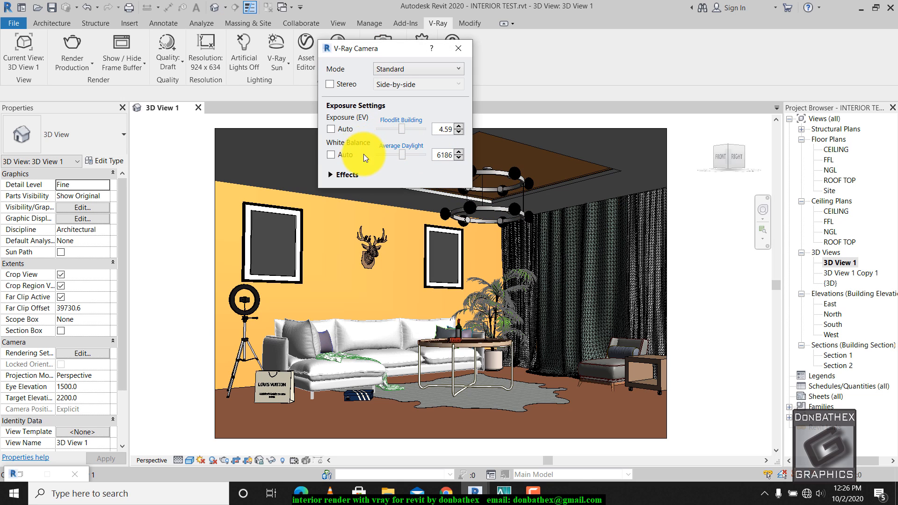
drag(403, 156, 428, 154)
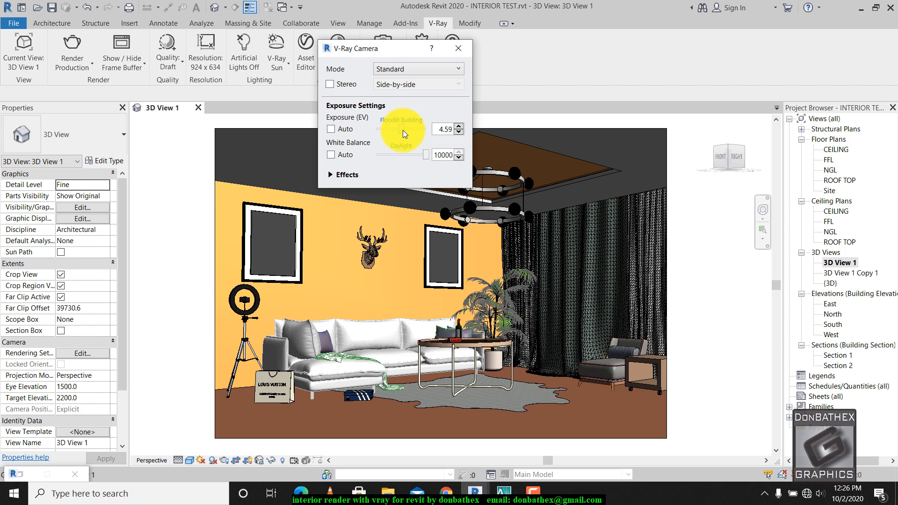
mouse_move(403, 130)
mouse_down()
mouse_move(414, 129)
mouse_move(386, 129)
mouse_move(413, 129)
mouse_up()
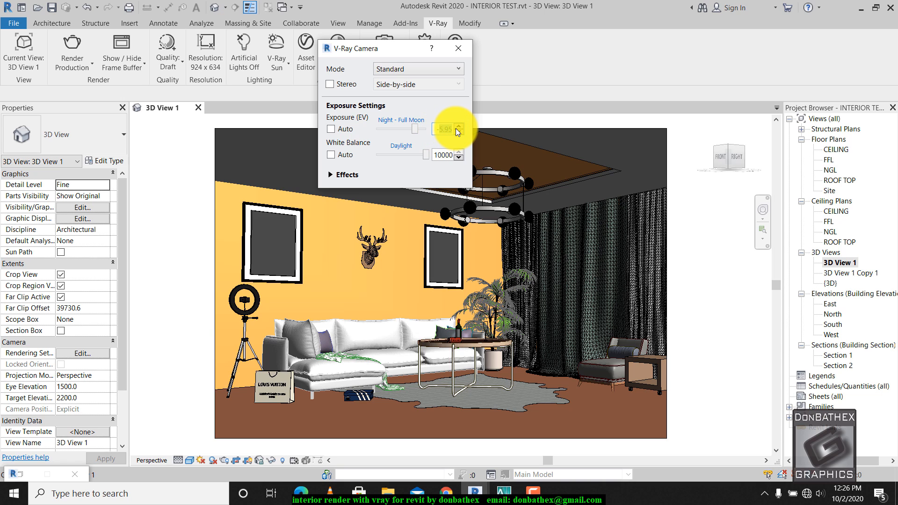
text(-3)
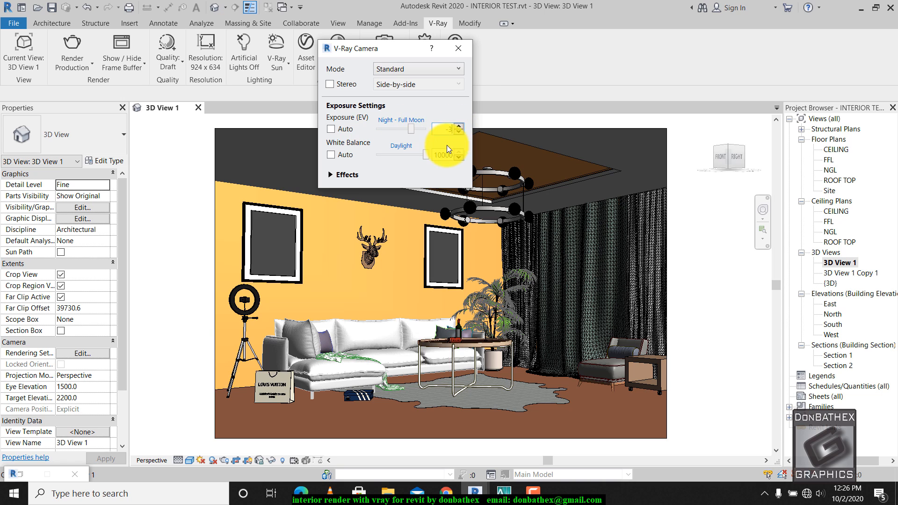
key(Tab)
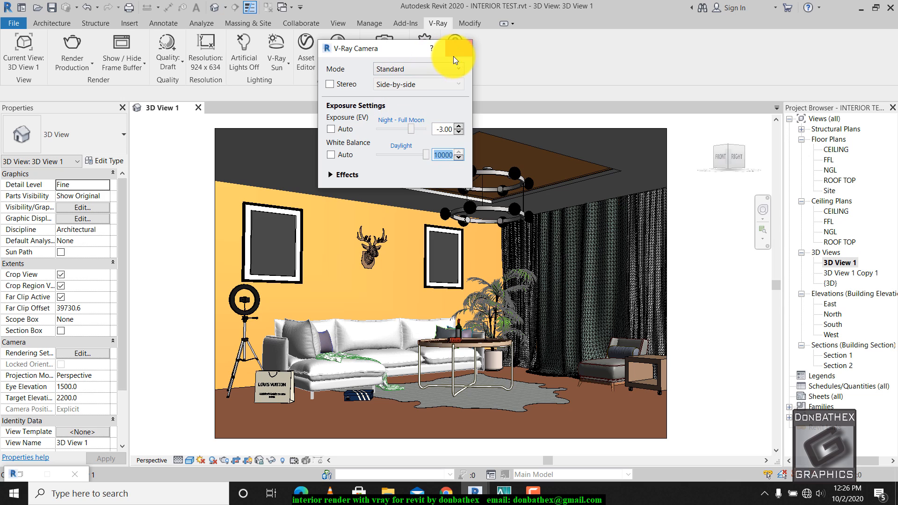
click(456, 49)
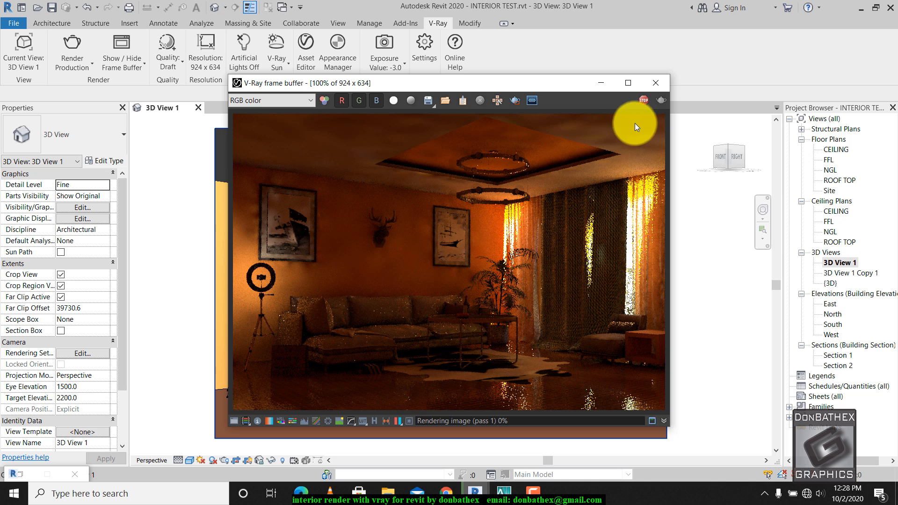
- Stop the running render, review the image in the V-Ray frame buffer, and minimise the frame buffer
click(644, 100)
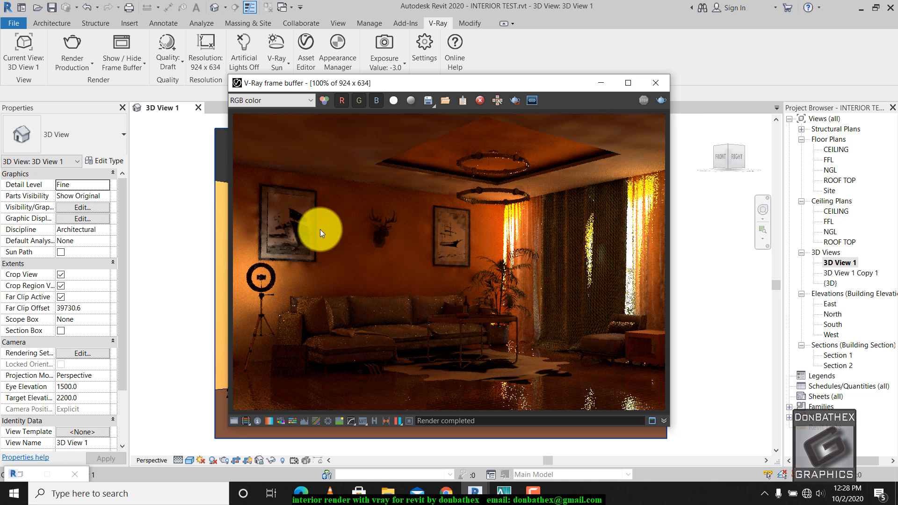
click(598, 83)
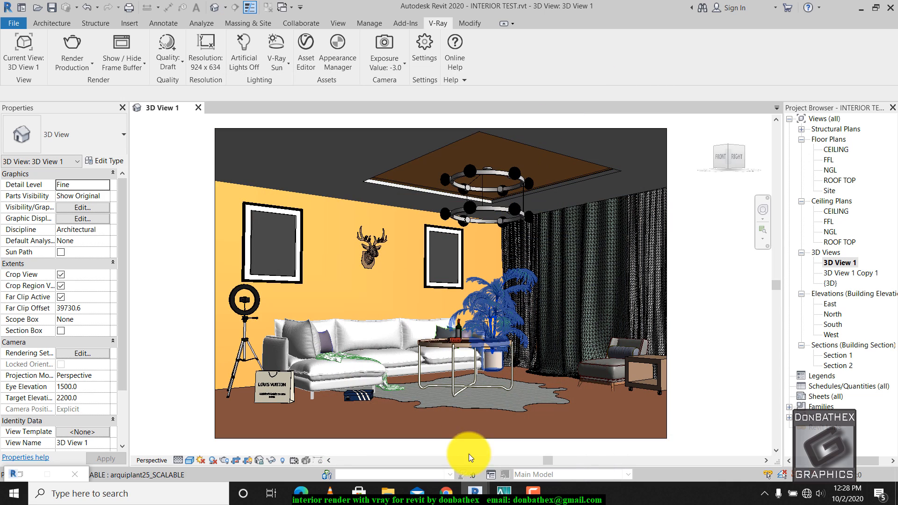
mouse_move(477, 492)
click(433, 437)
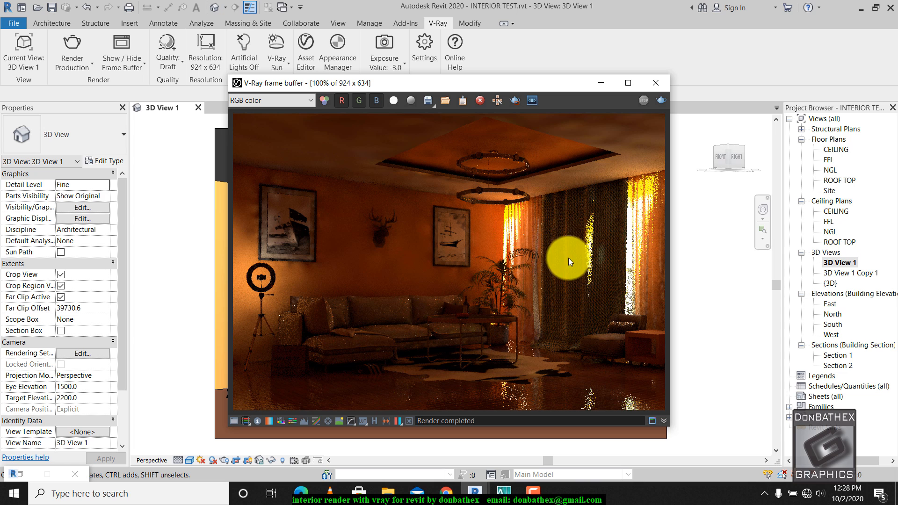
click(600, 83)
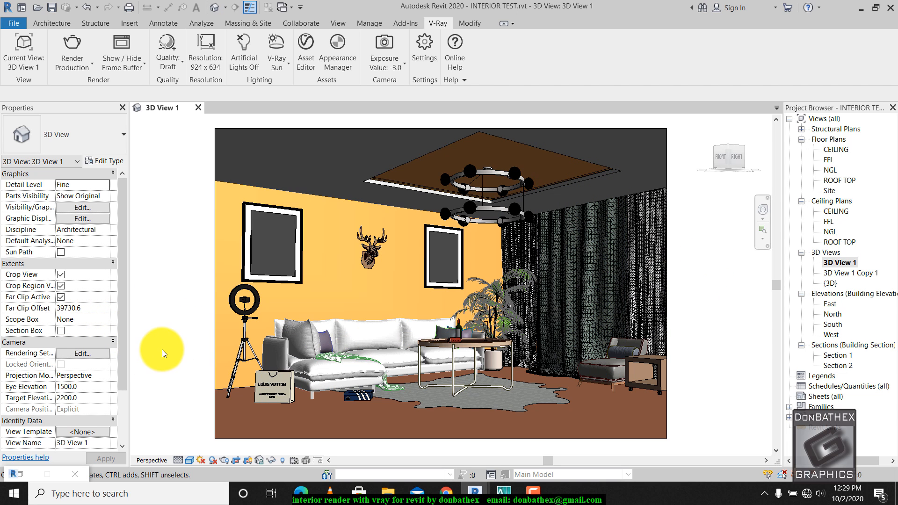
- Apply the Sunlight from Top Right lighting preset in the sun settings of 3D View 1 and accept the rendering settings
click(93, 355)
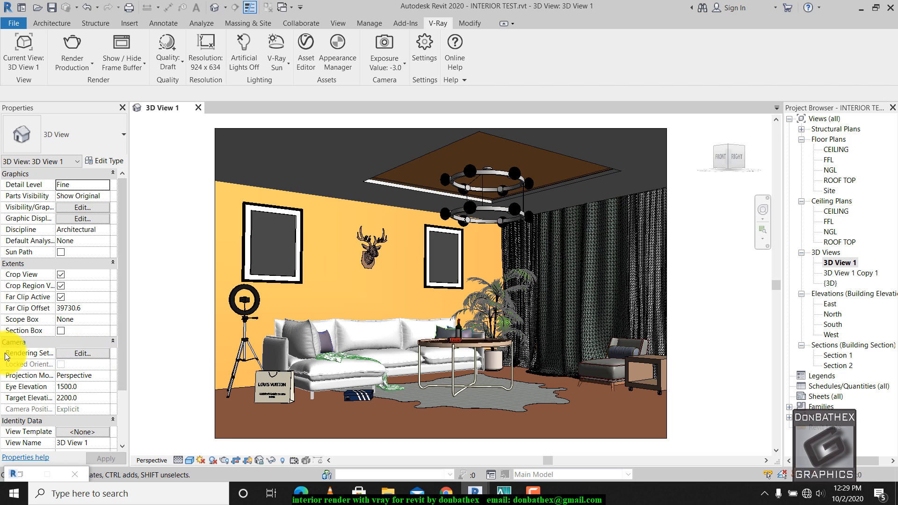
click(80, 354)
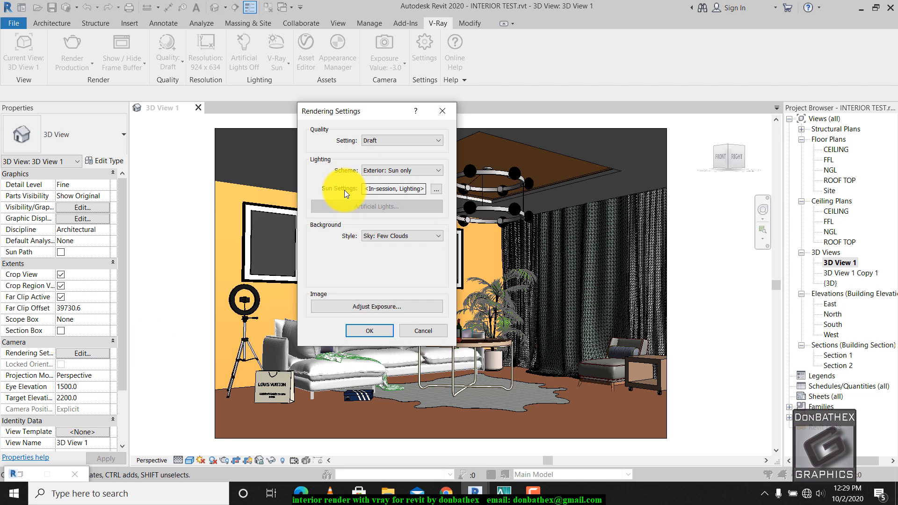
click(439, 190)
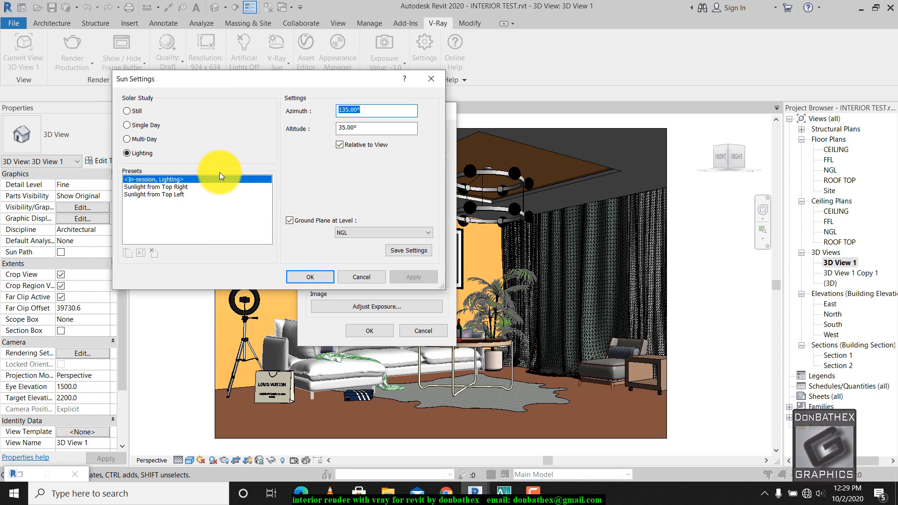
click(338, 129)
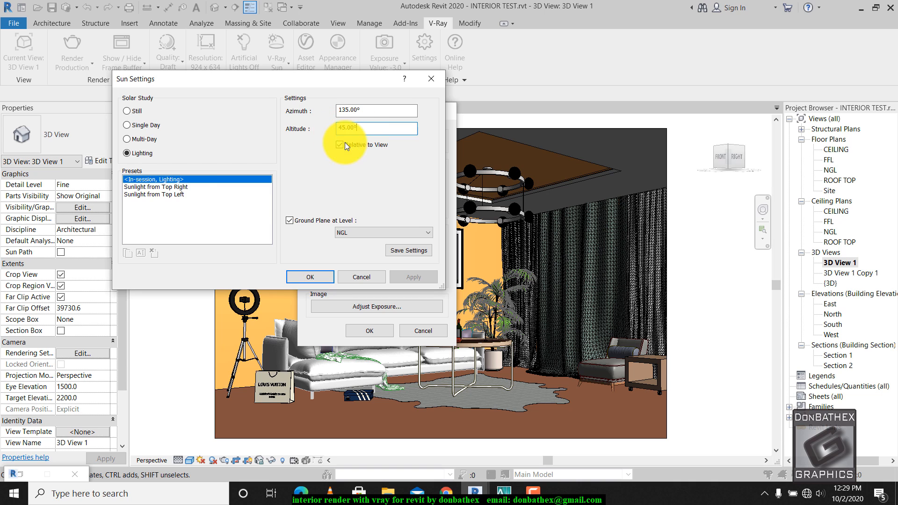
click(151, 188)
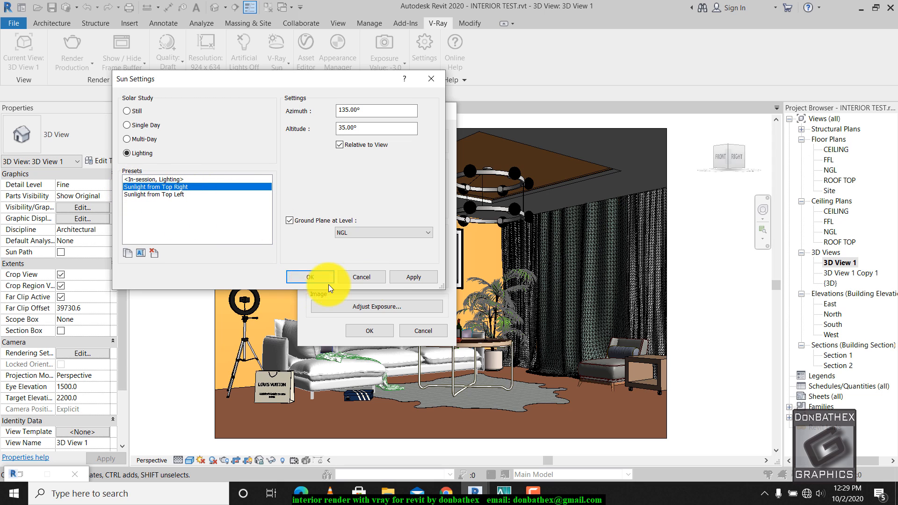
click(411, 277)
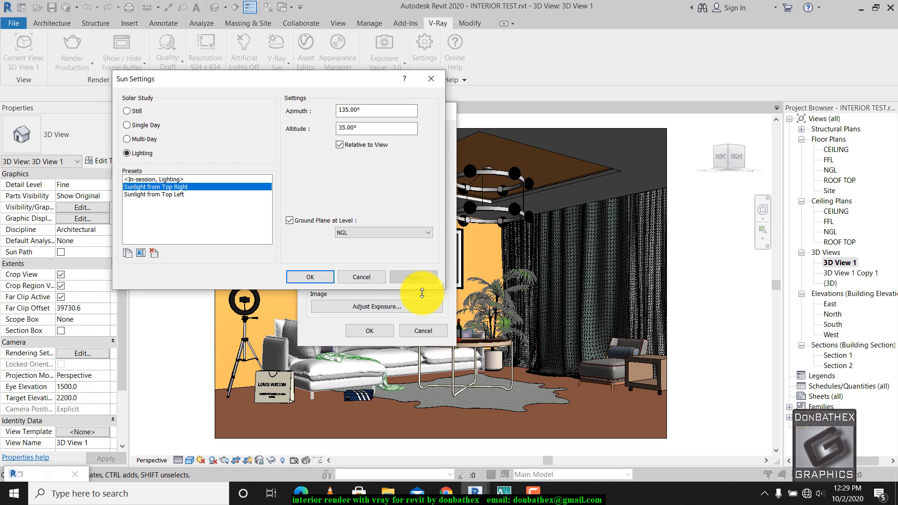
click(313, 275)
click(373, 330)
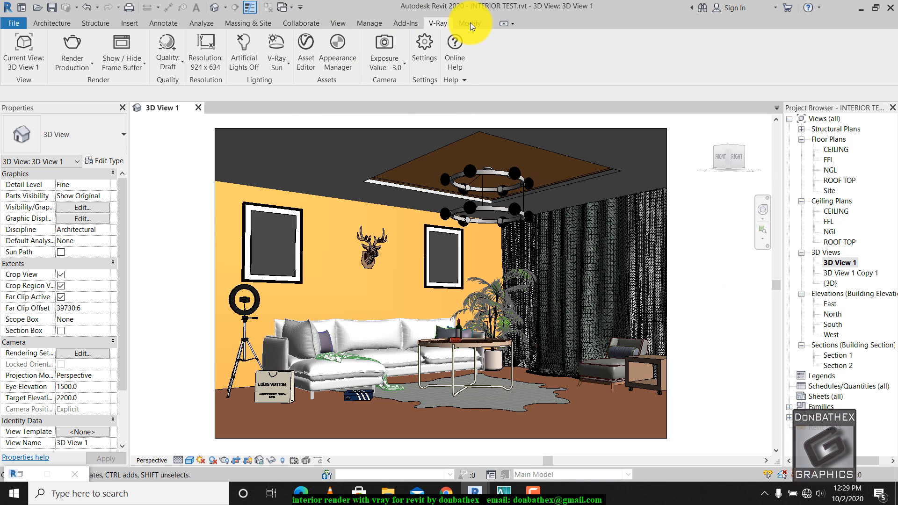
- Open the V-Ray Appearance Manager, move it clear of the sofa area, and filter the materials by "wall"
click(343, 60)
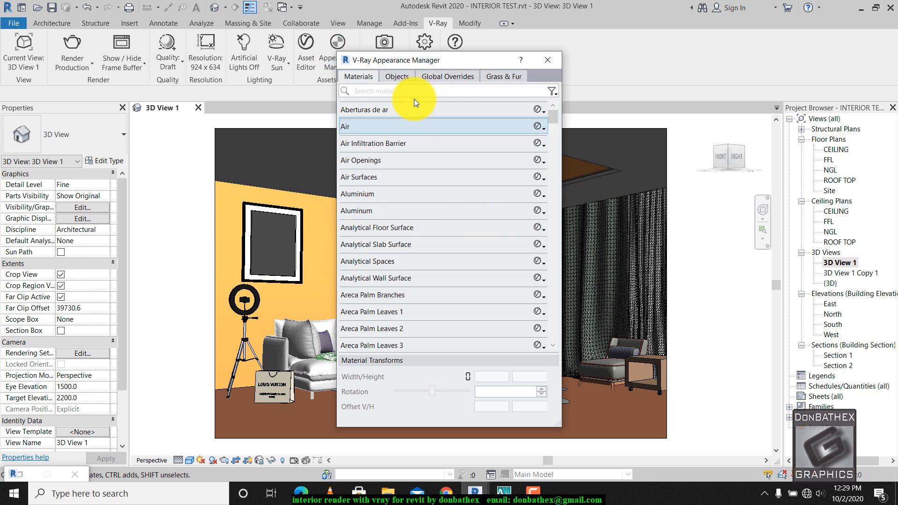
drag(417, 60, 575, 31)
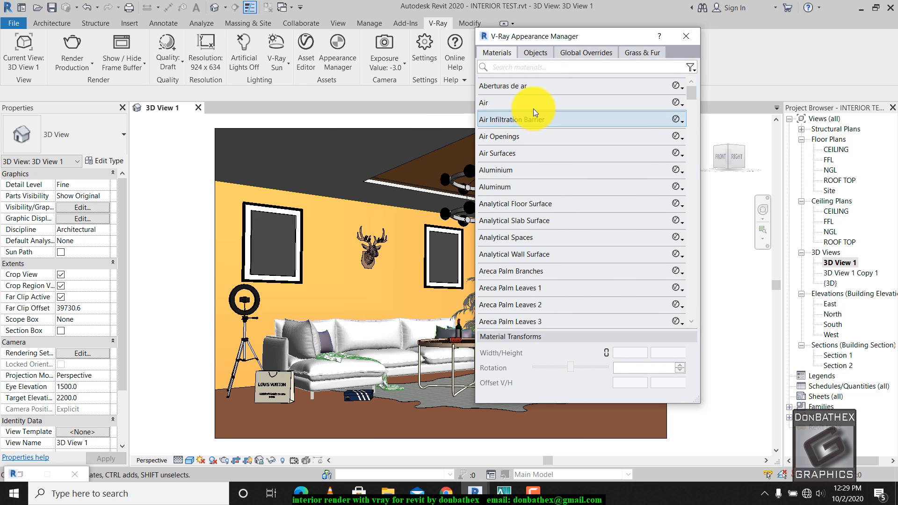
click(526, 66)
text(wall)
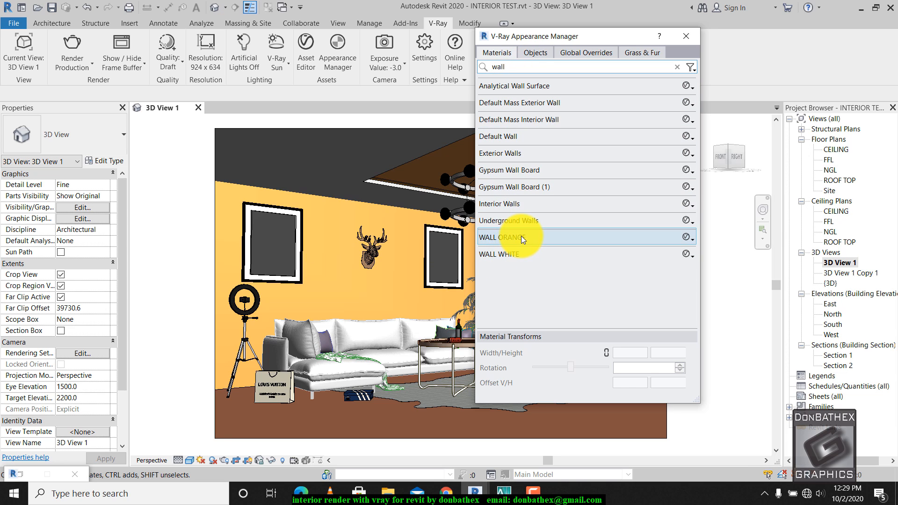
- Assign the WallPaint_FineGrain_01_White_1m V-Ray material from the WallPaint & Wallpaper folder to the WALL ORANGE material
double_click(566, 239)
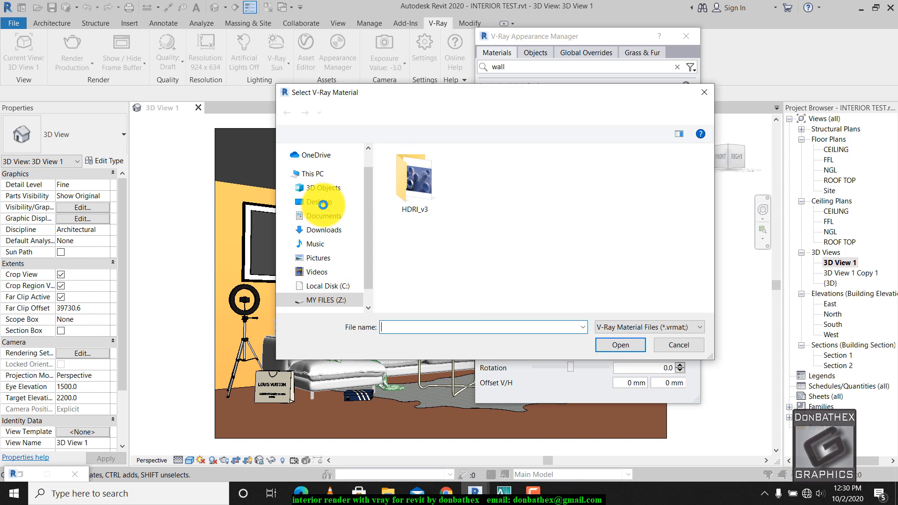
click(323, 204)
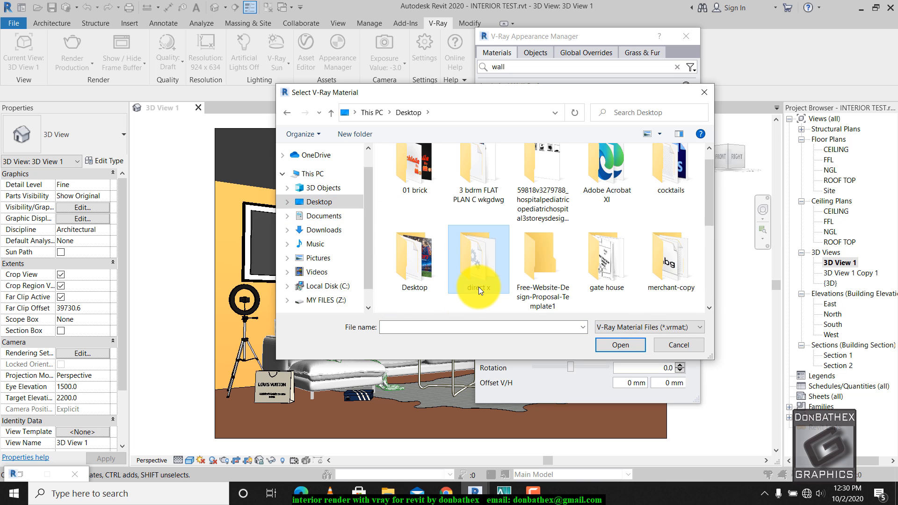
scroll(655, 253, down, 3)
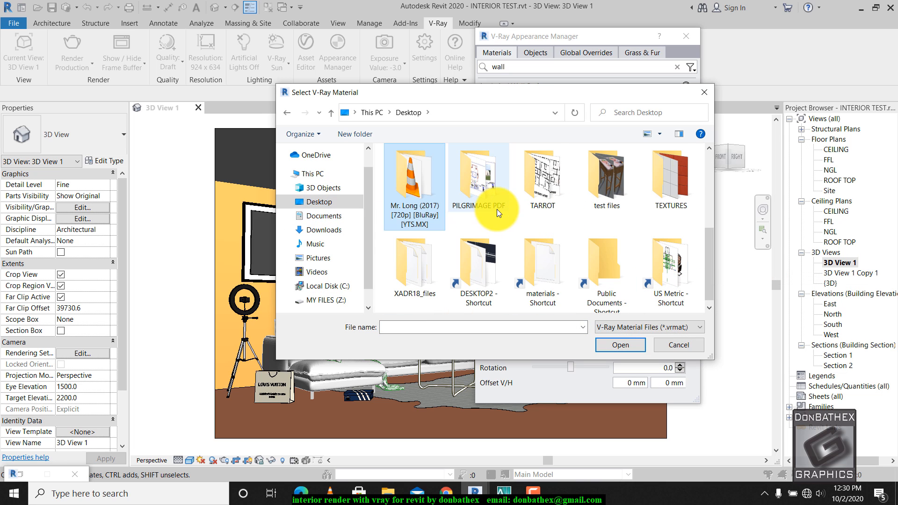
double_click(560, 271)
scroll(449, 250, down, 4)
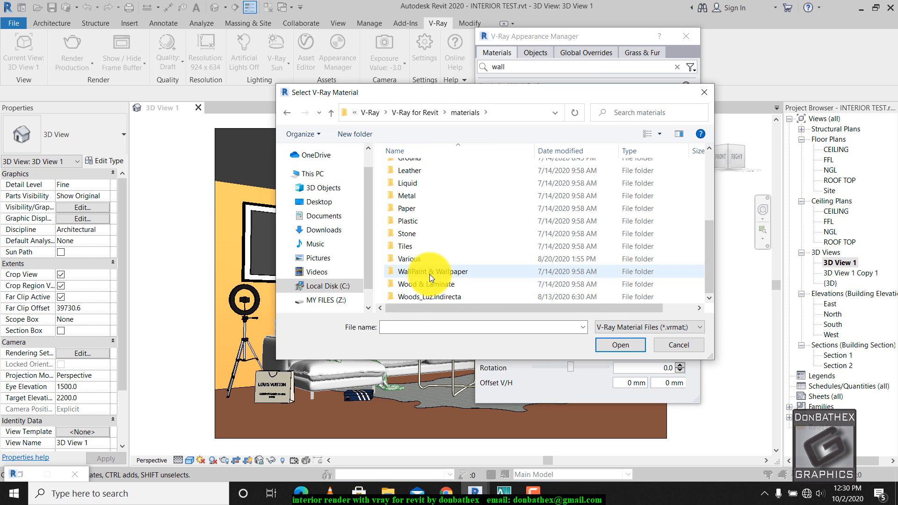
click(428, 273)
double_click(423, 273)
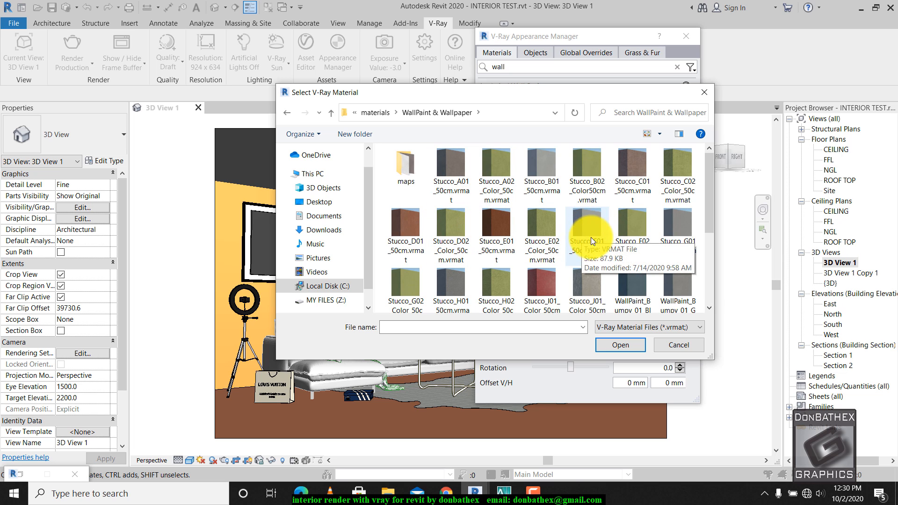
scroll(708, 243, down, 2)
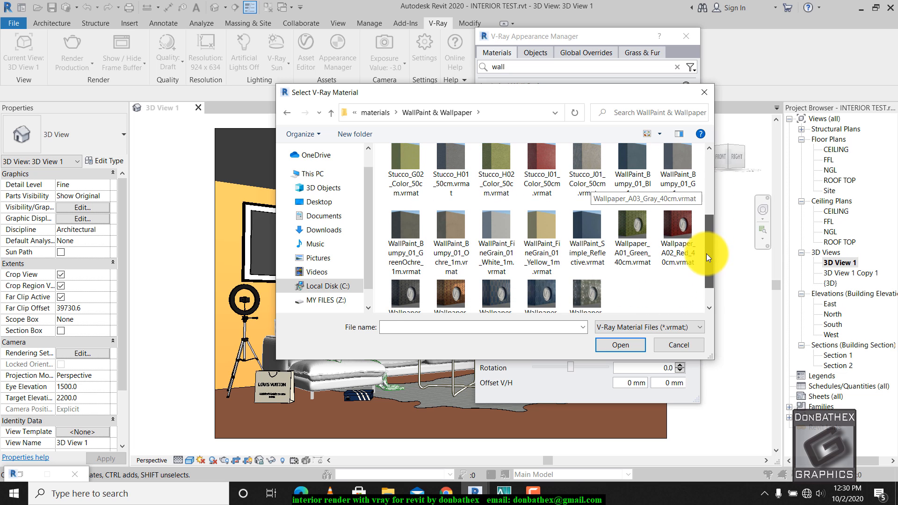
click(501, 236)
click(611, 346)
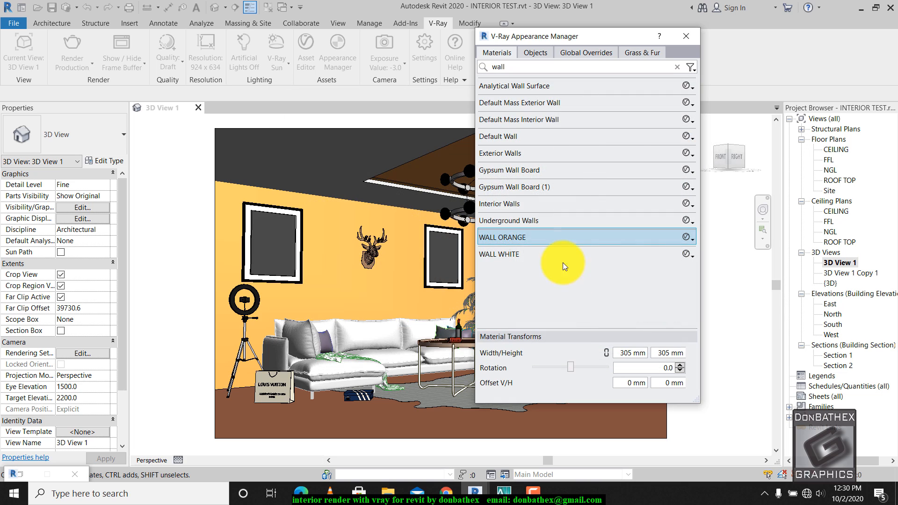
- Assign the WallPaint_FineGrain_01_White_1m V-Ray material to the WALL WHITE material
click(518, 255)
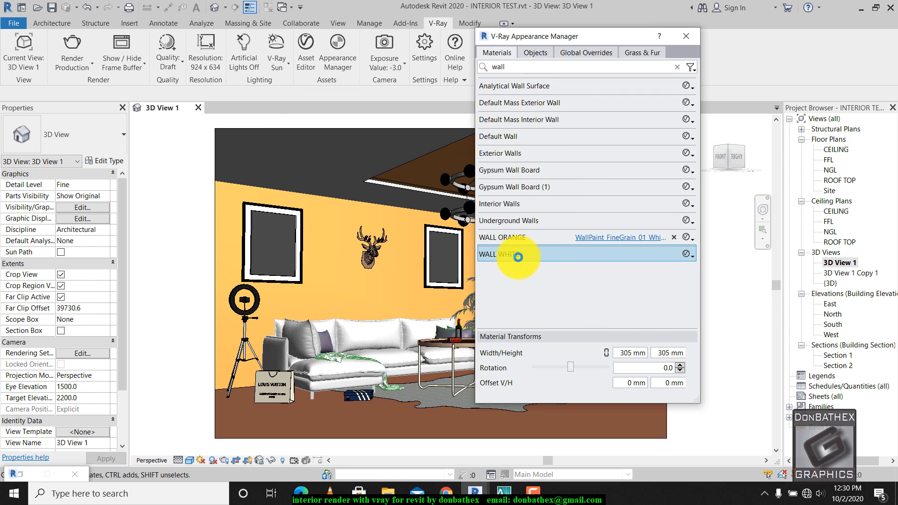
click(545, 254)
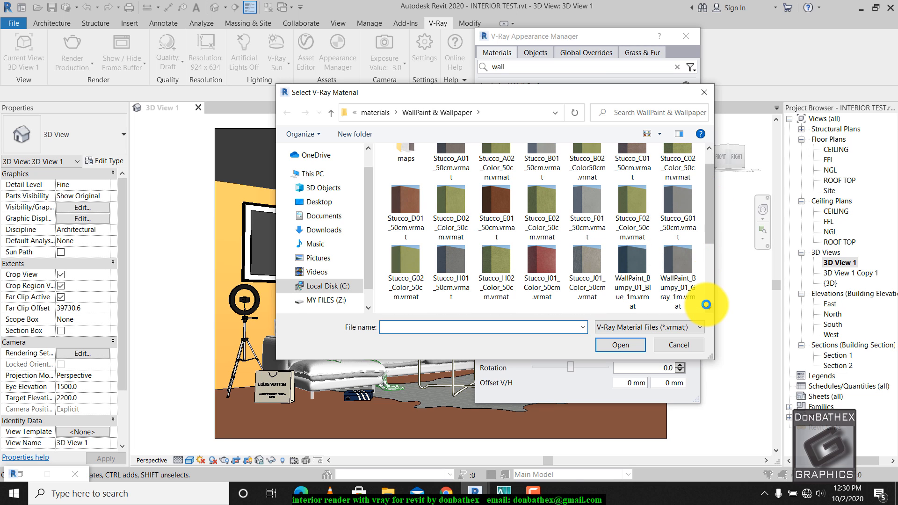
drag(707, 230, 711, 263)
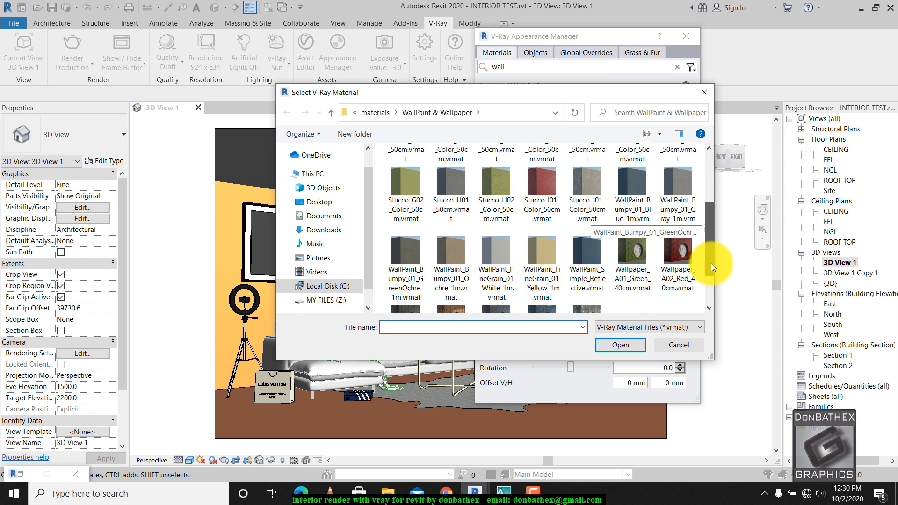
click(510, 240)
click(614, 349)
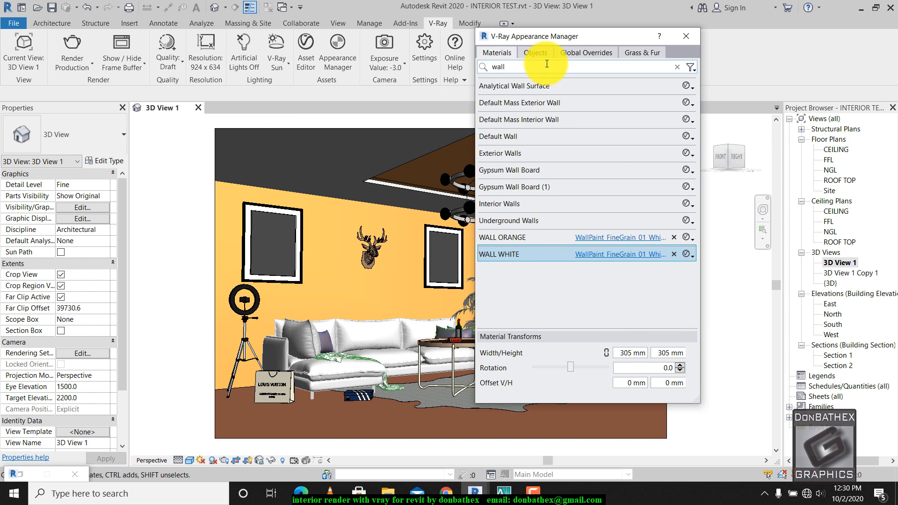
- Filter the V-Ray materials by "terra" and select the TERRAZO material
click(679, 67)
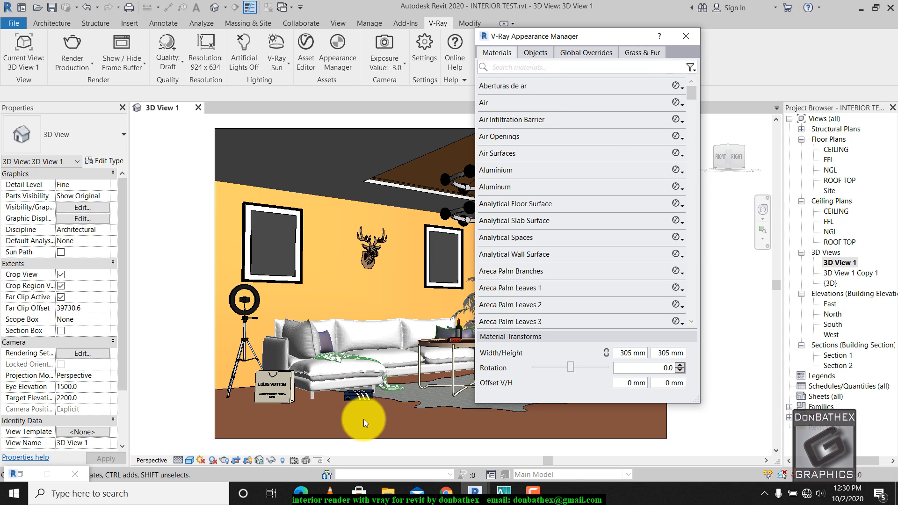
click(550, 71)
text(t)
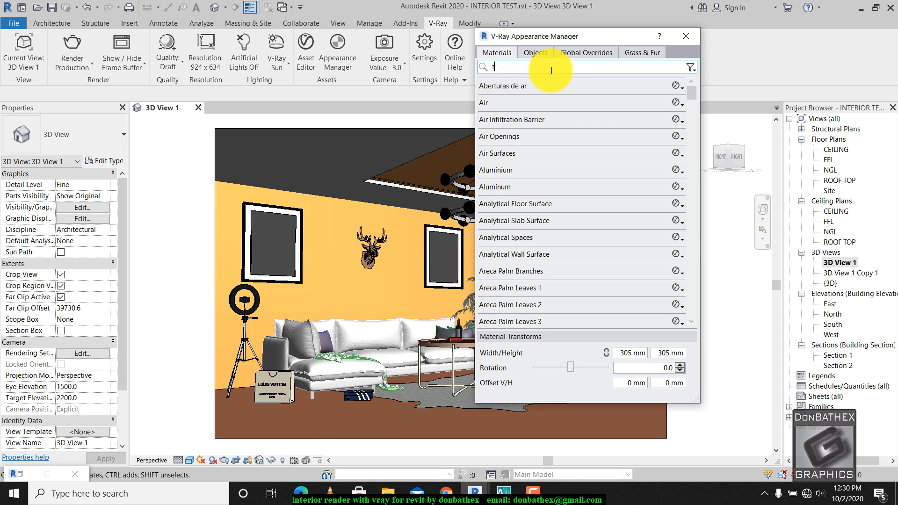
text(erra)
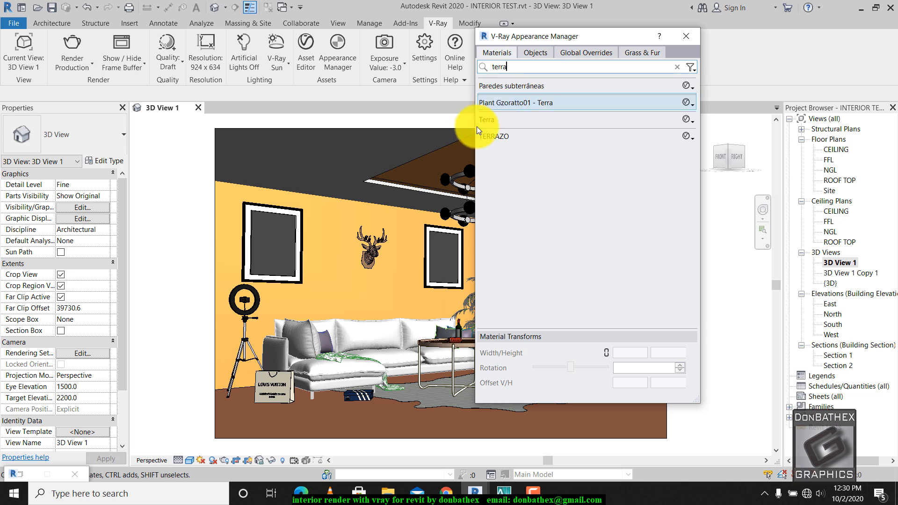
click(509, 122)
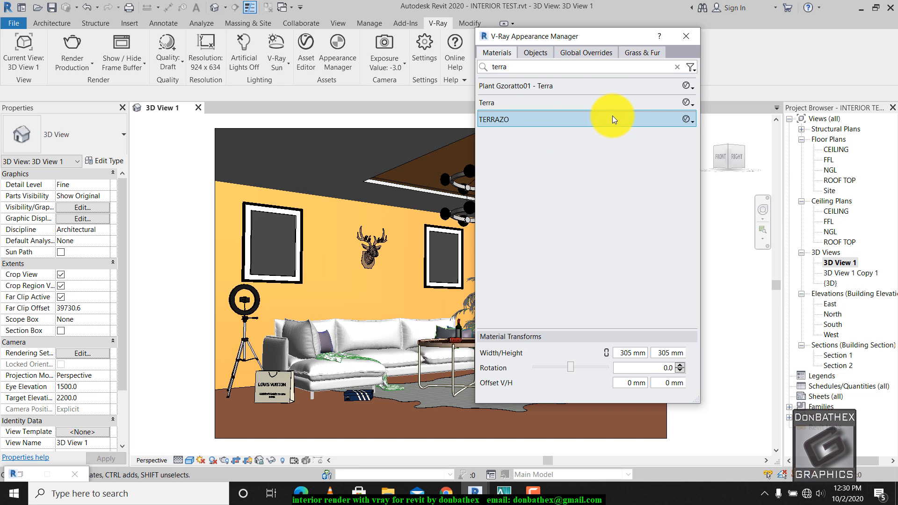
- Assign the Flooring_Parquet_Parallel_A01_120cm V-Ray material from the Wood & Laminate folder to the TERRAZO material
double_click(588, 119)
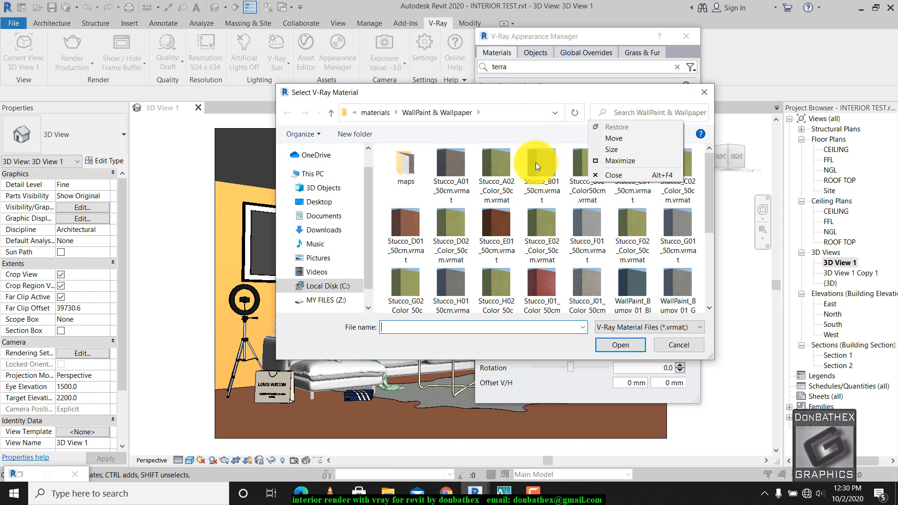
click(361, 114)
click(369, 114)
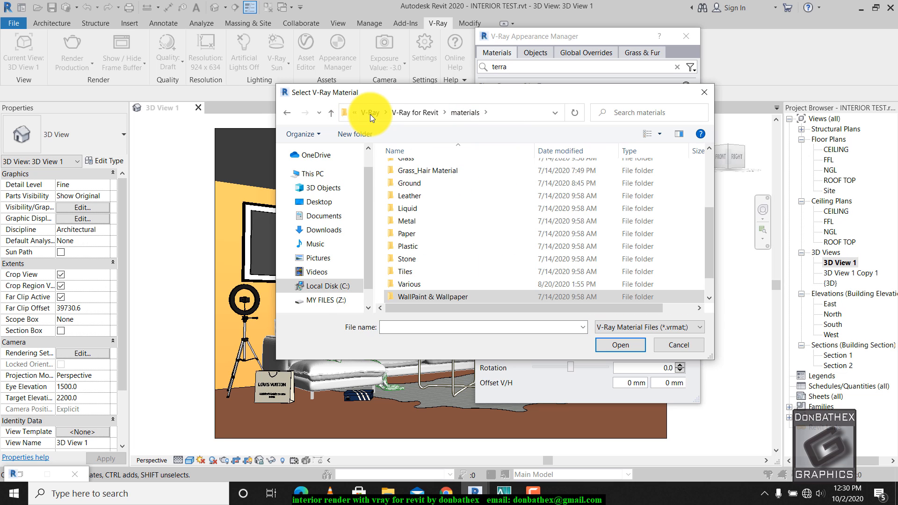
scroll(444, 252, down, 1)
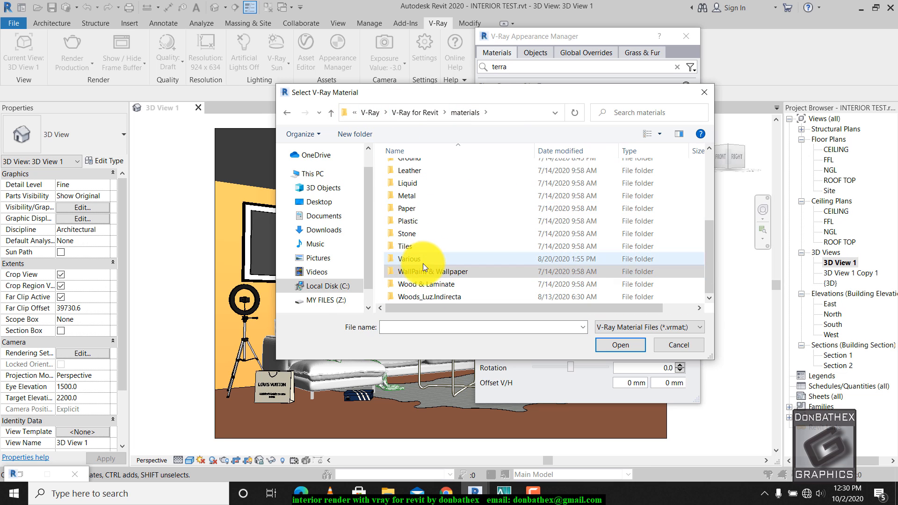
double_click(424, 284)
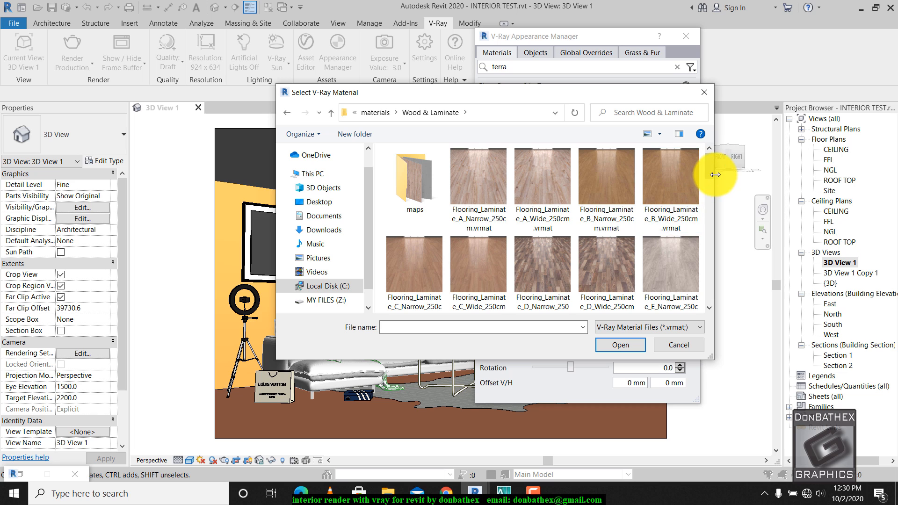
drag(711, 169, 700, 218)
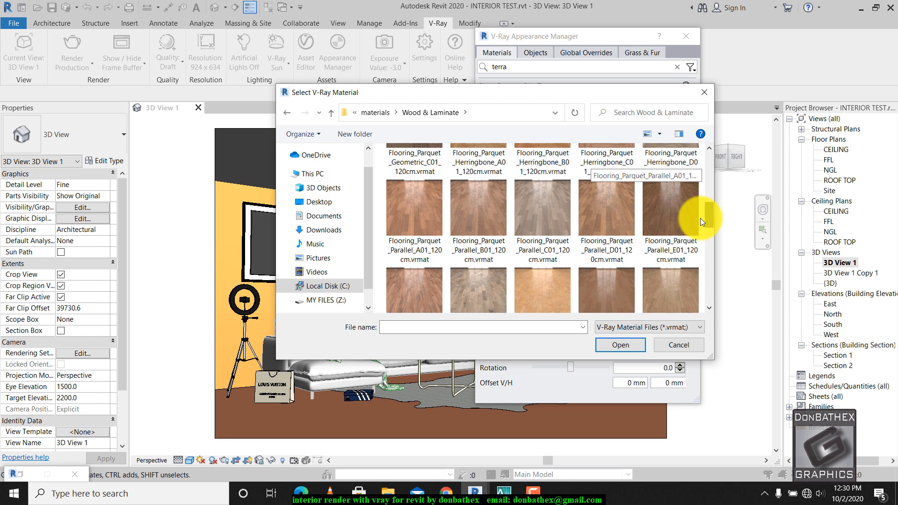
click(420, 217)
drag(710, 212, 700, 291)
click(628, 345)
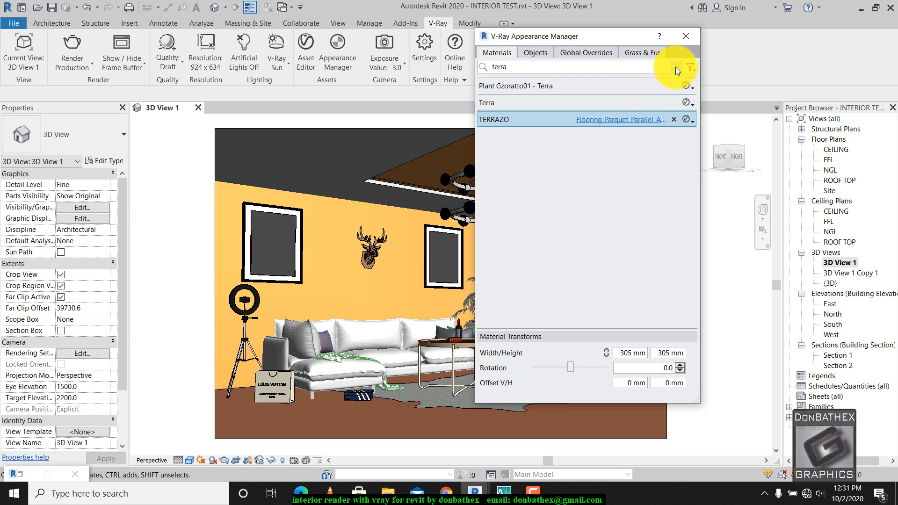
- Move the V-Ray Appearance Manager clear of the curtains and filter the materials by "curt"
drag(555, 38, 280, 49)
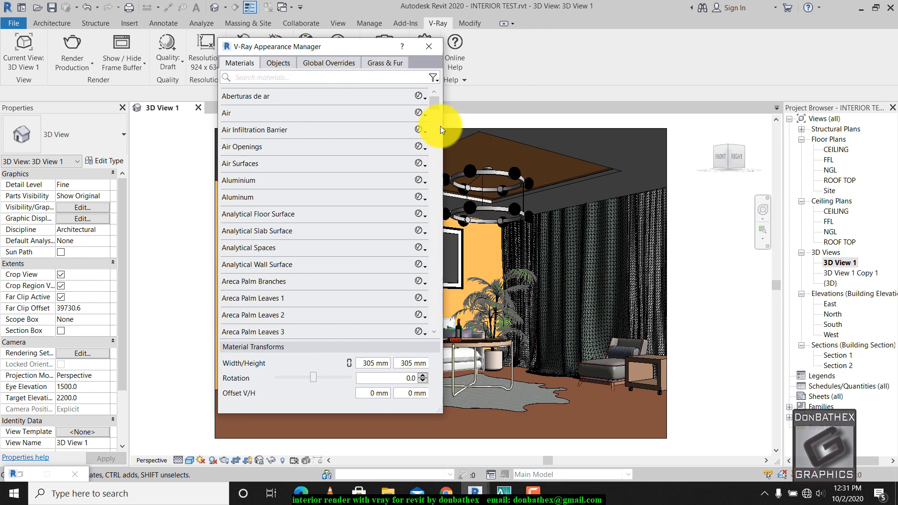
click(327, 79)
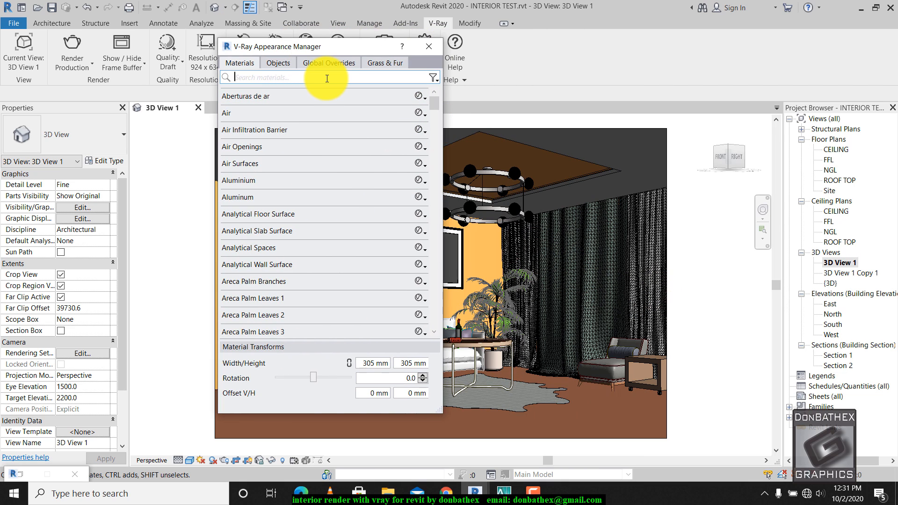
text(cu)
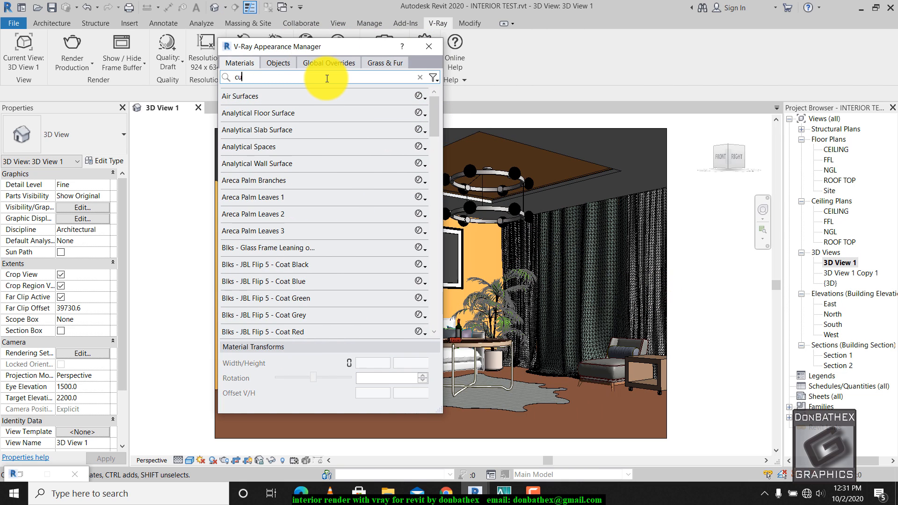
text(rt)
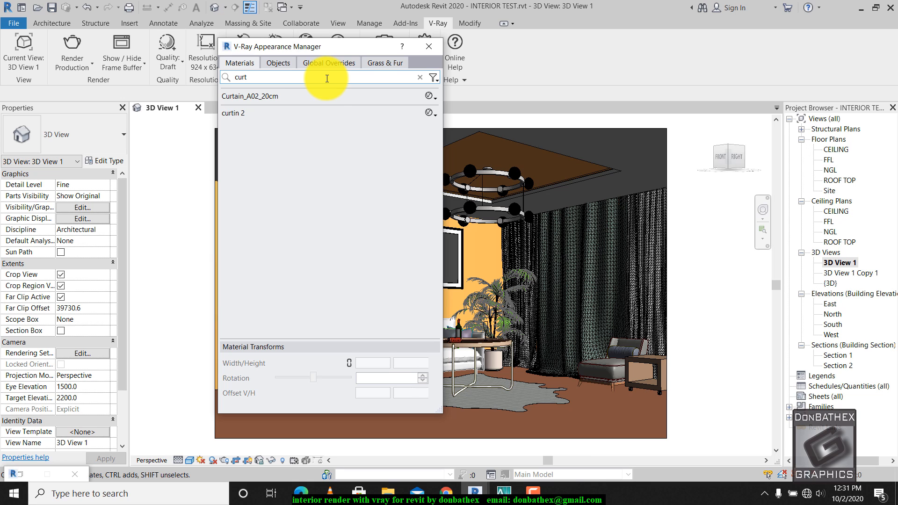
- Assign the Fabric_E02_20cm V-Ray material from the Fabric folder to the Curtain_A02_20cm material
click(271, 95)
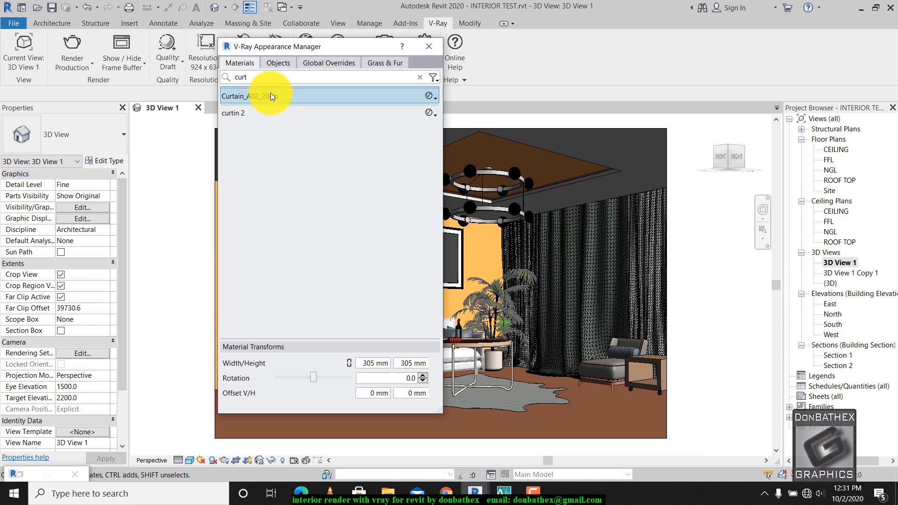
double_click(302, 96)
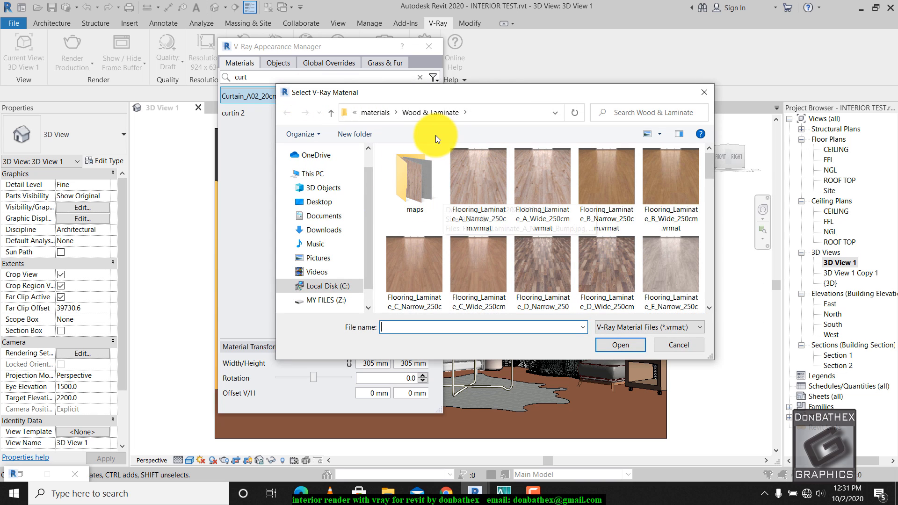
click(375, 113)
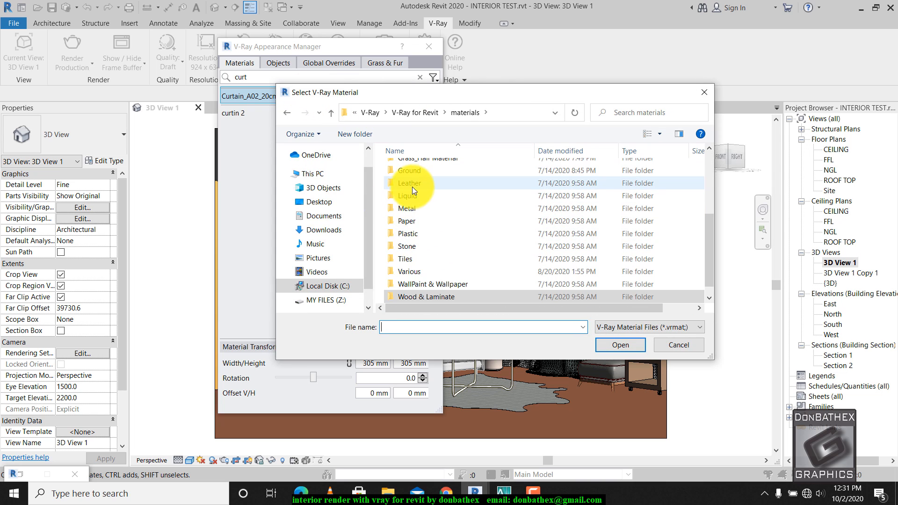
scroll(425, 190, up, 2)
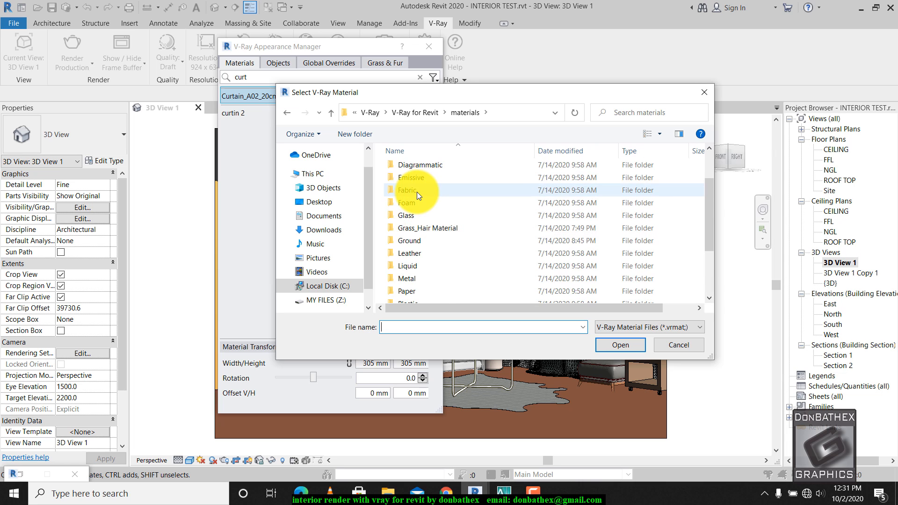
double_click(417, 192)
drag(709, 164, 718, 211)
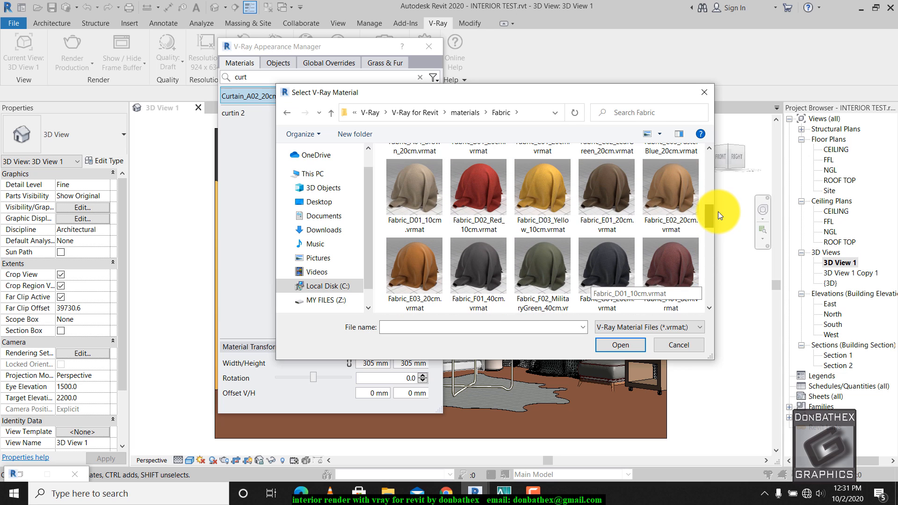
click(677, 206)
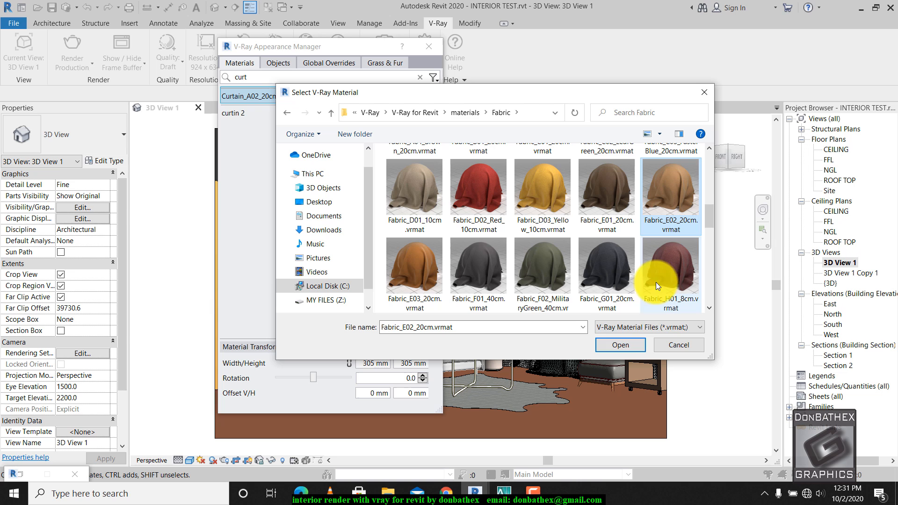
click(621, 345)
- Assign the Curtain_Transparent_01_10cm V-Ray material from the Fabric folder to the curtin 2 material
right_click(280, 112)
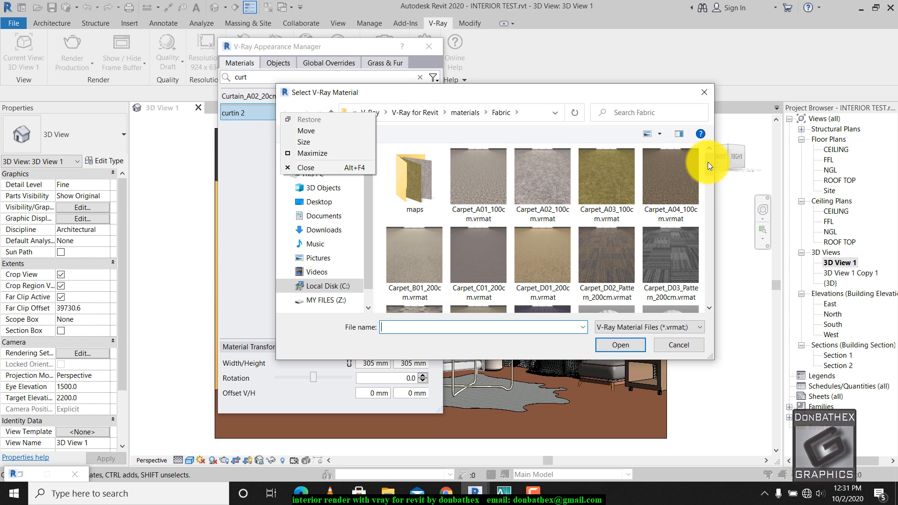
drag(708, 165, 709, 191)
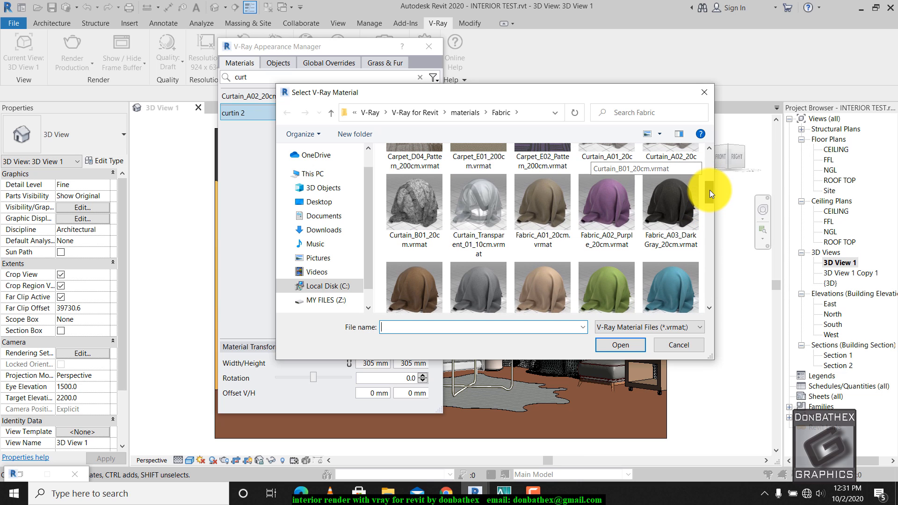
click(486, 213)
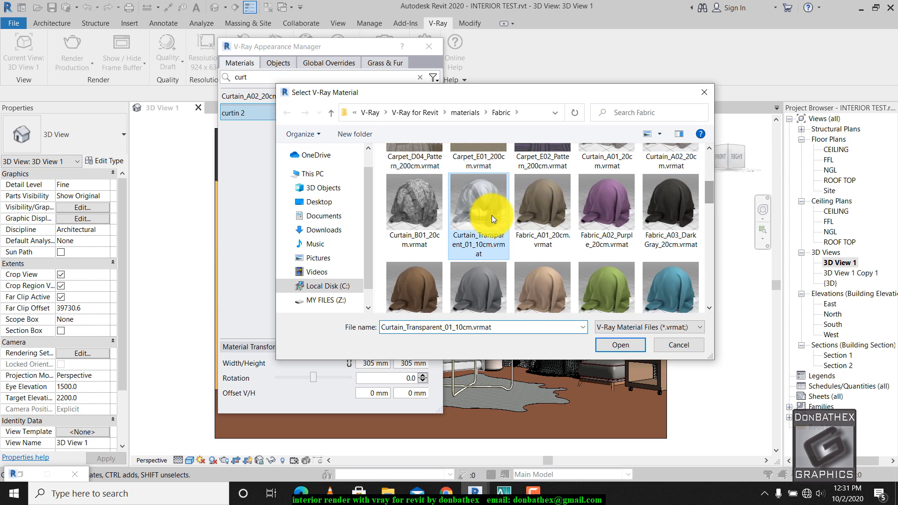
click(619, 345)
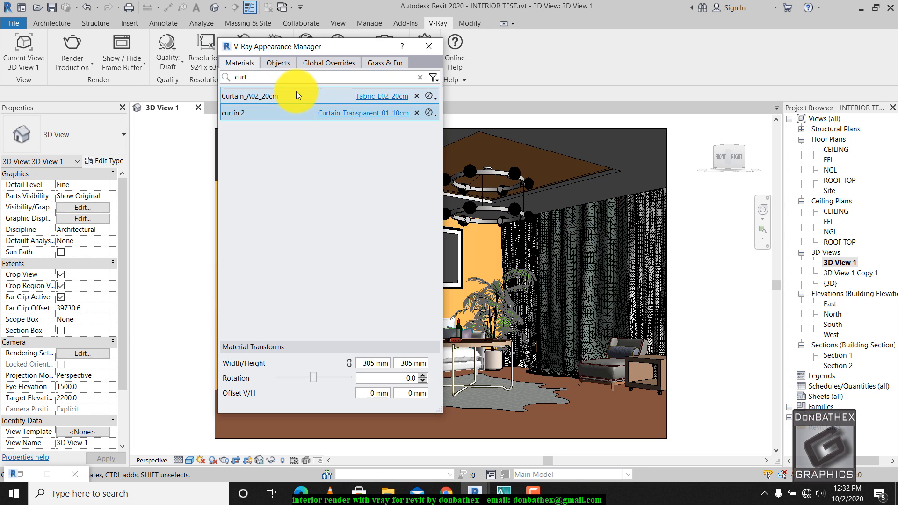
- Move the V-Ray Appearance Manager clear of the ceiling light and check the fixture's material finishes in its type properties
drag(346, 43, 251, 31)
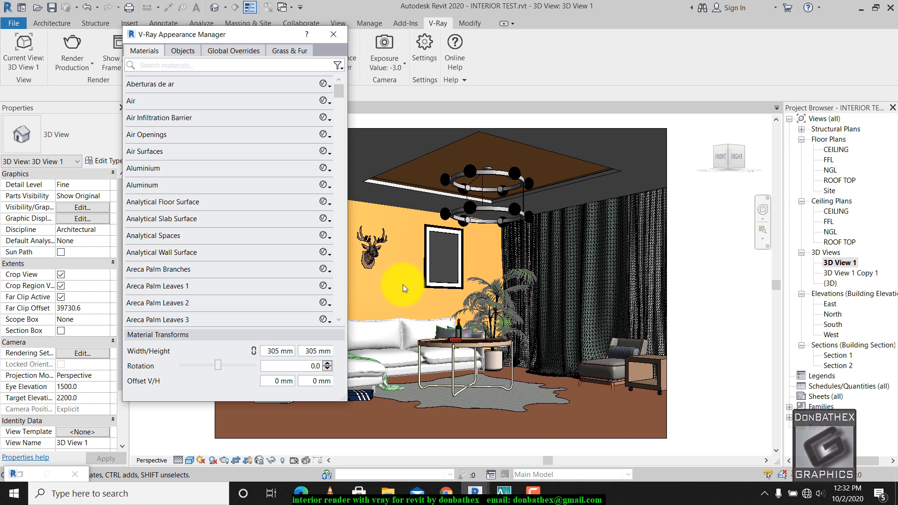
drag(239, 38, 278, 39)
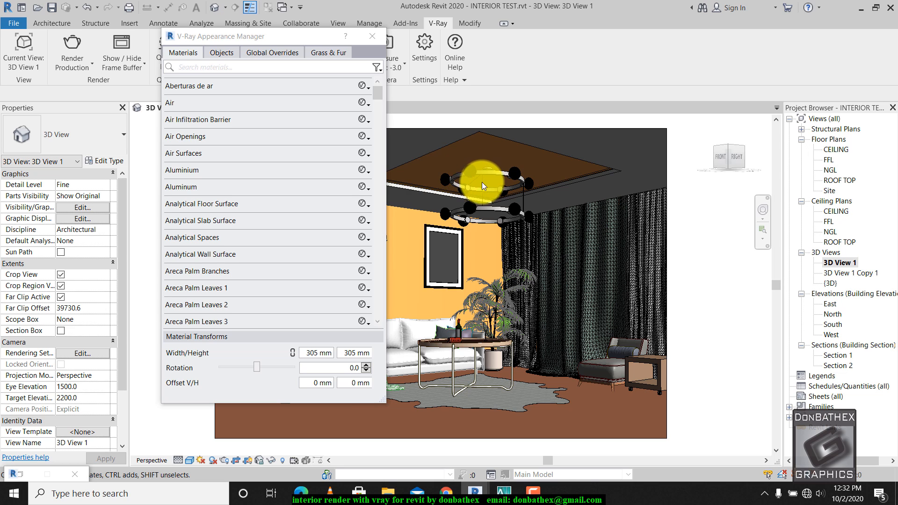
click(512, 213)
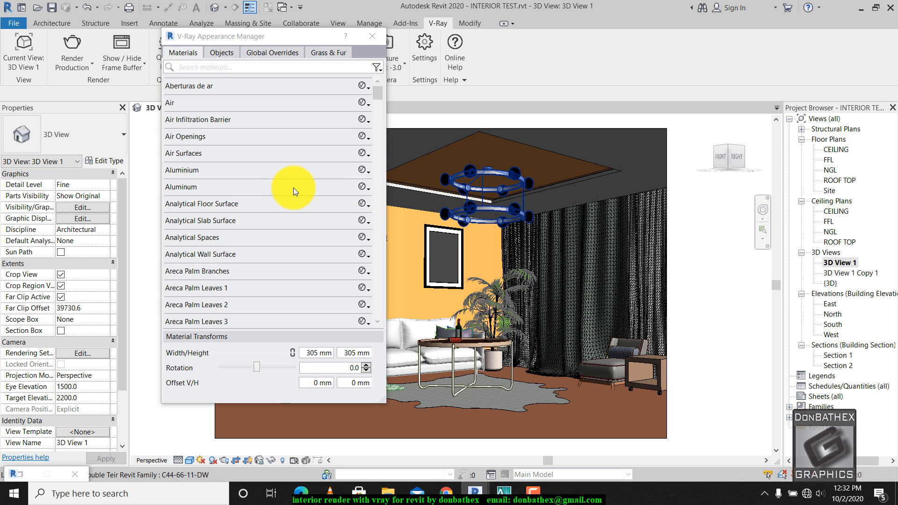
click(105, 161)
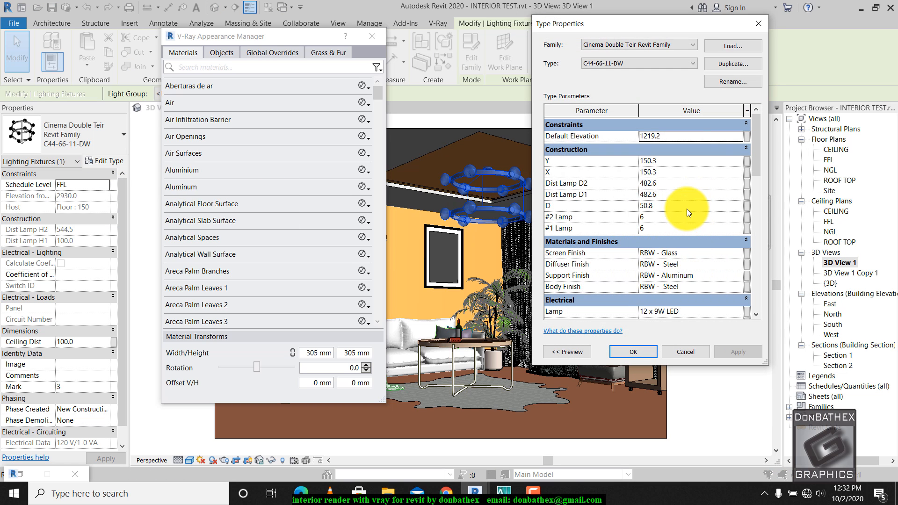
click(759, 27)
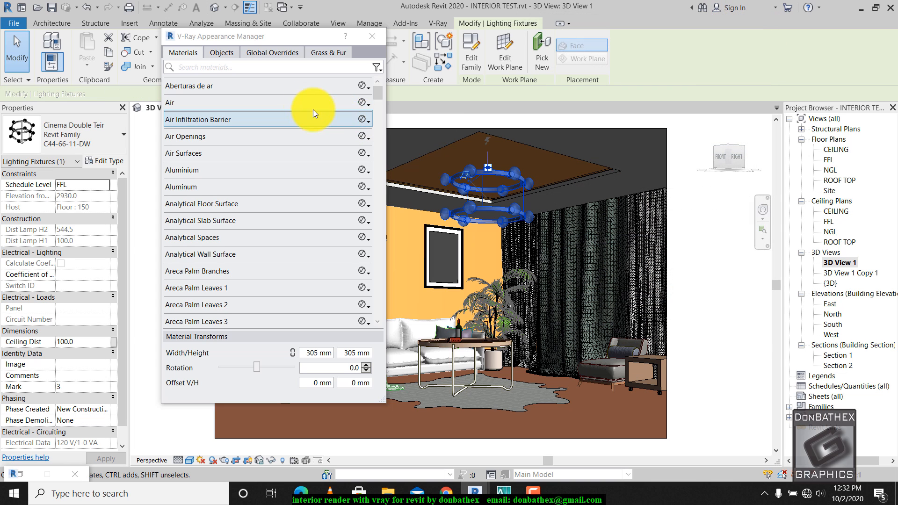
- Filter the materials by "rbw" and assign the LED_5500k V-Ray material from the Emissive folder to RBW - Glass
click(293, 68)
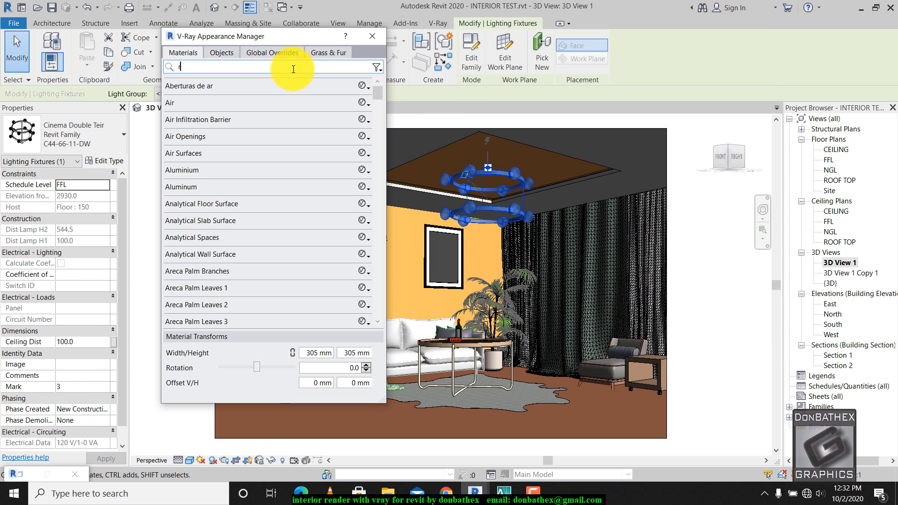
text(rbw)
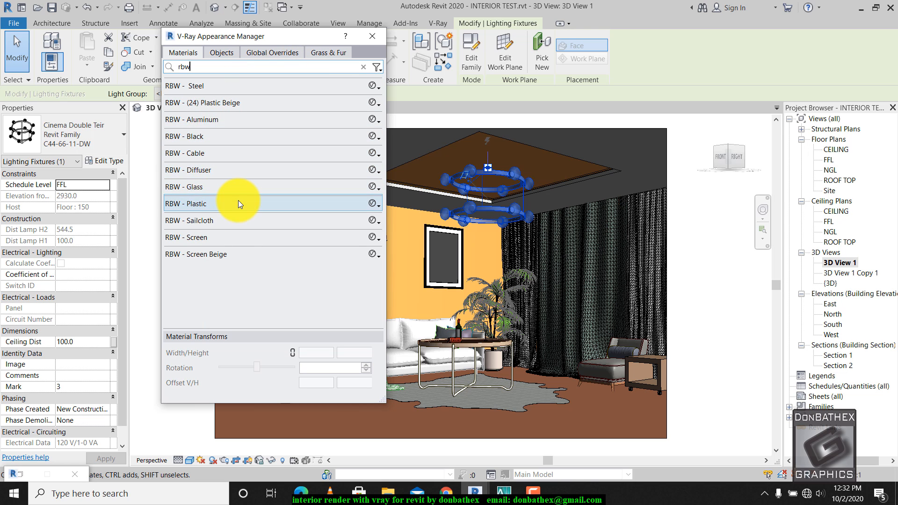
click(229, 189)
double_click(232, 188)
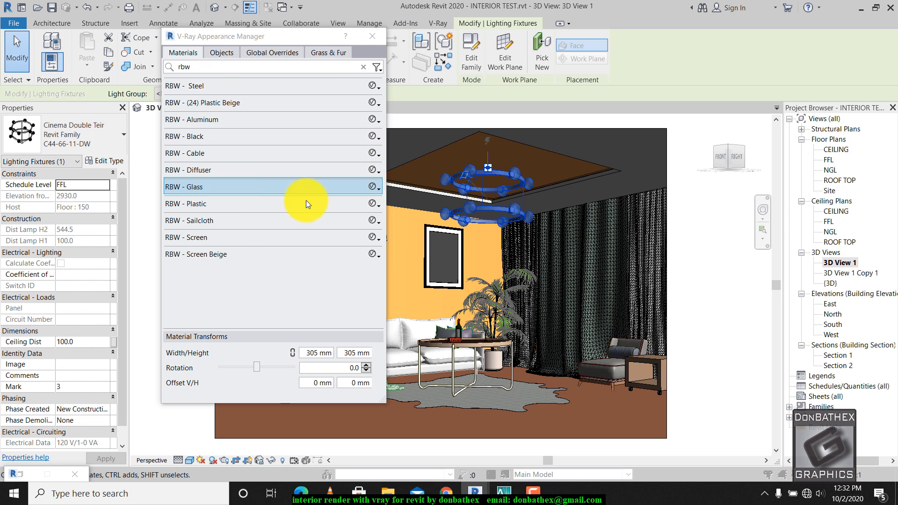
click(466, 113)
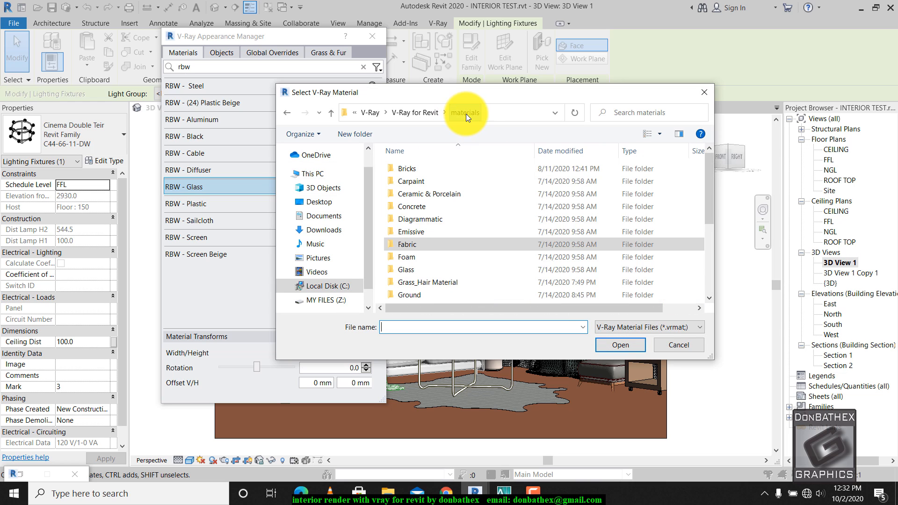
double_click(418, 232)
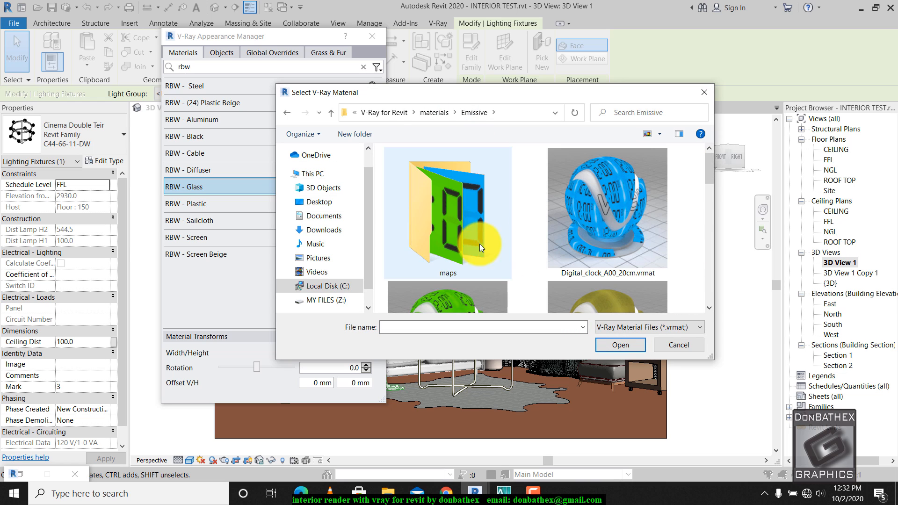
drag(709, 172, 692, 239)
click(471, 274)
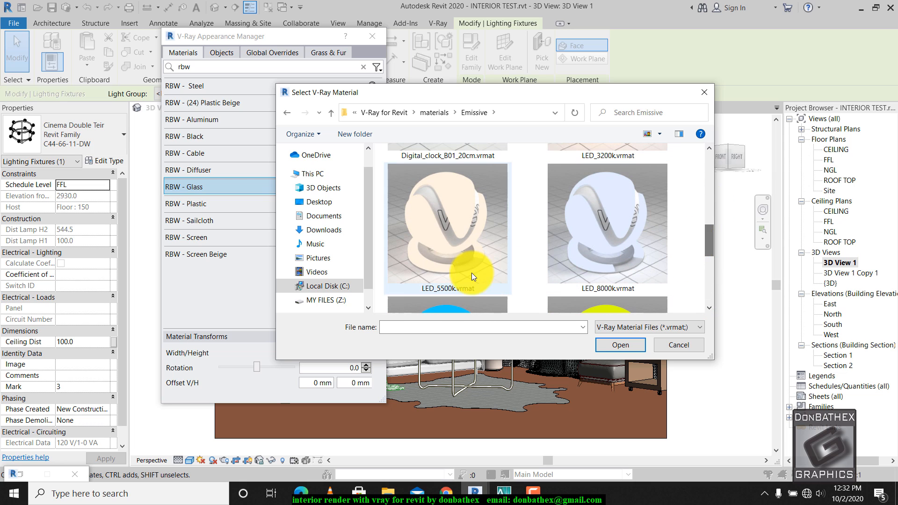
click(618, 345)
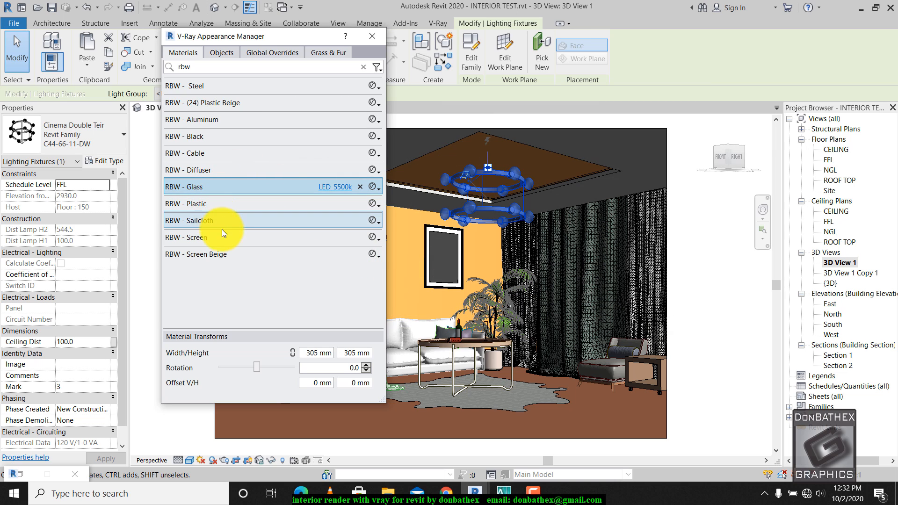
- Assign the Steel_Blurry V-Ray material from the Metal folder to RBW - Steel and recheck the ceiling light's finishes in its type properties
double_click(242, 86)
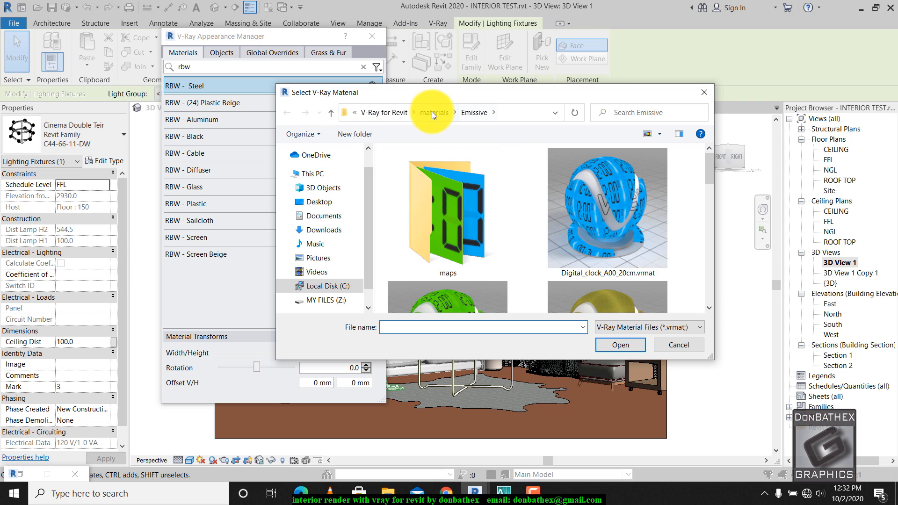
click(431, 113)
scroll(420, 276, down, 1)
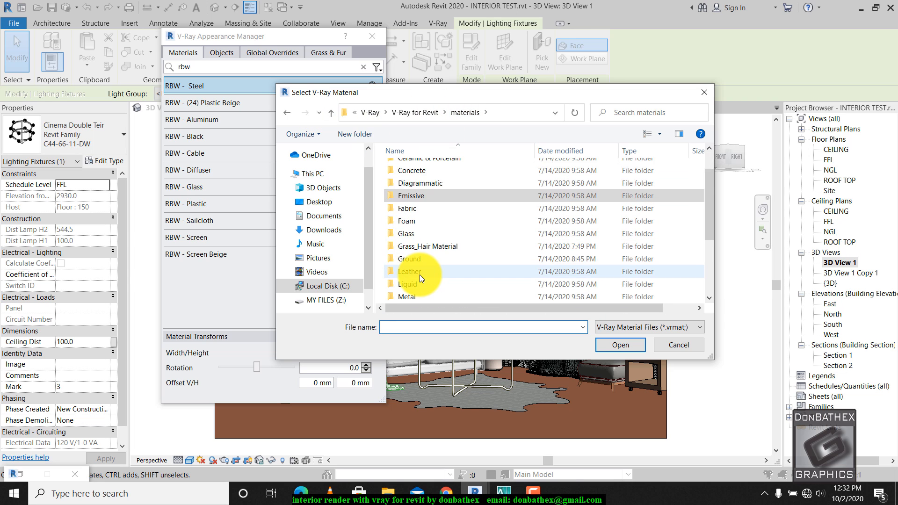
scroll(420, 274, down, 1)
double_click(421, 256)
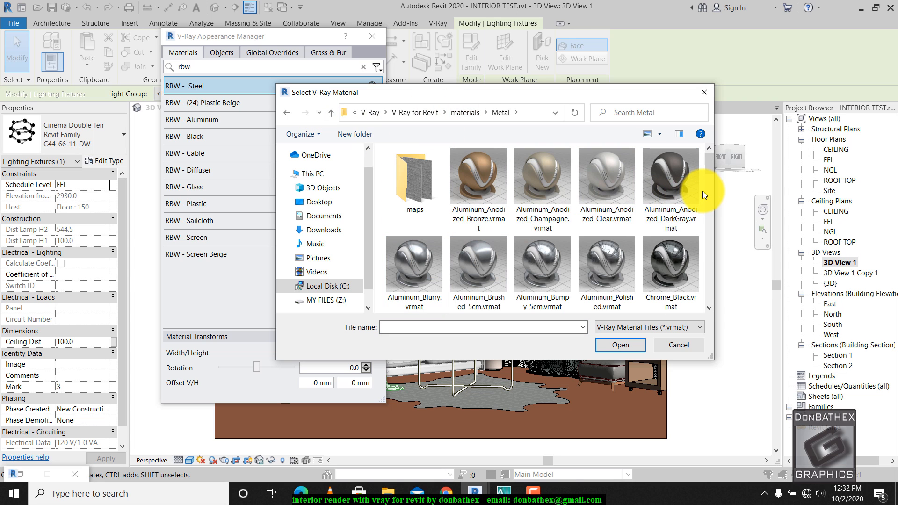
drag(709, 162, 698, 284)
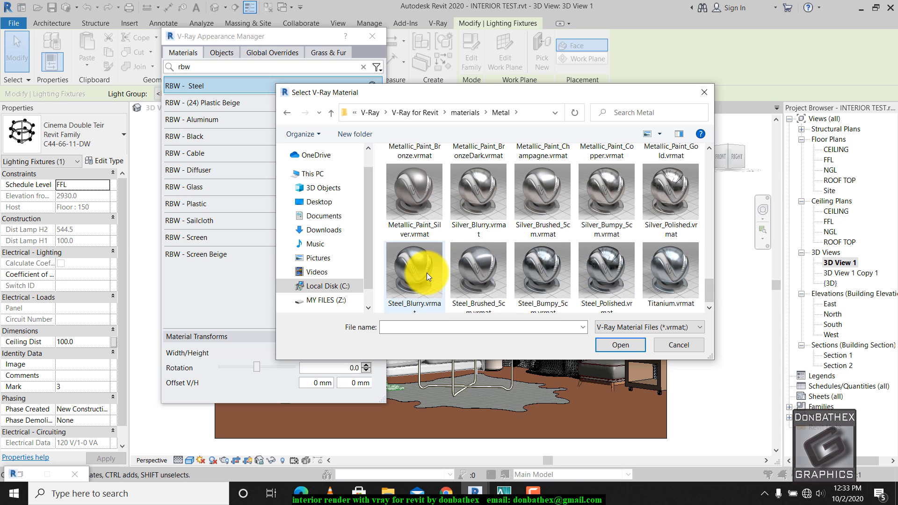
click(414, 273)
click(614, 347)
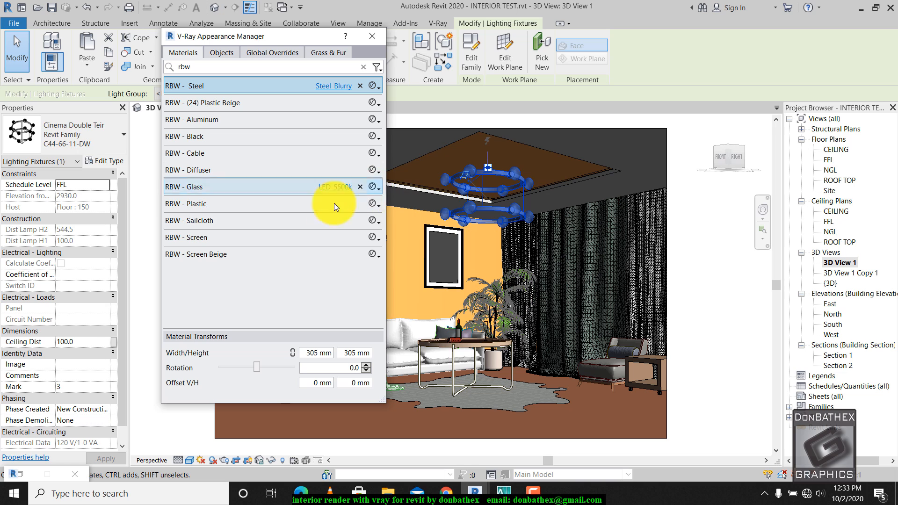
click(107, 161)
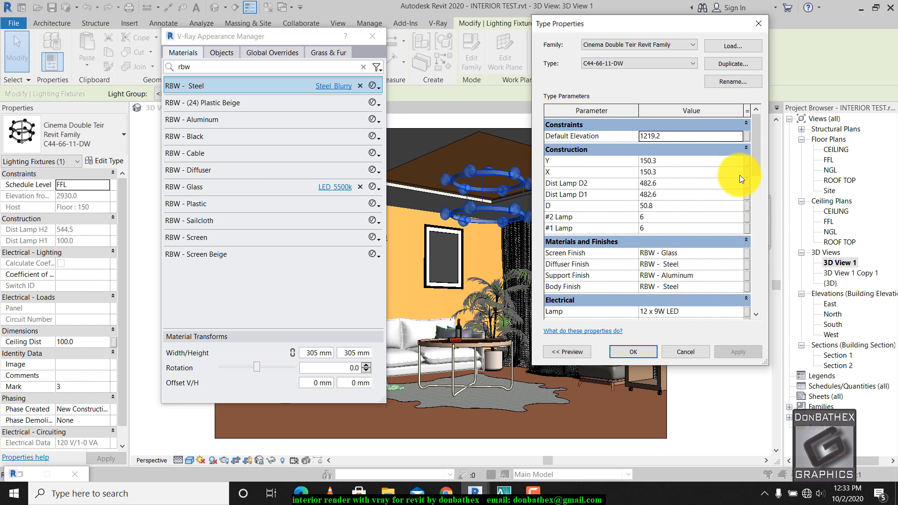
click(754, 23)
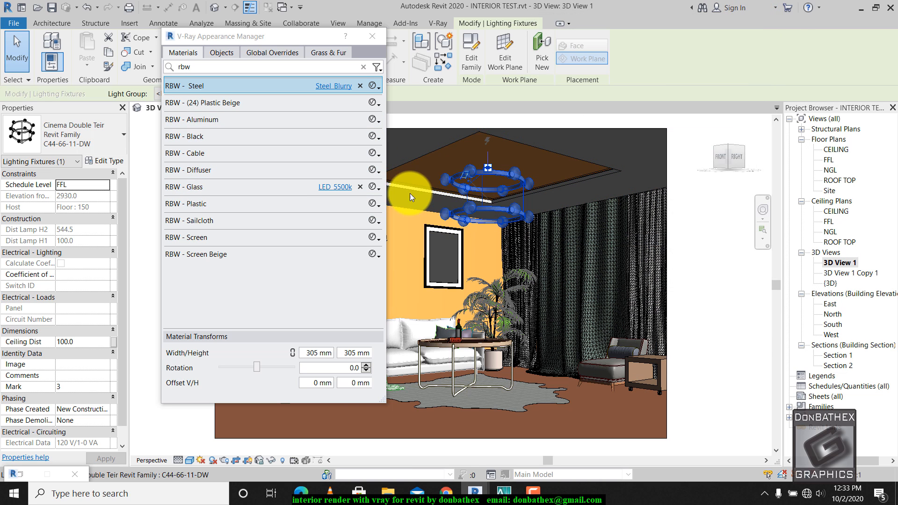
- Check which leather material the floor rug uses in its type properties and the Material Browser
click(561, 401)
click(111, 160)
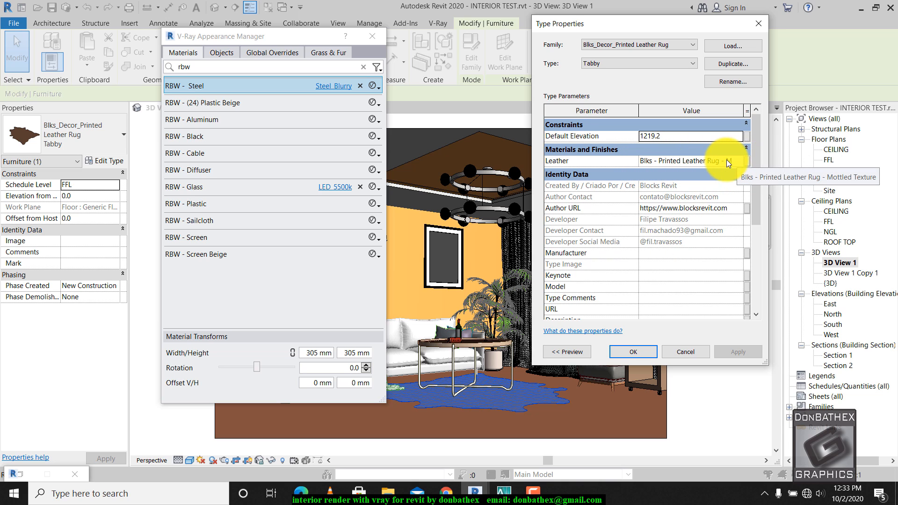
click(738, 158)
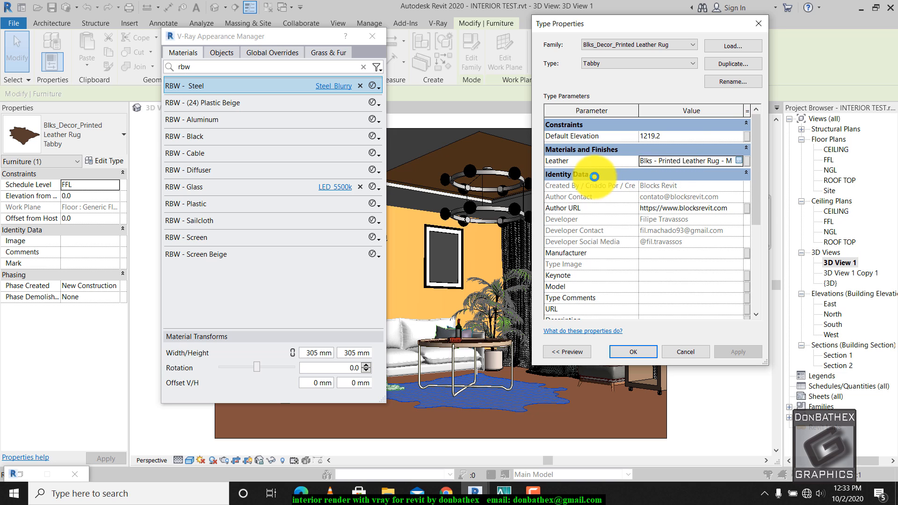
click(739, 160)
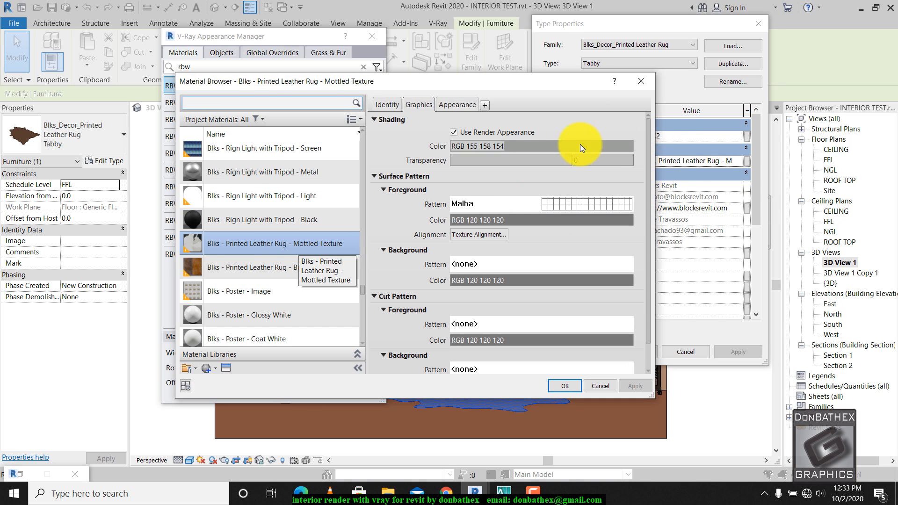
click(641, 82)
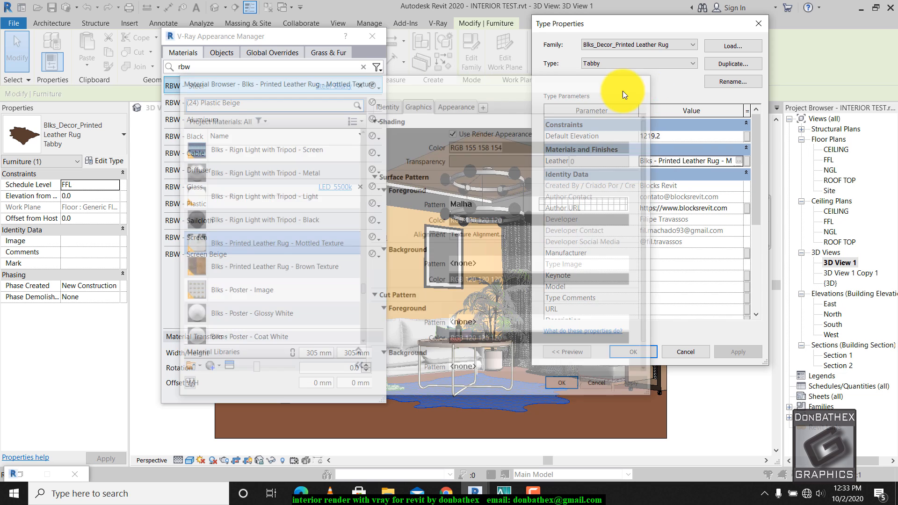
click(364, 69)
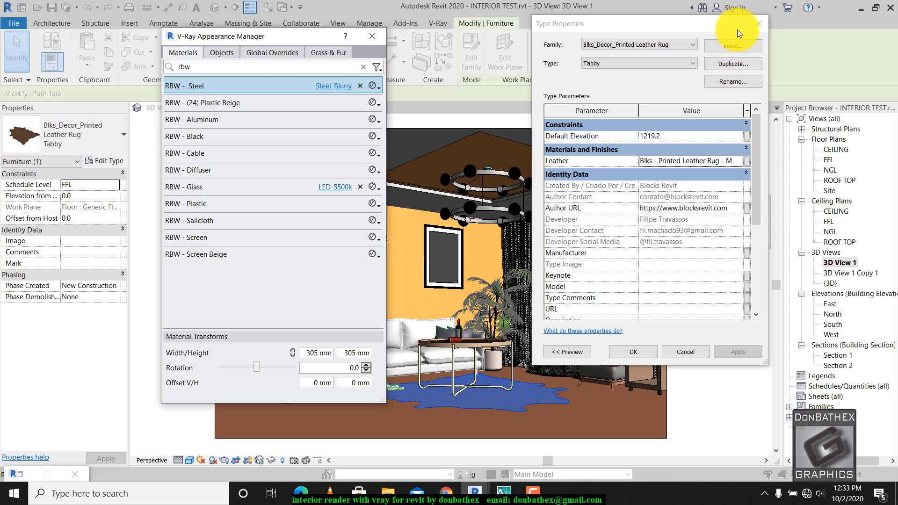
click(758, 23)
- Filter the V-Ray materials by "blks" and locate the rug's Printed Leather Rug material, rechecking its name in the type properties
click(364, 67)
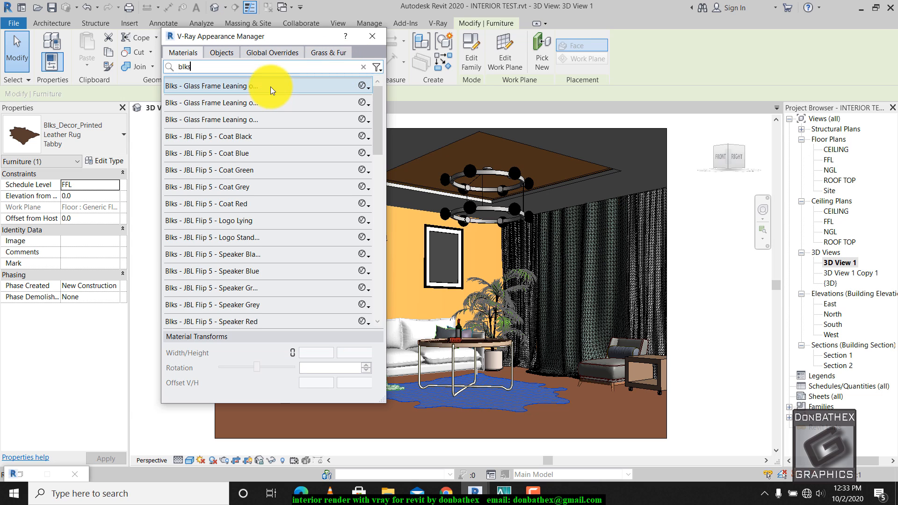
scroll(293, 194, down, 8)
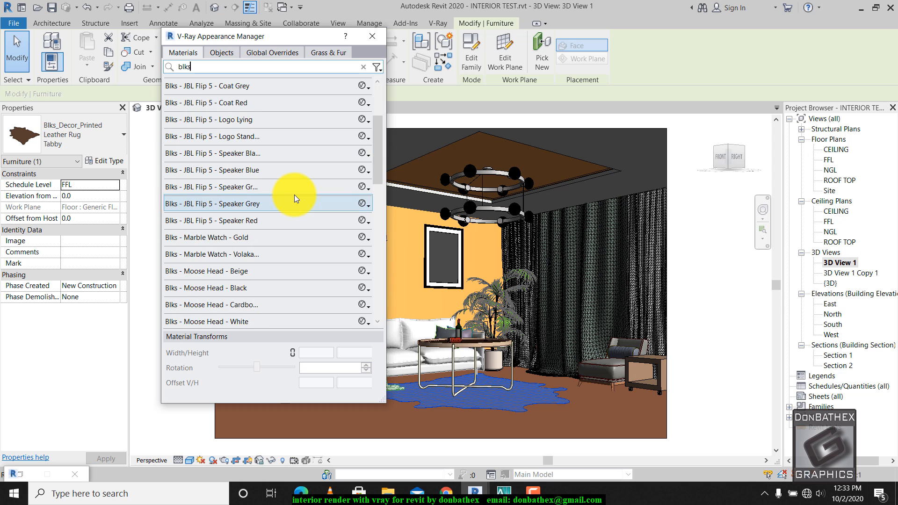
scroll(295, 188, down, 10)
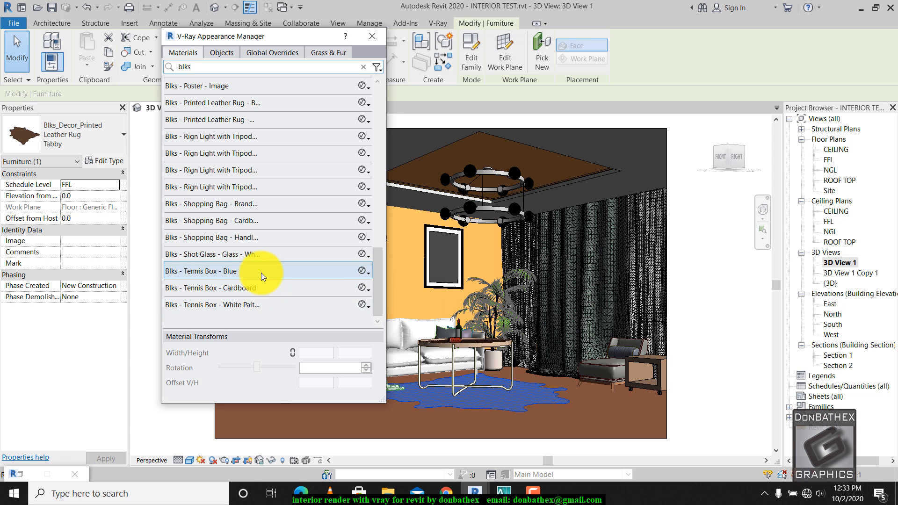
scroll(252, 225, up, 4)
scroll(247, 193, up, 8)
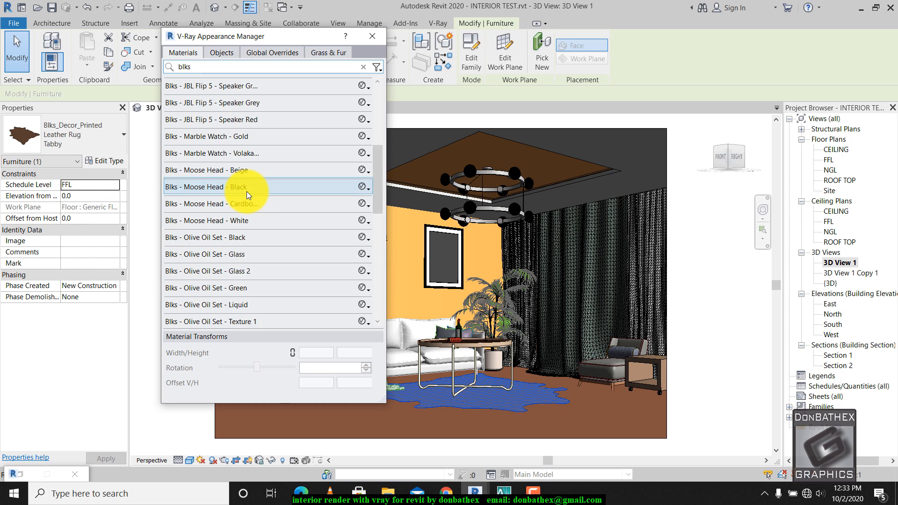
click(107, 161)
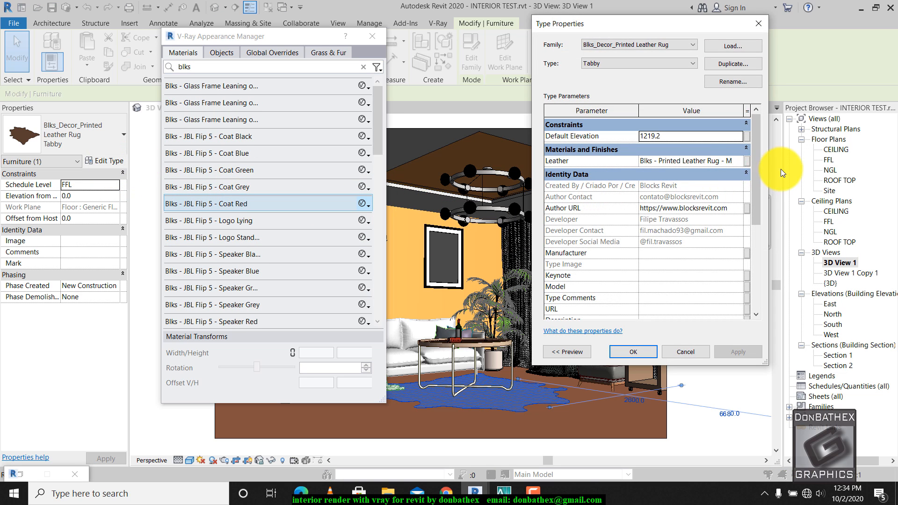
key(Escape)
scroll(229, 249, down, 8)
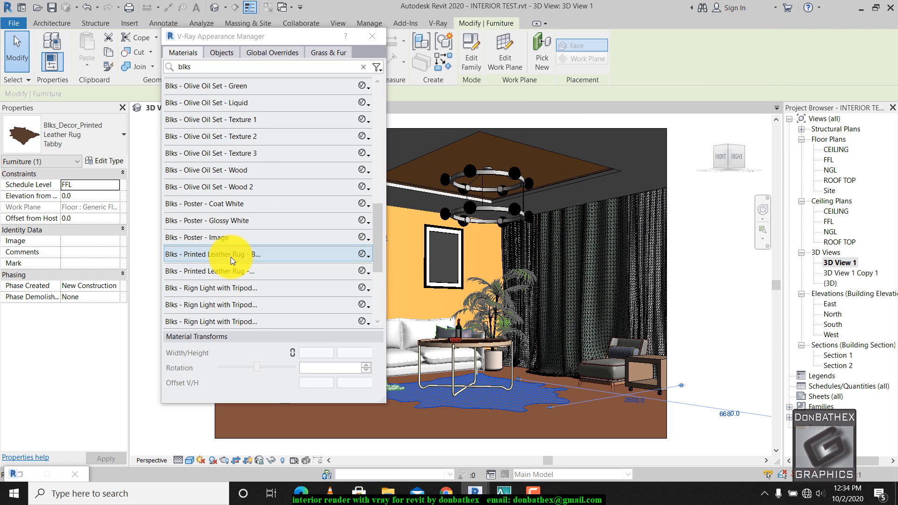
click(236, 272)
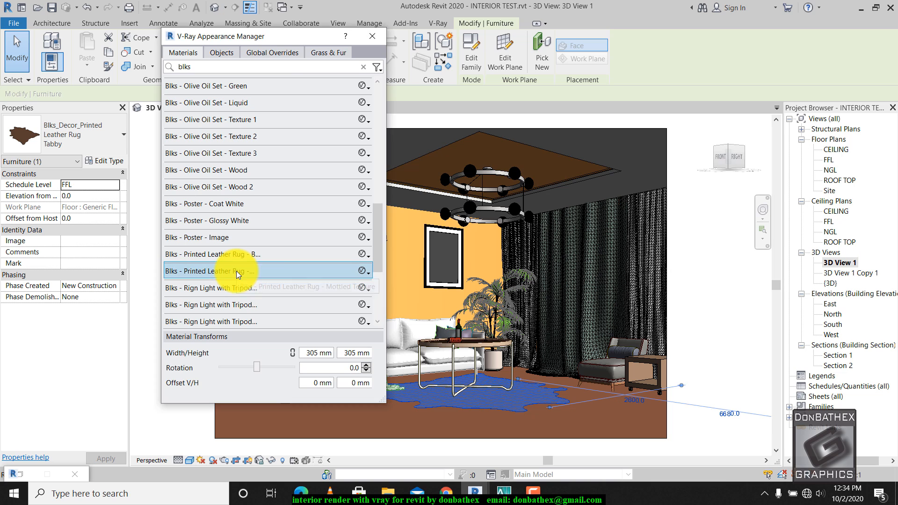
double_click(265, 270)
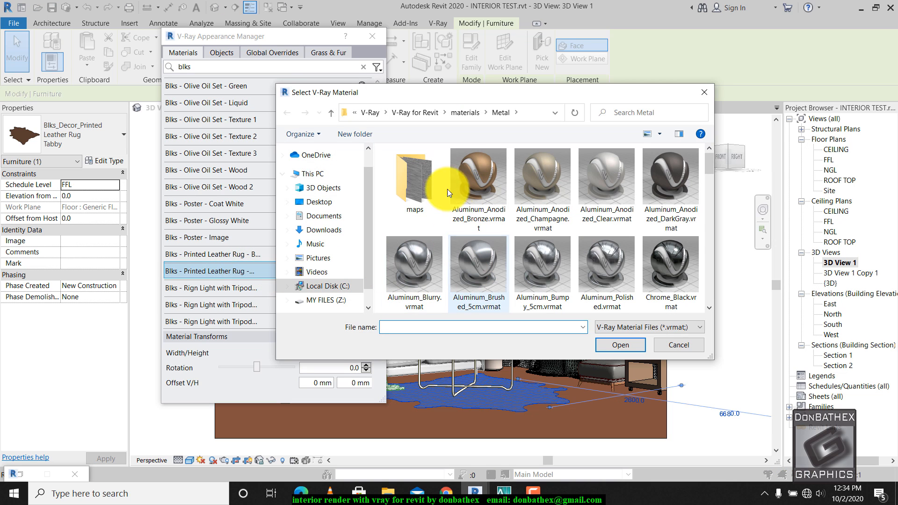
click(473, 115)
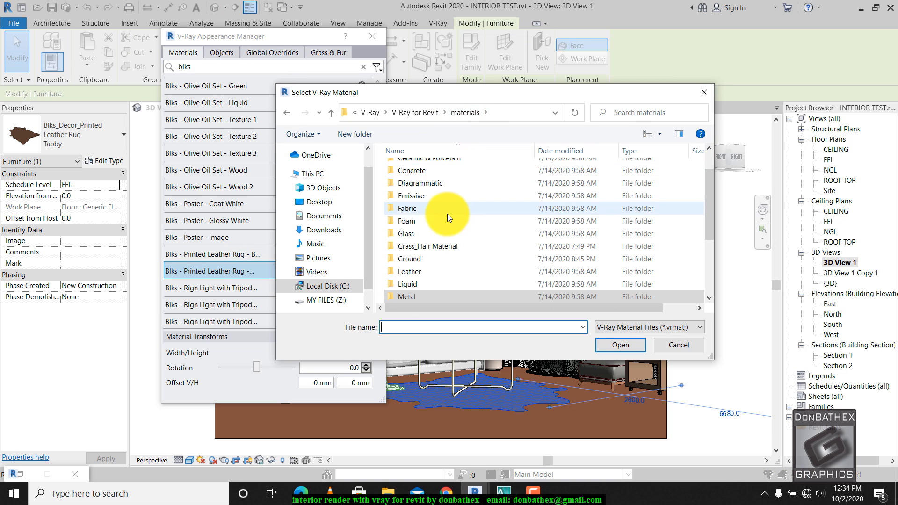
scroll(428, 243, down, 1)
click(428, 233)
double_click(429, 233)
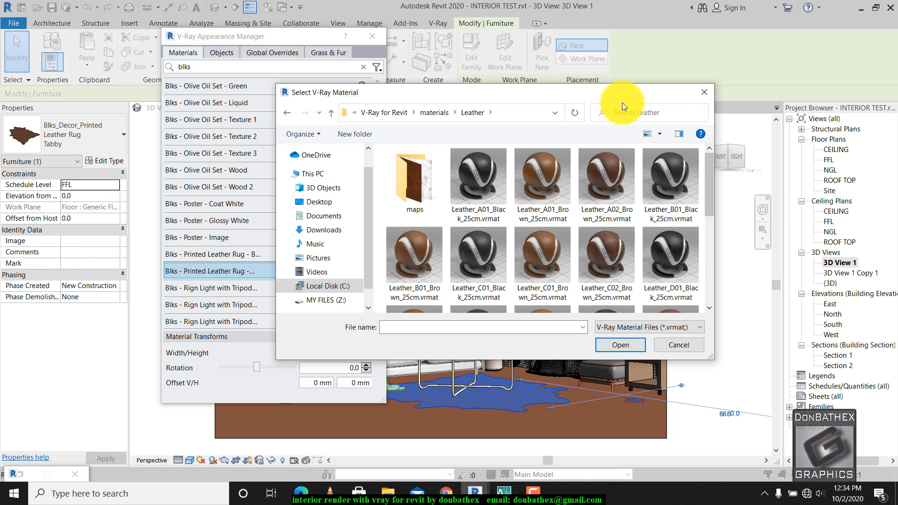
drag(596, 94, 712, 77)
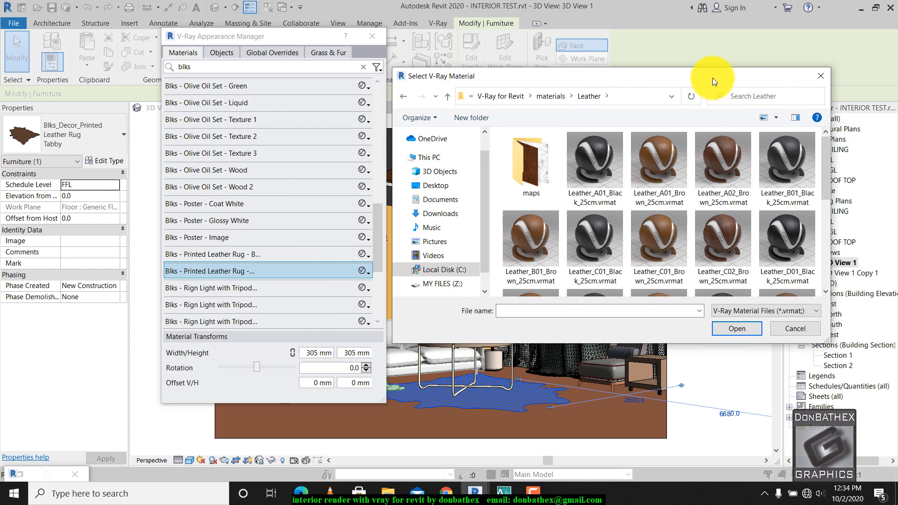
drag(826, 170, 824, 228)
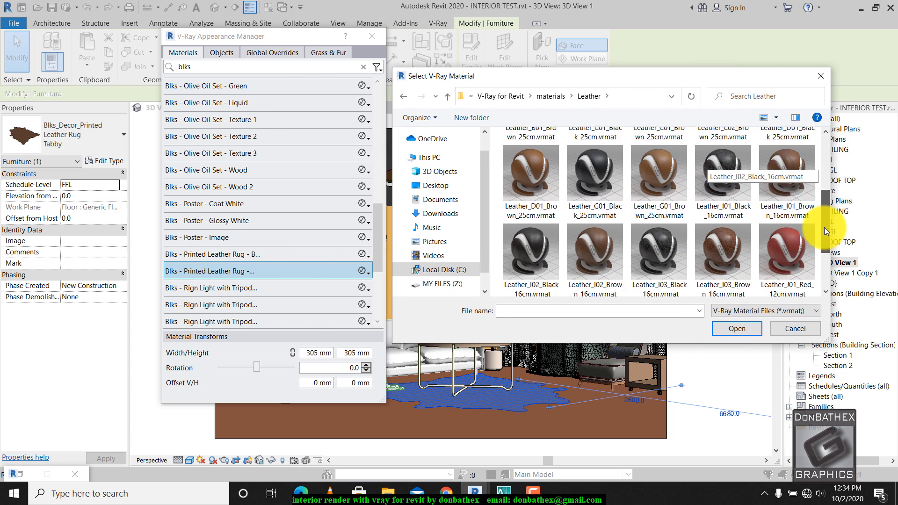
click(821, 76)
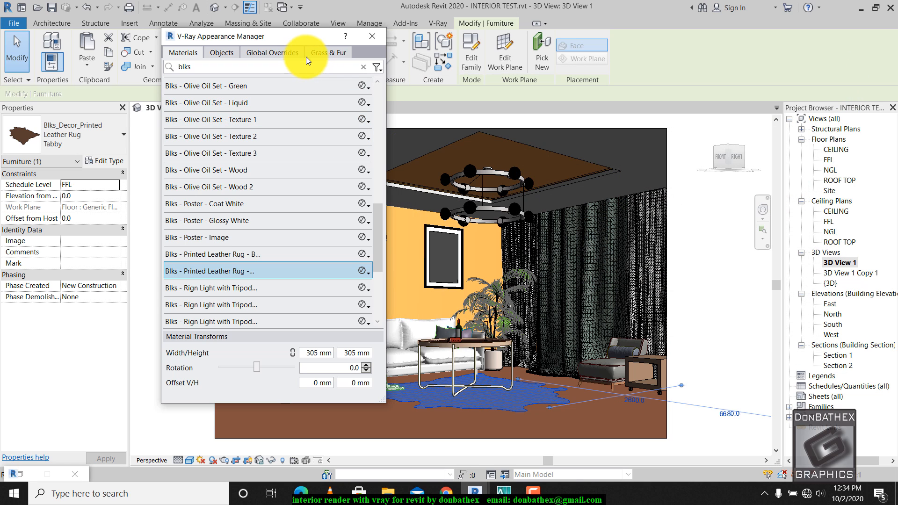
- Filter the fur materials by "blk" and add fur to Blks - Printed Leather Rug - Mottled Texture with a length of 10 mm
click(328, 53)
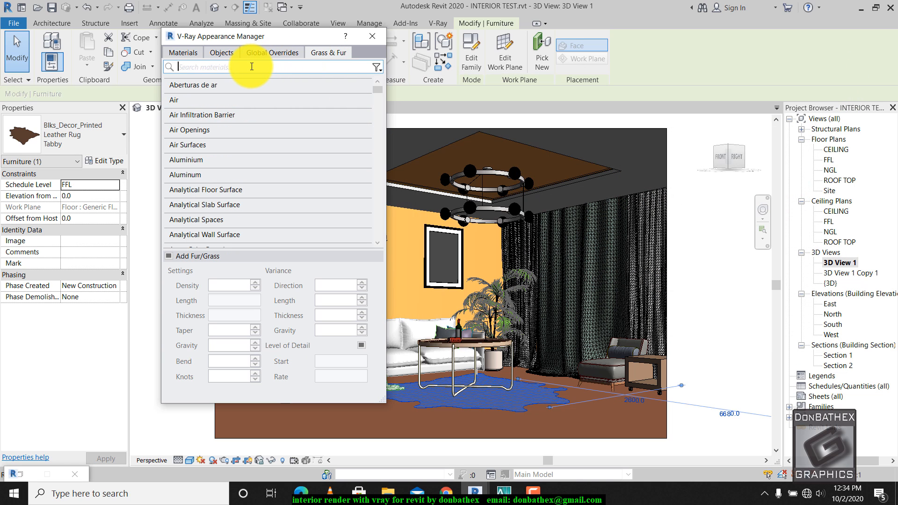
click(252, 67)
text(blk)
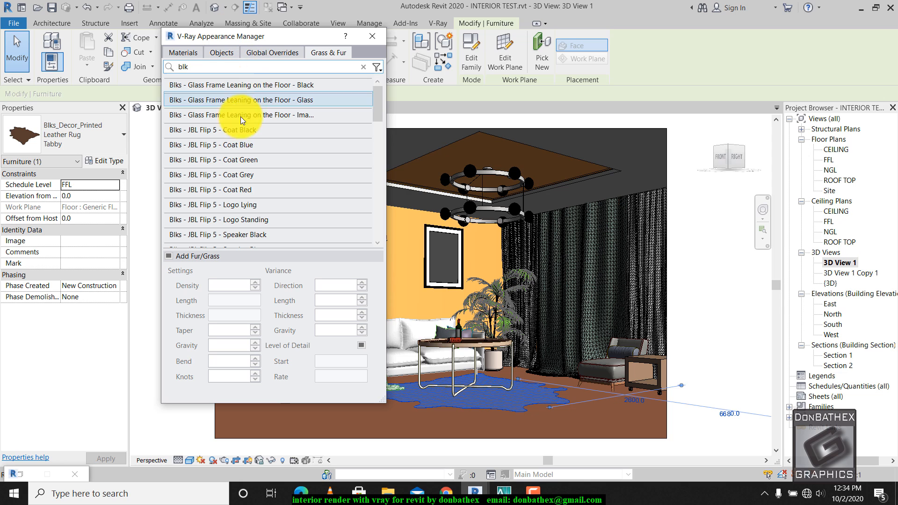
scroll(286, 158, down, 9)
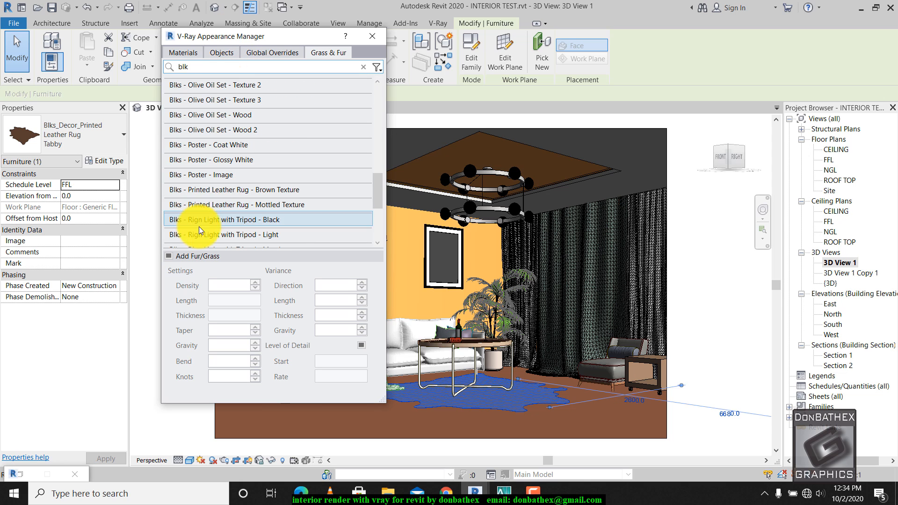
scroll(206, 212, down, 3)
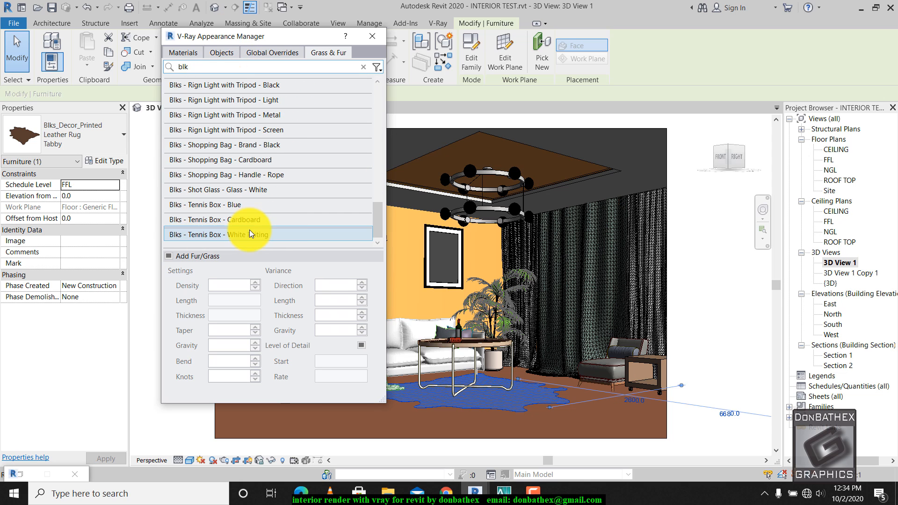
scroll(221, 124, up, 1)
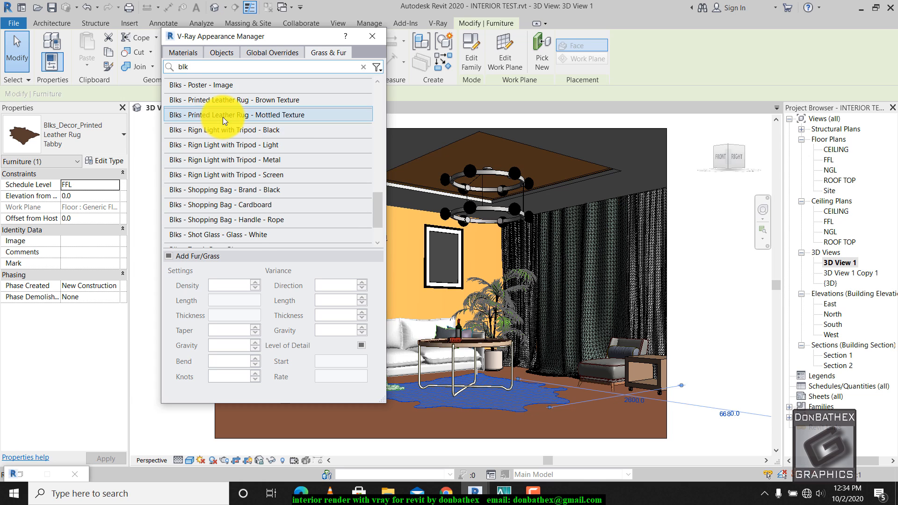
scroll(222, 117, up, 1)
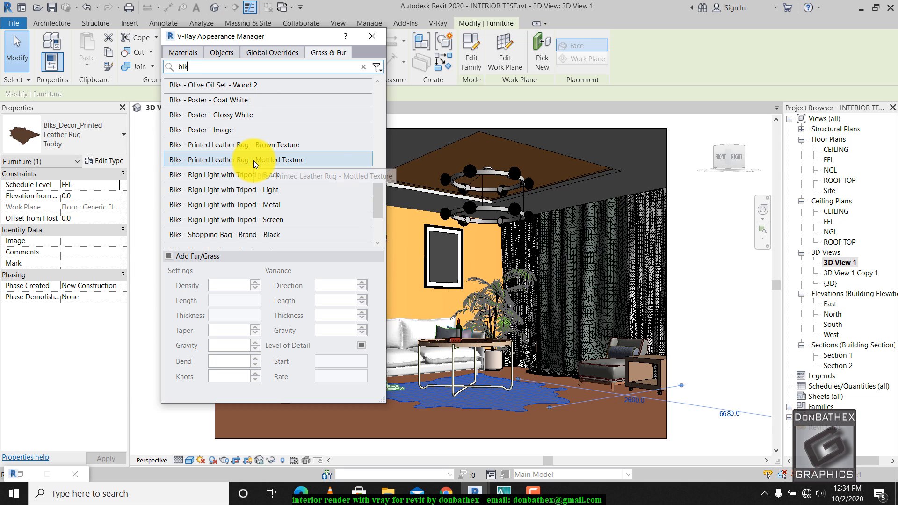
click(168, 256)
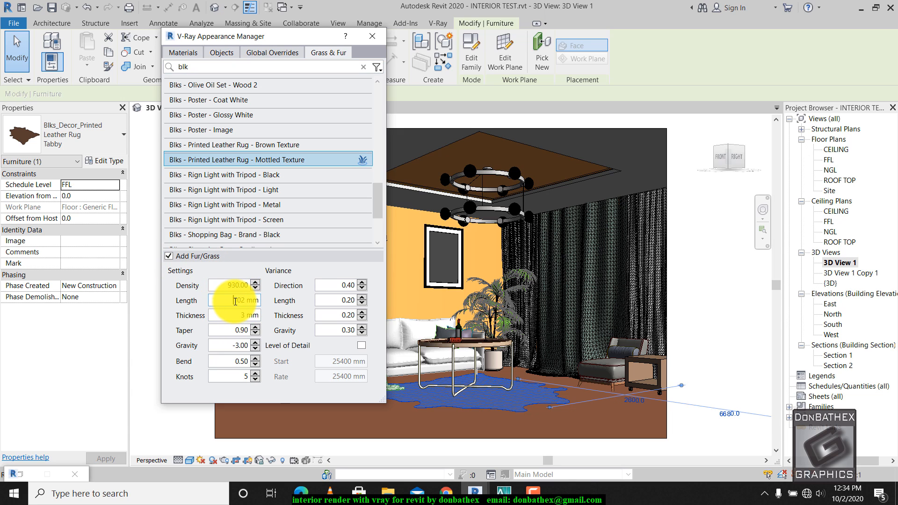
drag(235, 301, 258, 304)
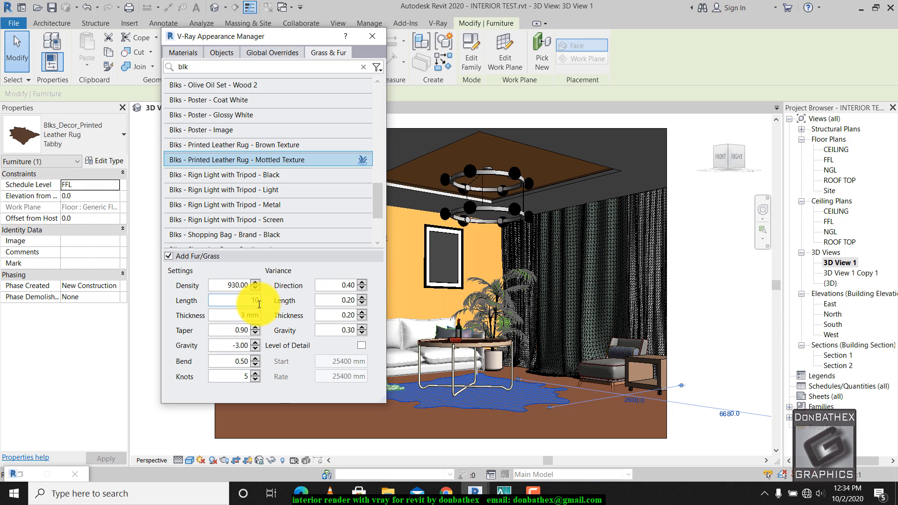
text(10)
click(230, 315)
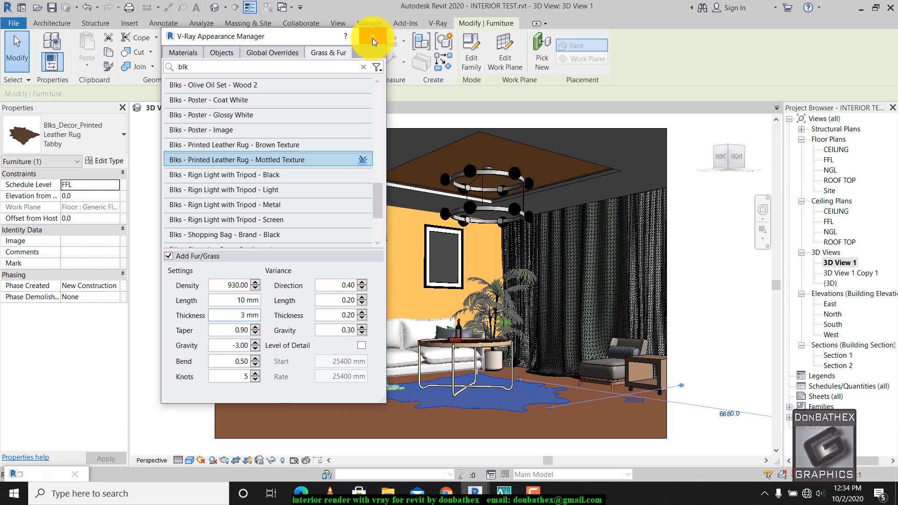
- Open the FFL floor plan and check the external door's frame, glazing and ironmongery materials in its type properties
click(183, 52)
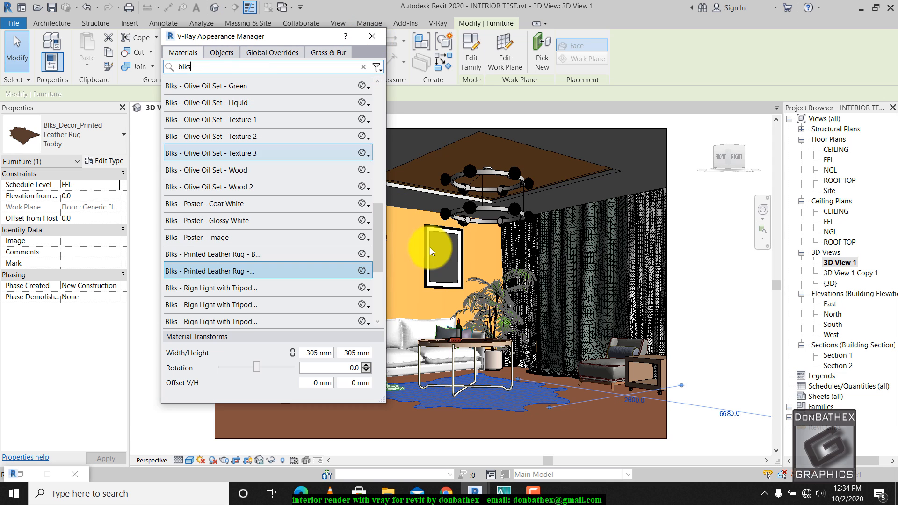
drag(284, 32, 414, 59)
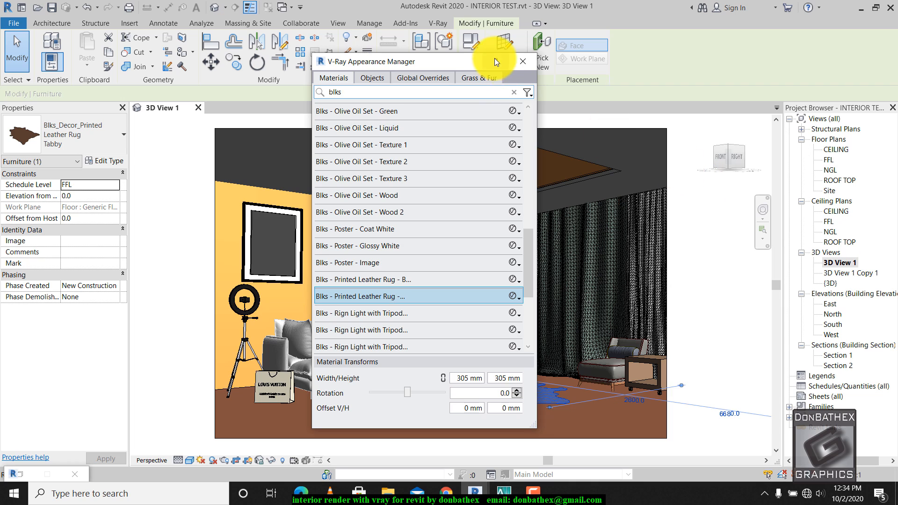
double_click(827, 160)
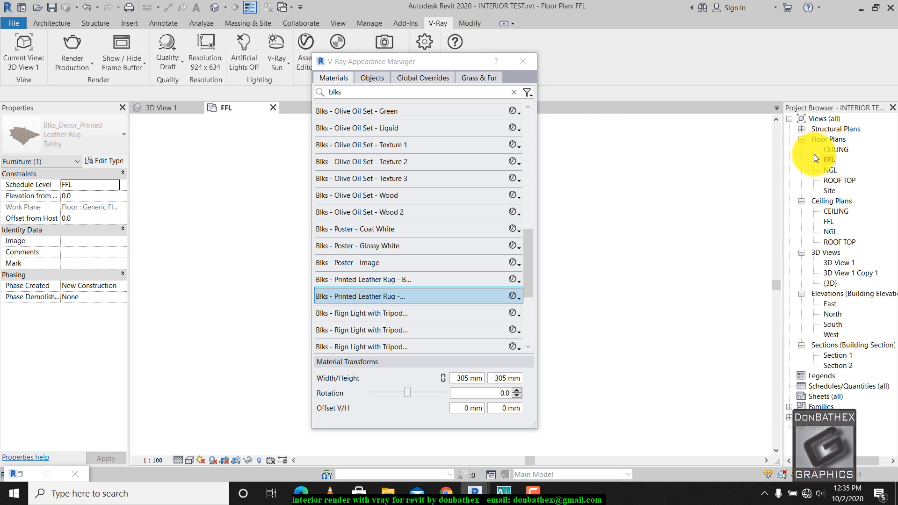
drag(390, 63, 237, 59)
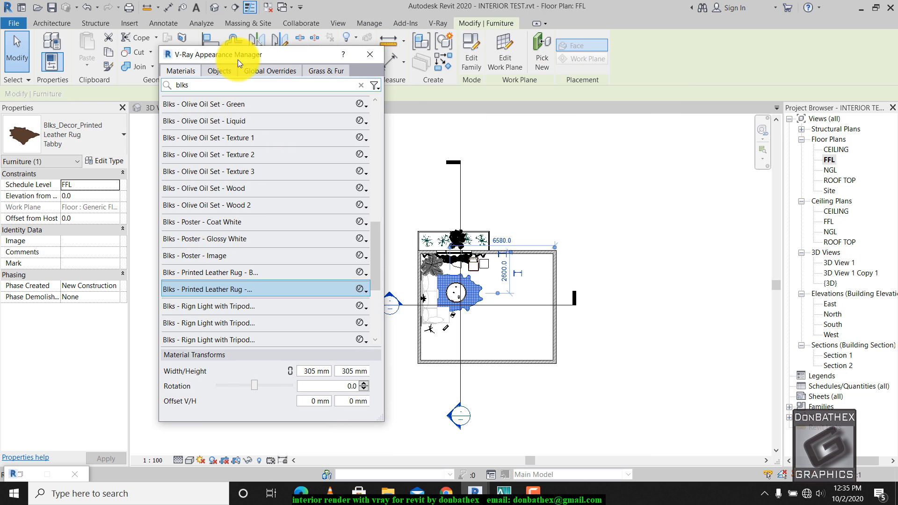
scroll(412, 256, up, 5)
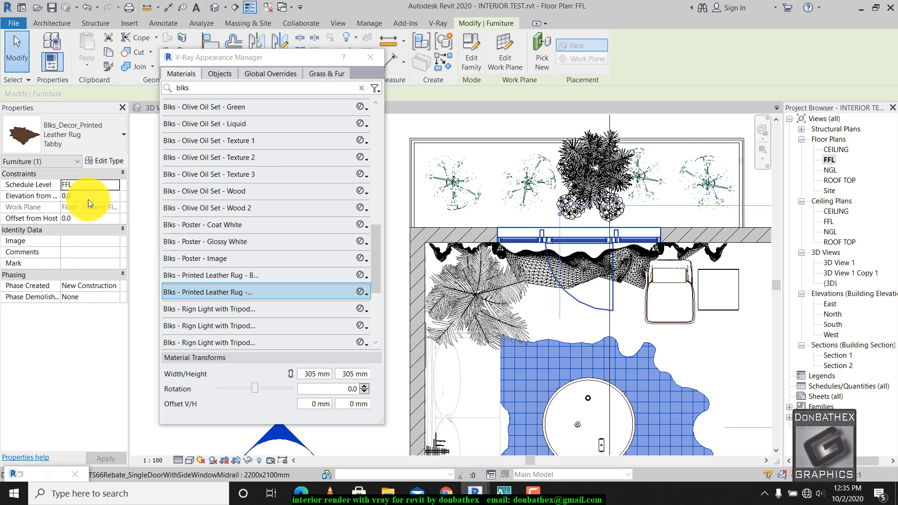
click(263, 218)
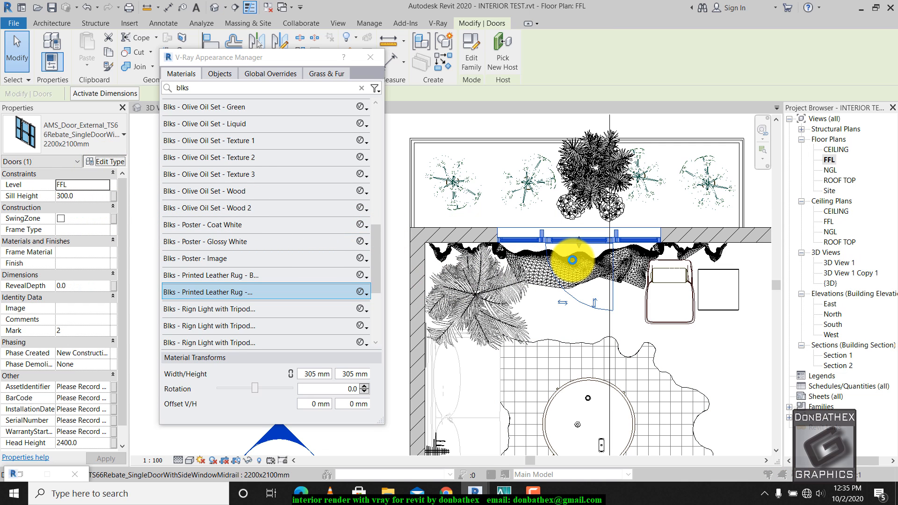
double_click(578, 256)
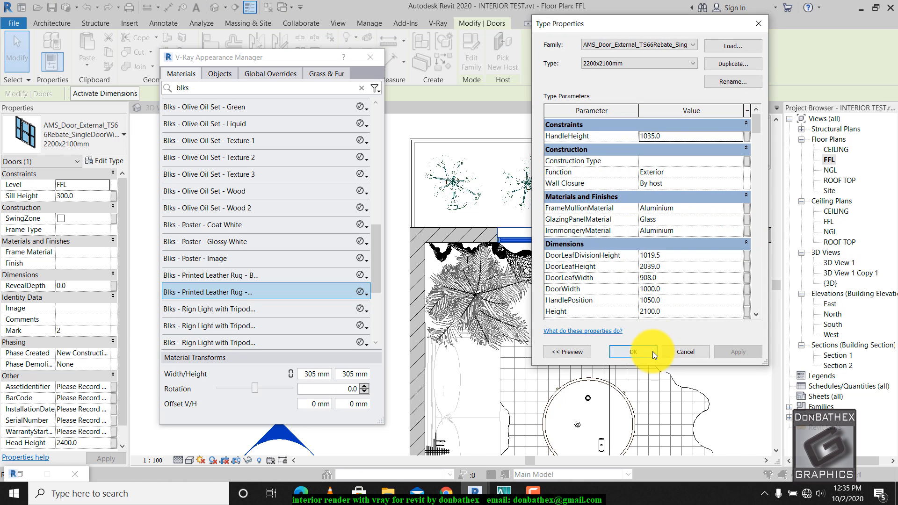
key(Escape)
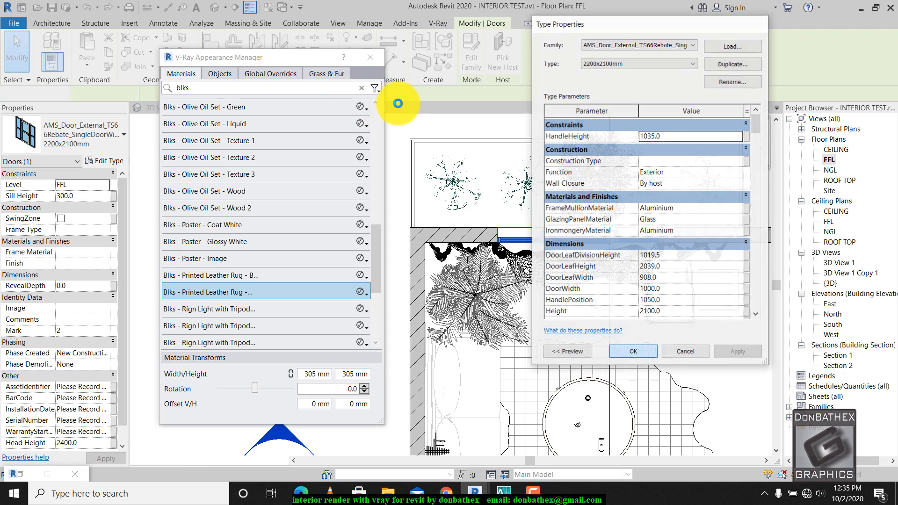
- Filter the V-Ray materials by "glass" and assign Glass_Window_Neutral from the Glass folder to the Glass material
click(360, 87)
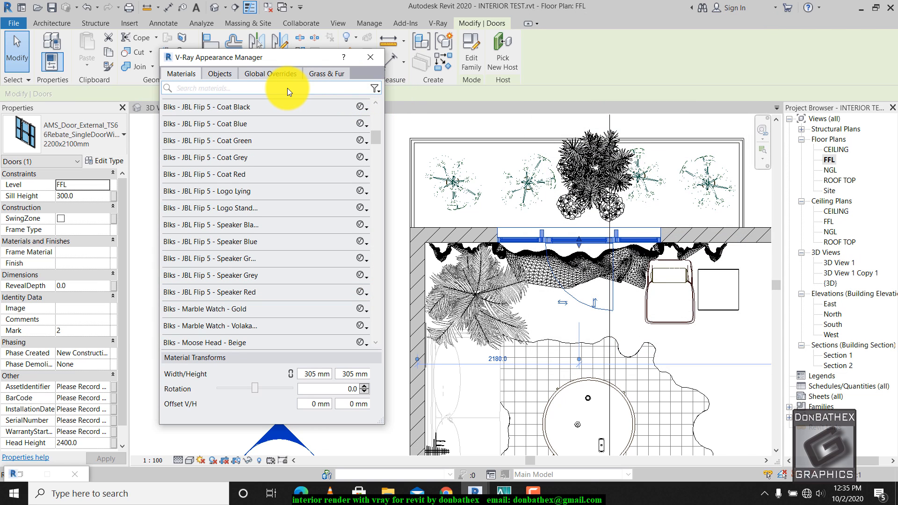
text(glass)
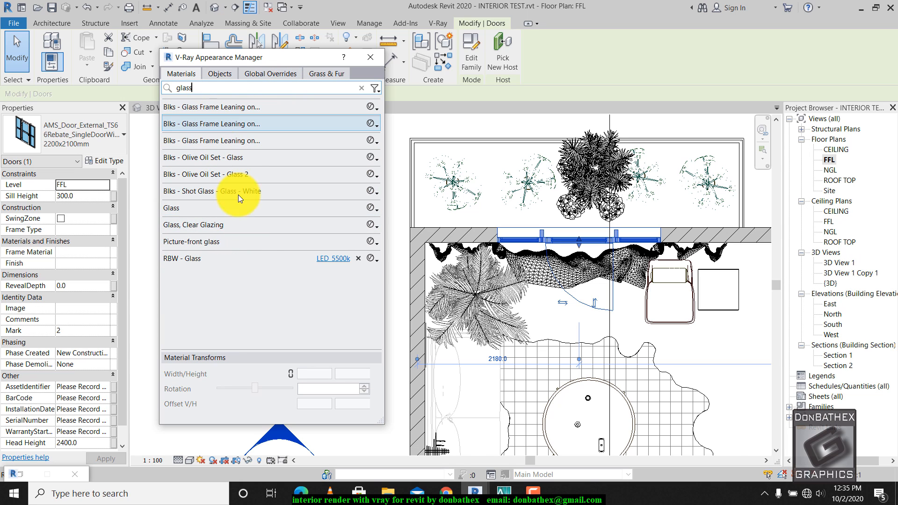
click(237, 212)
double_click(238, 210)
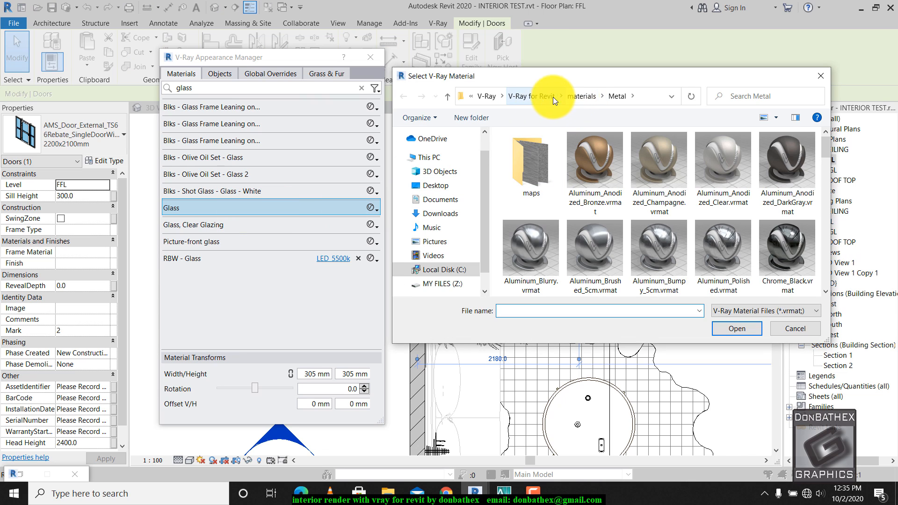
click(581, 96)
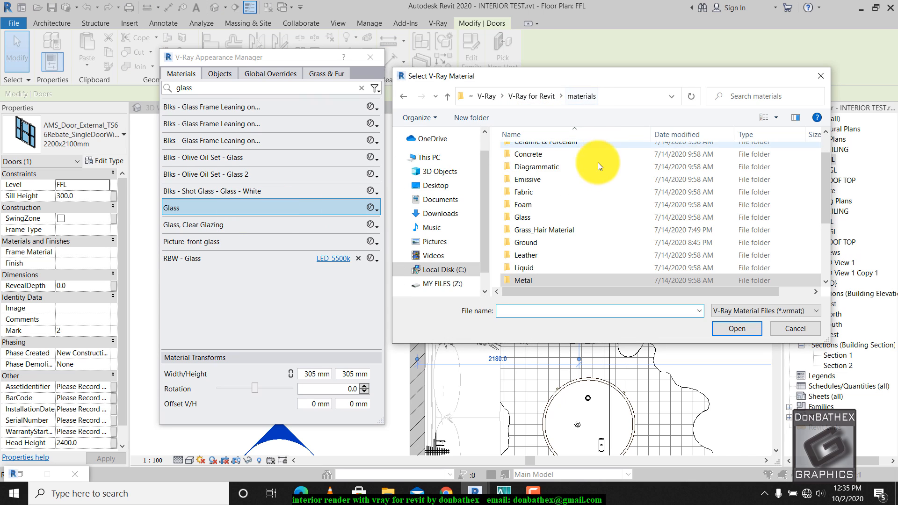
double_click(527, 217)
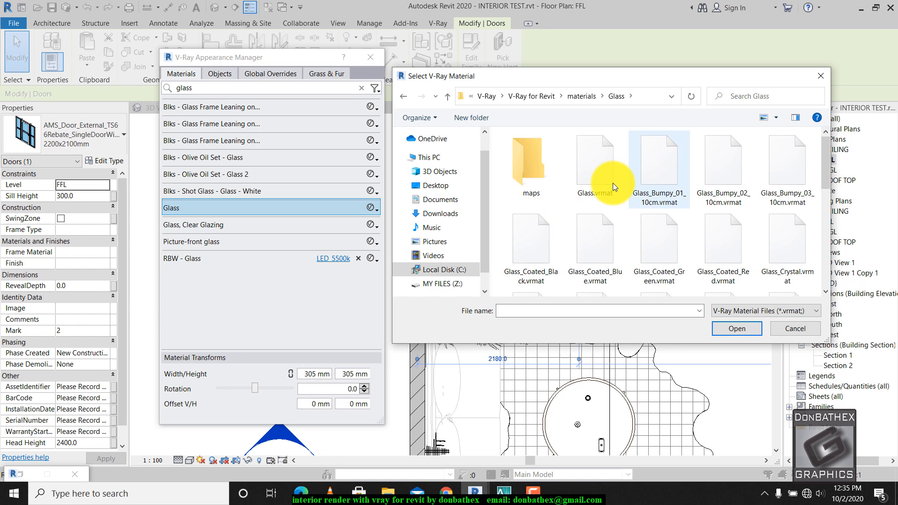
scroll(603, 183, down, 5)
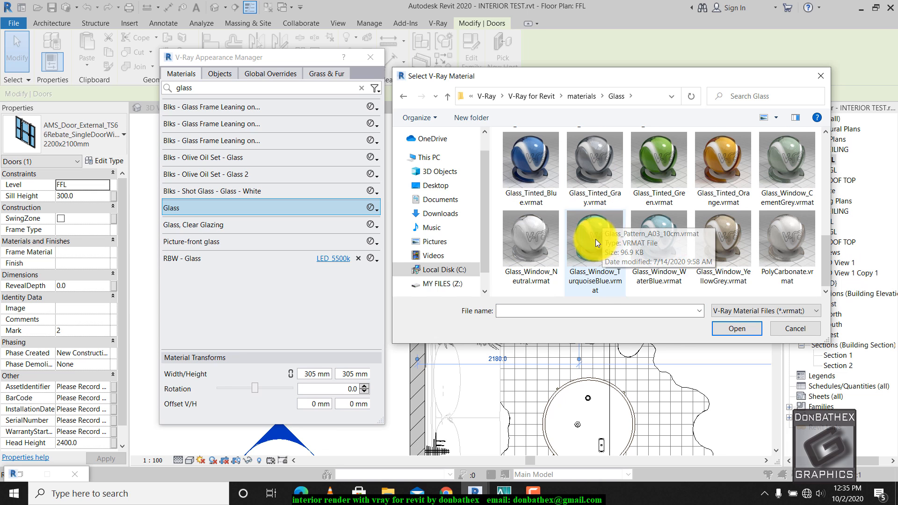
click(525, 261)
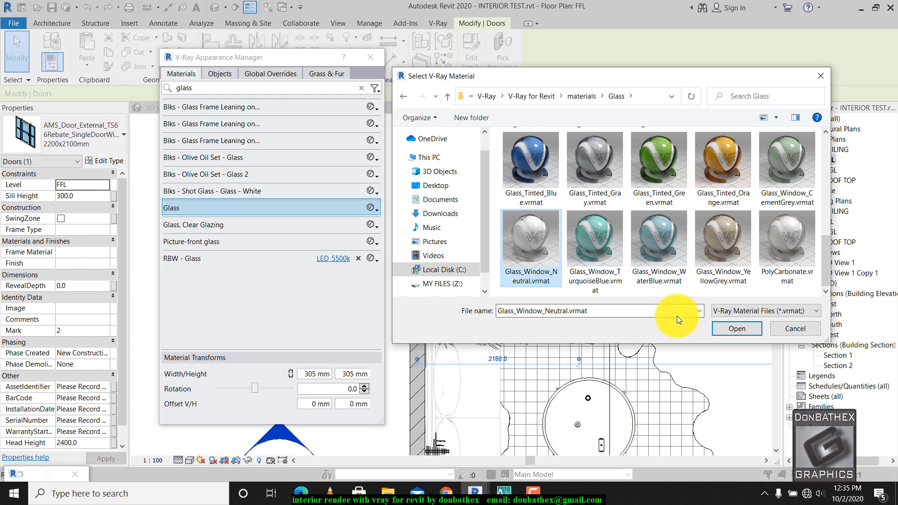
click(720, 327)
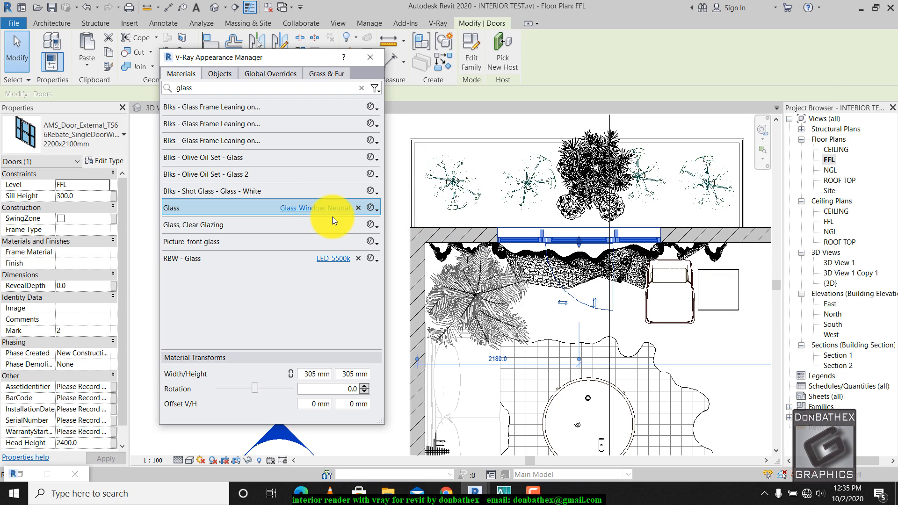
- Filter the materials by "alumin" and assign Aluminum_Anodized_Clear from the Metal folder to the Aluminium material
click(361, 87)
text(a)
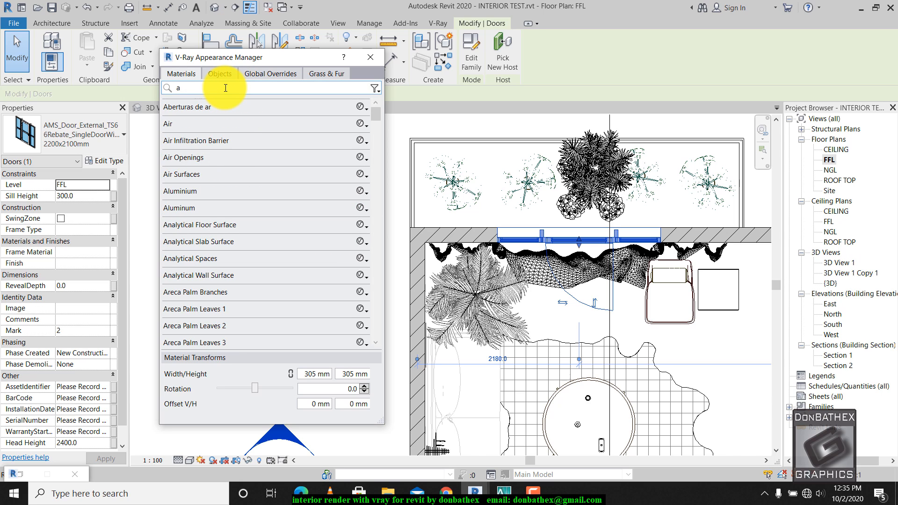
text(lumin)
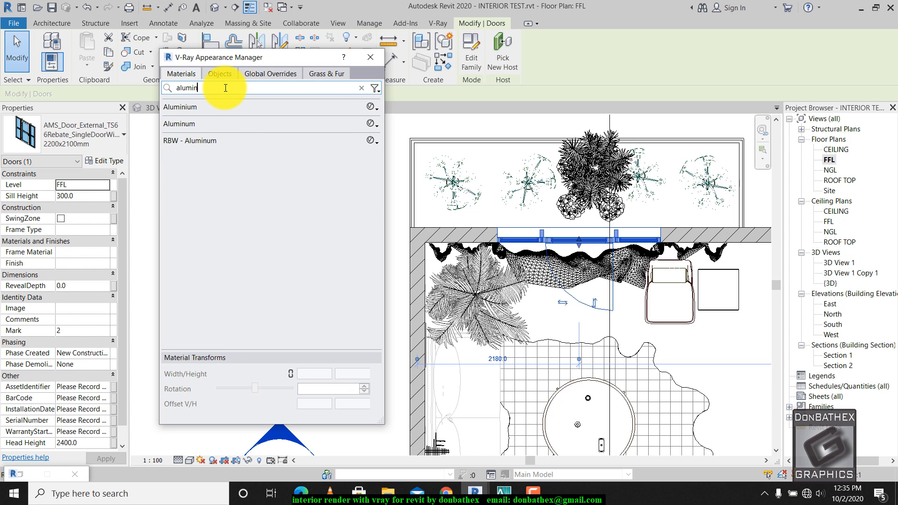
double_click(222, 108)
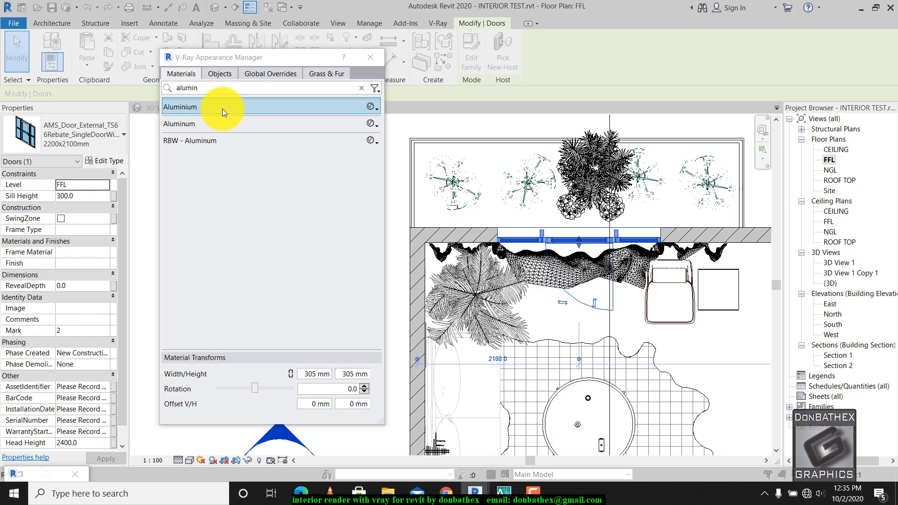
click(588, 96)
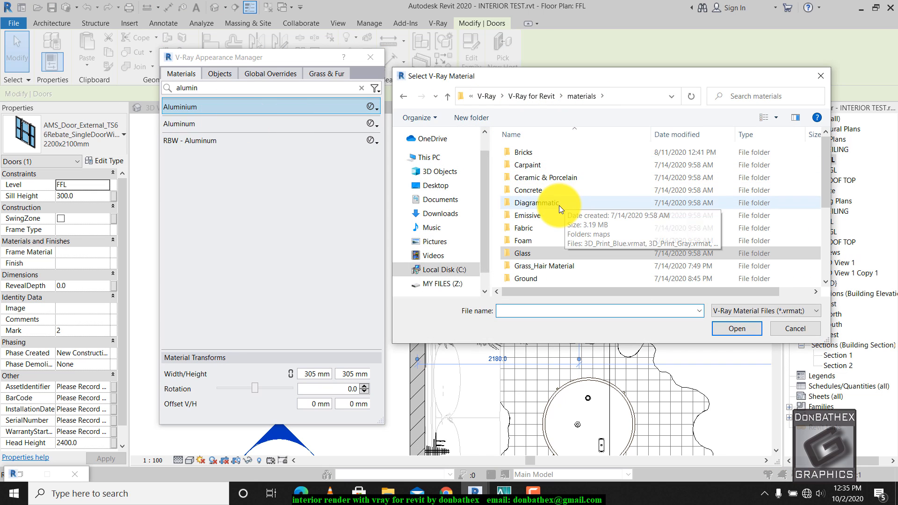
scroll(540, 246, down, 2)
double_click(532, 241)
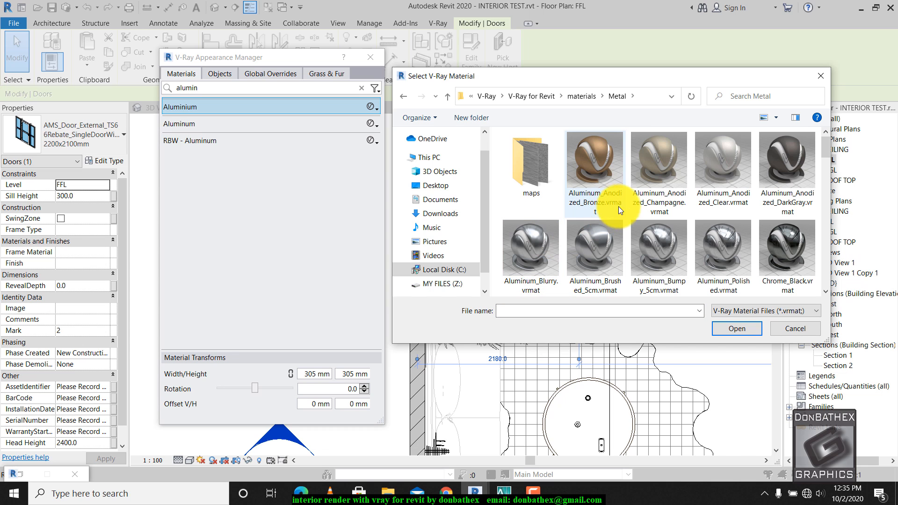
click(736, 178)
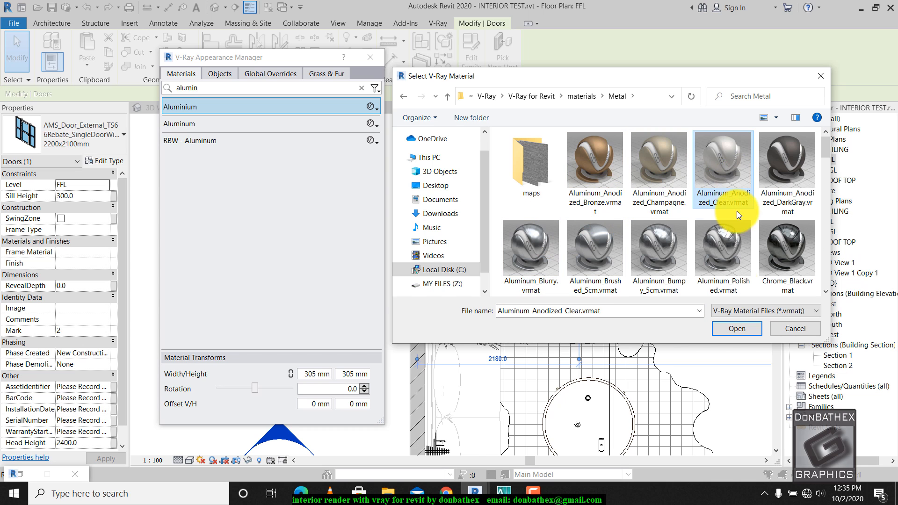
click(739, 328)
- Assign the Aluminum_Anodized_Clear V-Ray material to both the Aluminum and RBW - Aluminum materials
double_click(241, 125)
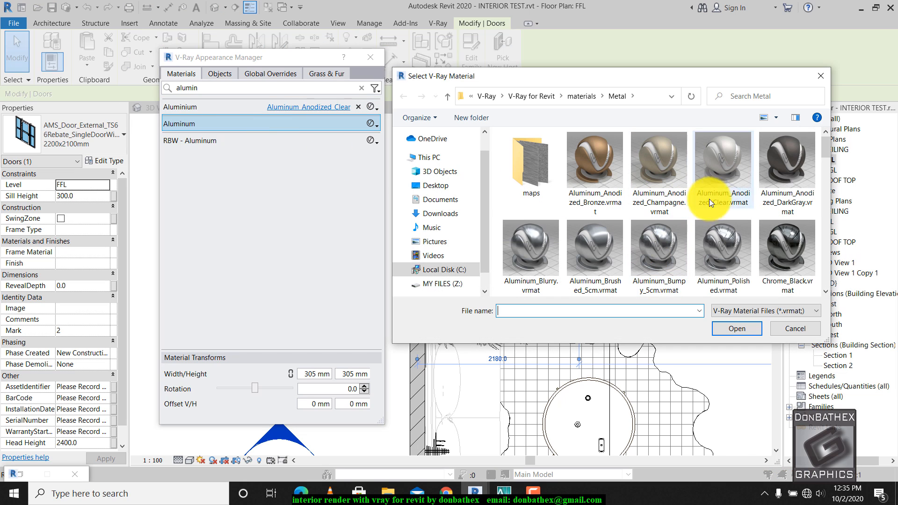
click(740, 178)
click(737, 329)
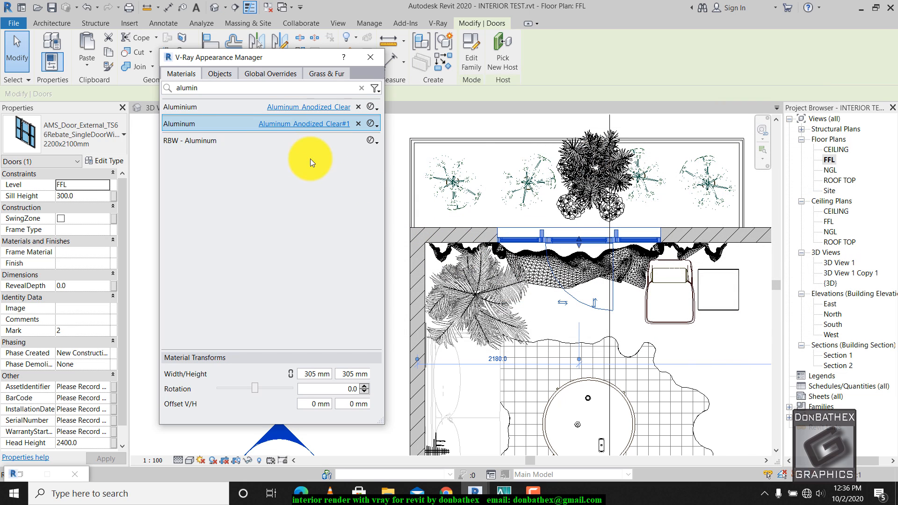
click(267, 141)
double_click(268, 142)
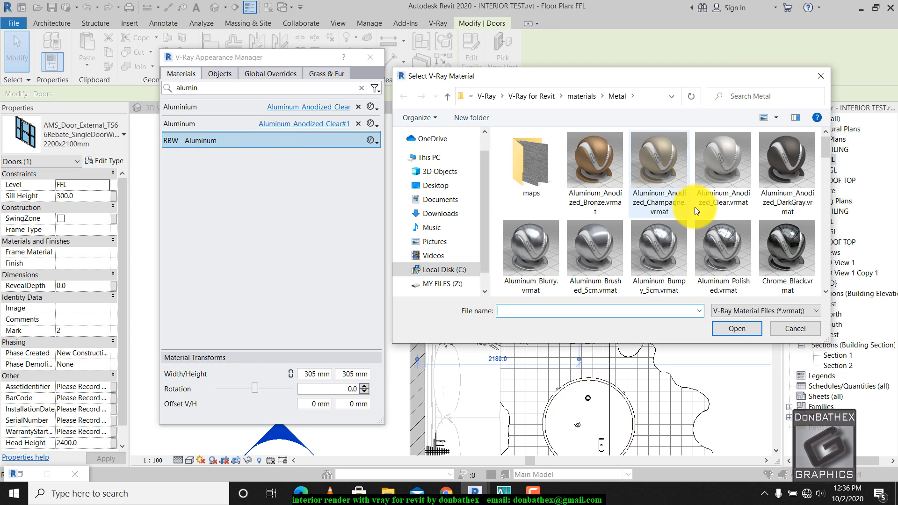
click(731, 186)
click(734, 328)
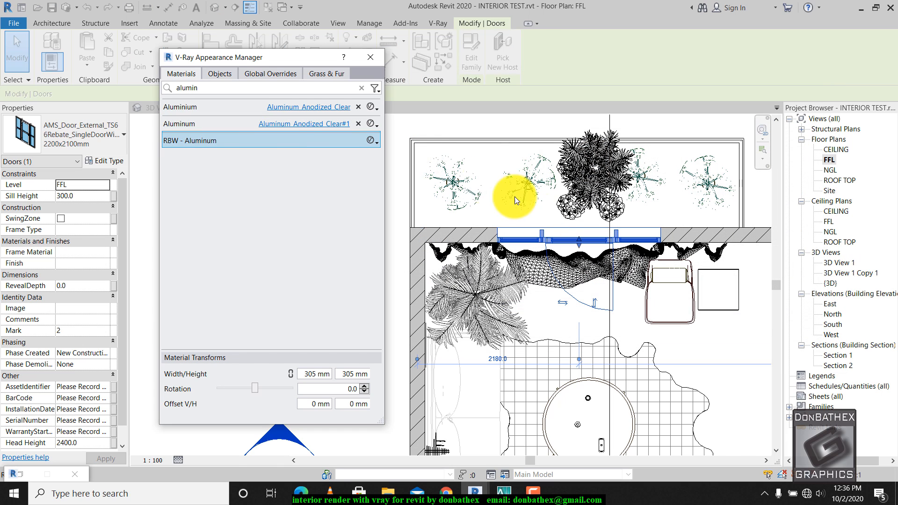
- Clear the material search filter and check the sofa's upholstery and cushion materials in its type properties
click(360, 88)
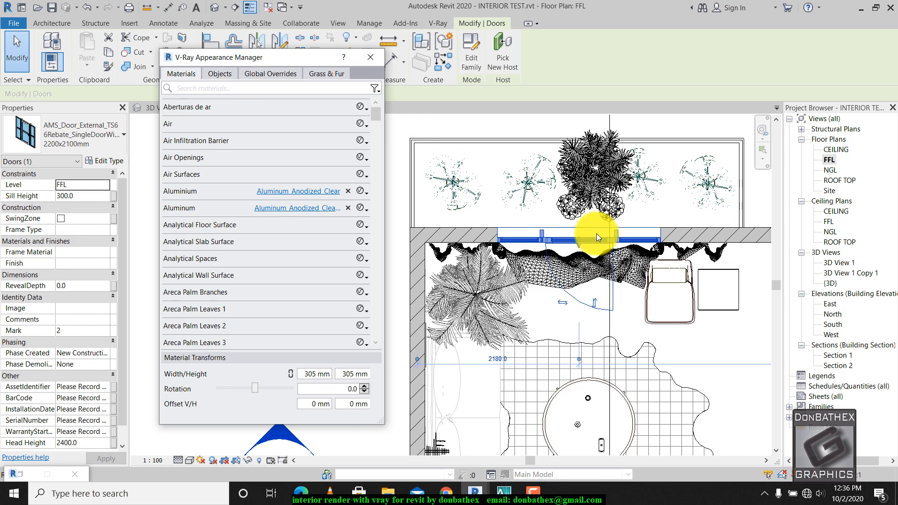
scroll(487, 170, down, 3)
click(664, 145)
scroll(569, 168, down, 2)
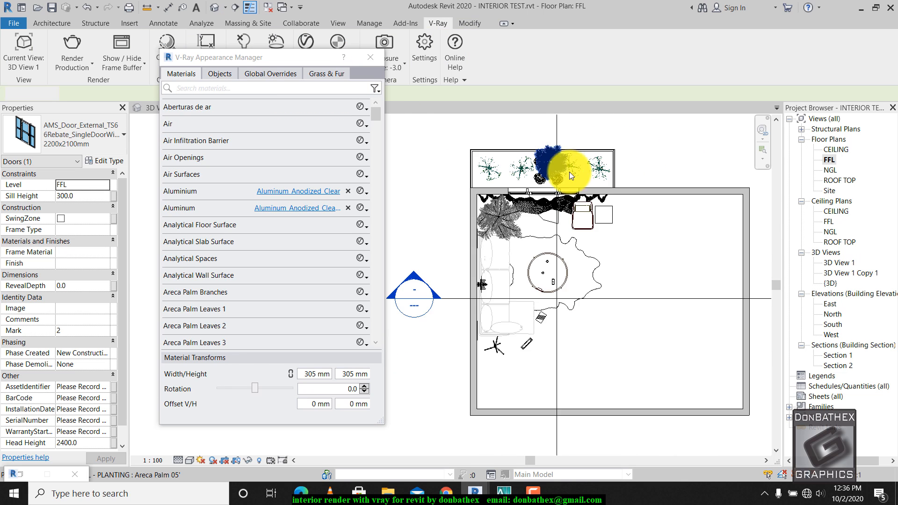
scroll(556, 302, up, 2)
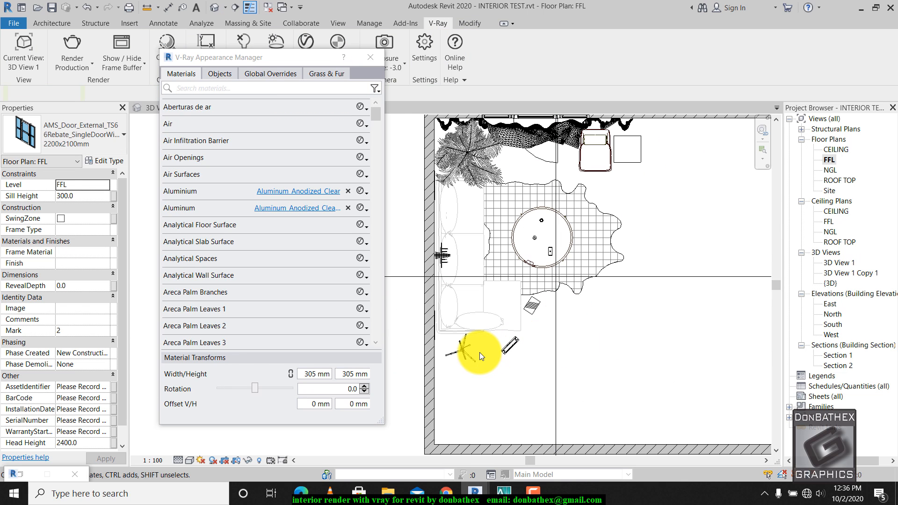
scroll(476, 312, up, 2)
click(475, 313)
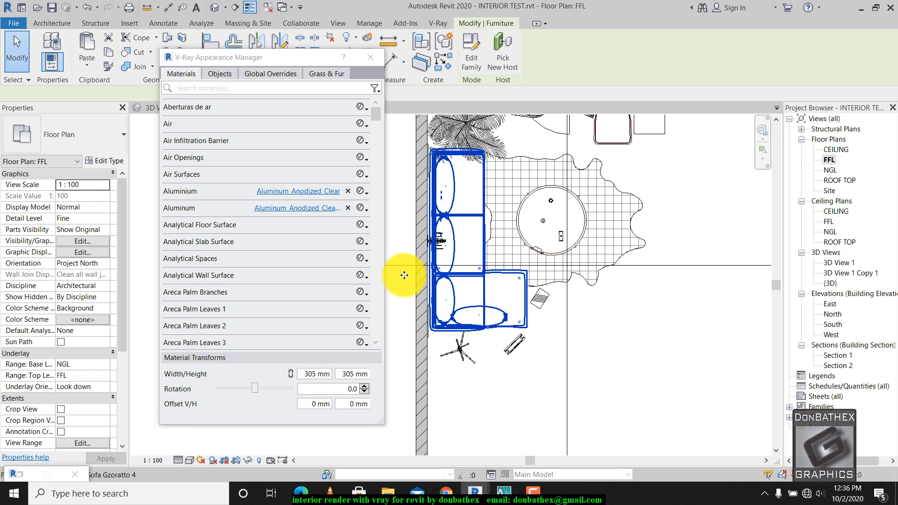
click(114, 164)
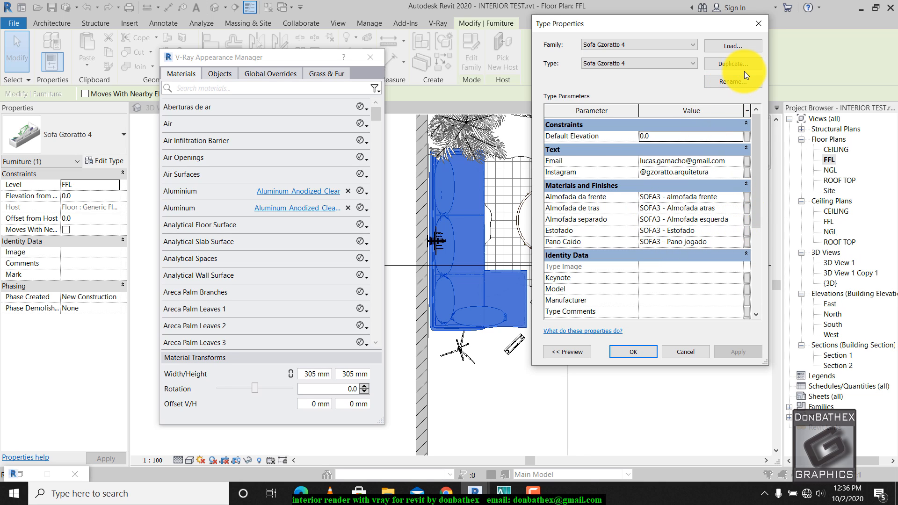
click(759, 24)
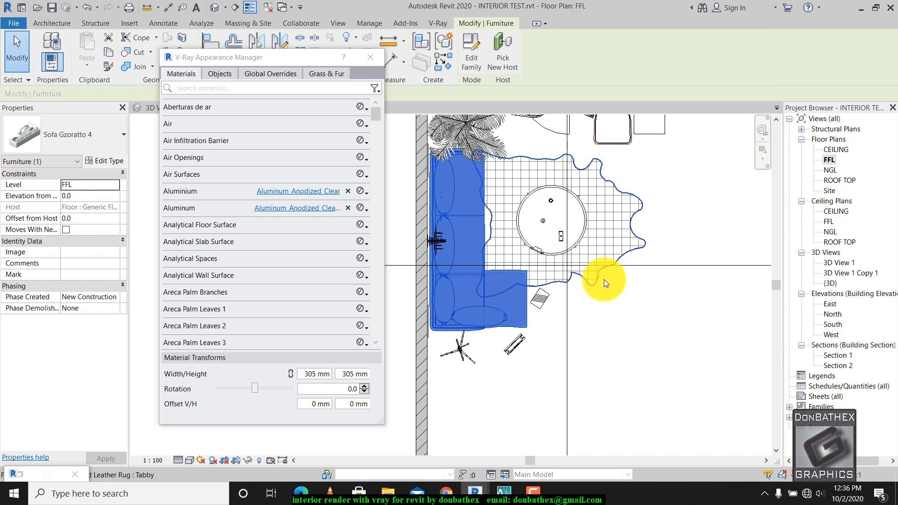
scroll(605, 345, down, 2)
click(605, 345)
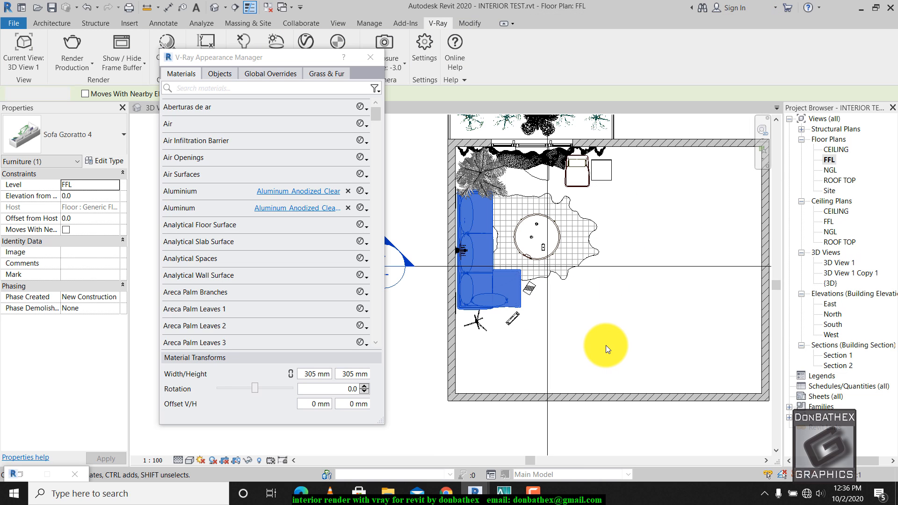
- Filter the material list to show only materials with a V-Ray mapping
click(373, 87)
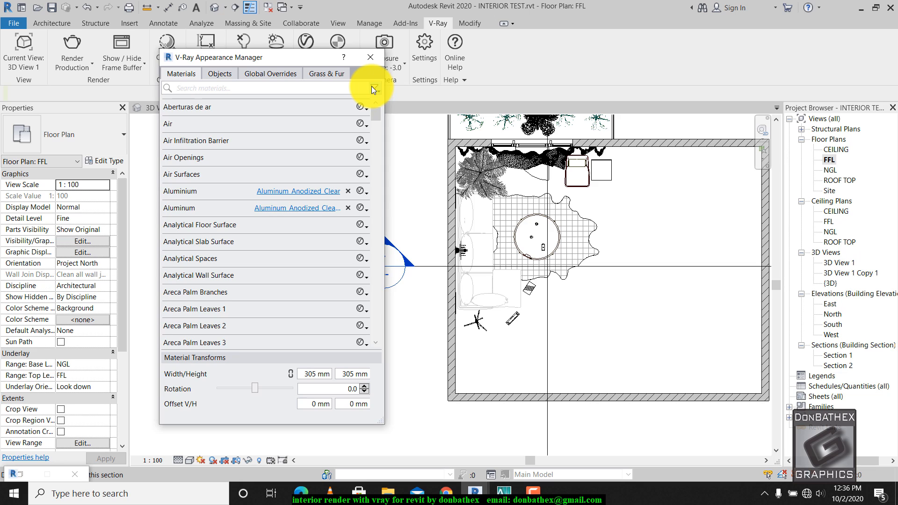
click(398, 165)
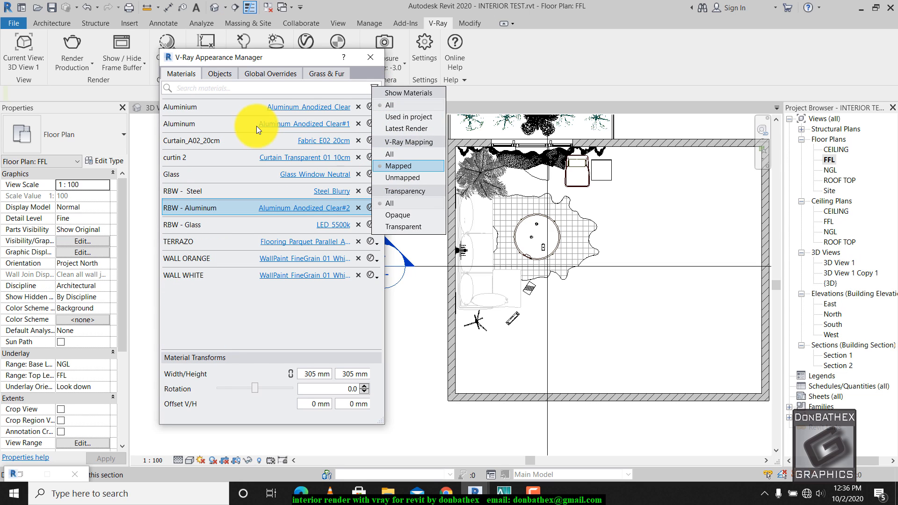
click(211, 107)
click(200, 123)
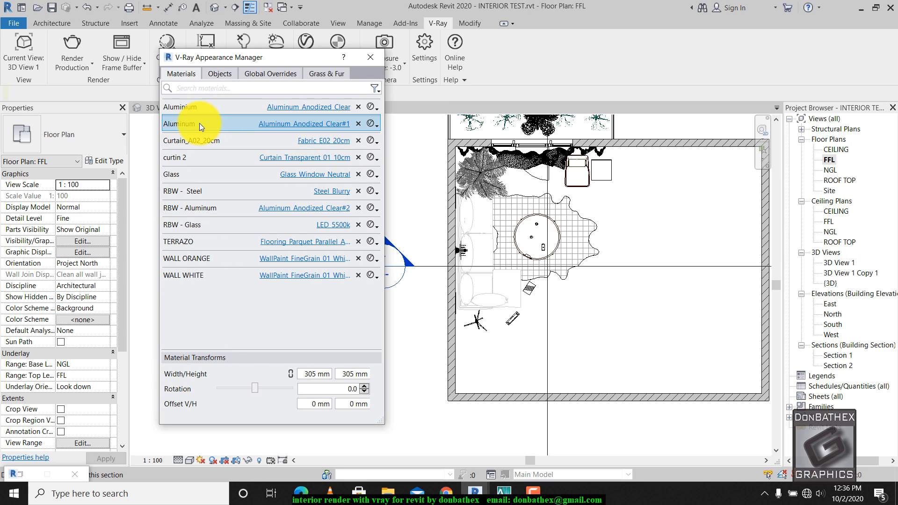
- Review the V-Ray materials mapped to Curtain_A02_20cm and curtin 2
click(220, 139)
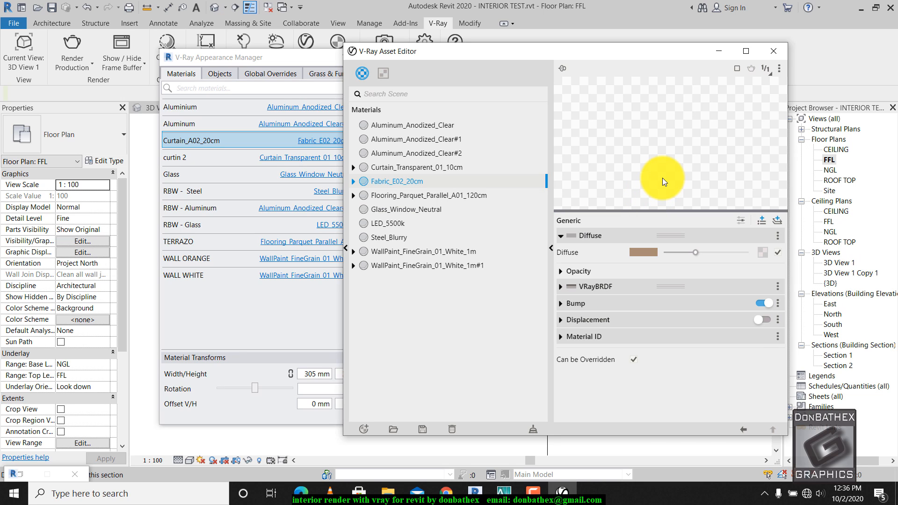
click(782, 50)
click(232, 158)
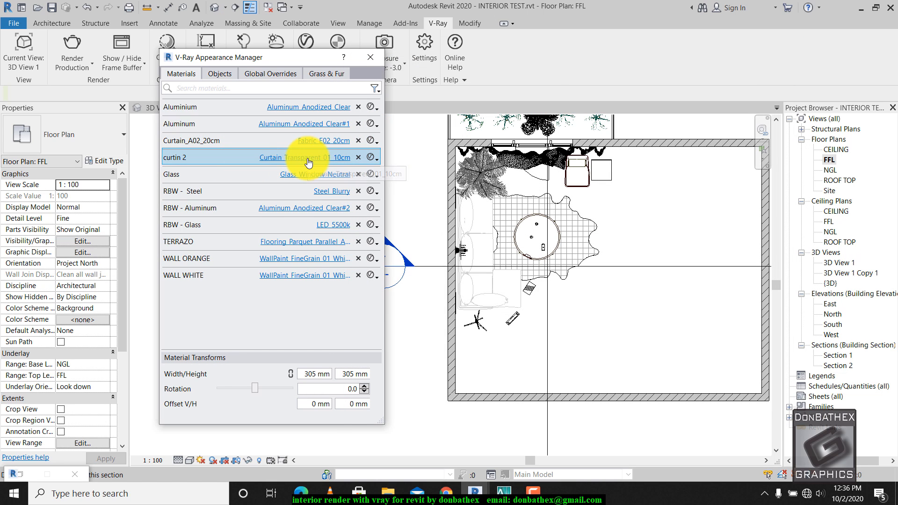
click(307, 159)
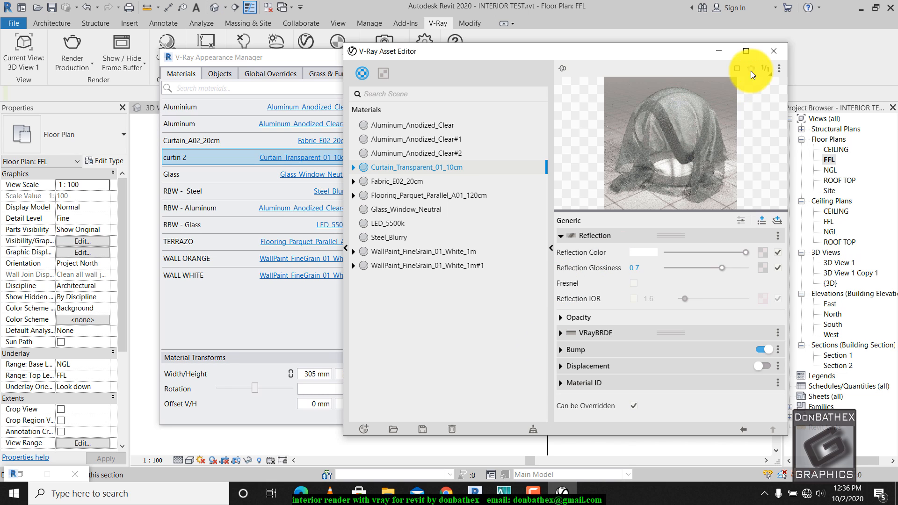
click(765, 55)
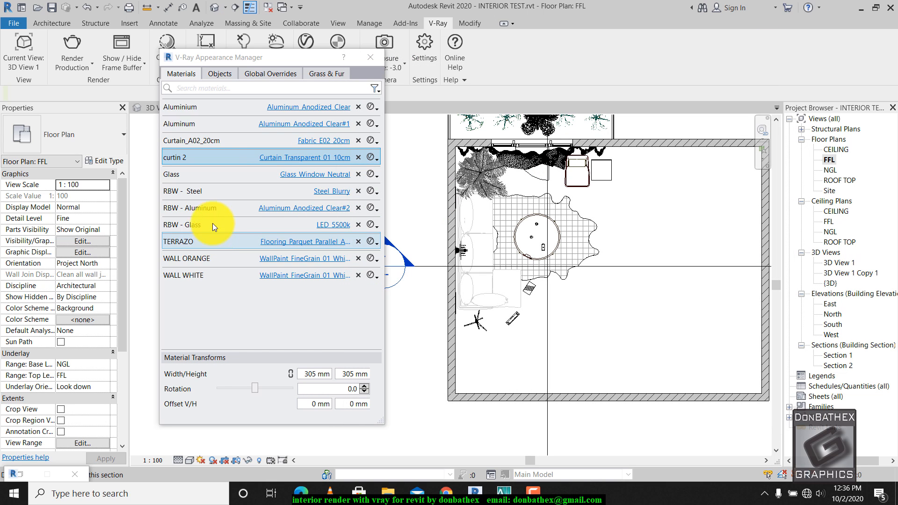
- Raise the reflection color of the Glass material's Glass_Window_Neutral to full white
click(248, 175)
click(307, 175)
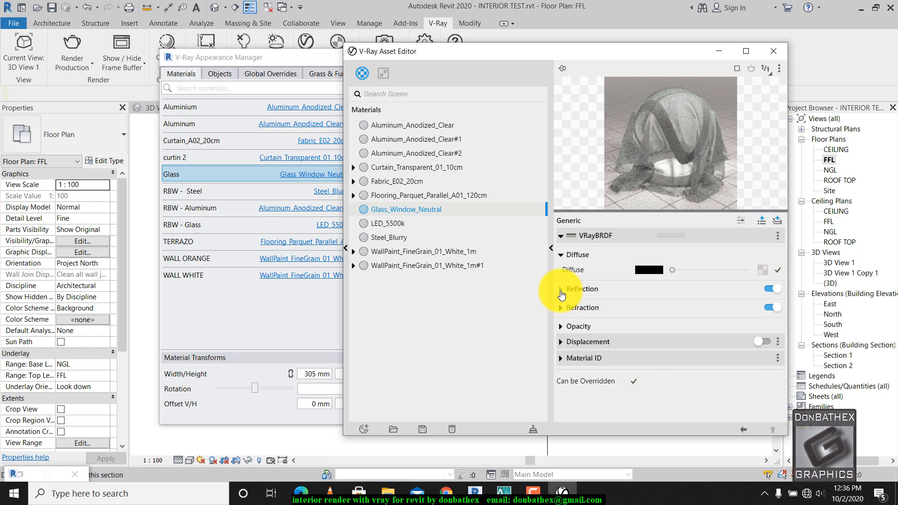
click(560, 290)
drag(728, 305, 750, 304)
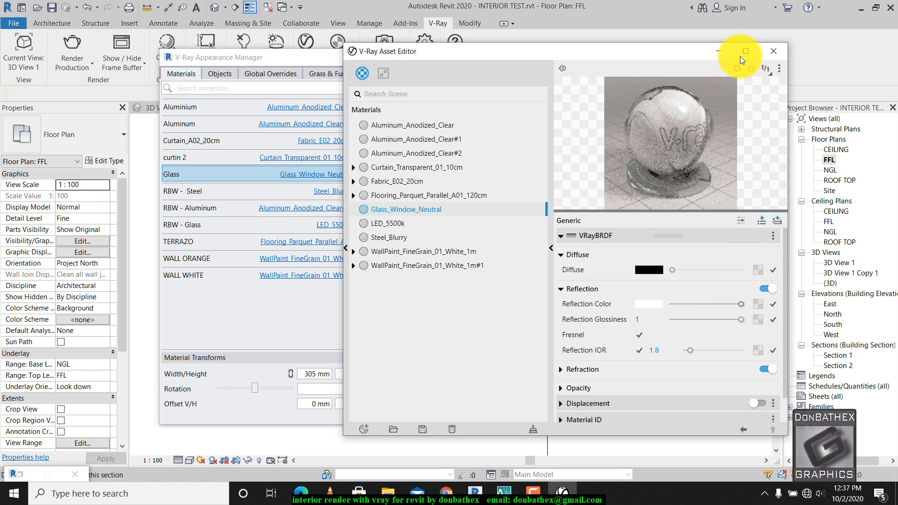
click(774, 50)
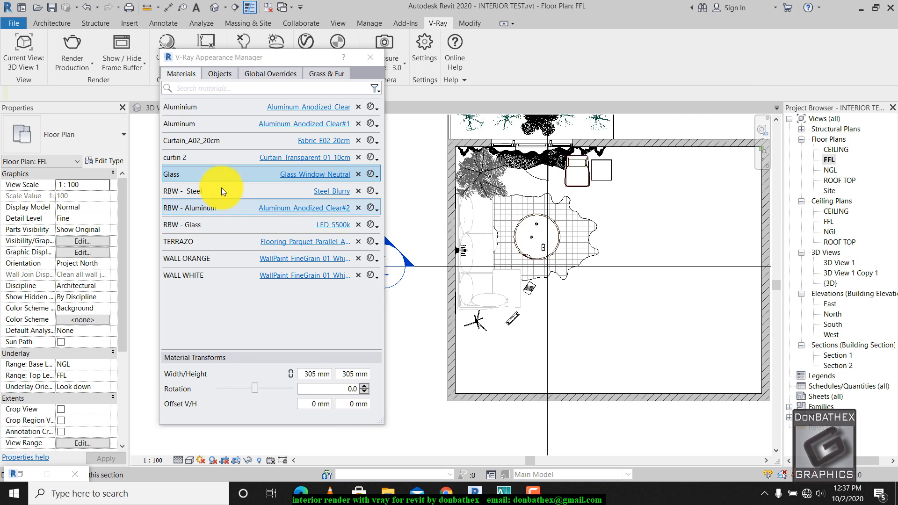
- Review the LED_5500k light settings mapped to the RBW - Glass material
click(230, 224)
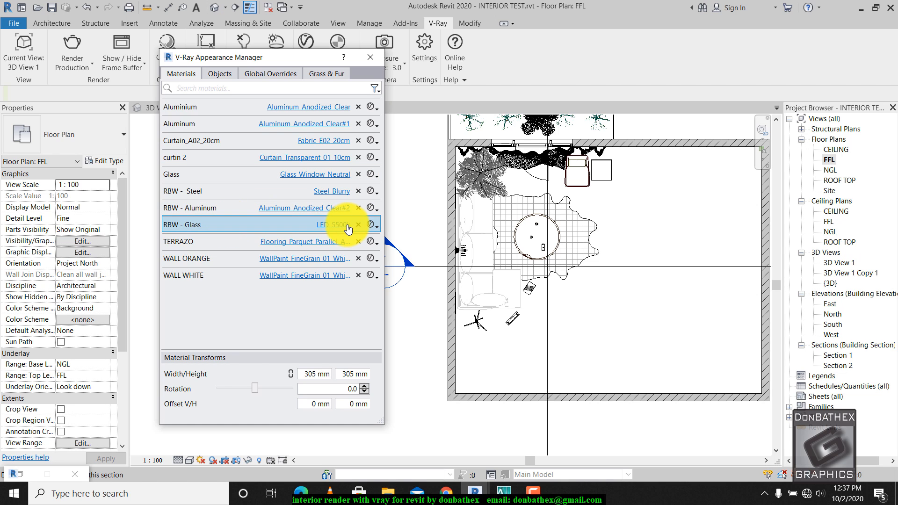
click(348, 227)
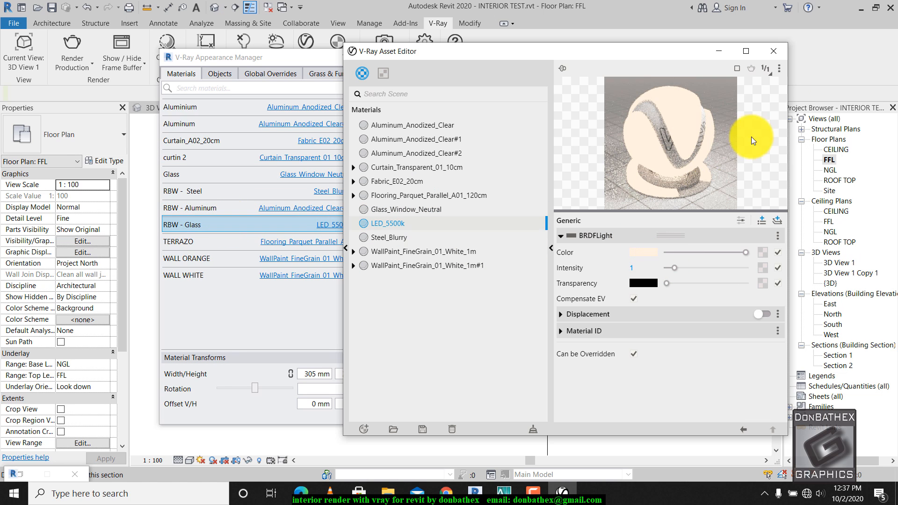
click(773, 51)
- Set the bump amount of the TERRAZO floor's Flooring_Parquet_Parallel_A01_120cm material to 5
click(270, 242)
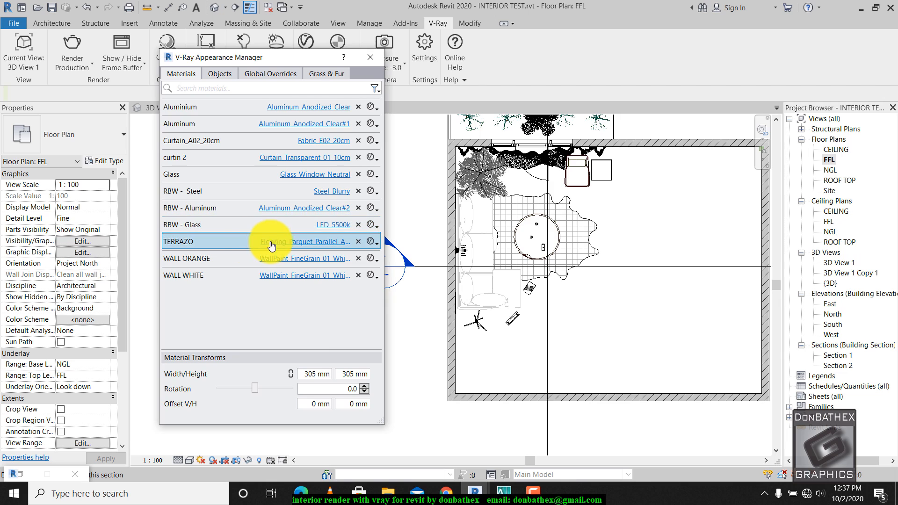
click(271, 243)
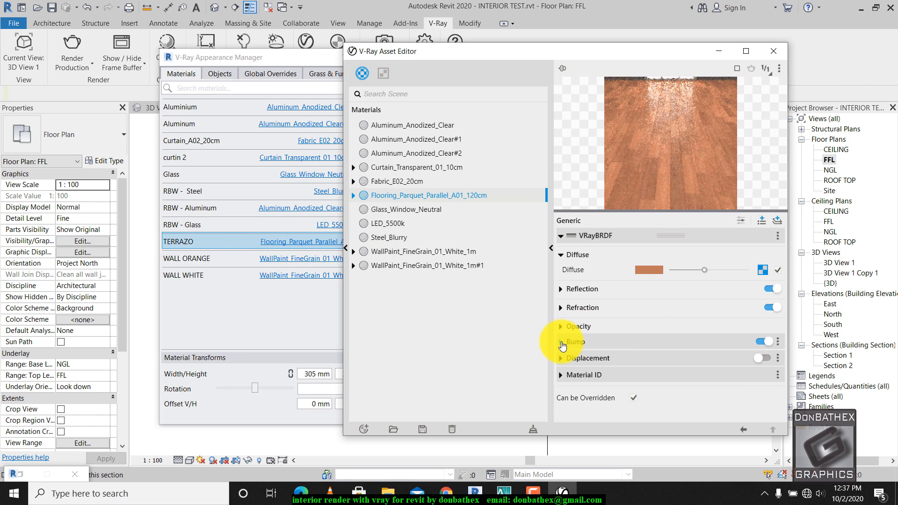
click(563, 346)
click(627, 374)
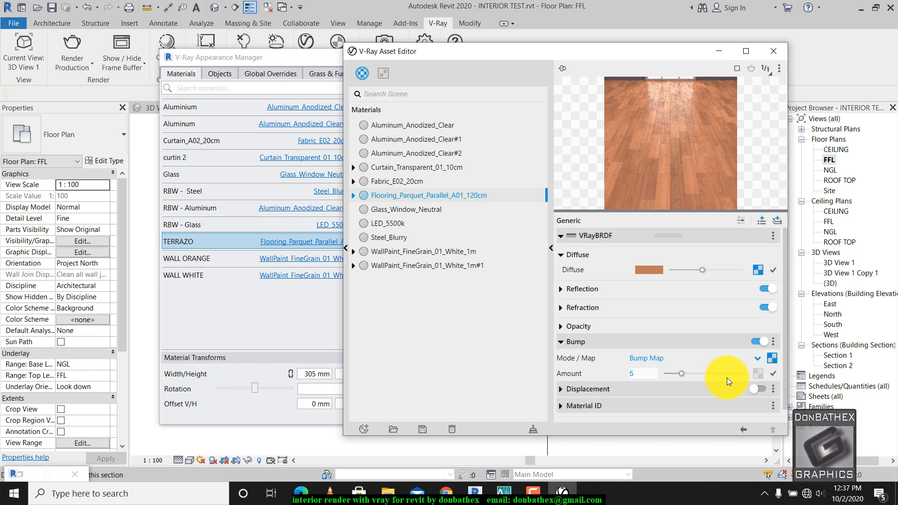
text(5)
key(Return)
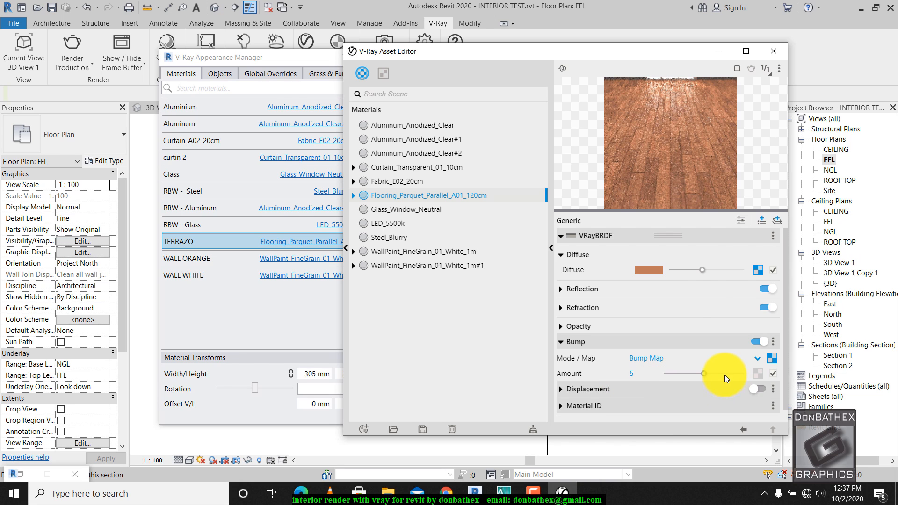
click(777, 52)
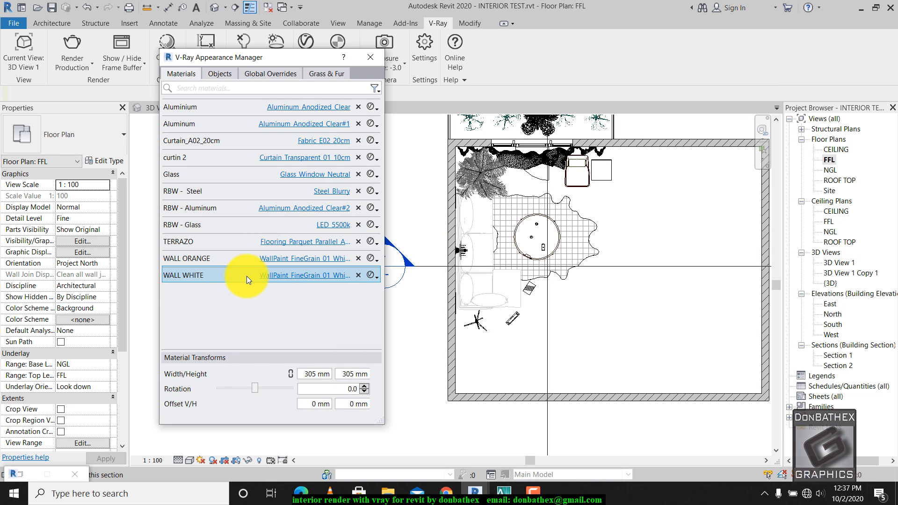
- Brighten the WALL WHITE material's diffuse color to full white and set its bump amount to 5
click(281, 275)
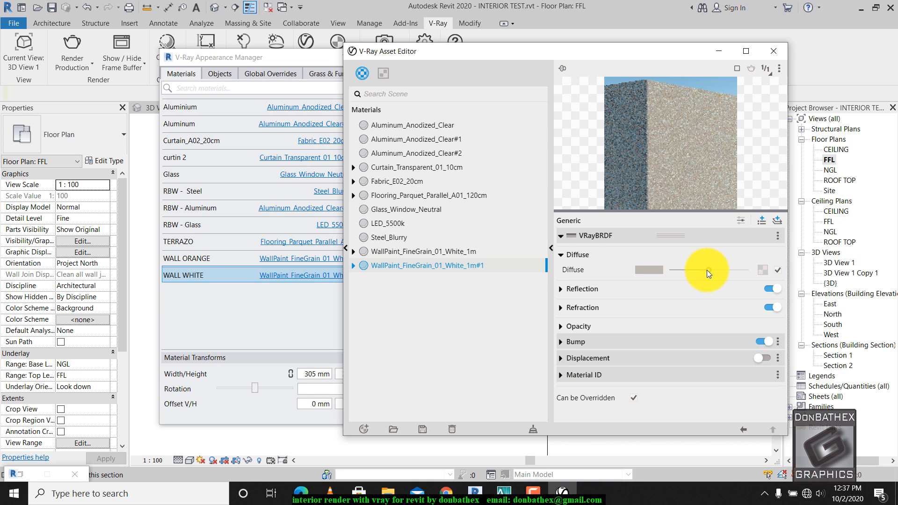
drag(708, 270, 745, 272)
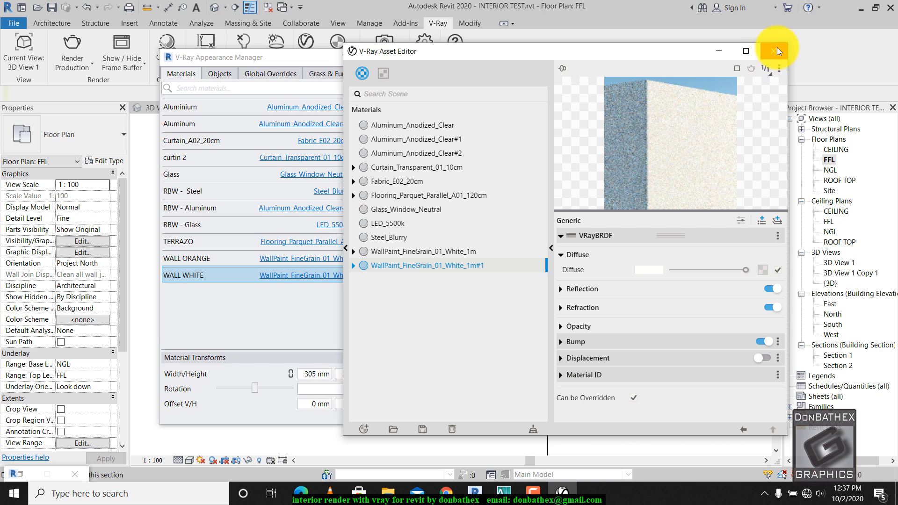
click(560, 342)
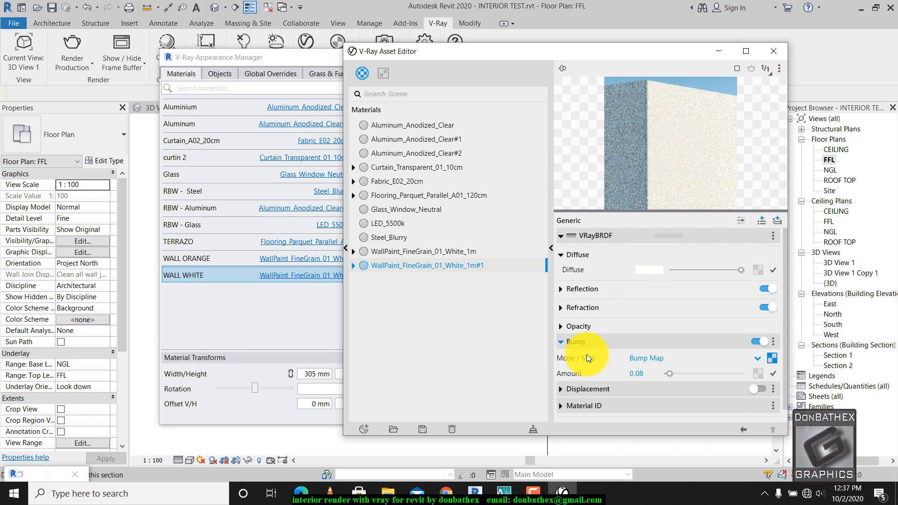
text(5)
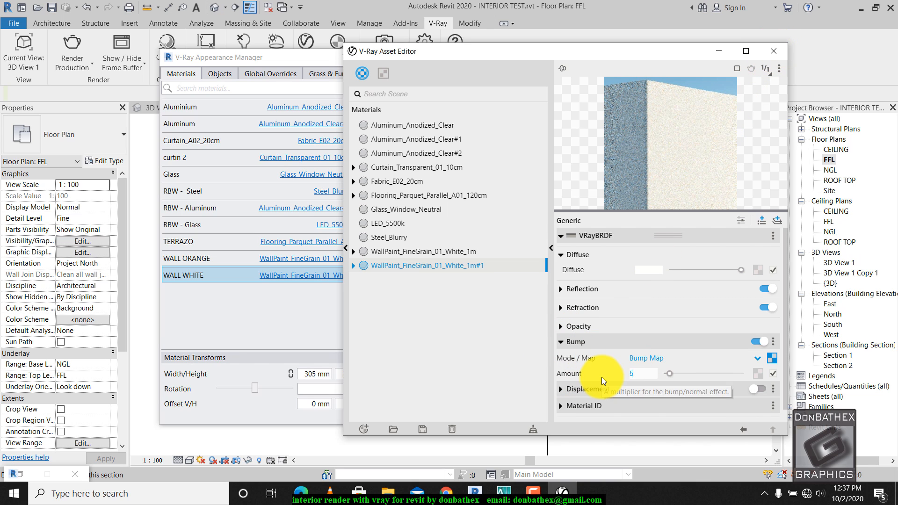
key(Return)
click(773, 51)
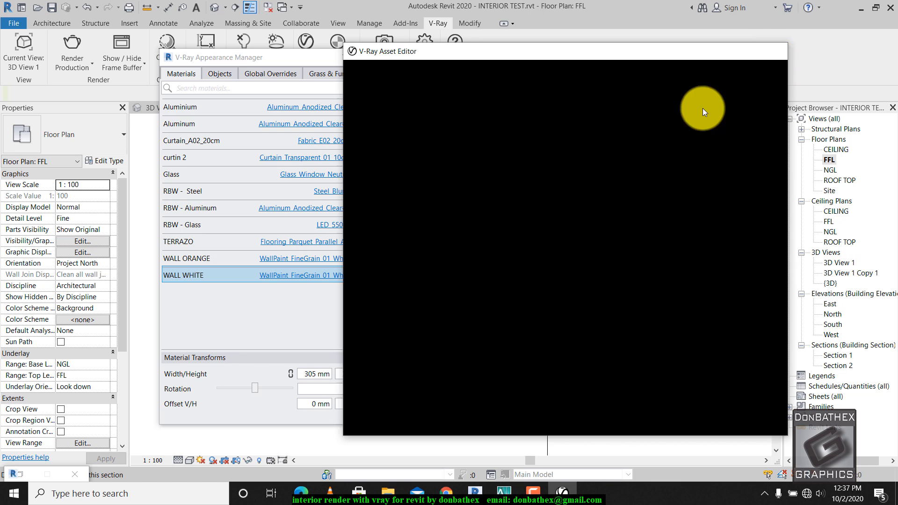
- Open the WALL ORANGE material's WallPaint_FineGrain_01_White_1m diffuse color for editing
click(273, 261)
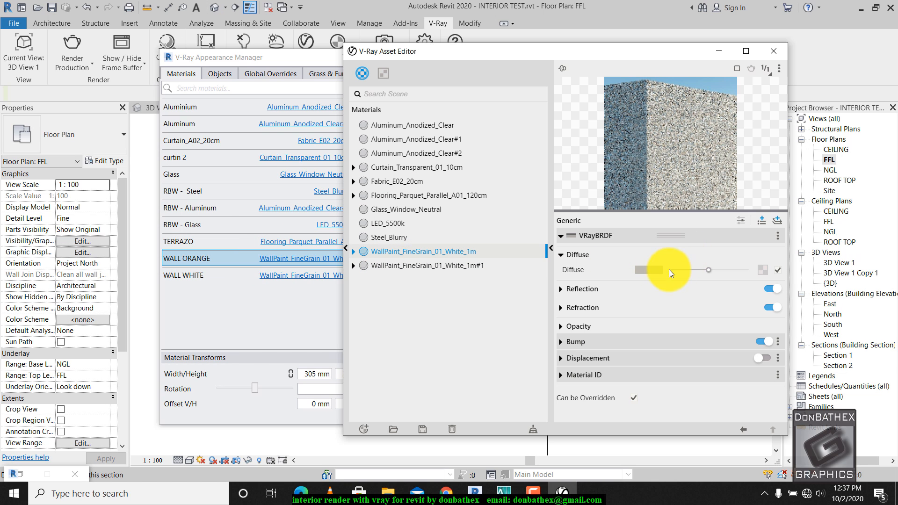
click(651, 270)
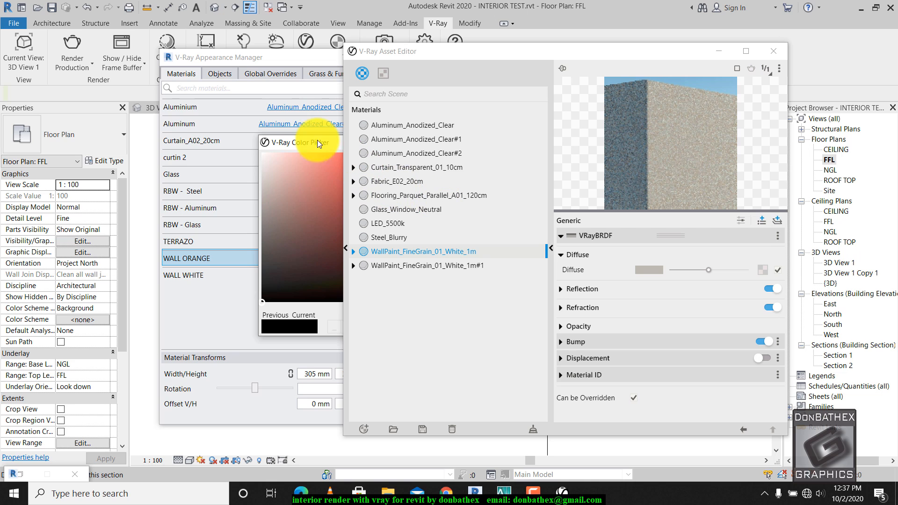
drag(317, 139, 138, 116)
- Try several lighter and darker orange shades for the diffuse color, ending on about R 0.816, G 0.573, B 0.283
drag(267, 153, 265, 145)
click(215, 147)
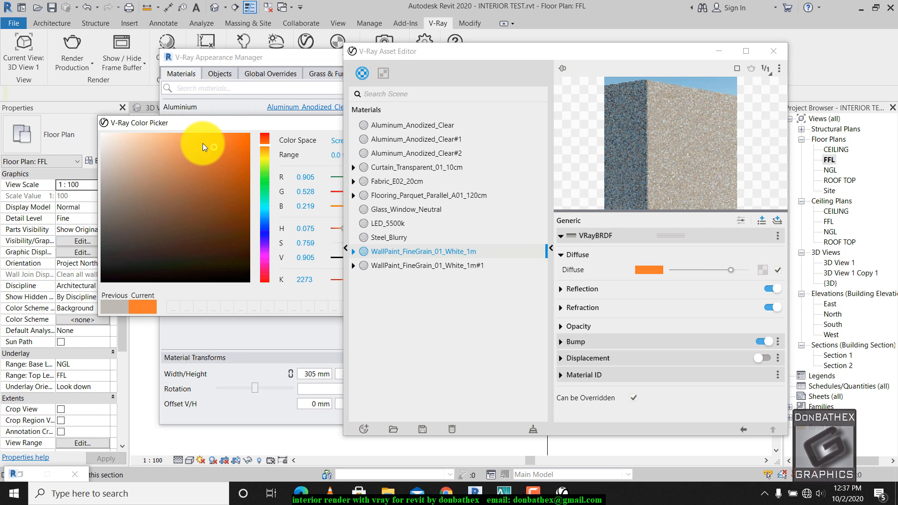
click(201, 139)
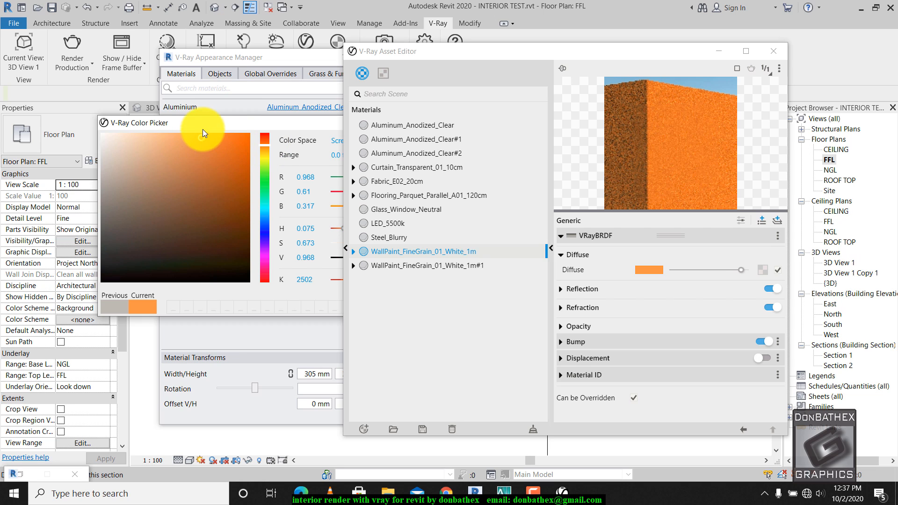
click(172, 142)
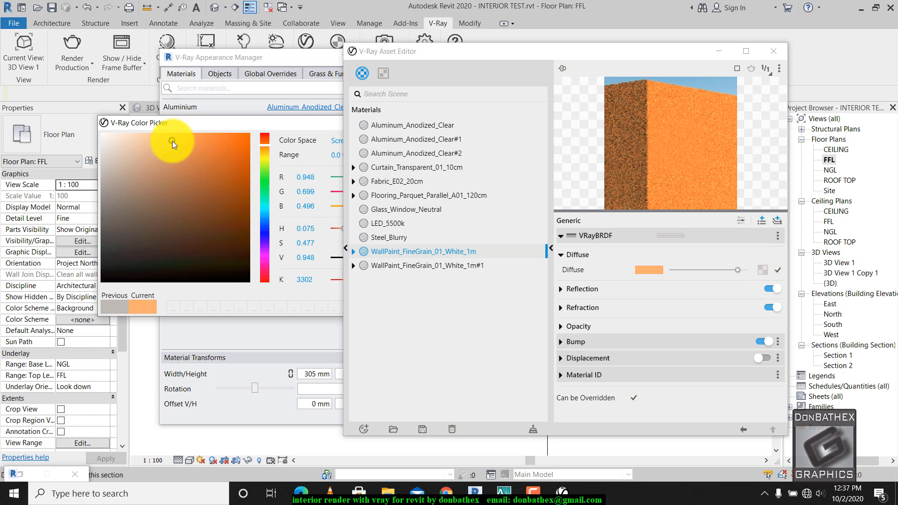
click(178, 150)
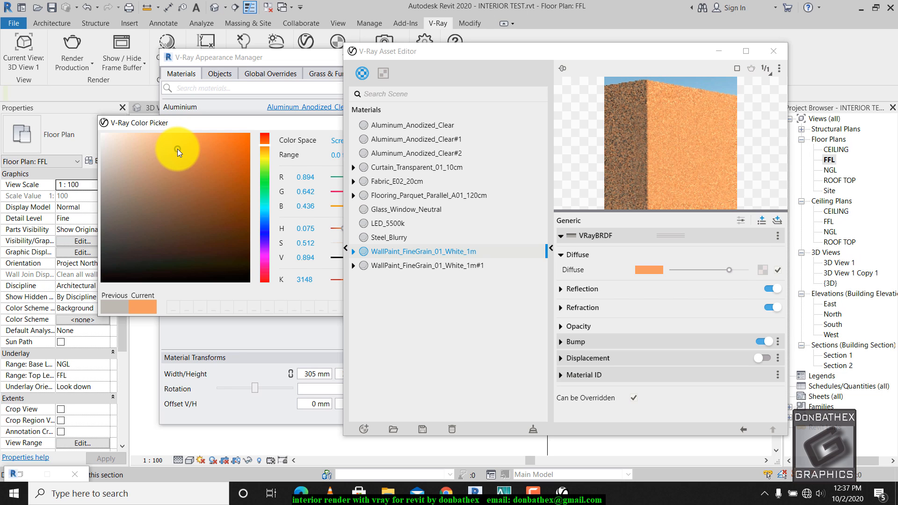
click(265, 145)
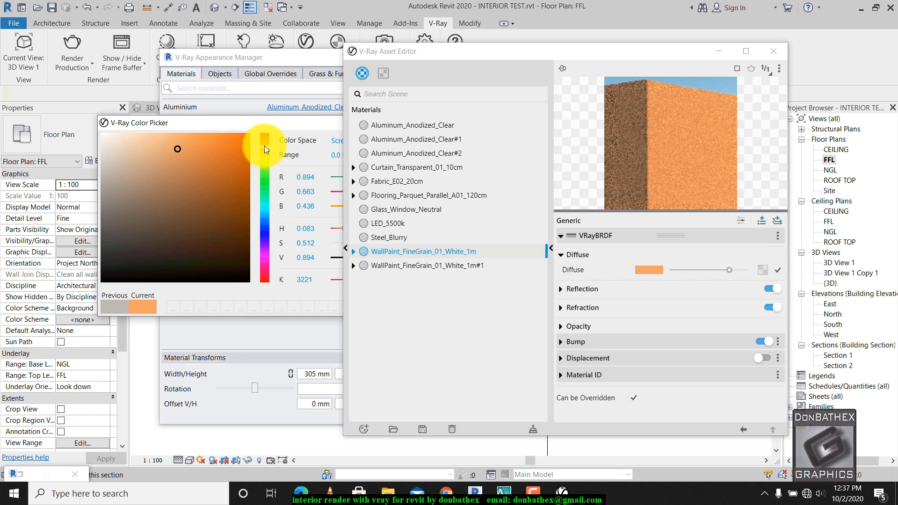
click(265, 147)
click(189, 138)
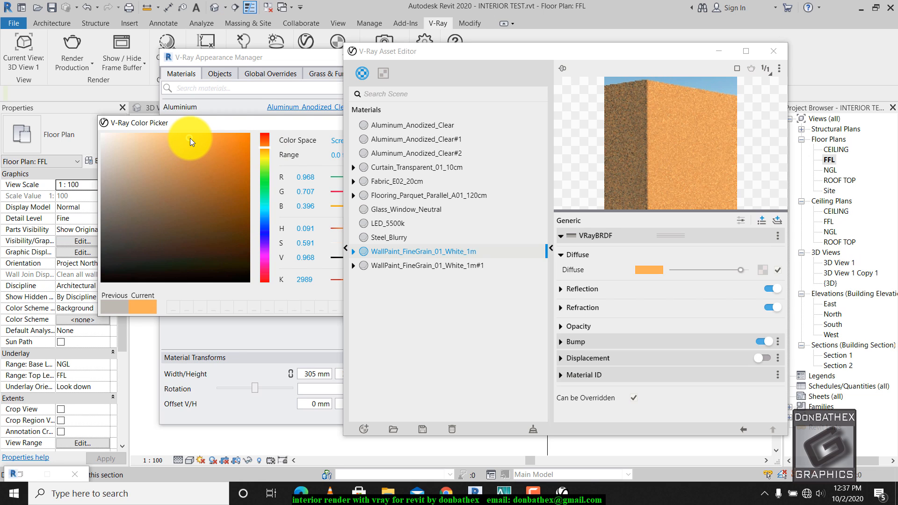
click(187, 135)
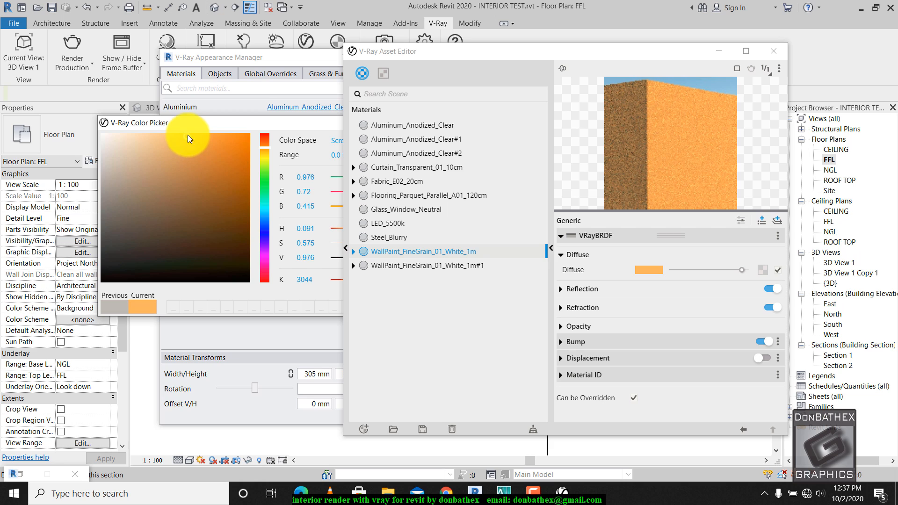
drag(188, 135, 193, 135)
click(199, 161)
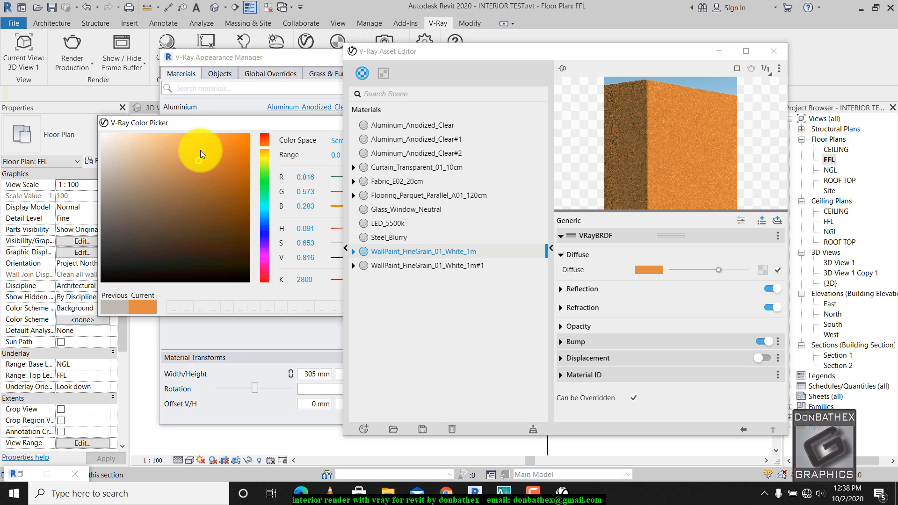
click(565, 491)
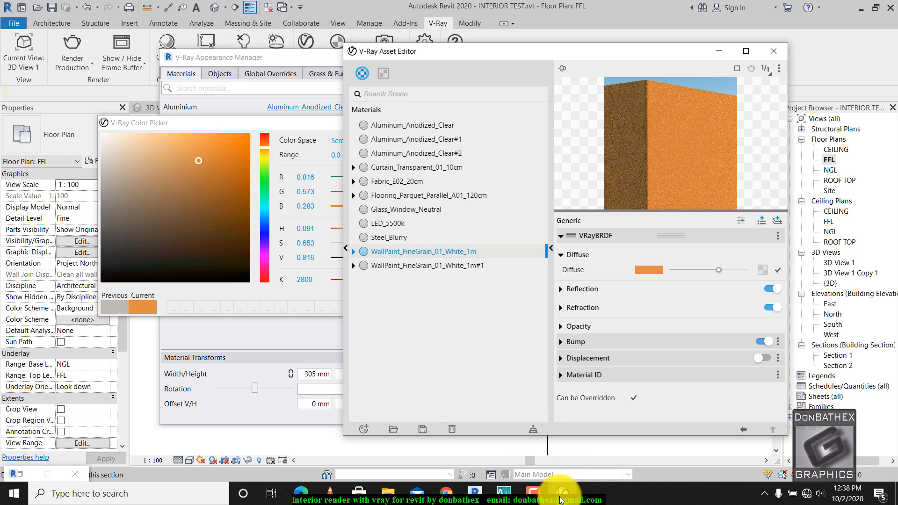
click(533, 493)
click(737, 379)
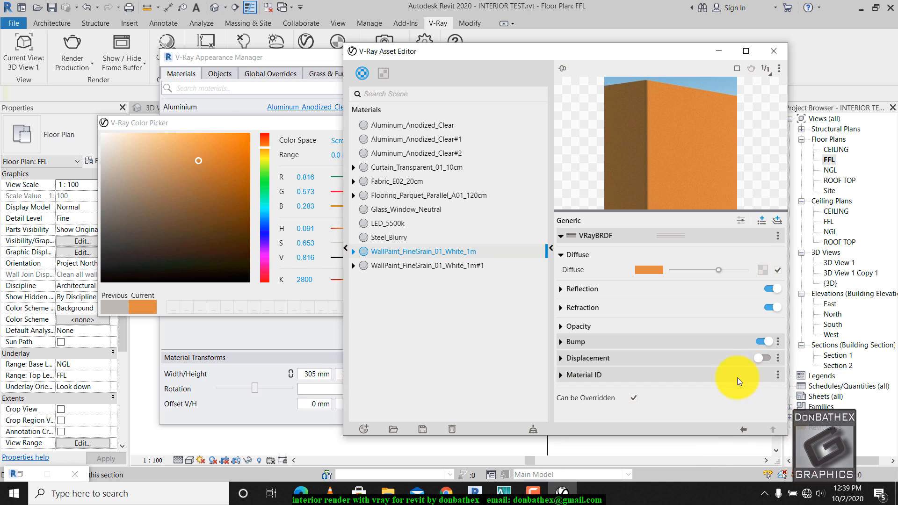
- Switch the diffuse color's value range to 0 to 255
drag(295, 126, 195, 104)
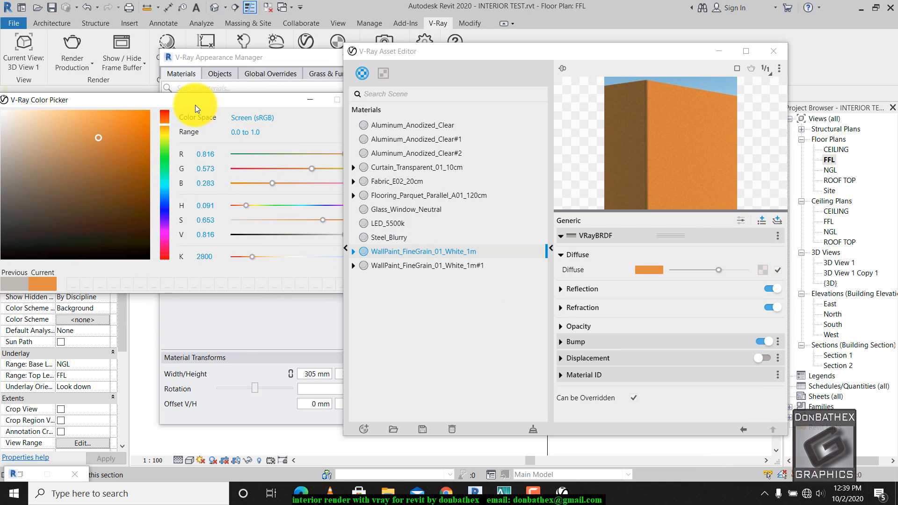
click(220, 154)
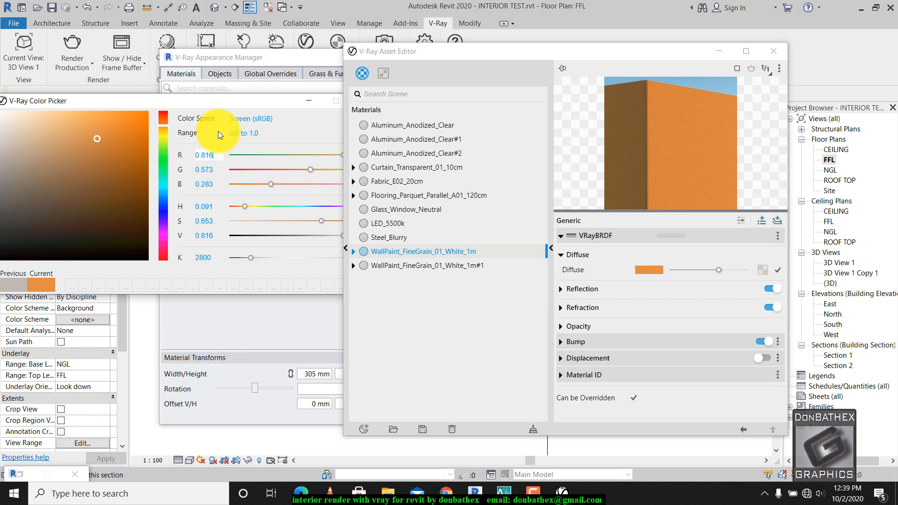
click(246, 134)
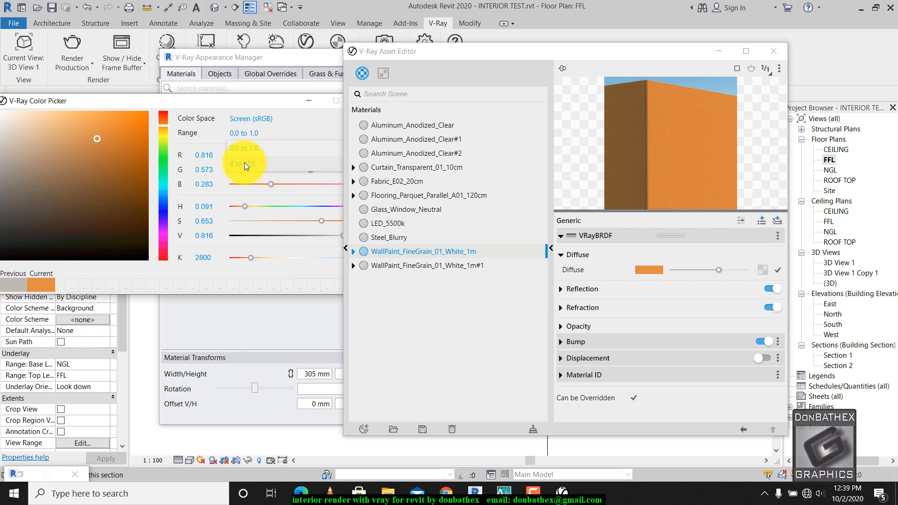
click(253, 164)
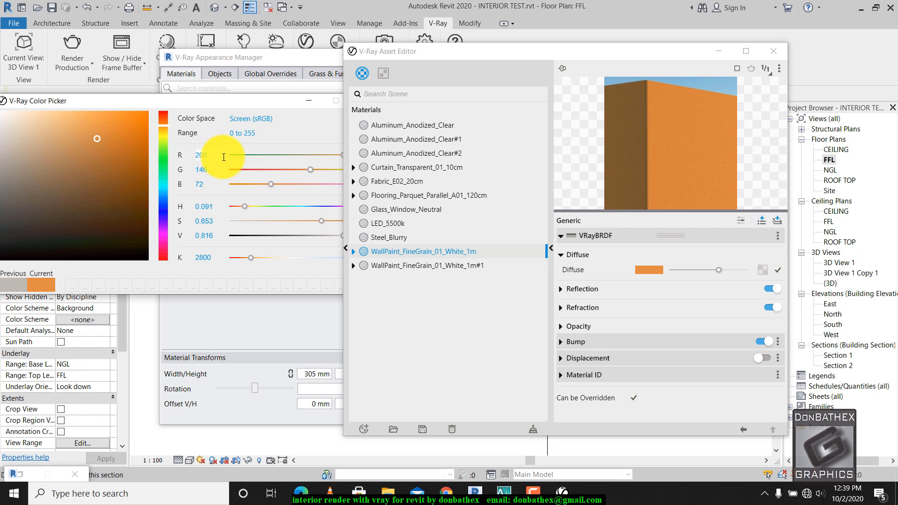
- Set the WALL ORANGE diffuse color to R 255, G 153, B 51 and close the color picker
drag(205, 154, 179, 154)
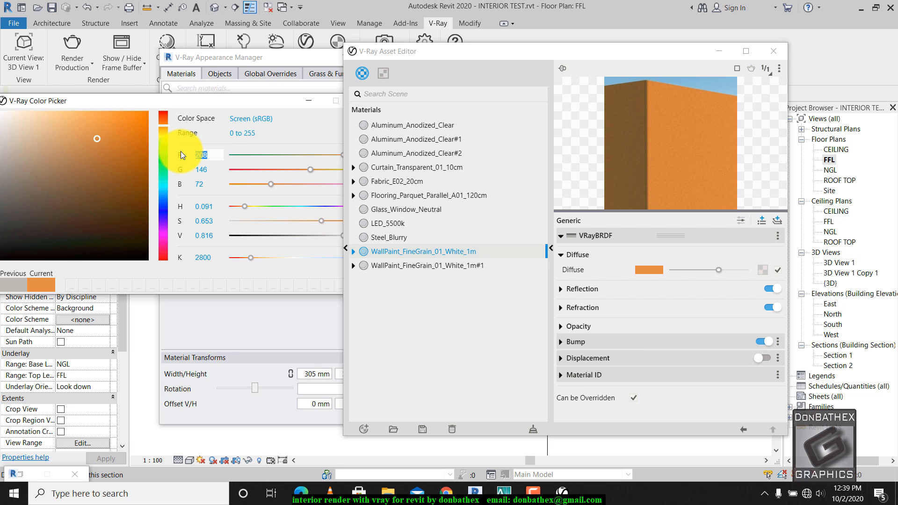
text(255)
key(Tab)
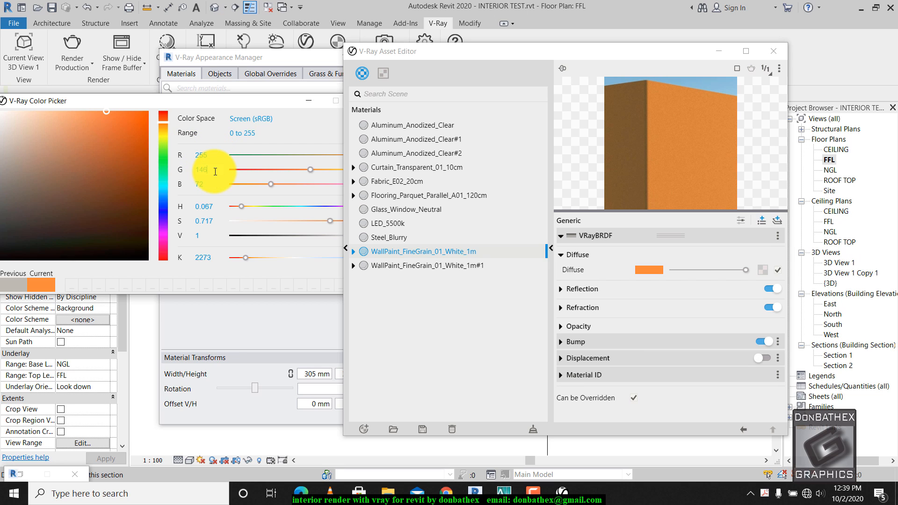
key(BackSpace)
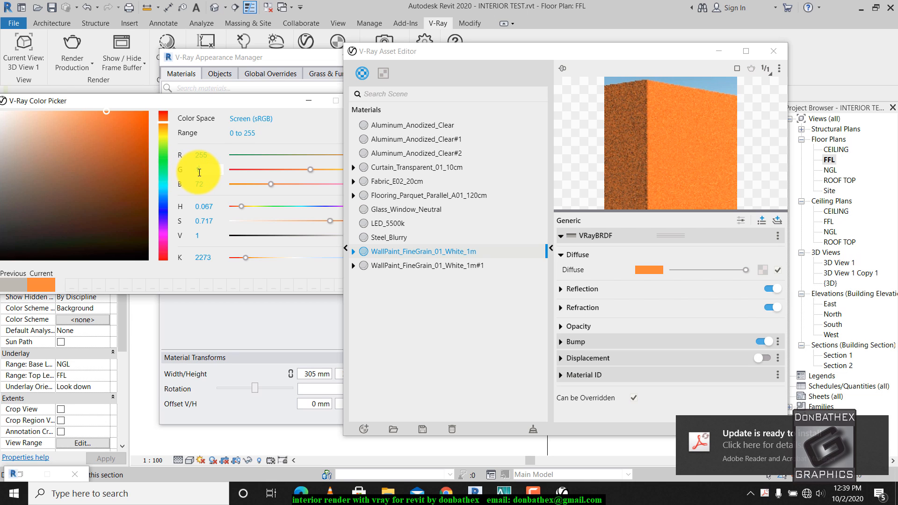
text(153)
key(Tab)
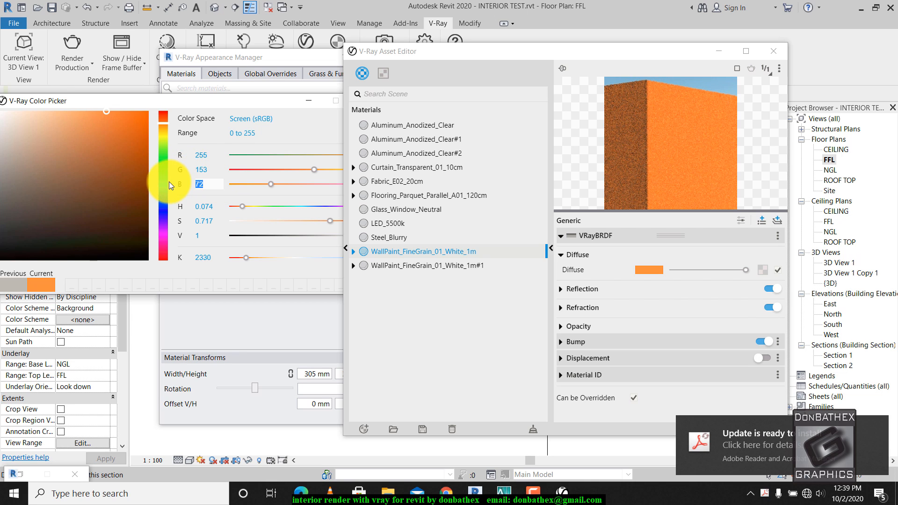
text(5)
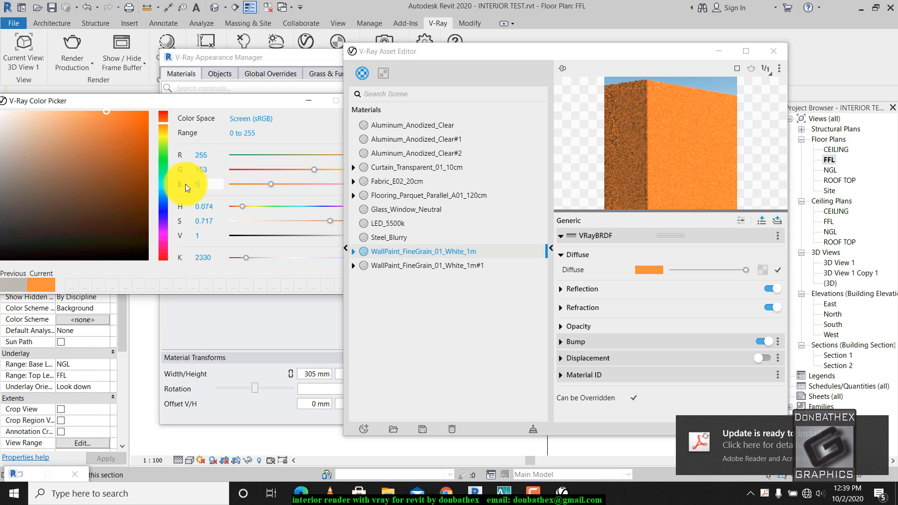
text(1)
key(Return)
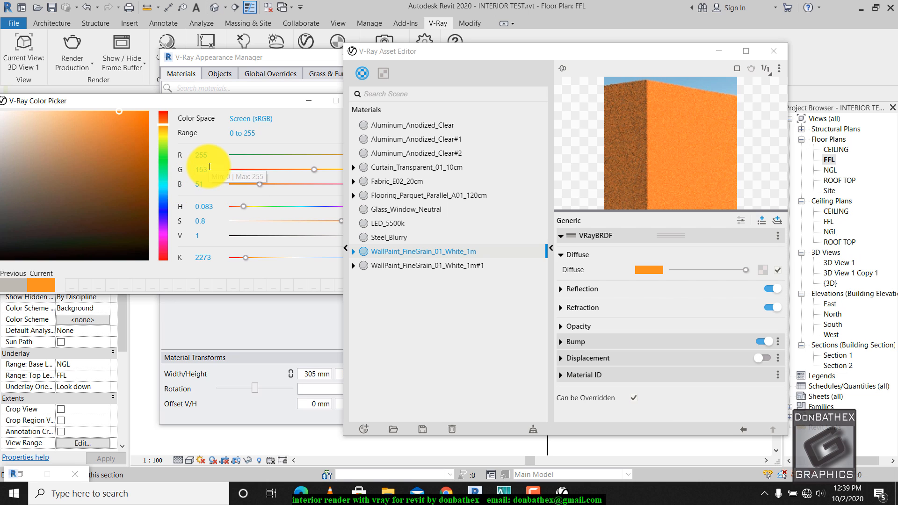
drag(296, 97, 197, 102)
click(295, 101)
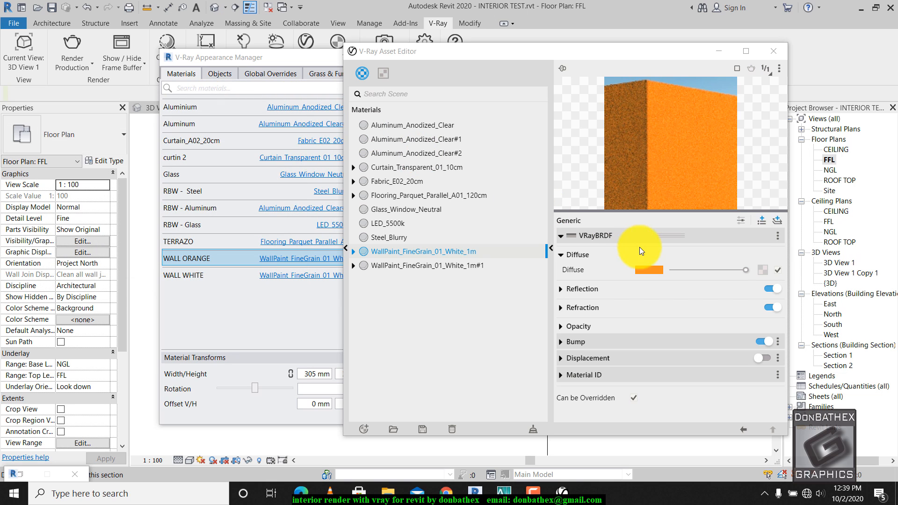
- Set the WALL ORANGE material's bump amount to 5 and close the V-Ray Asset Editor
drag(746, 269, 731, 270)
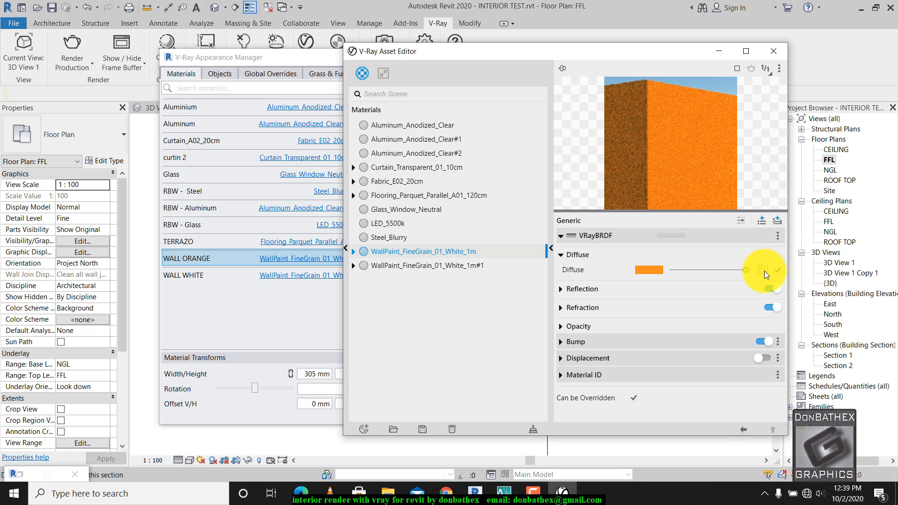
click(617, 341)
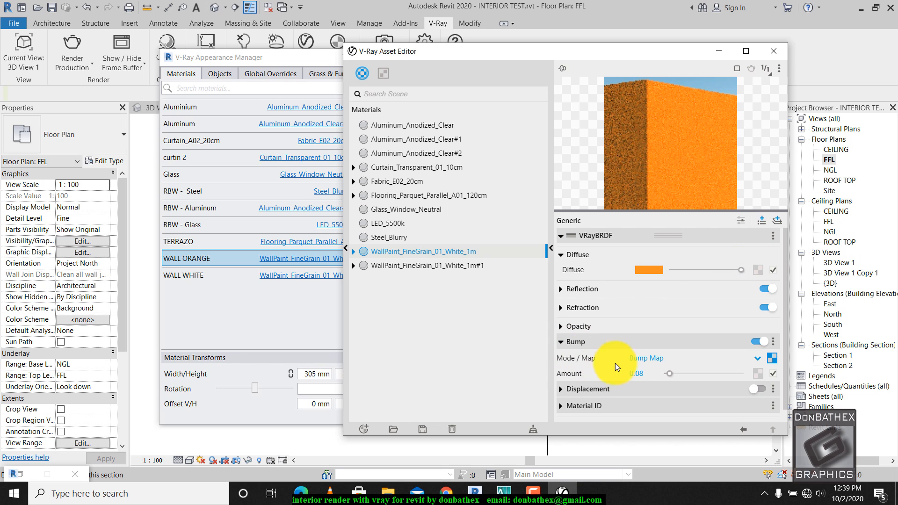
drag(649, 375, 617, 375)
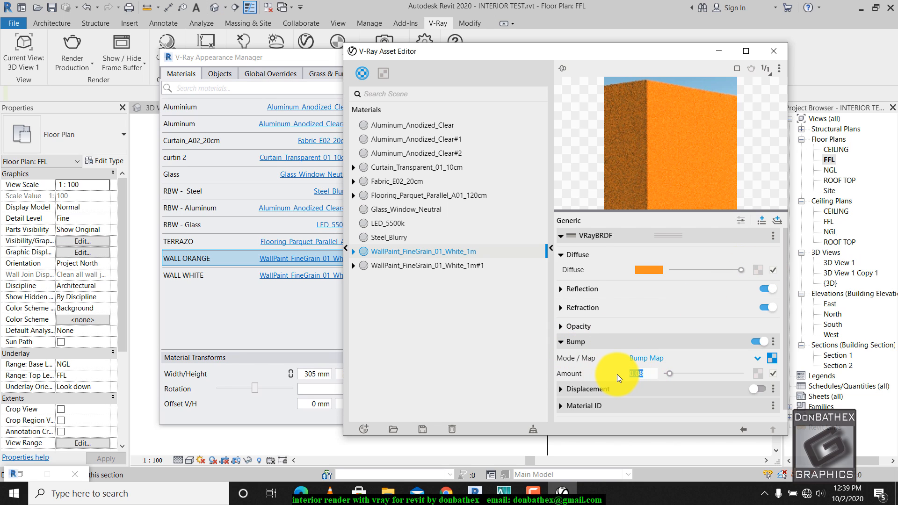
text(5)
key(Return)
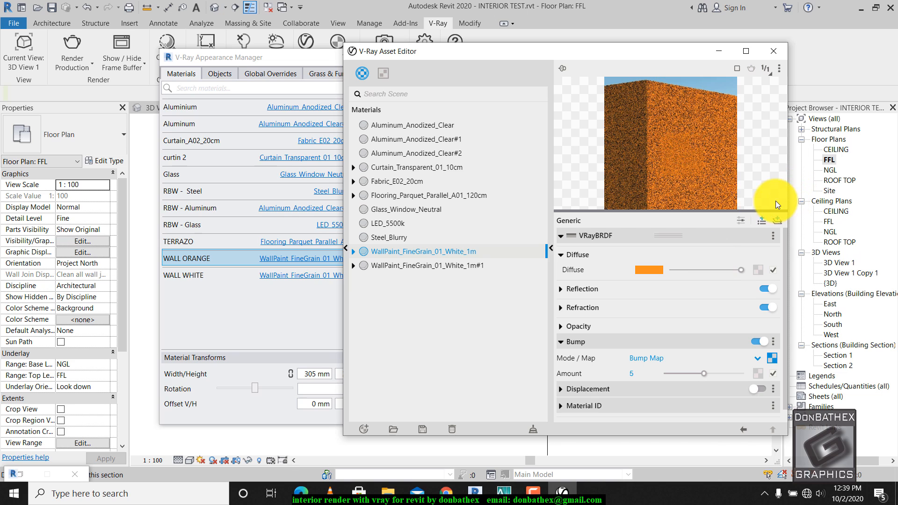
click(771, 54)
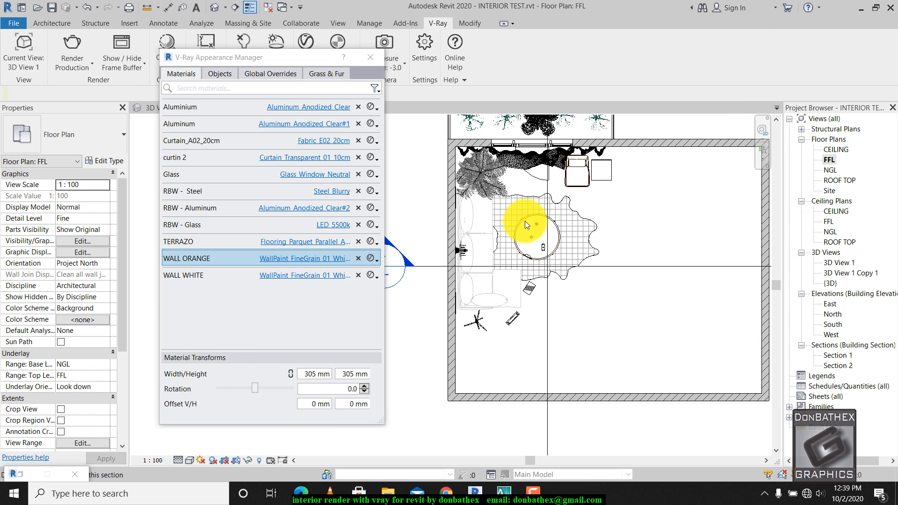
- Check the TERRAZO material's width and height transform settings and close the V-Ray Appearance Manager
ctrl+click(374, 273)
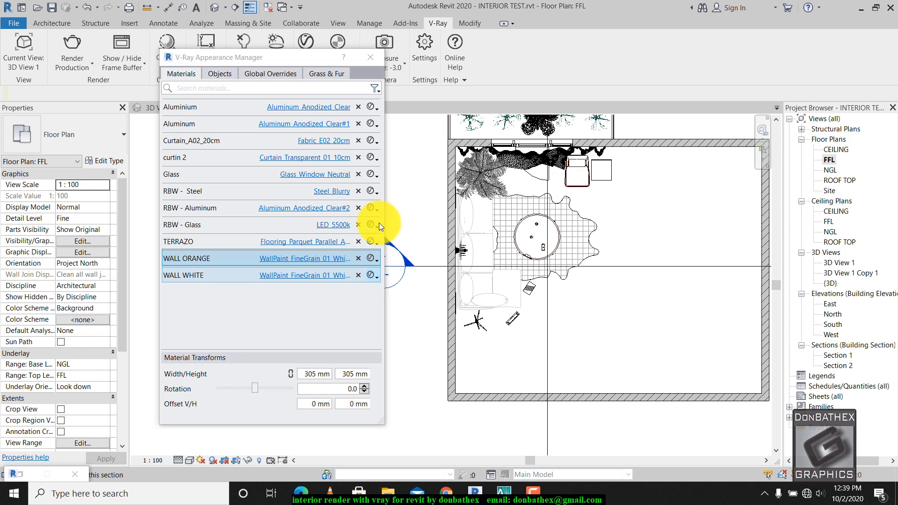
click(204, 240)
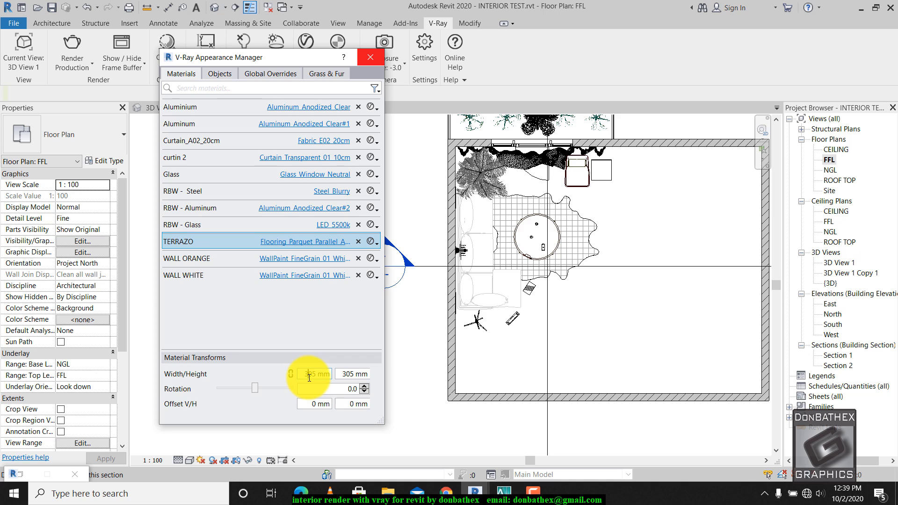
click(292, 371)
click(312, 374)
click(364, 59)
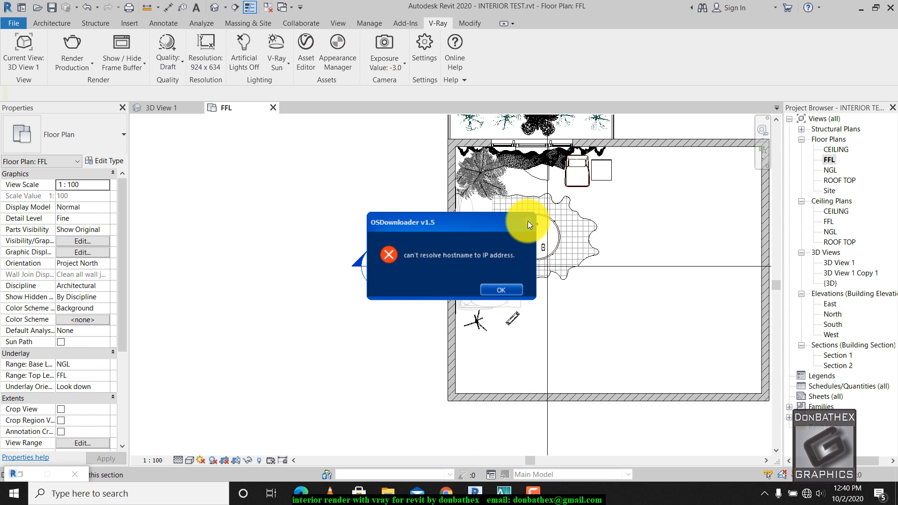
- Dismiss the OSDownloader error and rerun the last render from the V-Ray frame buffer
click(528, 221)
click(524, 223)
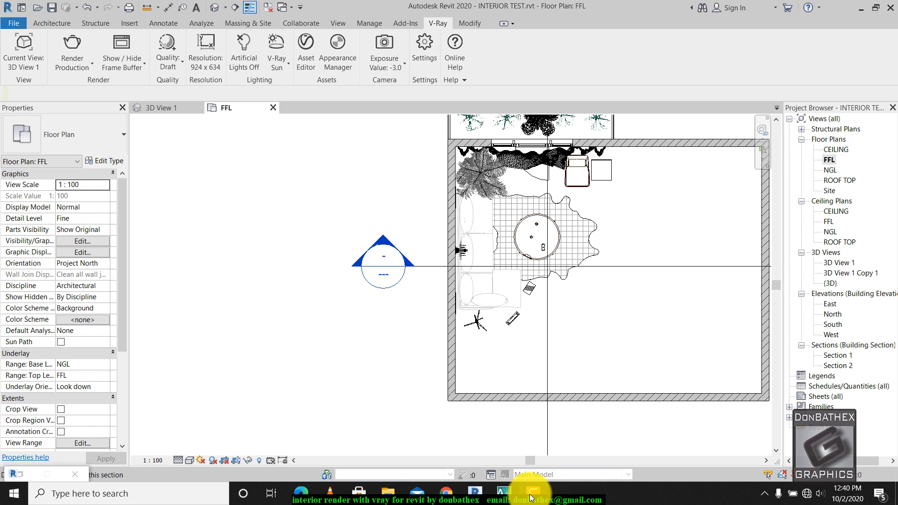
mouse_move(477, 500)
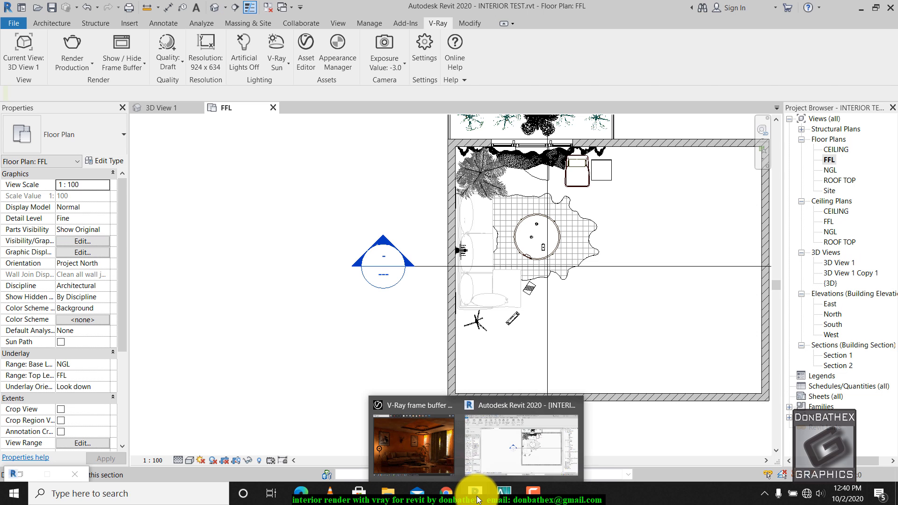
click(418, 448)
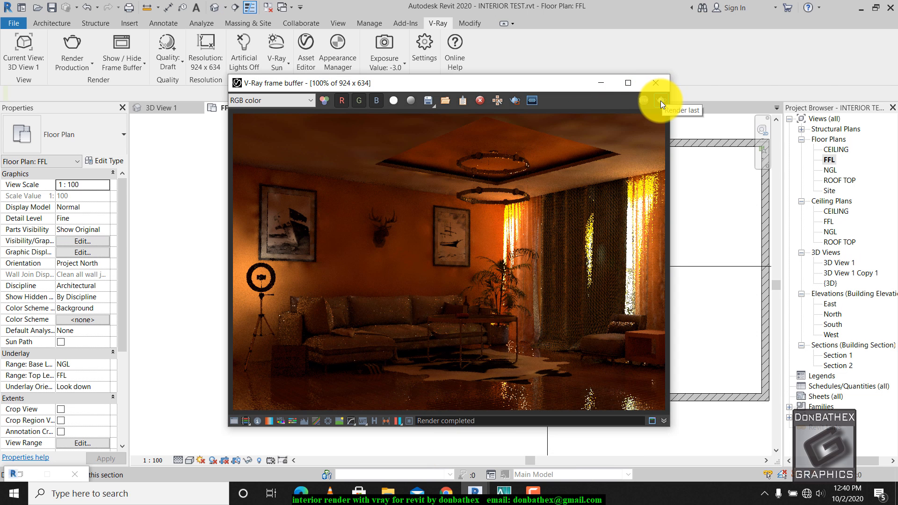
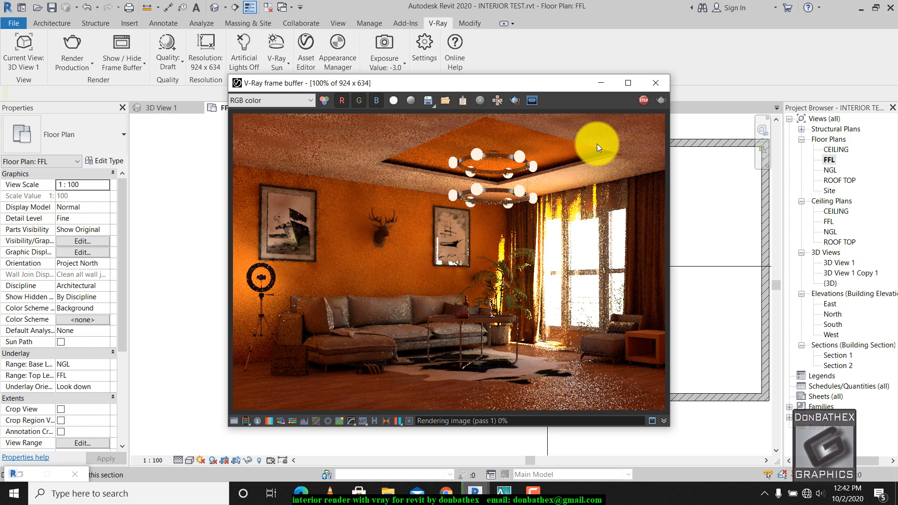
- Stop the render and examine the coffee table, rug, sofa and floor up close in the rendered image
click(645, 100)
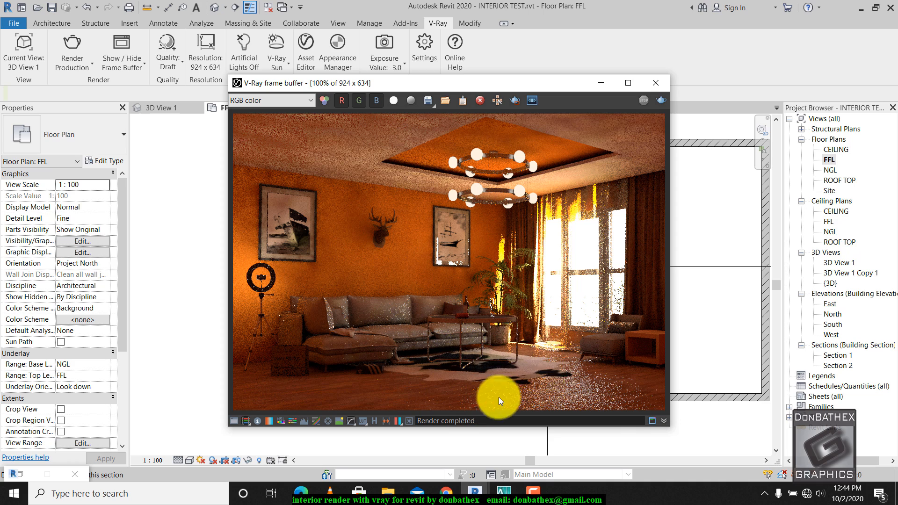
scroll(479, 378, up, 2)
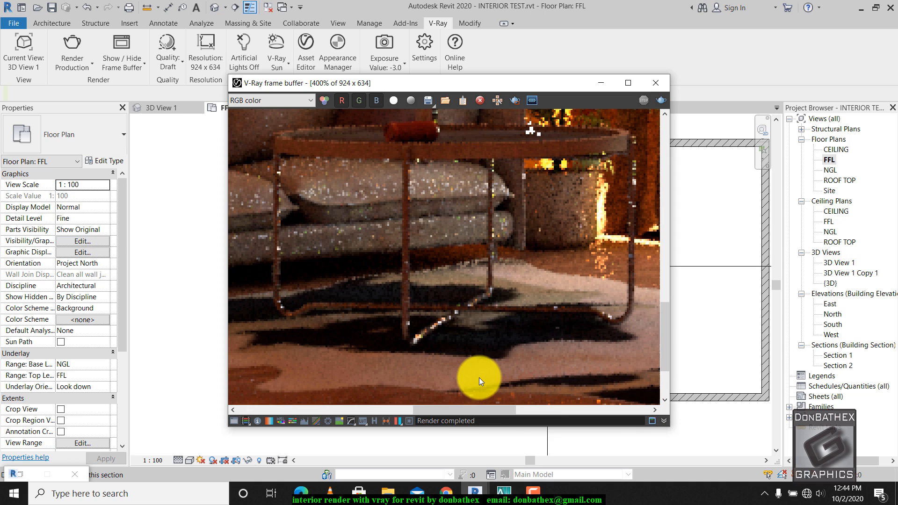
scroll(360, 355, down, 2)
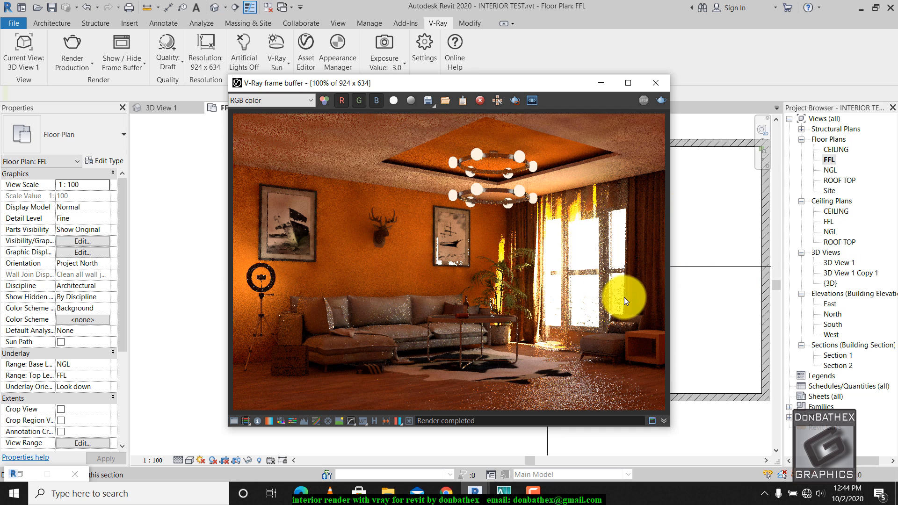
scroll(350, 395, up, 1)
scroll(352, 325, down, 2)
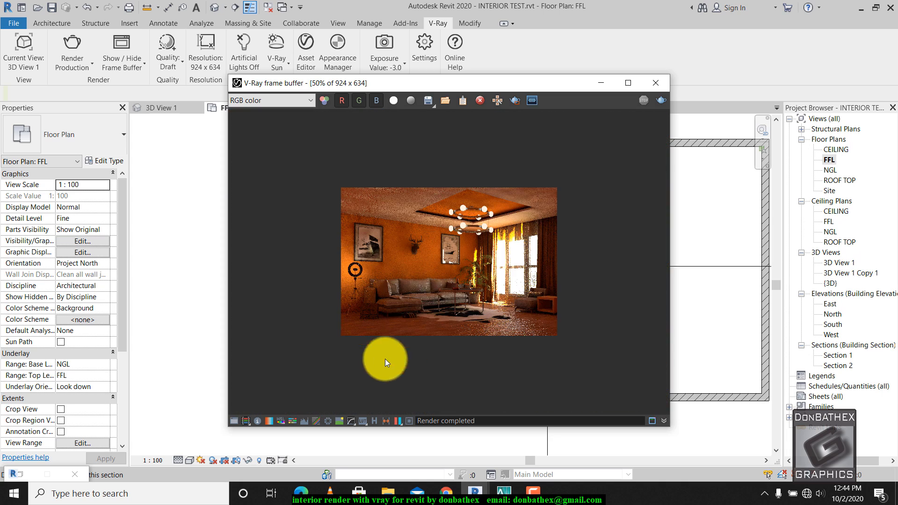
scroll(364, 393, up, 2)
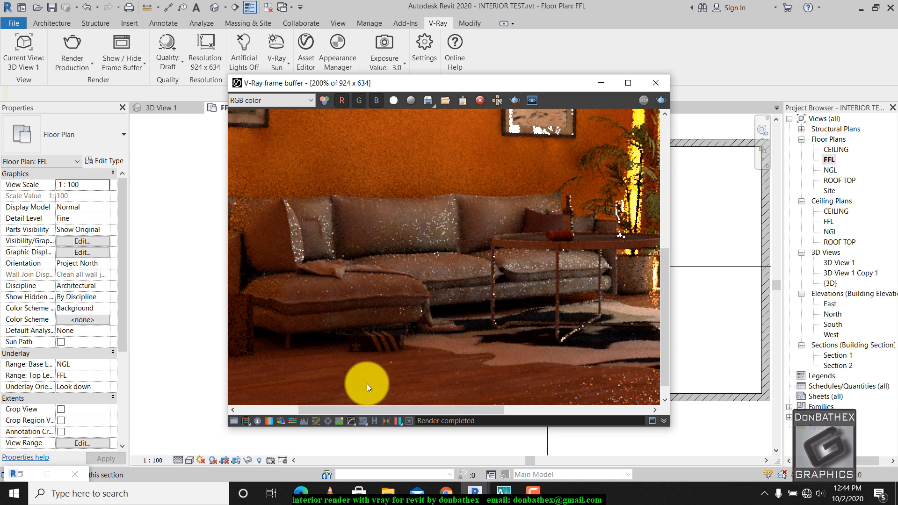
scroll(367, 383, down, 2)
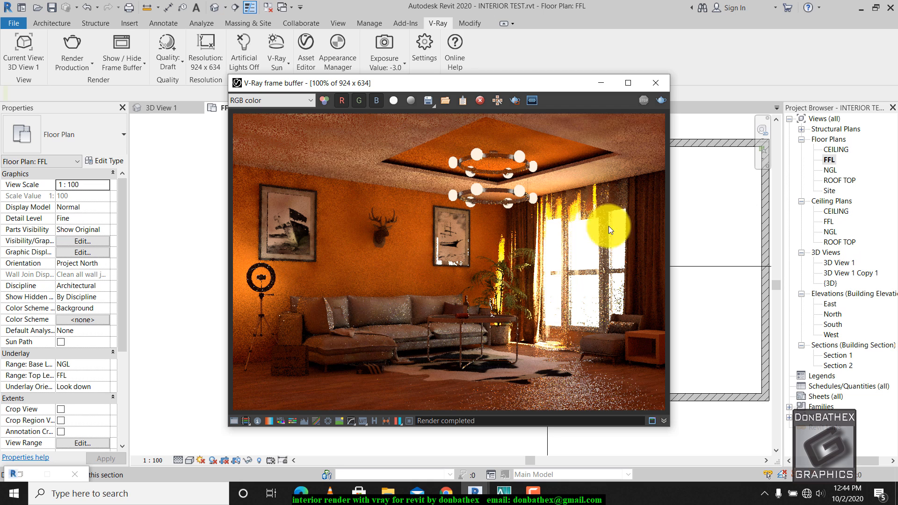
- In the FFL floor plan, rotate the ring light with tripod beside the sofa and shift it slightly toward the wall
click(830, 161)
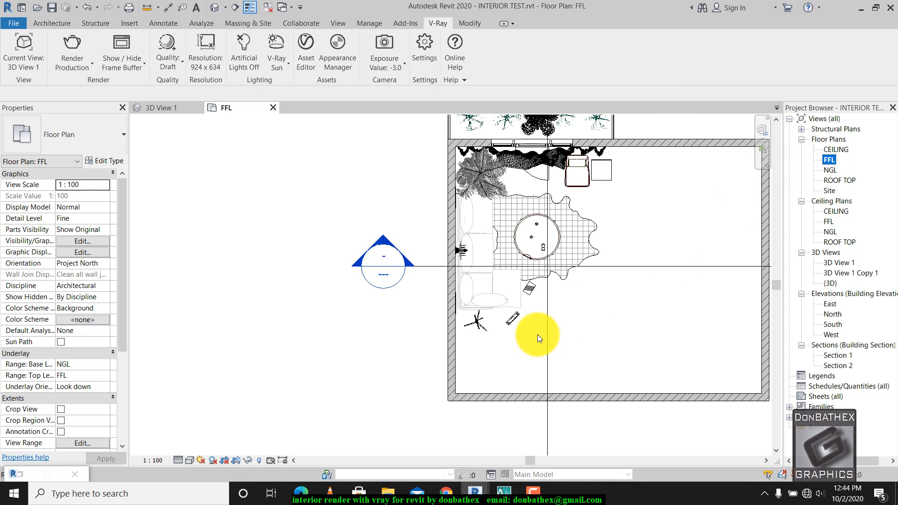
scroll(465, 331, up, 4)
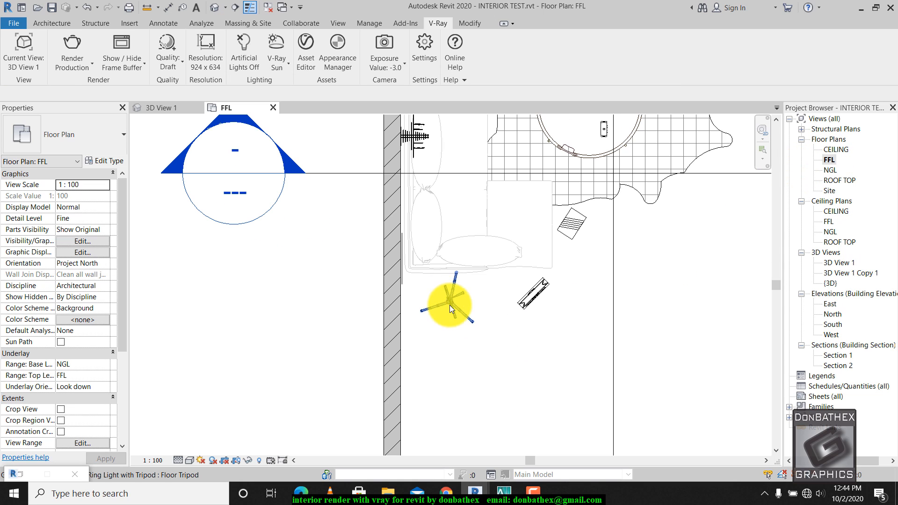
click(255, 62)
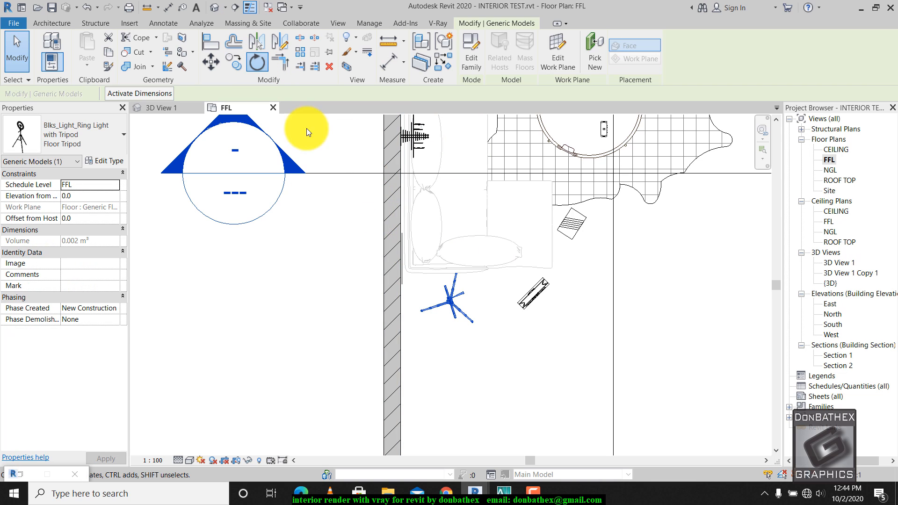
click(417, 315)
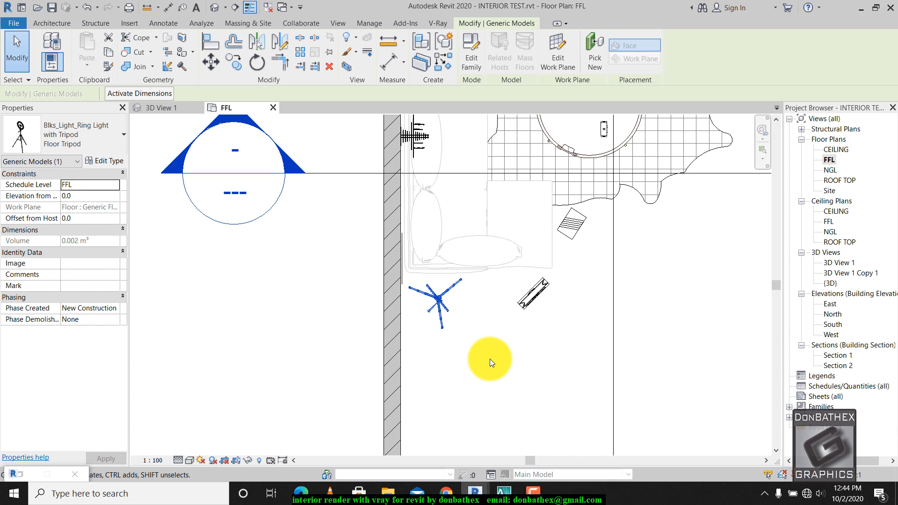
- Recheck the last render and filter the Grass & Fur materials in the V-Ray Appearance Manager to mapped ones only
mouse_move(474, 492)
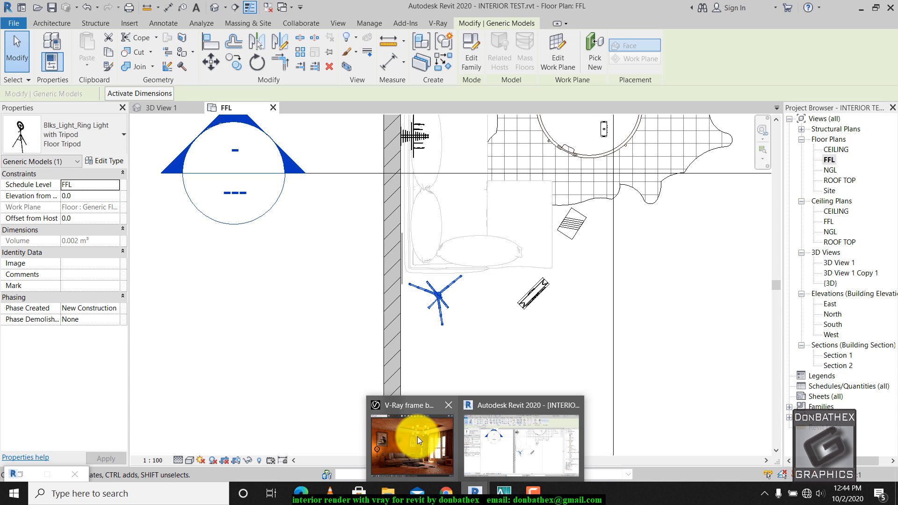
mouse_move(417, 437)
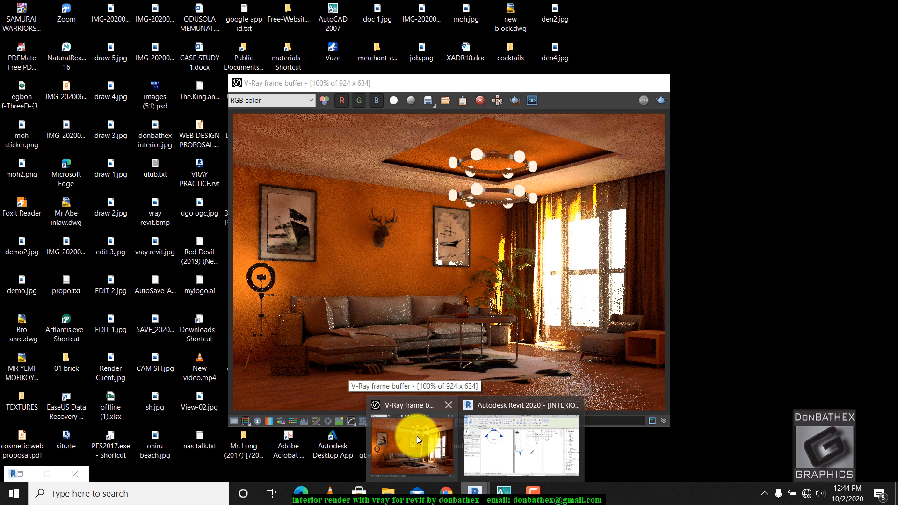
click(416, 436)
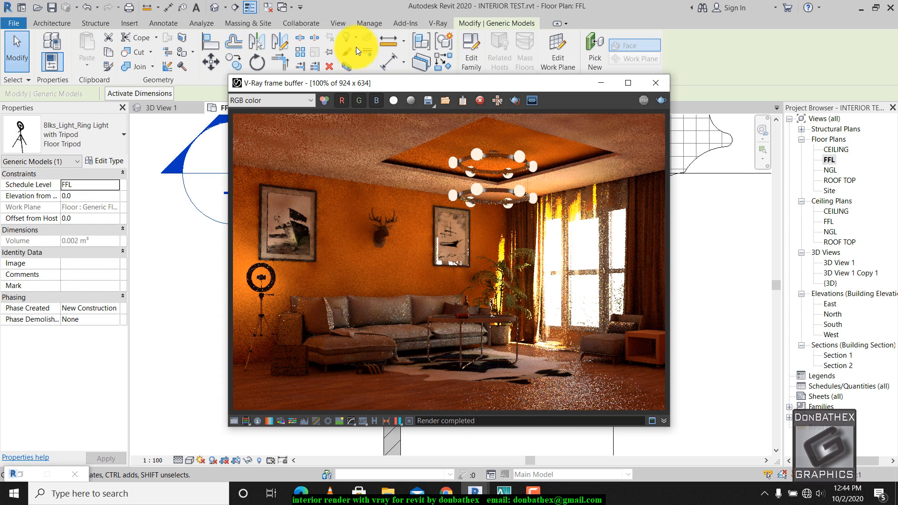
click(431, 19)
click(337, 50)
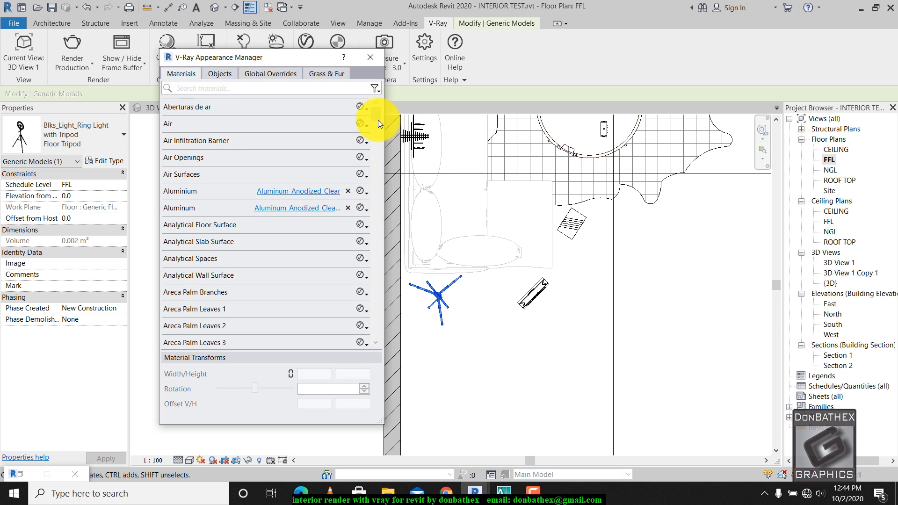
click(316, 74)
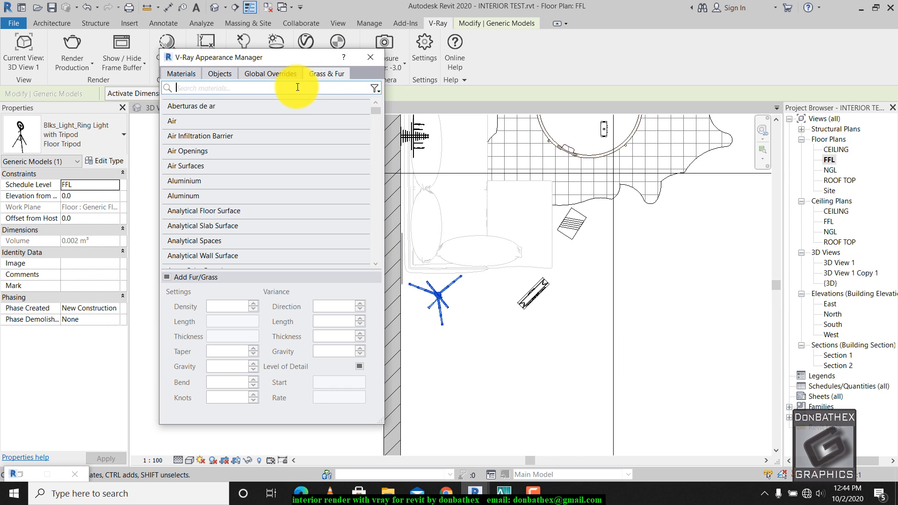
click(376, 89)
click(406, 166)
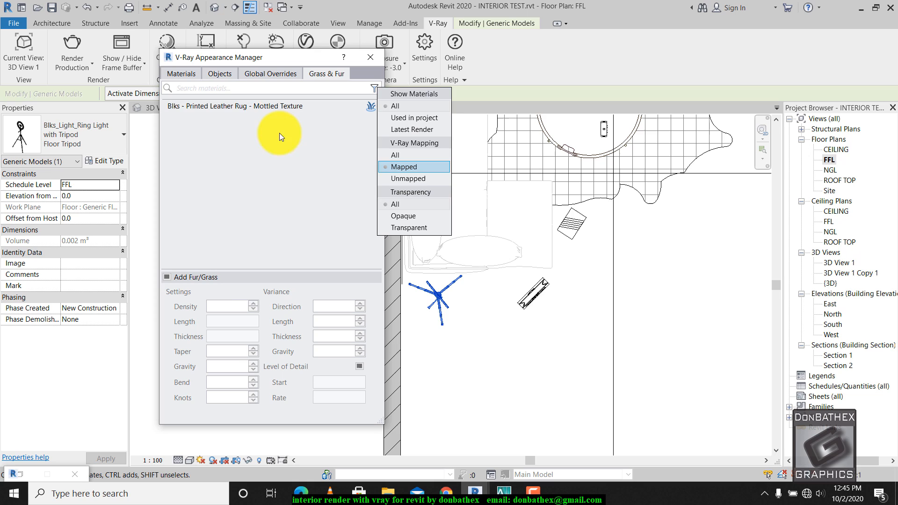
- Set the fur length of the Blks - Printed Leather Rug - Mottled Texture material to 25 mm and close the V-Ray Appearance Manager
click(237, 108)
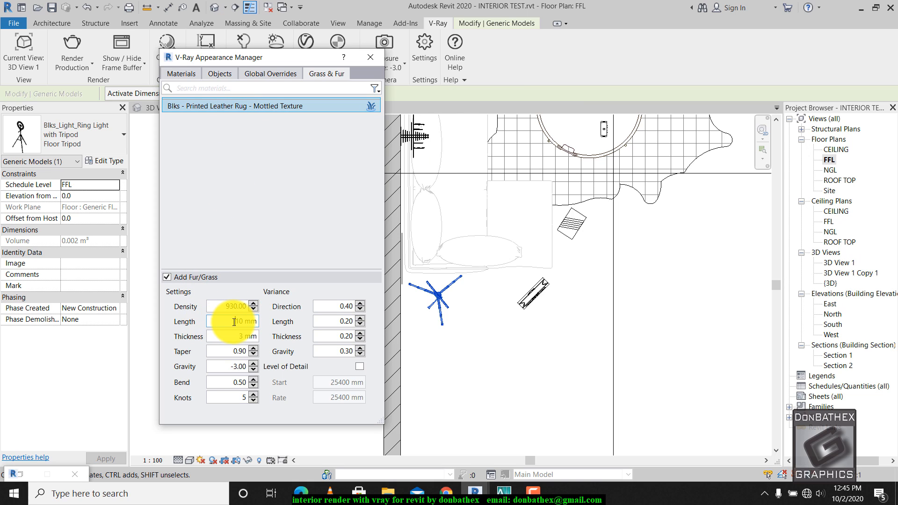
drag(235, 322, 244, 323)
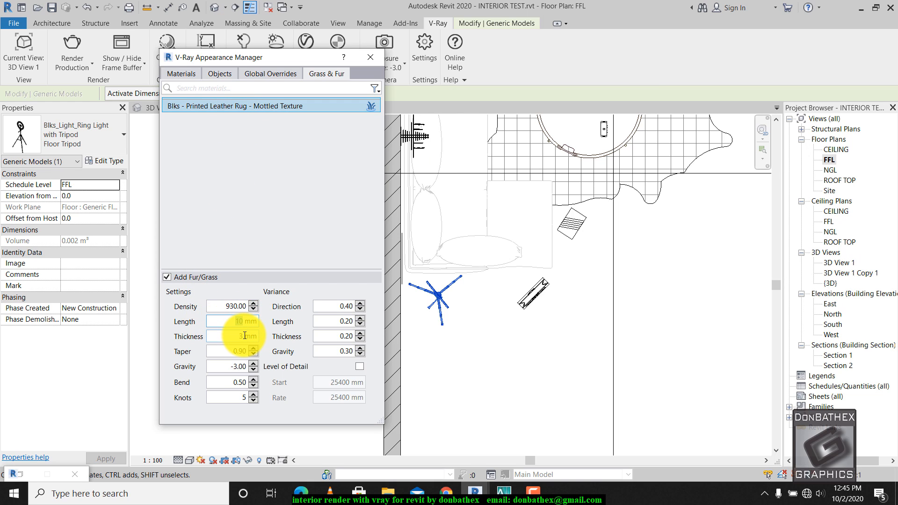
text(2)
text(5)
key(Return)
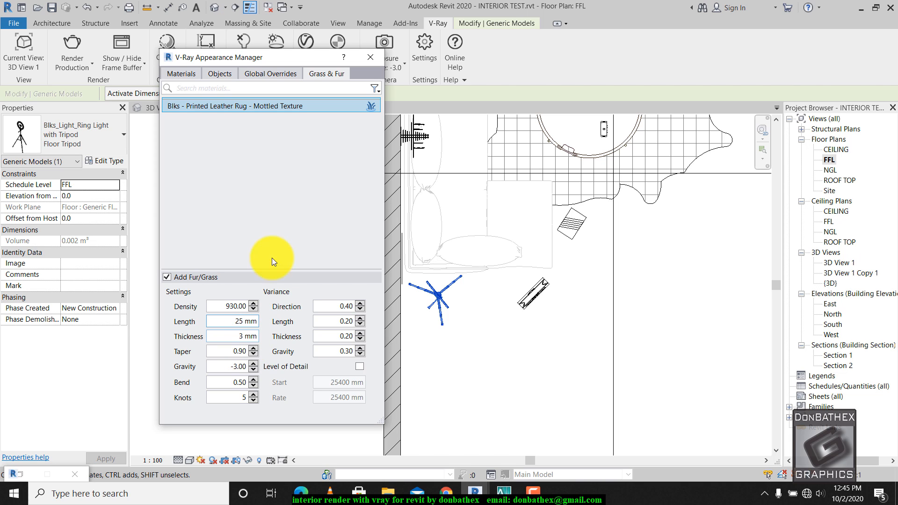
key(Tab)
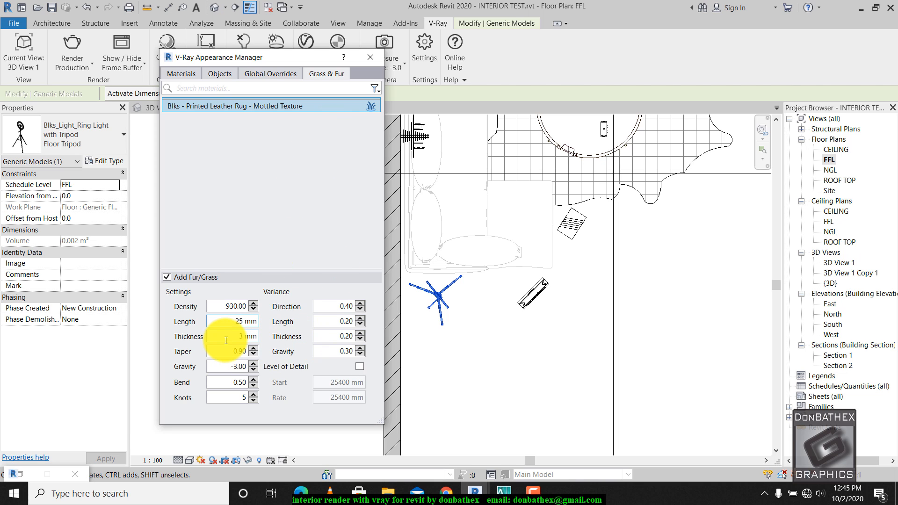
click(370, 57)
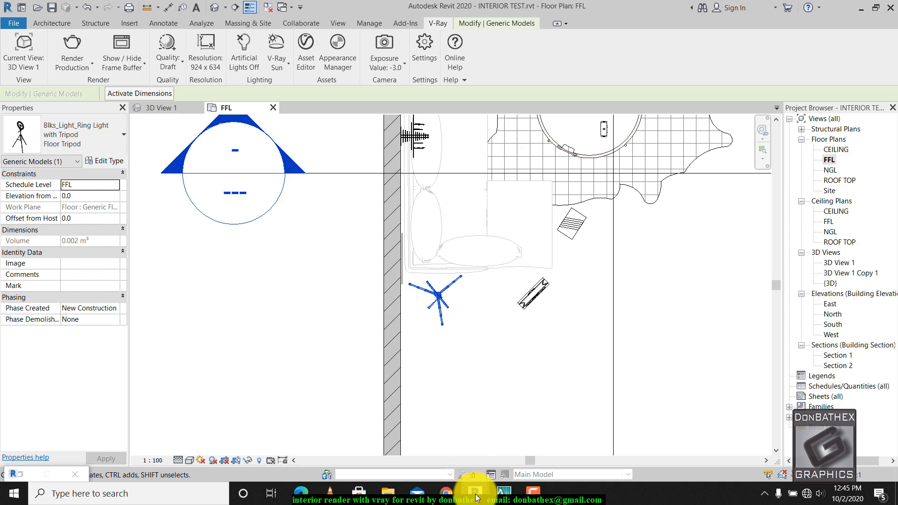
- Look over the last render in the V-Ray frame buffer and minimize it to return to the floor plan
mouse_move(475, 491)
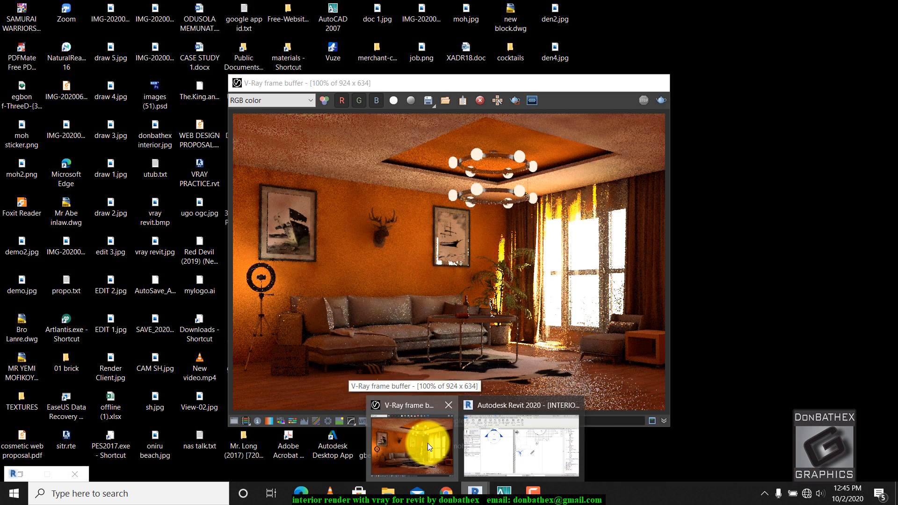
click(428, 443)
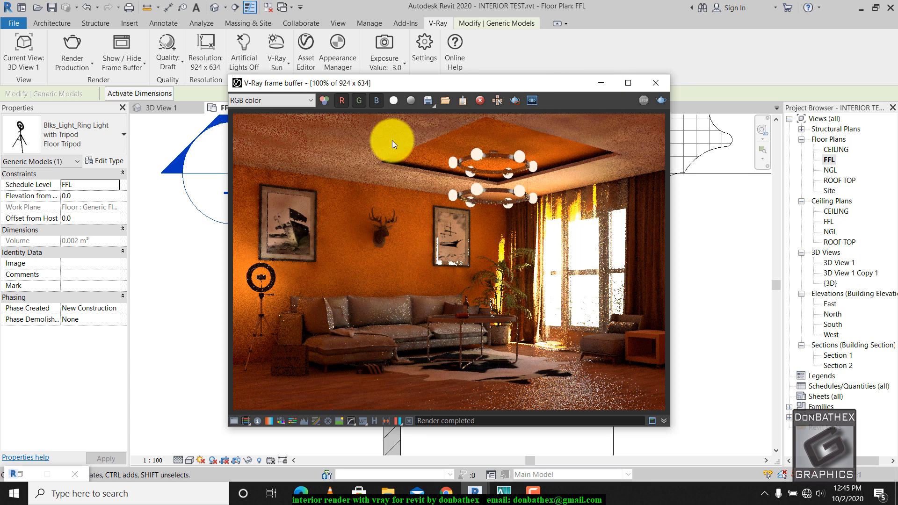
click(610, 81)
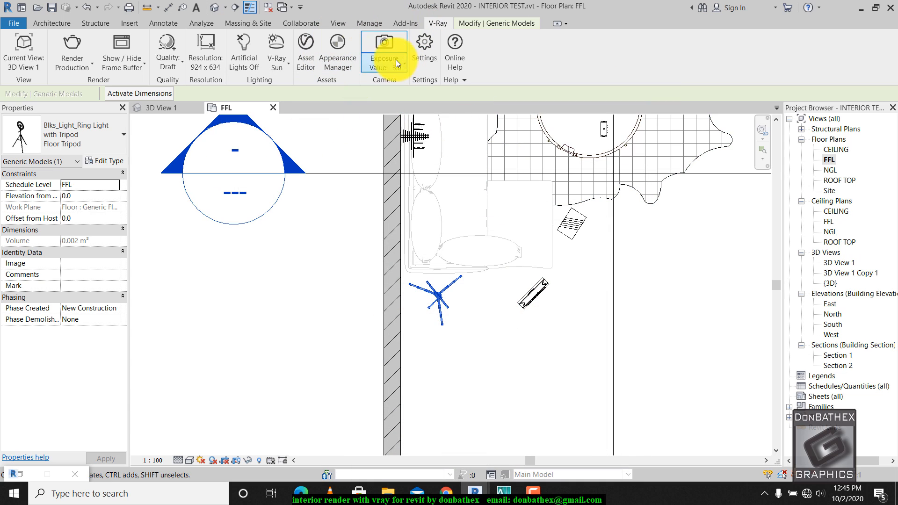
- Find the neon material in the Appearance Manager and map it to LED_SuperBlue.vrmat from the Emissive folder
click(338, 59)
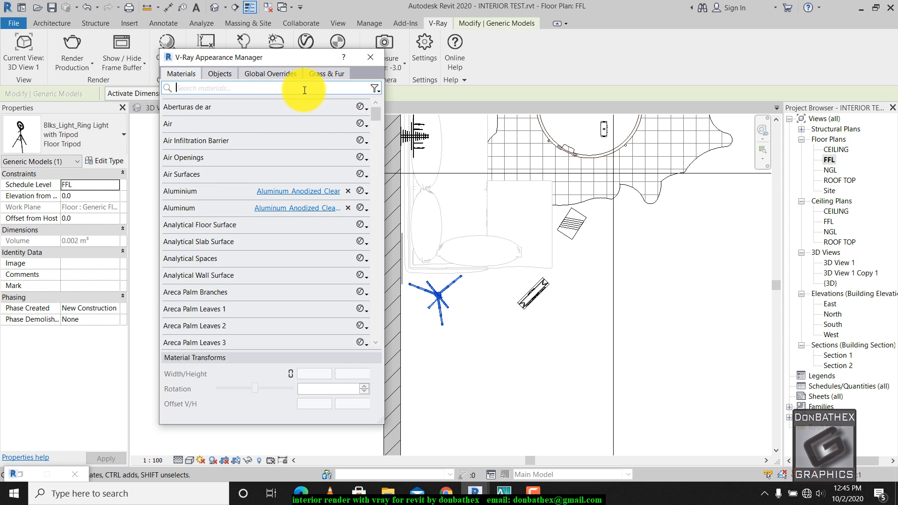
text(neon)
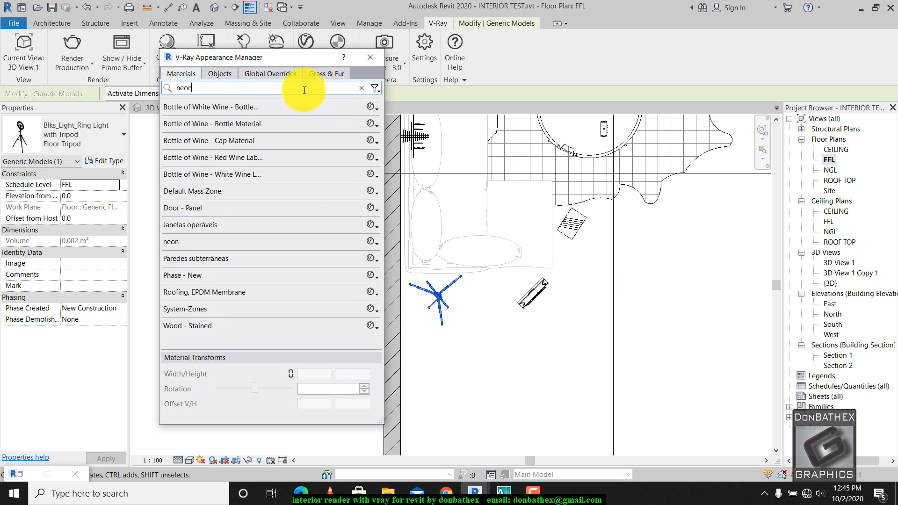
click(246, 107)
double_click(246, 107)
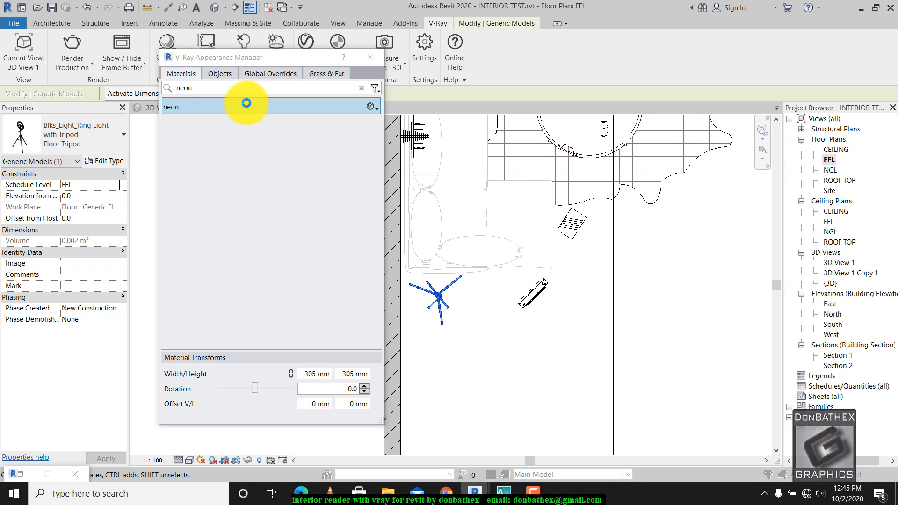
click(579, 100)
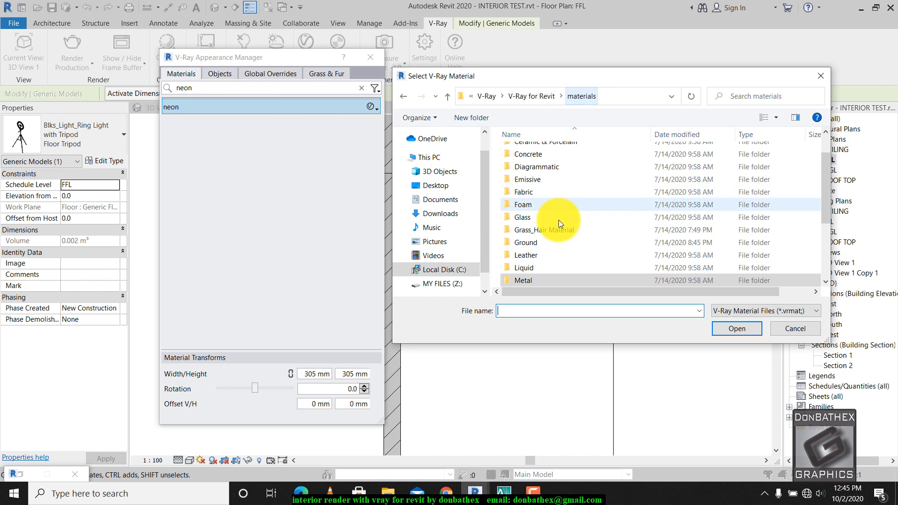
double_click(541, 176)
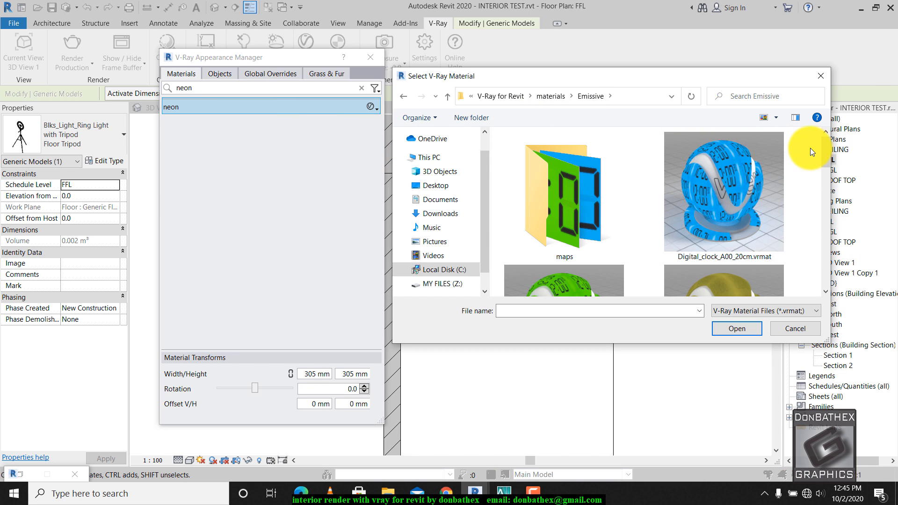
drag(827, 159, 822, 241)
click(586, 225)
scroll(823, 250, down, 2)
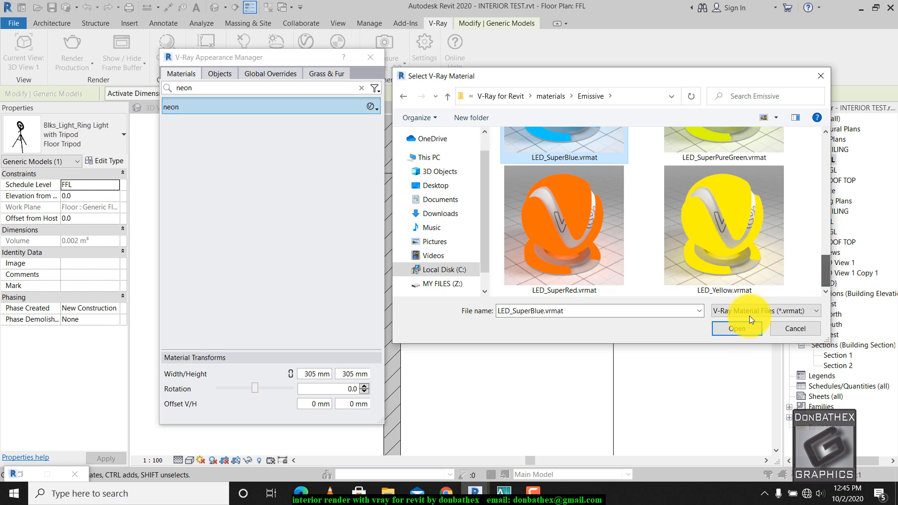
click(724, 331)
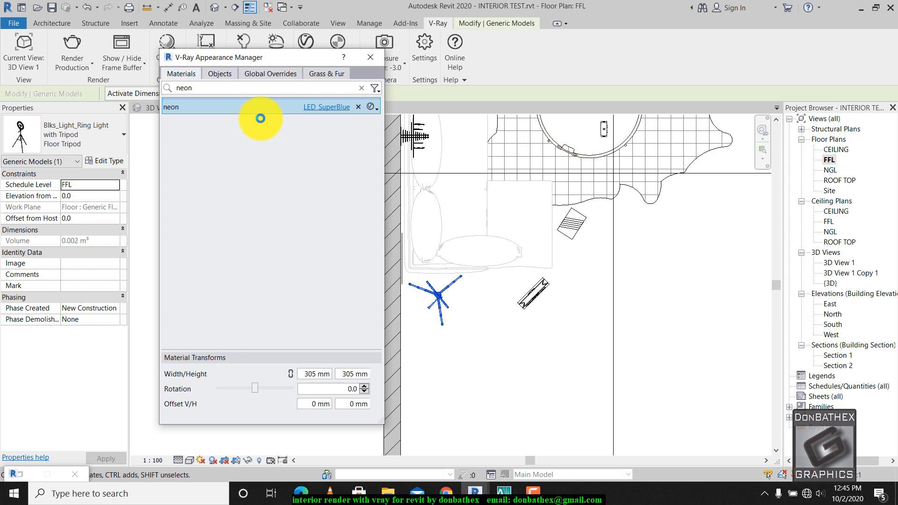
- Examine the LED_SuperBlue material's light settings in the Asset Editor, then close the material windows
click(326, 107)
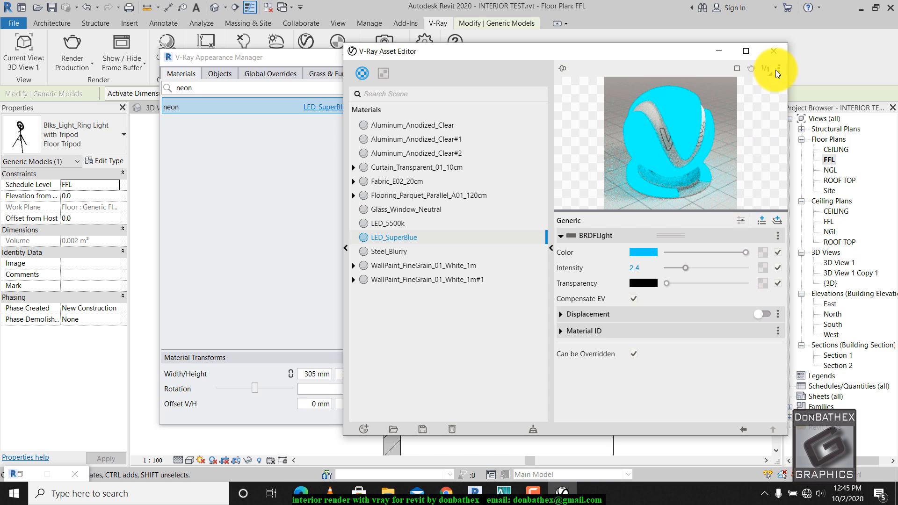
click(773, 50)
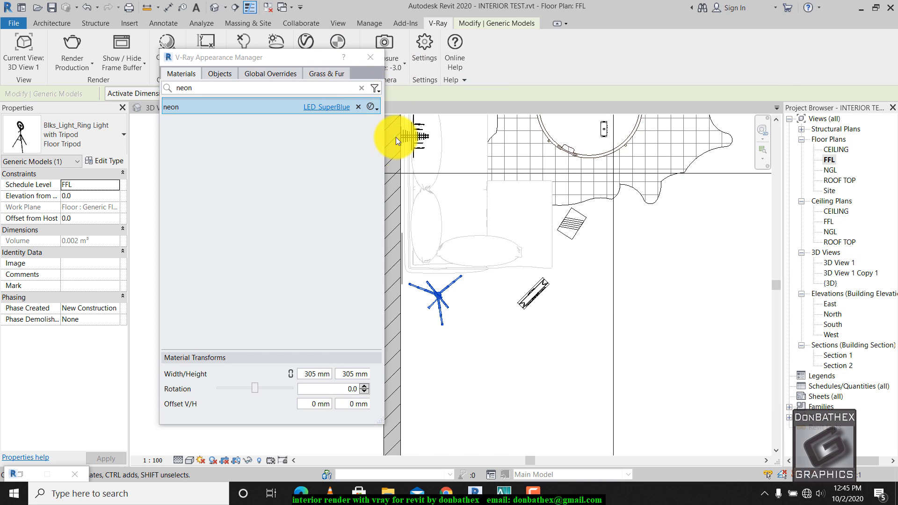
click(370, 57)
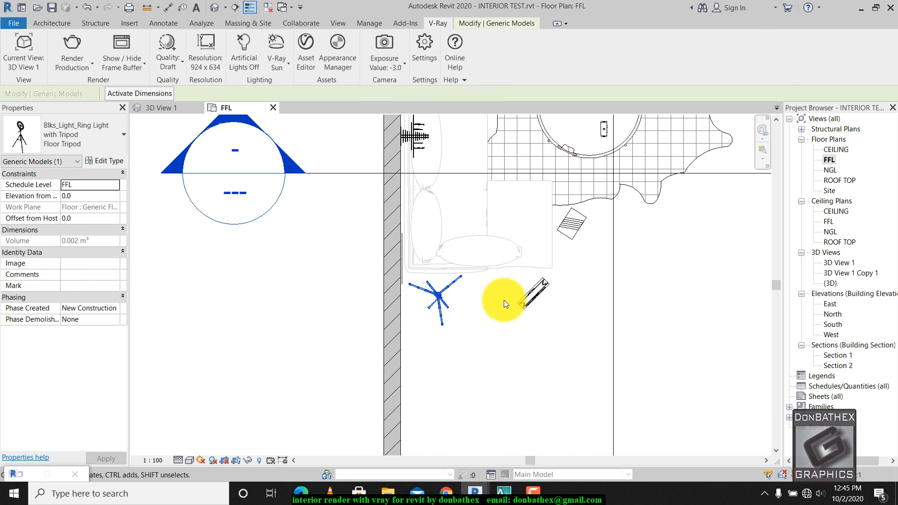
- Place three 1200 x 1500mm M_Window-Casement-Double windows, one in the room's upper wall and two in its right wall
scroll(327, 276, down, 3)
scroll(457, 305, down, 2)
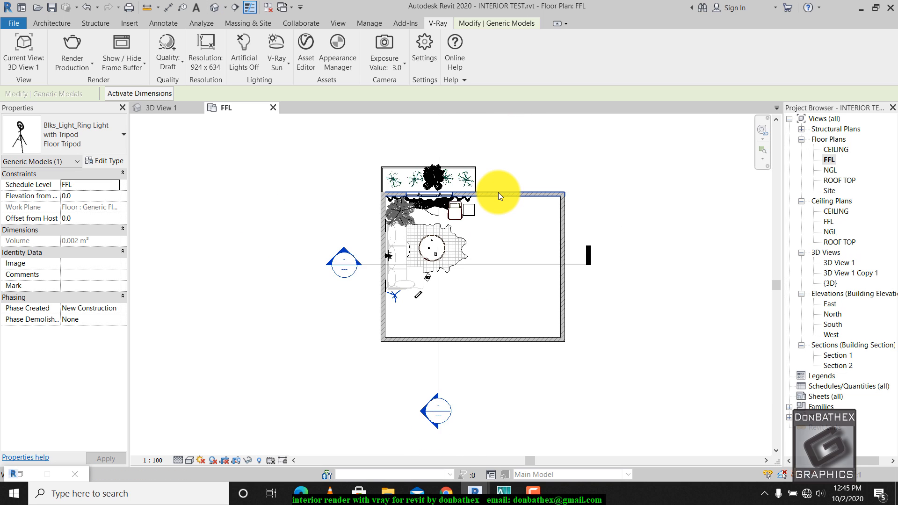
scroll(498, 192, up, 2)
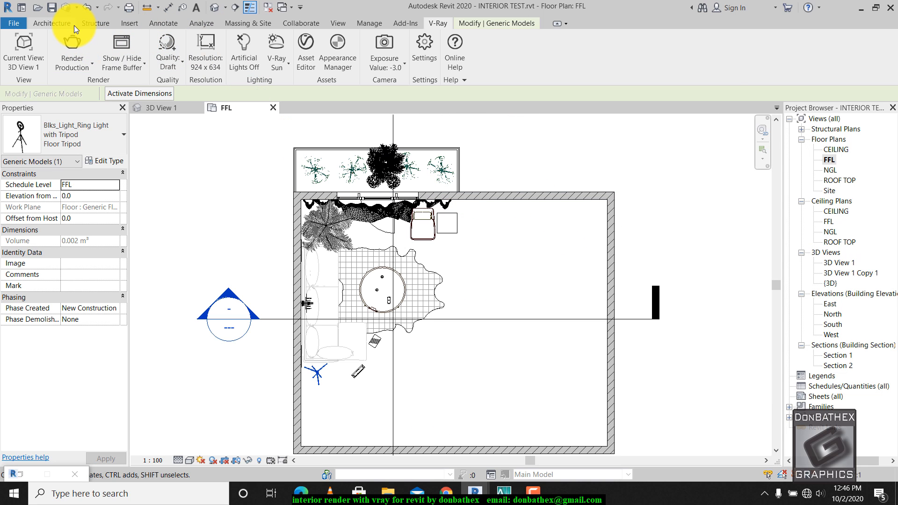
click(54, 23)
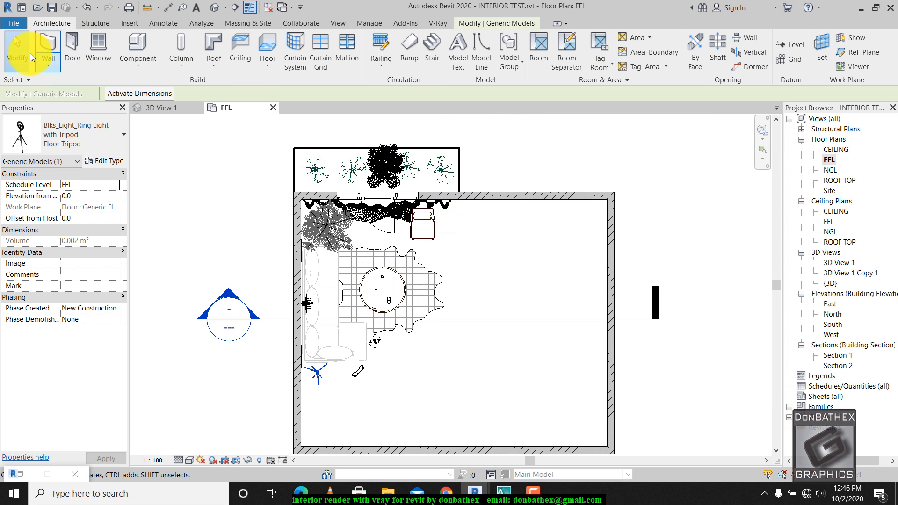
click(97, 48)
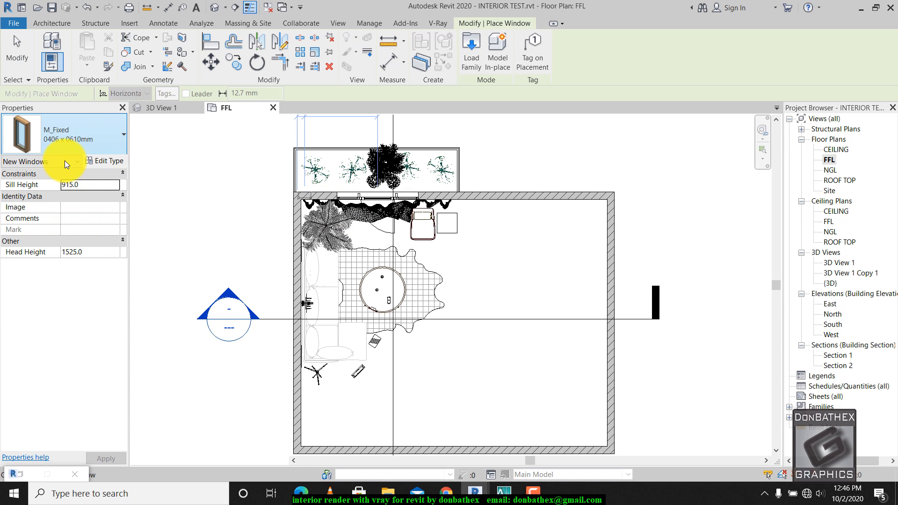
click(100, 142)
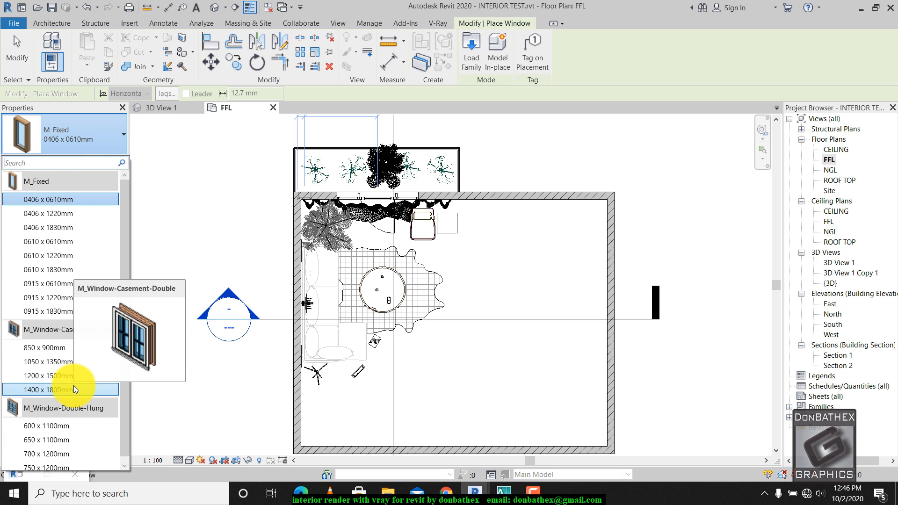
click(533, 197)
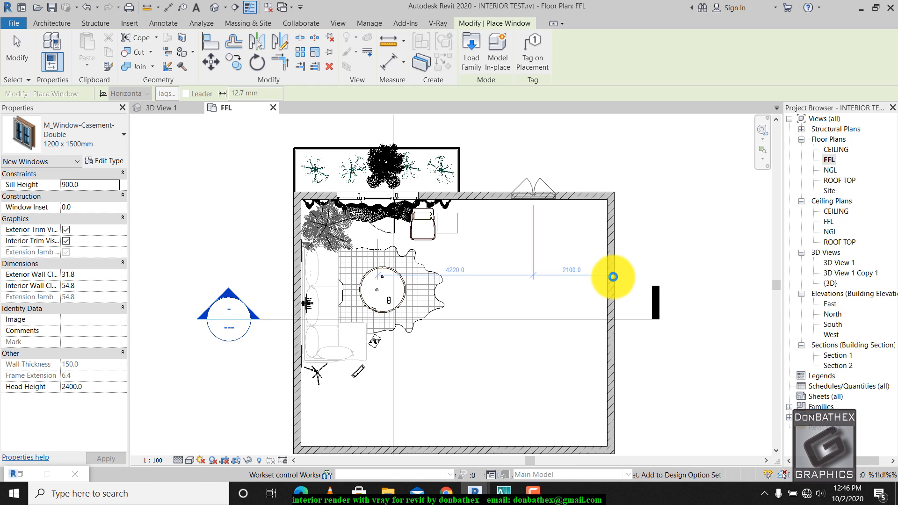
click(609, 277)
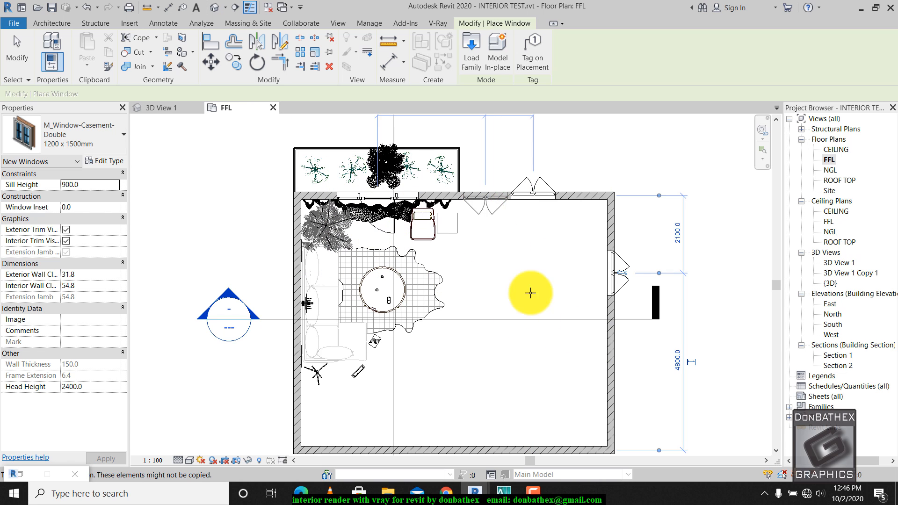
click(615, 354)
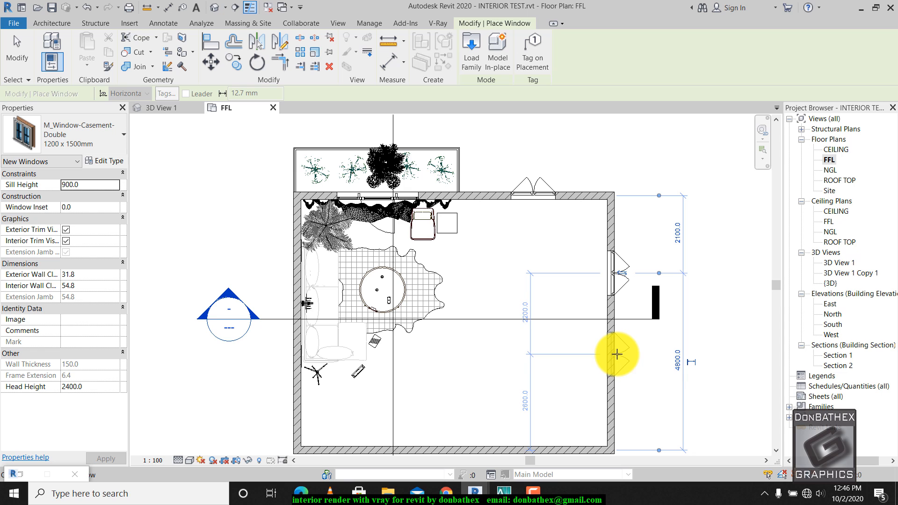
click(23, 54)
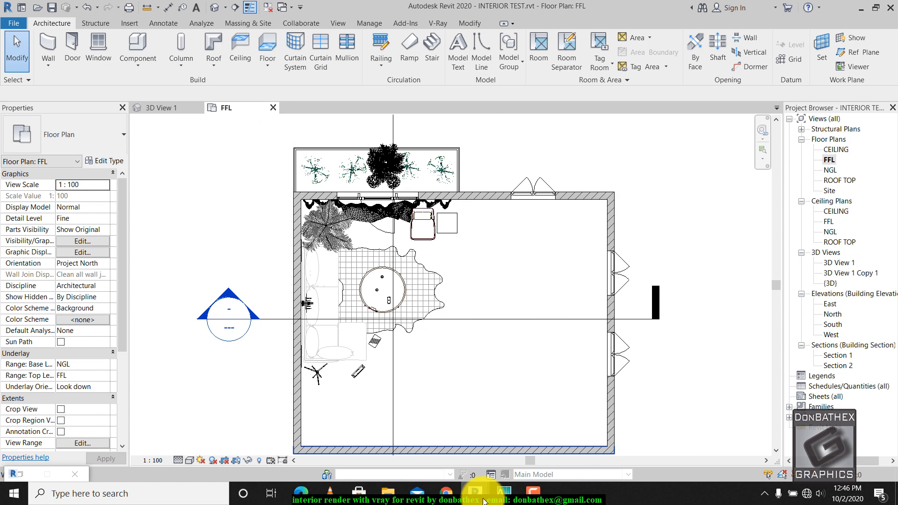
- Check the last render, then set the custom background brightness to 20 in the V-Ray Sun lighting settings
mouse_move(475, 494)
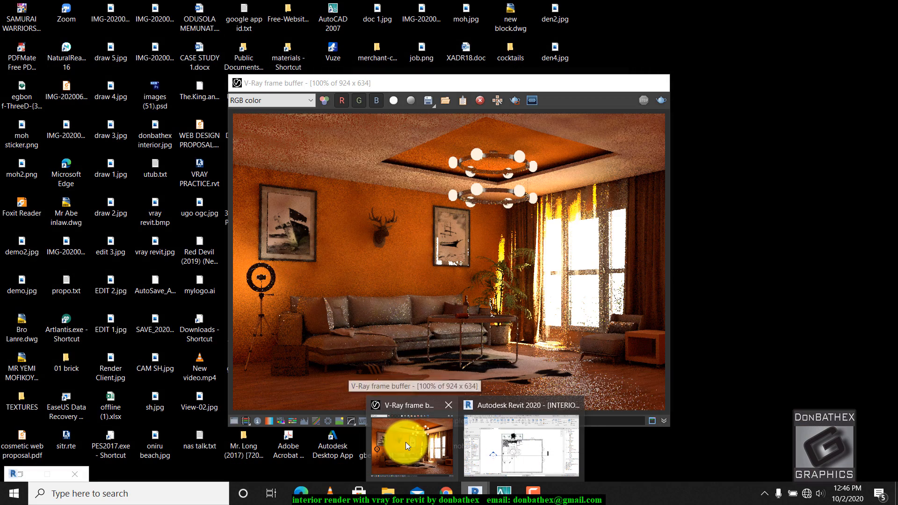
click(406, 442)
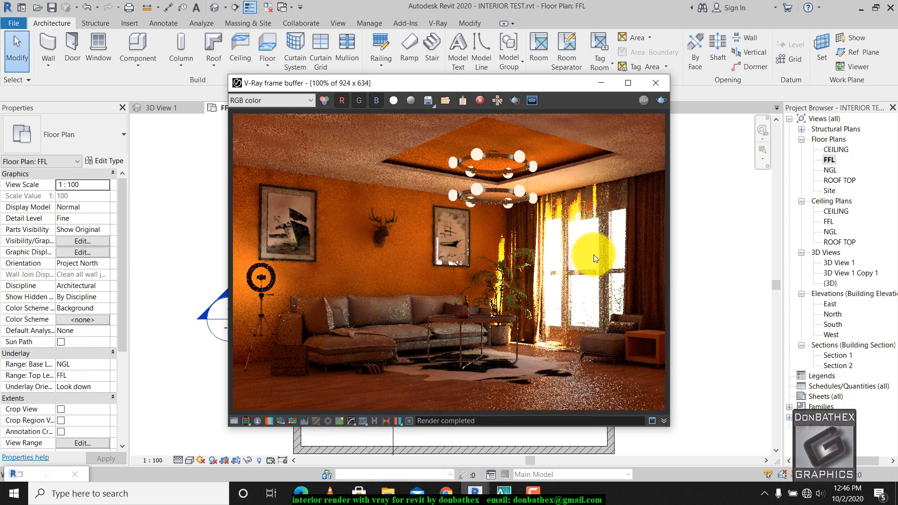
click(434, 22)
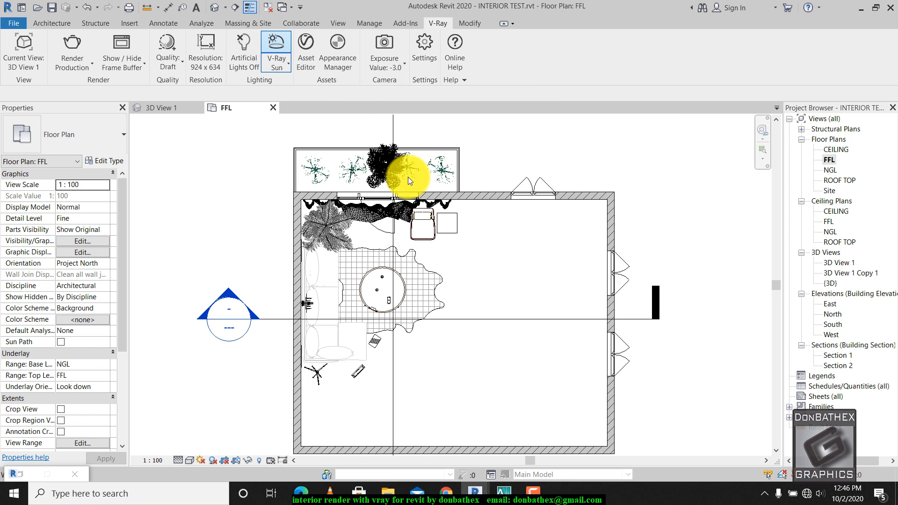
double_click(326, 186)
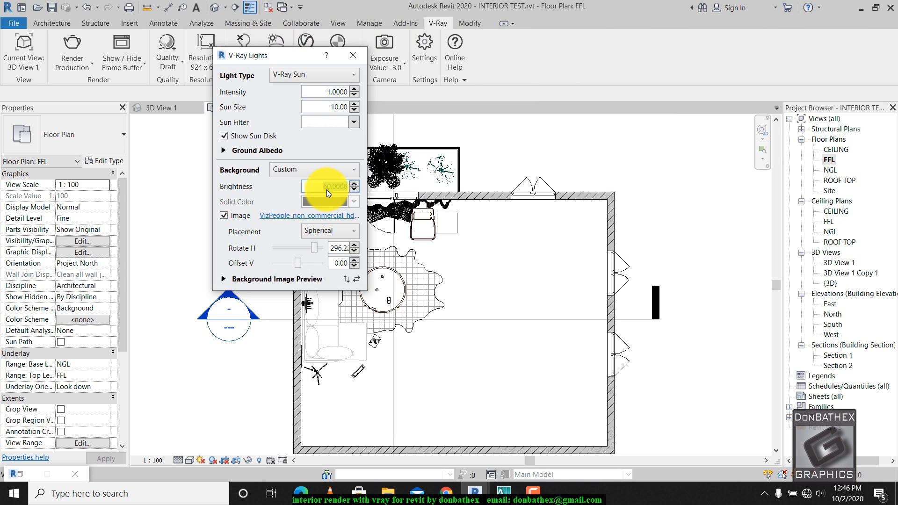
drag(328, 188, 323, 188)
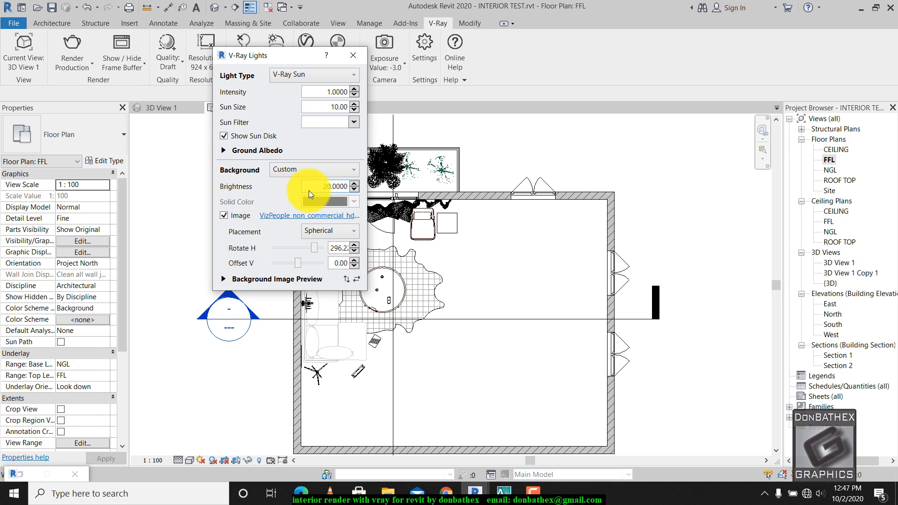
click(342, 248)
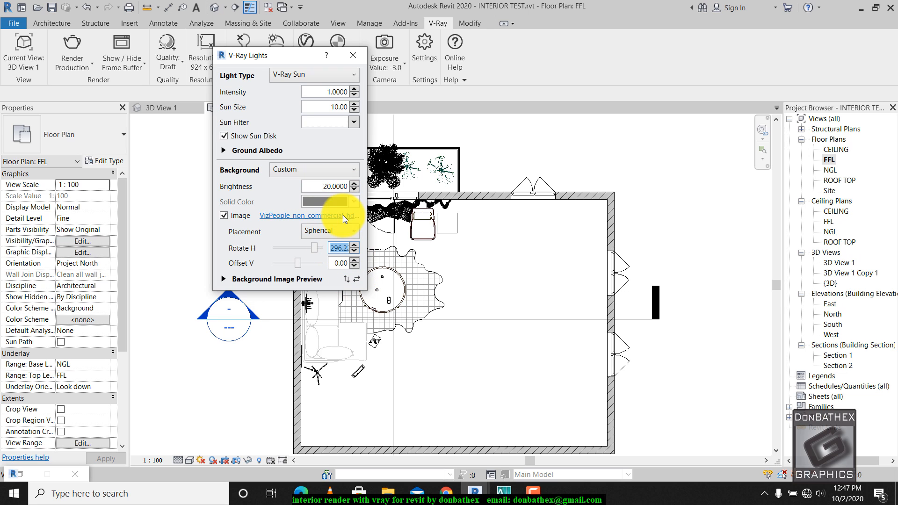
click(356, 55)
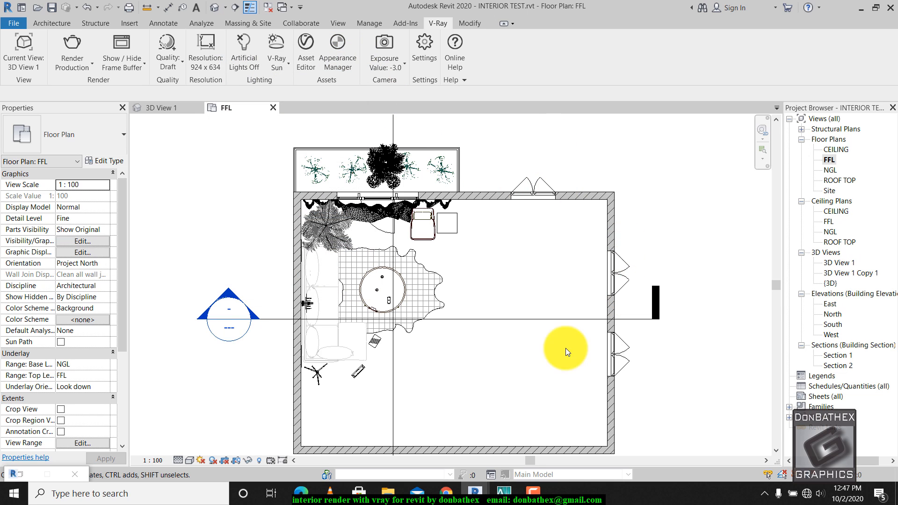
- Examine the finished render in the frame buffer, checking the floor and sofa area up close
mouse_move(473, 492)
click(406, 401)
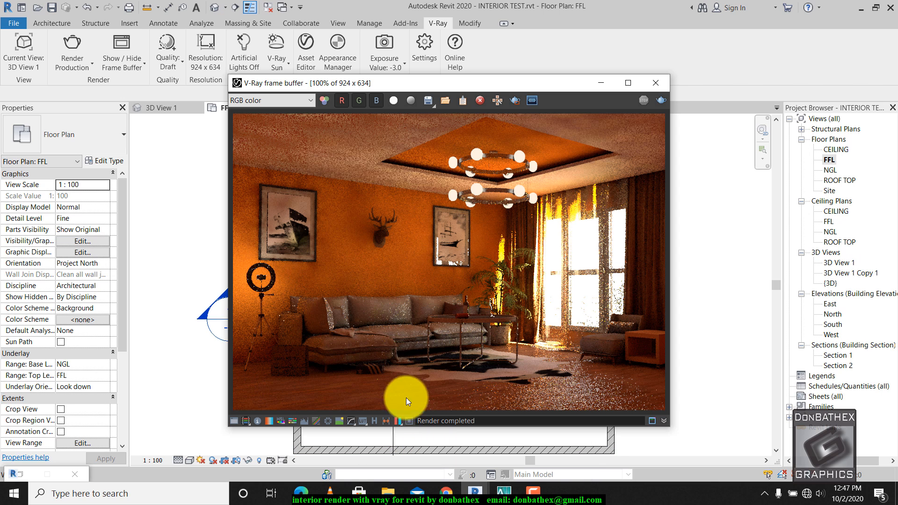
scroll(414, 394, up, 2)
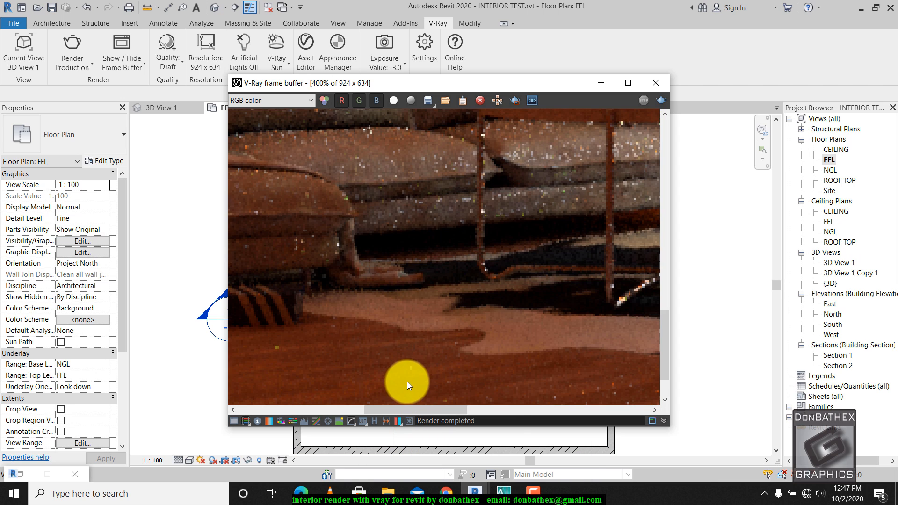
scroll(407, 382, down, 2)
scroll(410, 281, up, 1)
scroll(400, 356, down, 1)
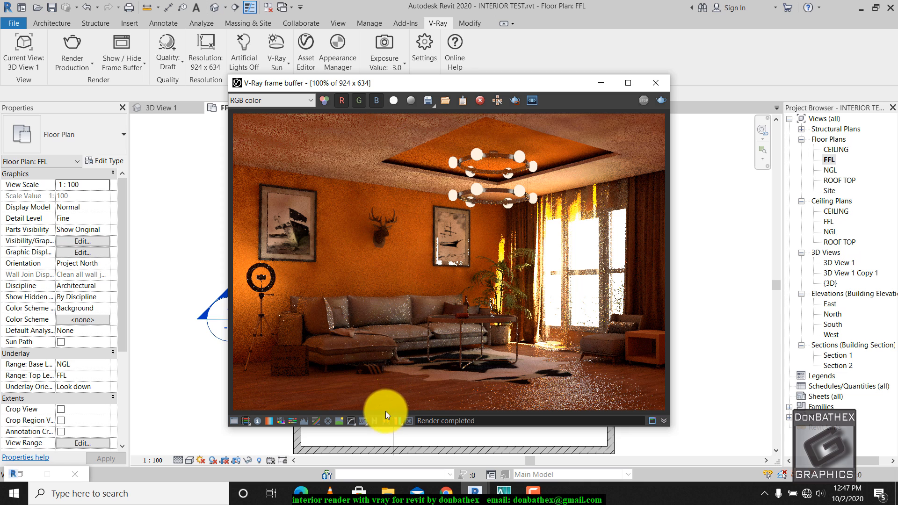
scroll(355, 397, down, 1)
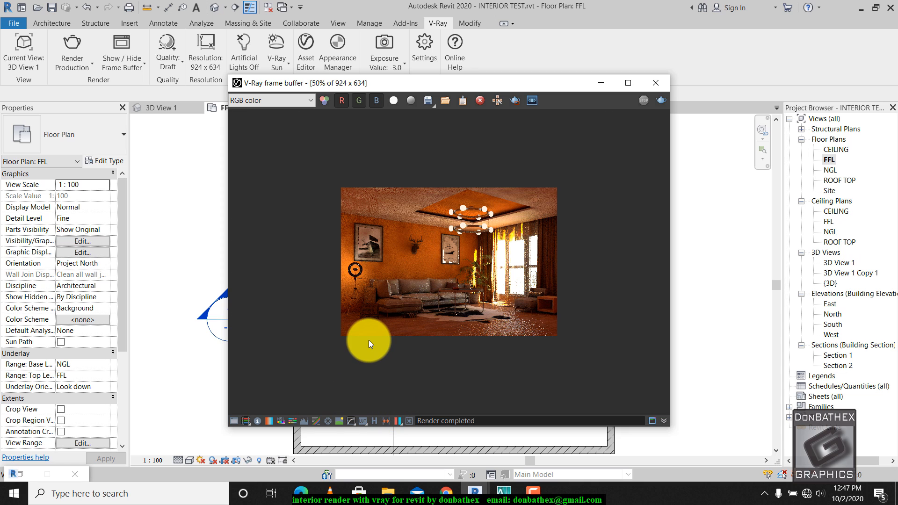
scroll(367, 346, up, 1)
- Enable region rendering and mark a rectangular region over the wooden floor in front of the sofa
click(497, 100)
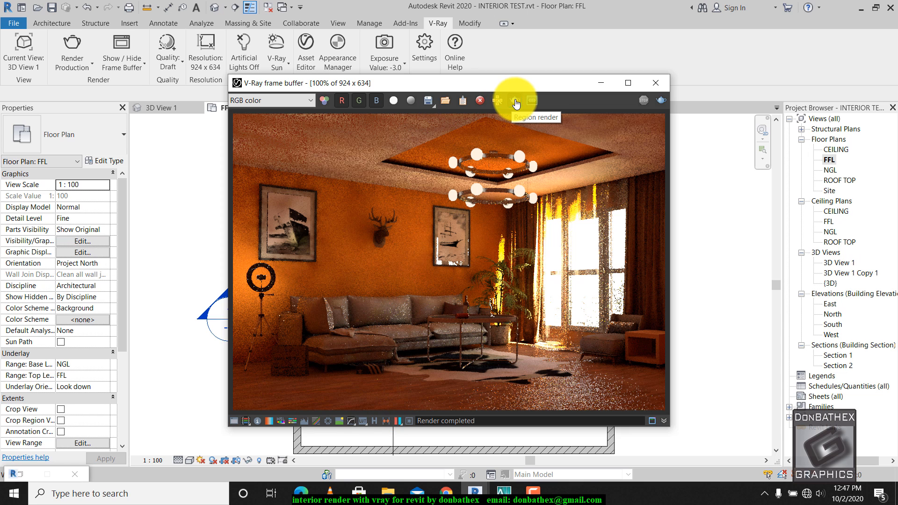
click(515, 100)
drag(297, 366, 430, 410)
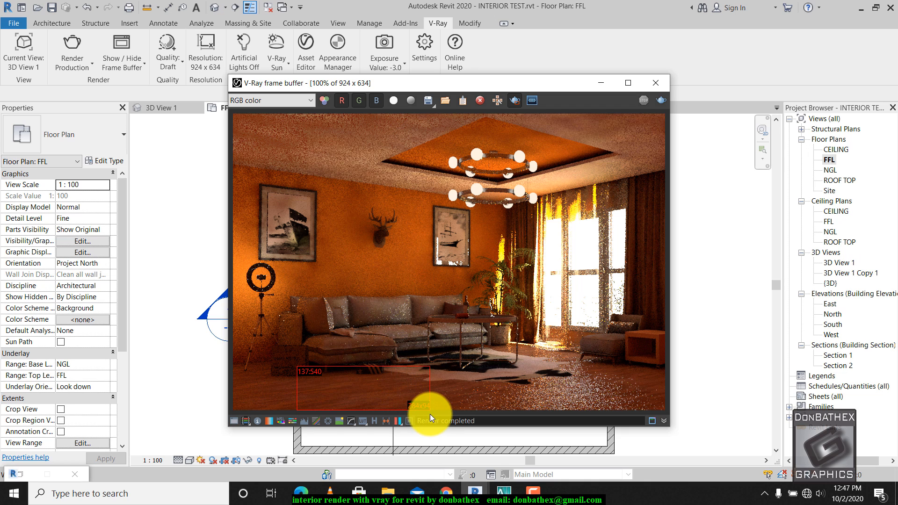
- Filter the V-Ray materials to mapped ones and set the TERRAZO material's width and height to 3005 mm each
click(343, 55)
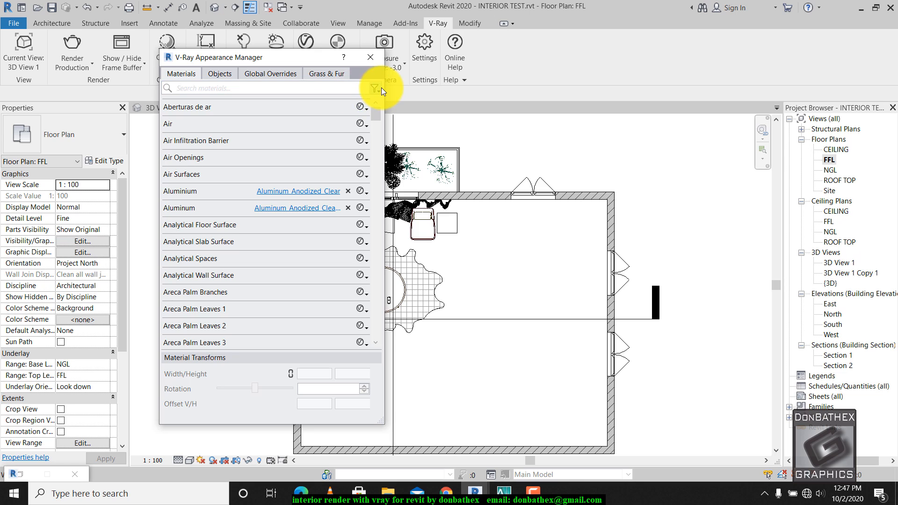
click(377, 89)
click(406, 168)
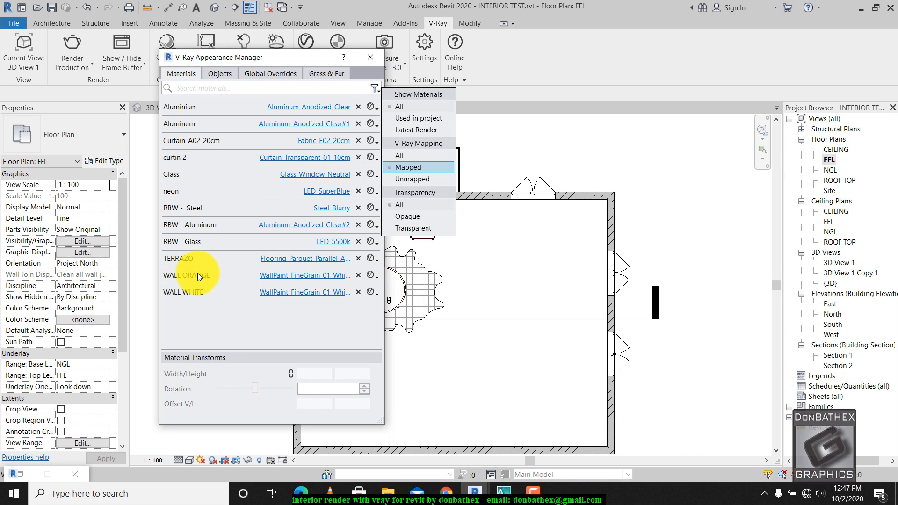
click(189, 258)
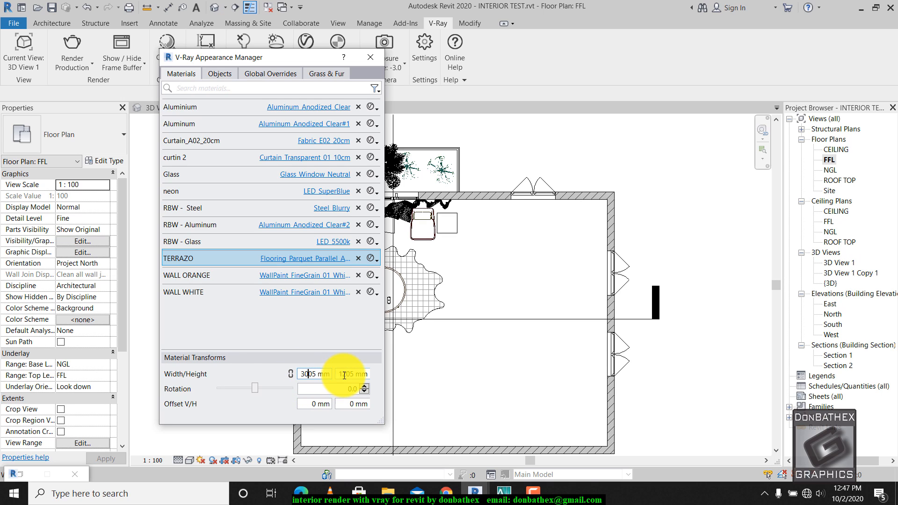
text(0)
text(30)
click(324, 375)
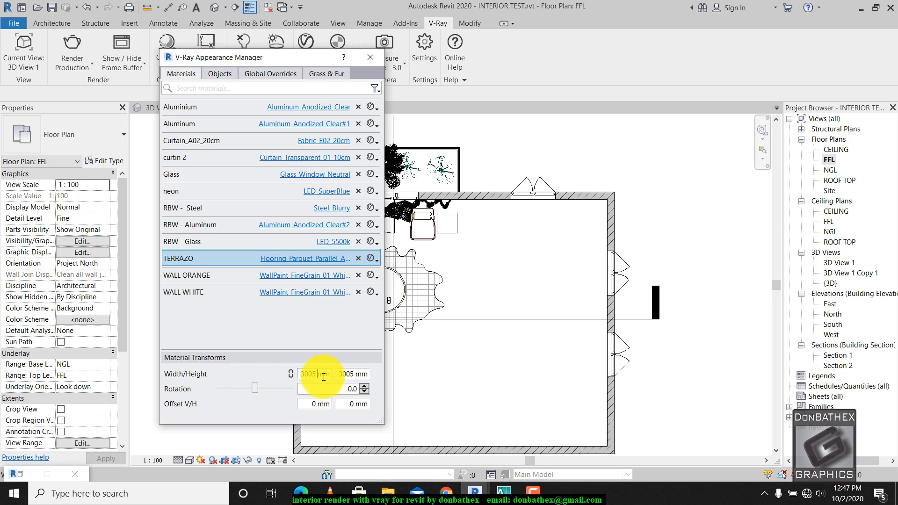
click(365, 61)
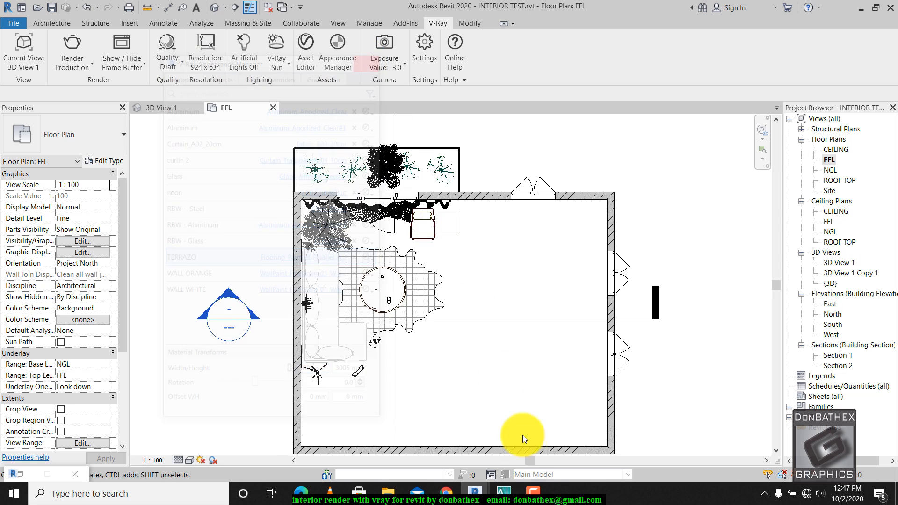
- Examine the rendered floor region up close in the V-Ray frame buffer
mouse_move(475, 492)
click(434, 442)
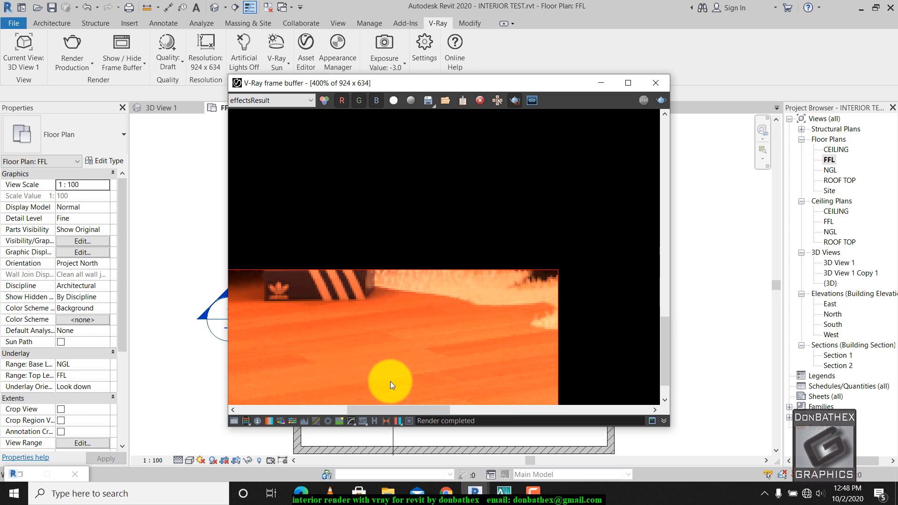
scroll(461, 345, up, 1)
scroll(456, 346, down, 2)
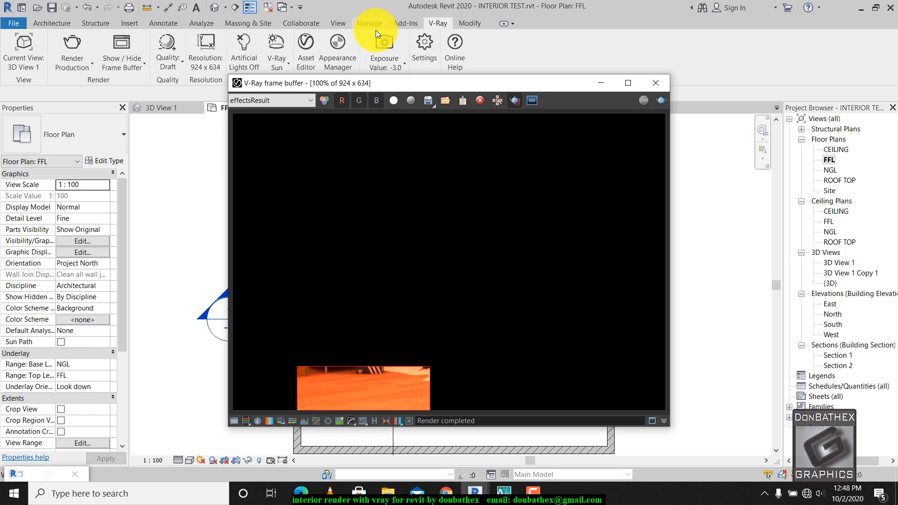
- Filter the V-Ray materials to mapped ones and set the TERRAZO material's width and height to 2505 mm each
click(338, 50)
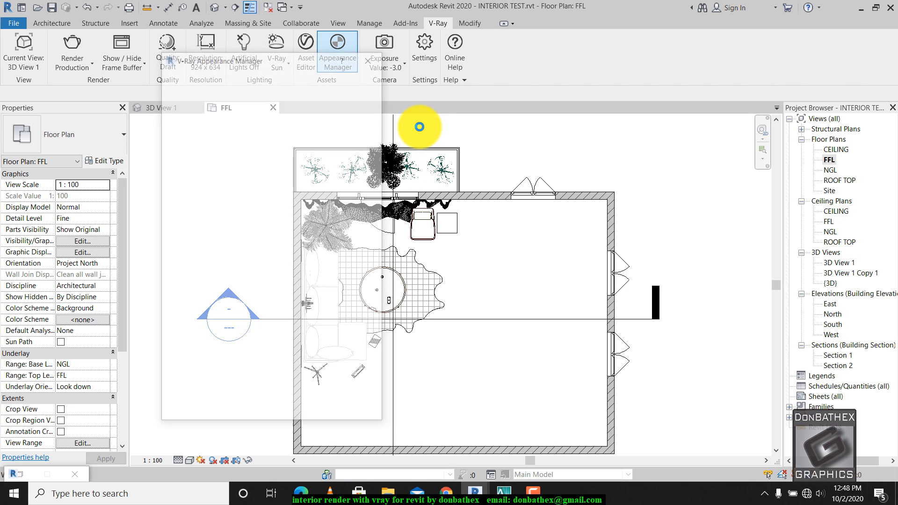
click(377, 88)
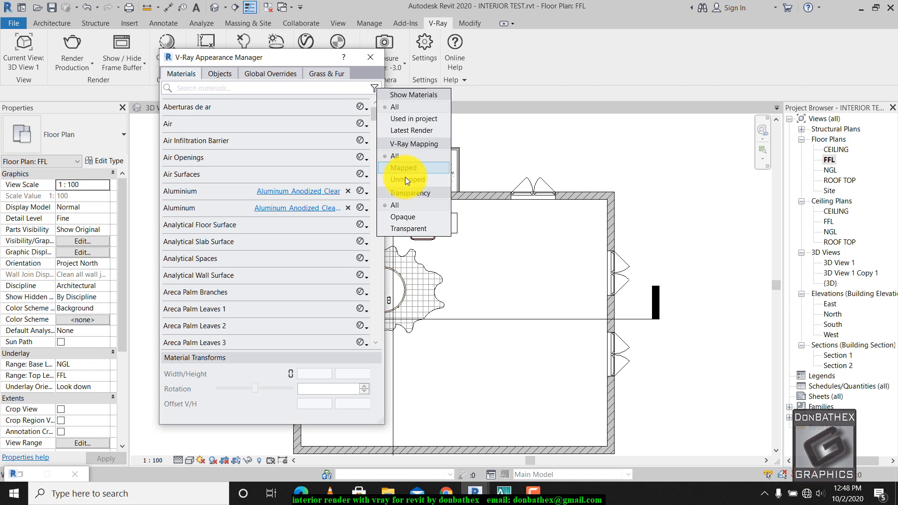
click(403, 168)
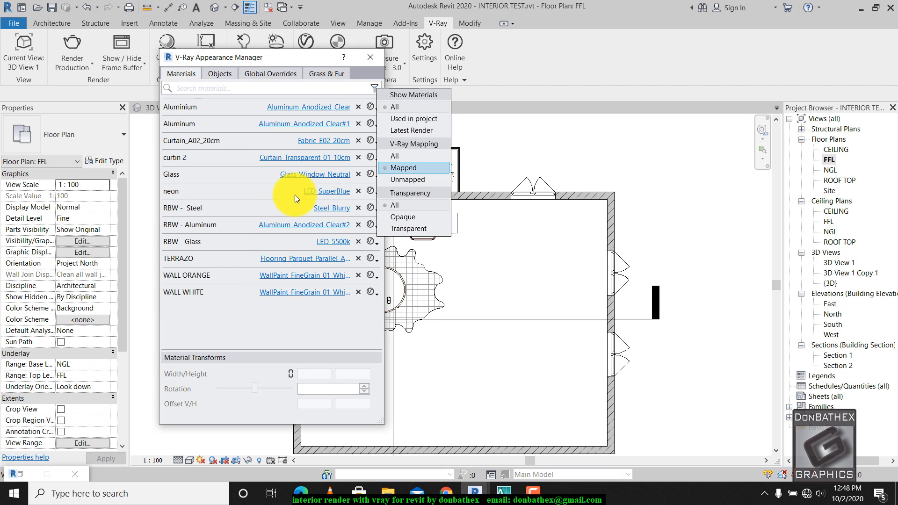
click(183, 258)
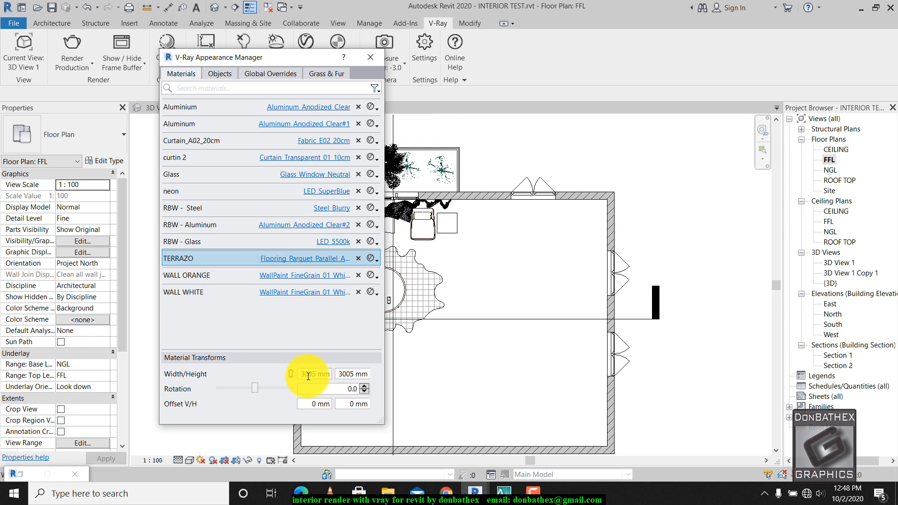
drag(308, 376, 286, 372)
text(2)
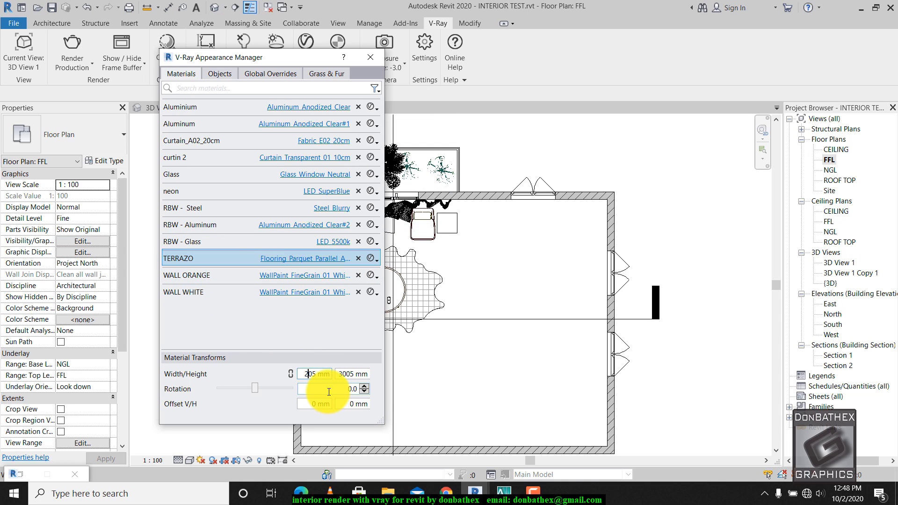
text(5)
drag(346, 374, 333, 379)
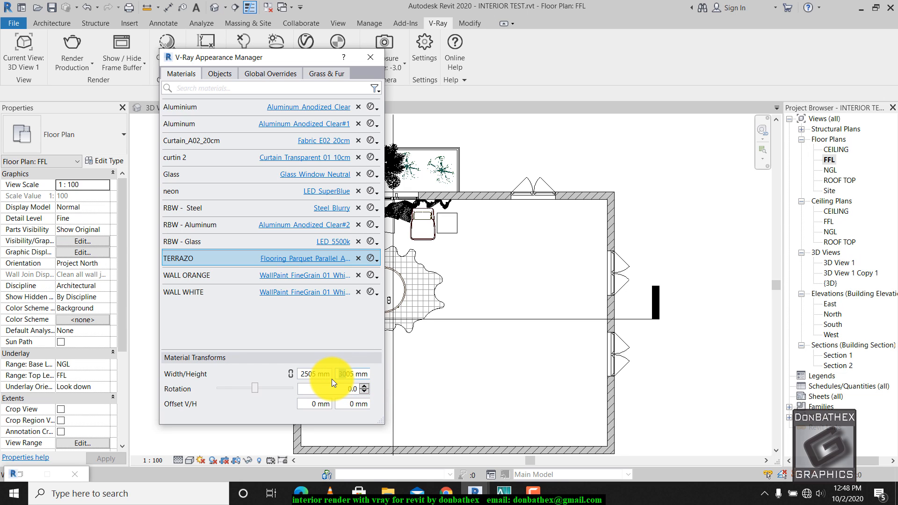
text(25)
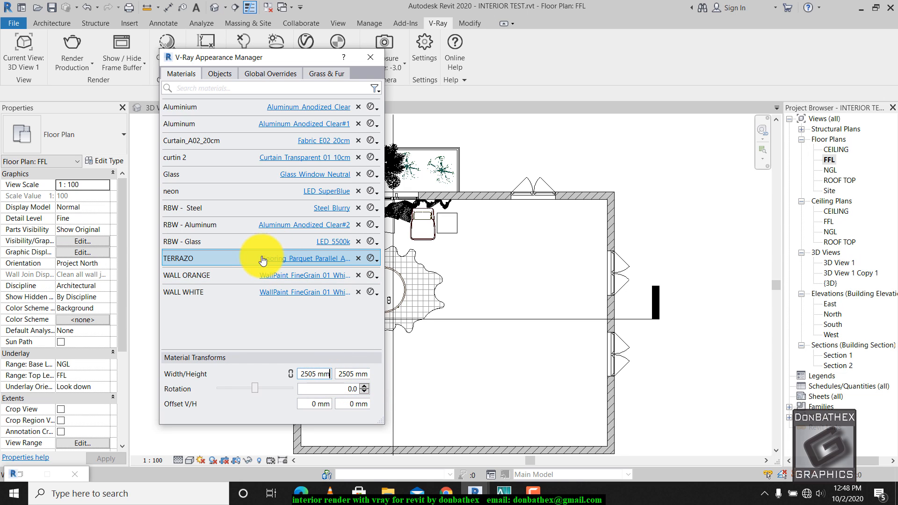
- Set the bump amount of the Flooring_Parquet_Parallel_A01_120cm material assigned to TERRAZO to 15
click(275, 260)
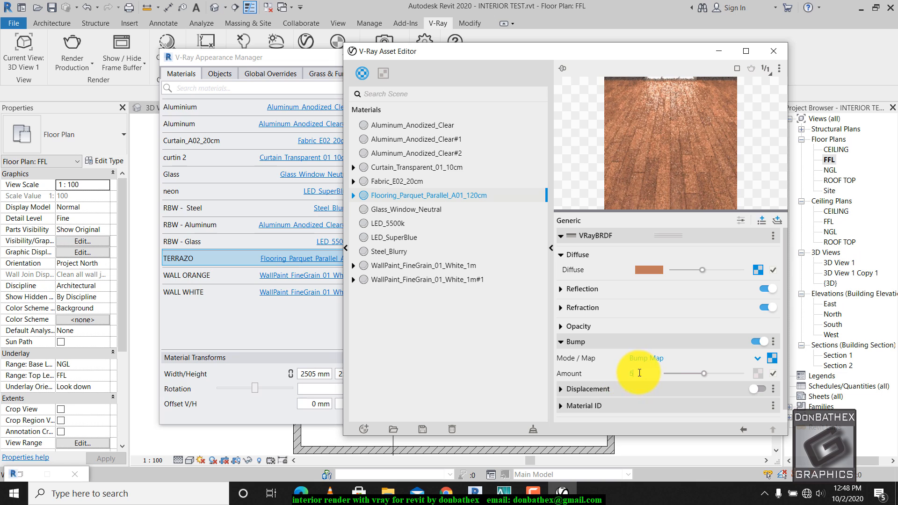
text(1)
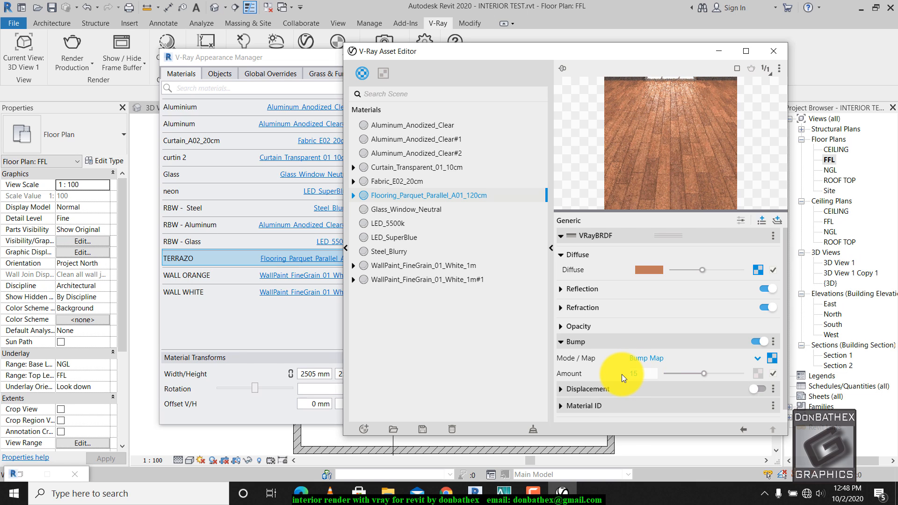
text(5)
key(Return)
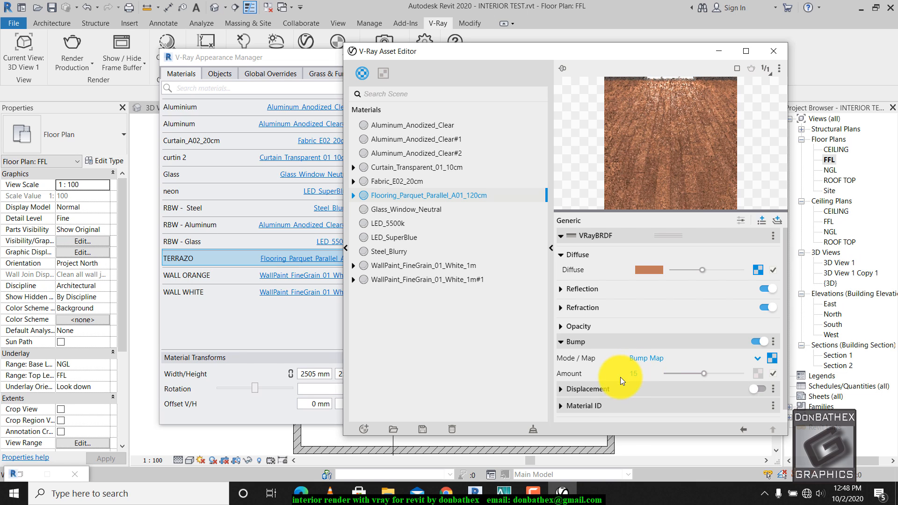
- Darken the parquet material's Bitmap_Diff texture slightly by lowering its color gain to a light grey, and close the material windows
click(354, 196)
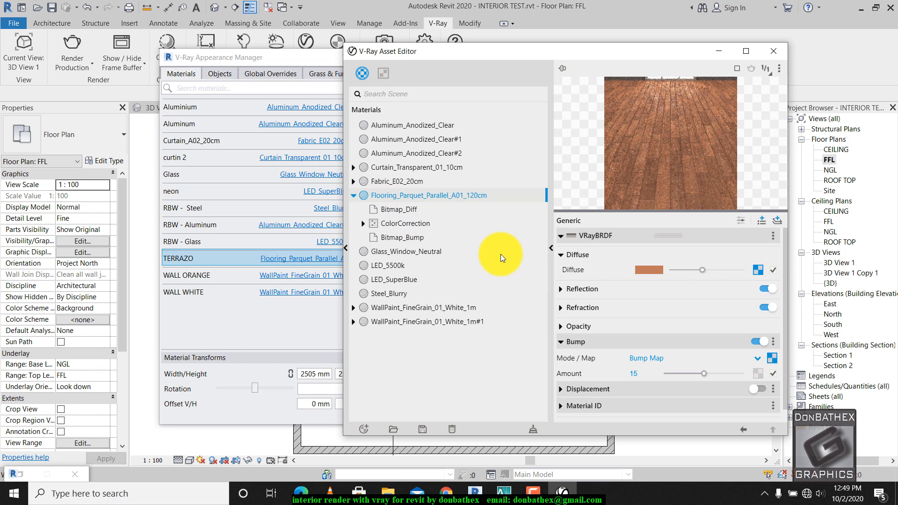
click(399, 210)
click(562, 283)
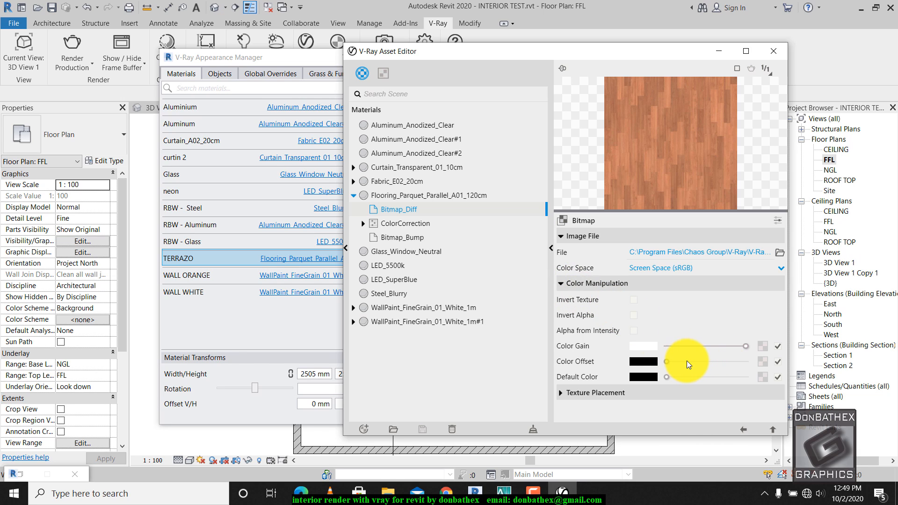
drag(736, 350, 728, 350)
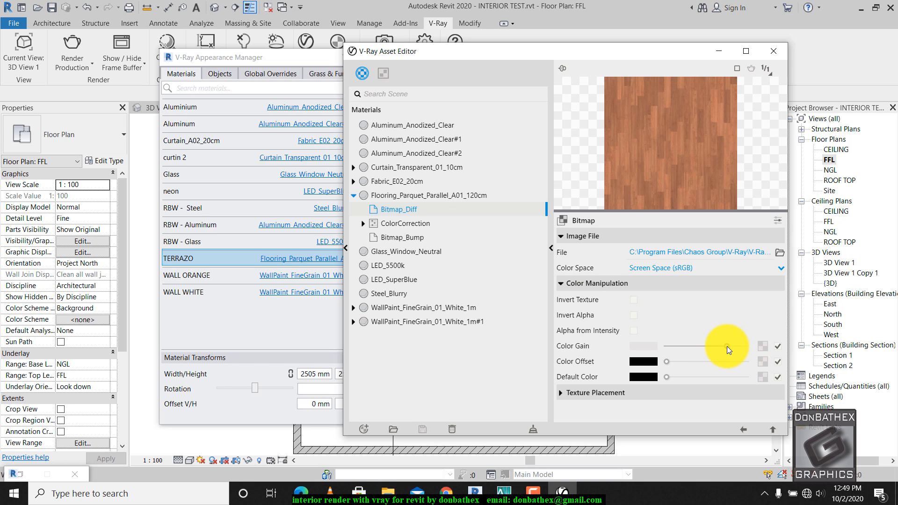
click(774, 51)
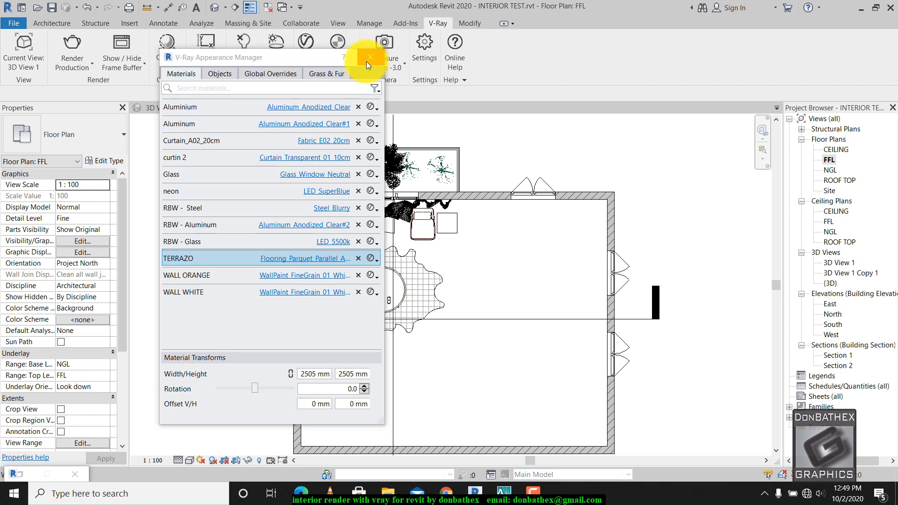
click(367, 60)
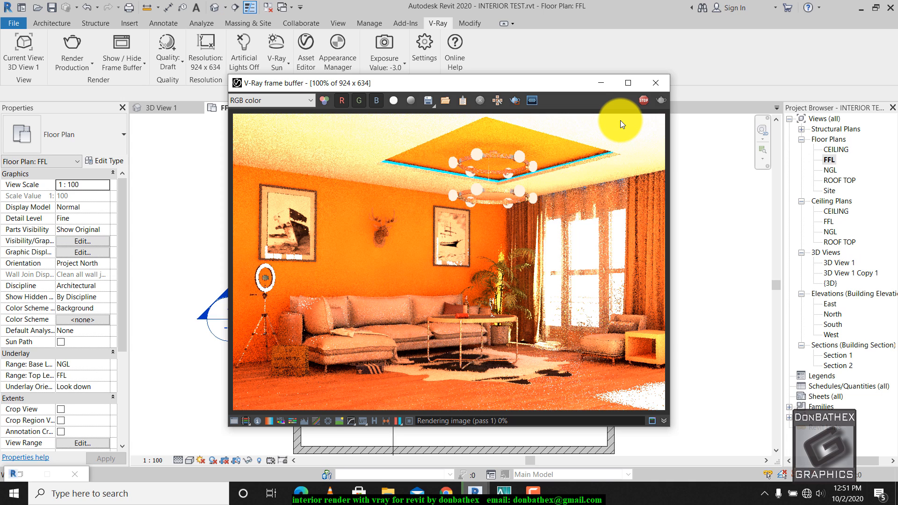
- Stop the running render, set the V-Ray camera exposure to -4.45 EV and bring the frame buffer back up
click(642, 100)
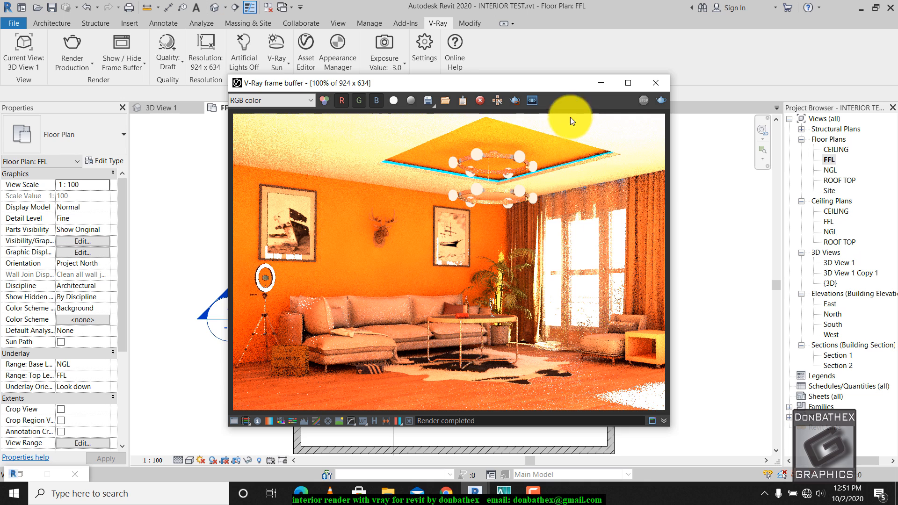
click(594, 85)
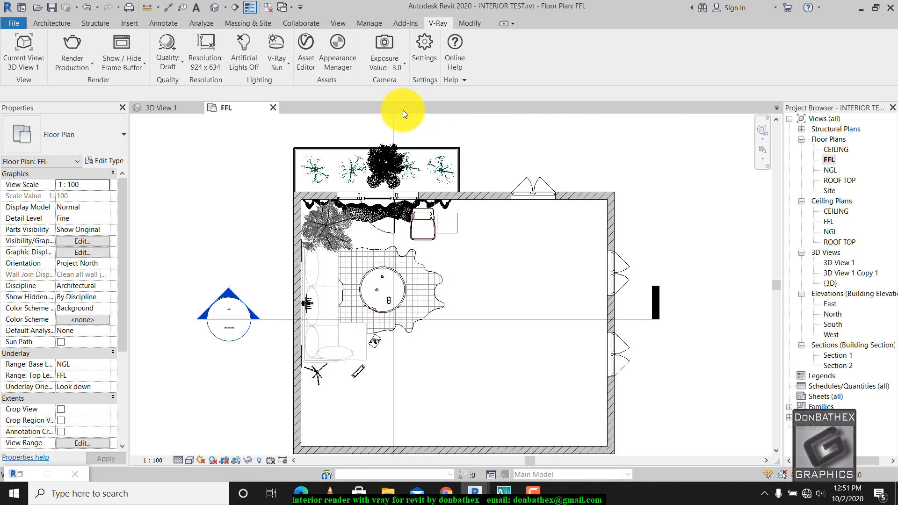
click(386, 44)
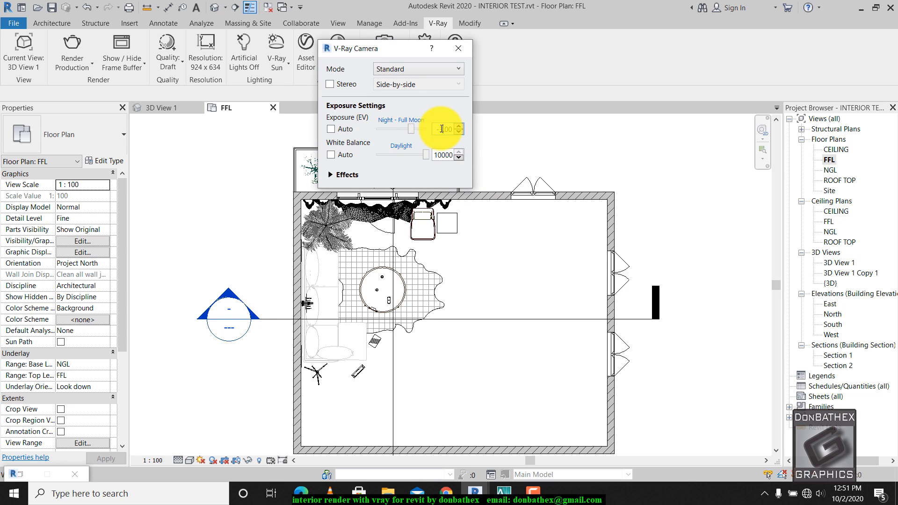
drag(443, 128, 457, 130)
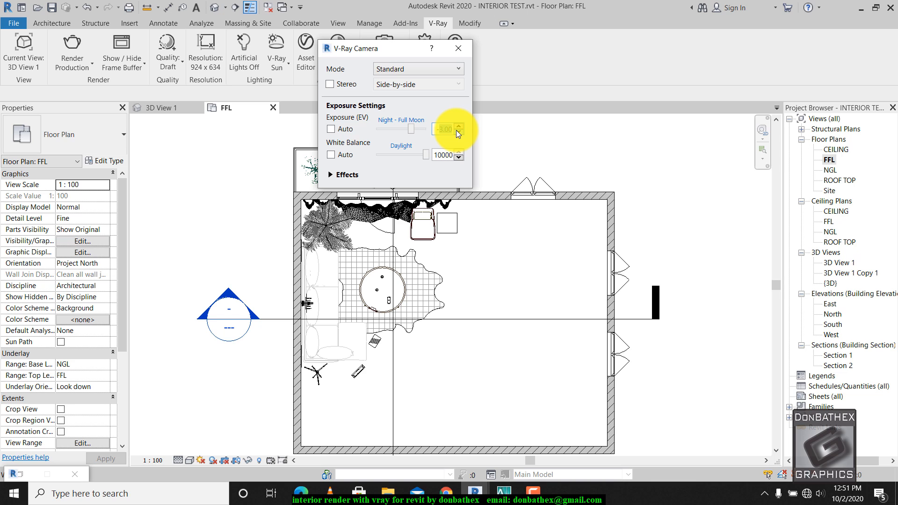
text(-4.45)
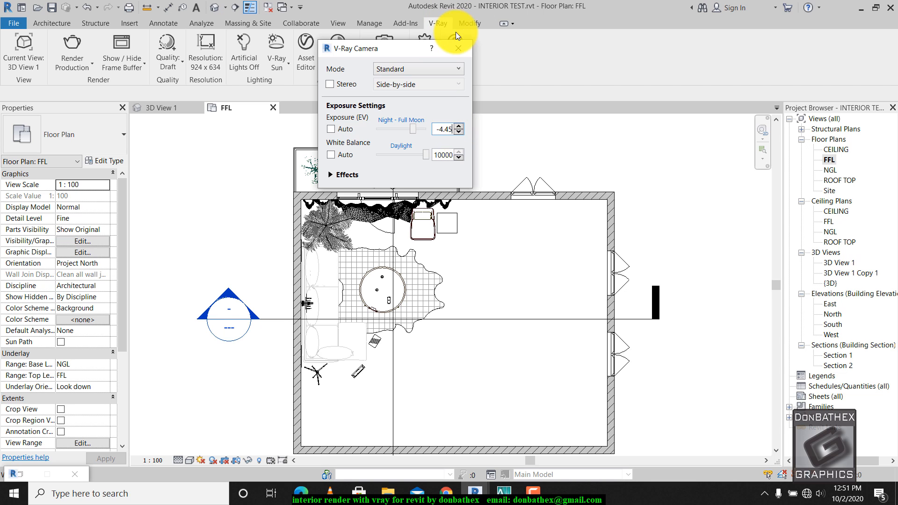
click(460, 48)
mouse_move(475, 492)
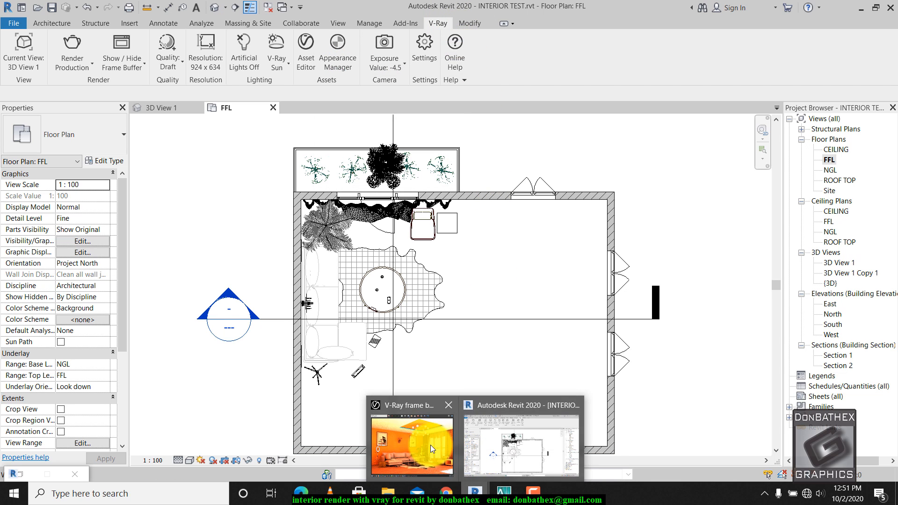
click(430, 445)
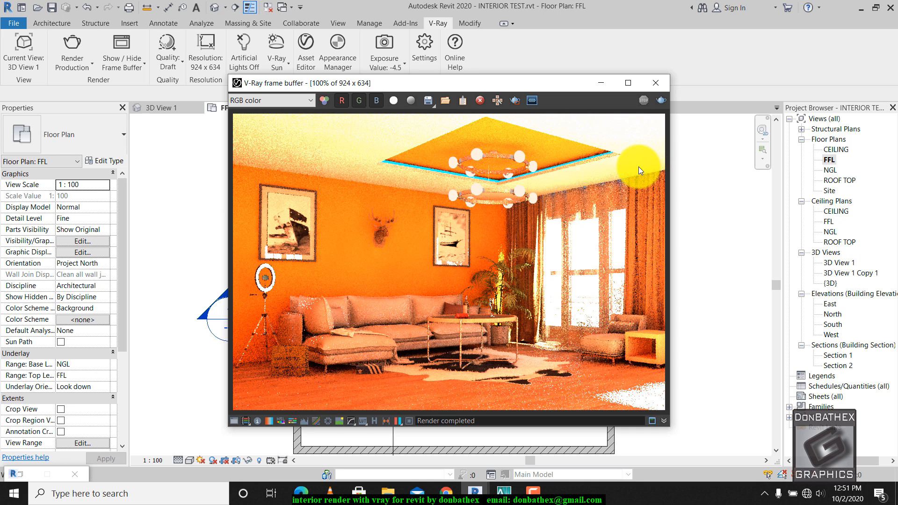
- Open the Section 1 view and bring the ceiling layers above the window into close view, leaving nothing selected
click(836, 356)
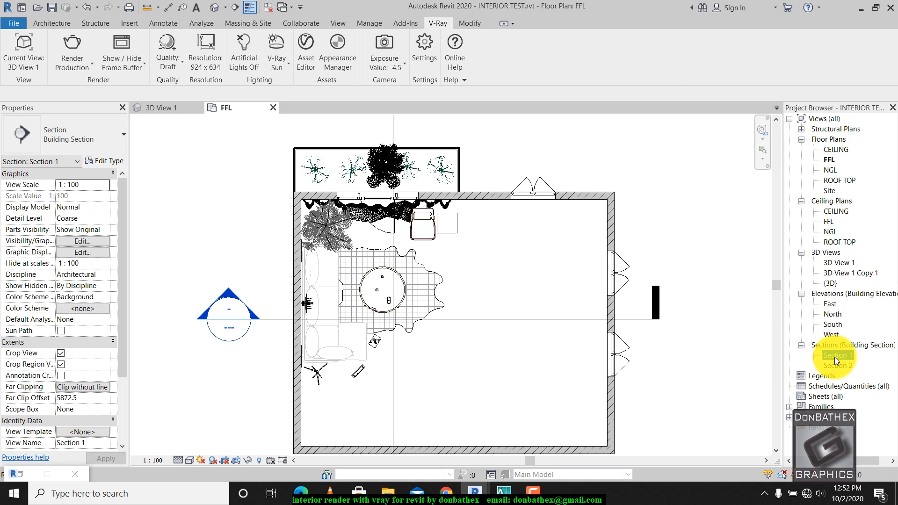
double_click(834, 357)
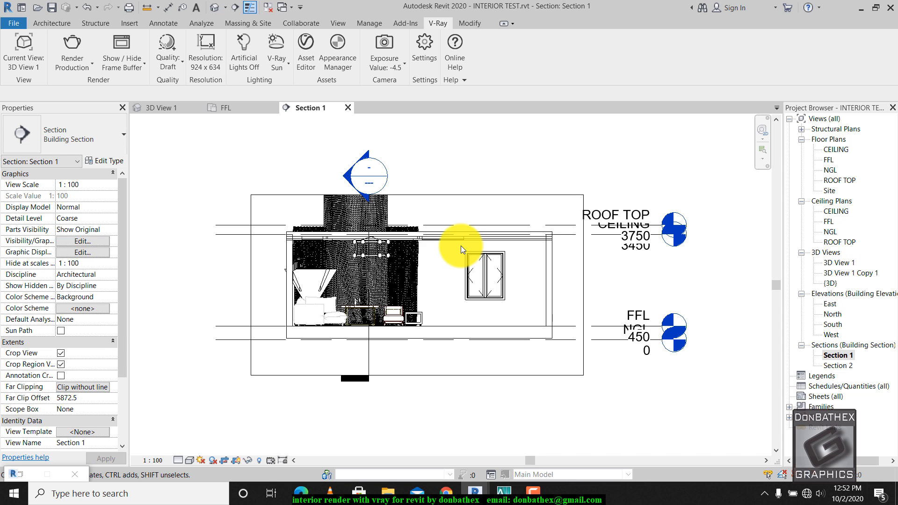
scroll(454, 233, up, 2)
scroll(456, 237, up, 6)
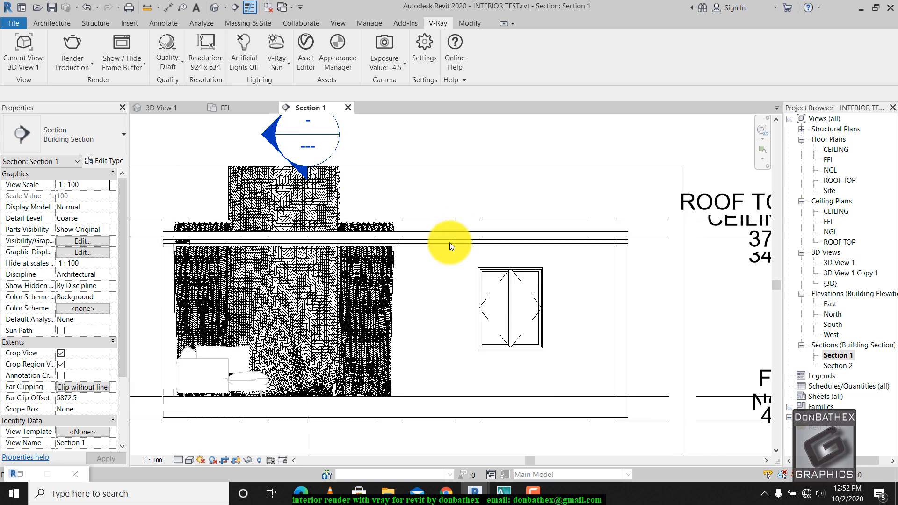
scroll(492, 235, down, 2)
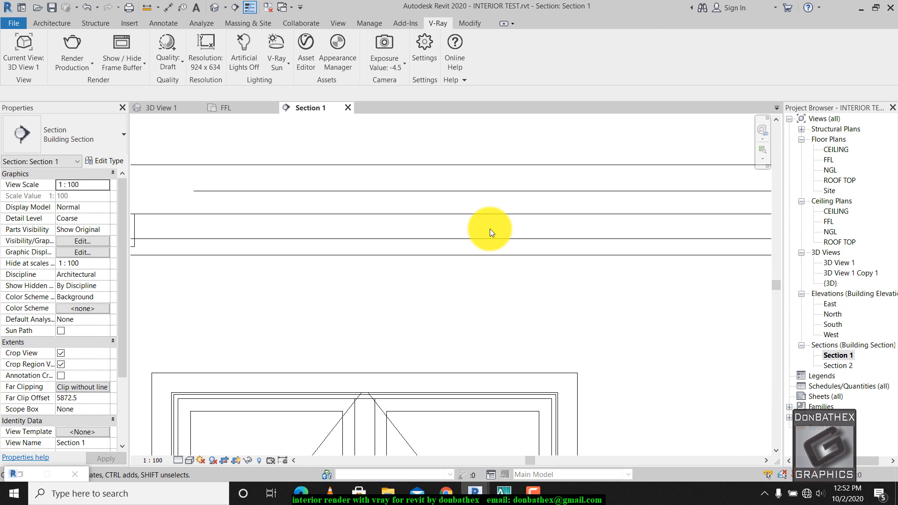
scroll(501, 224, down, 2)
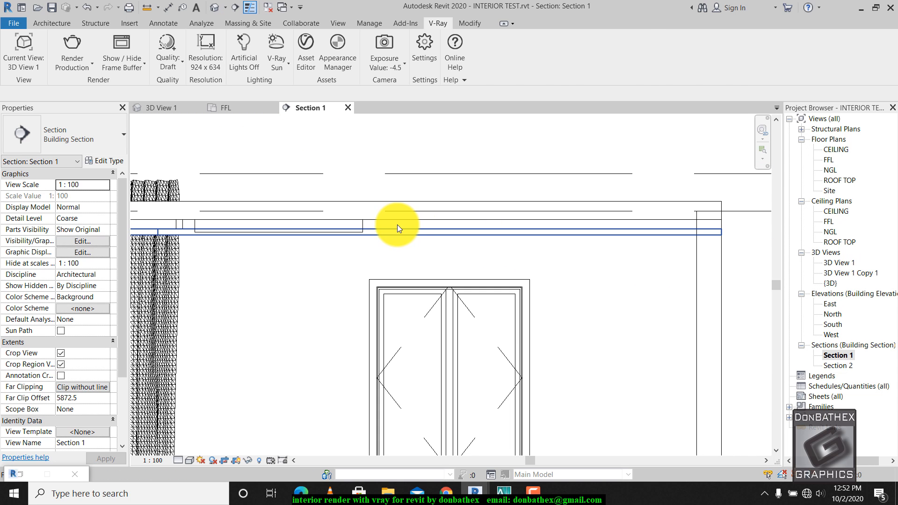
click(360, 226)
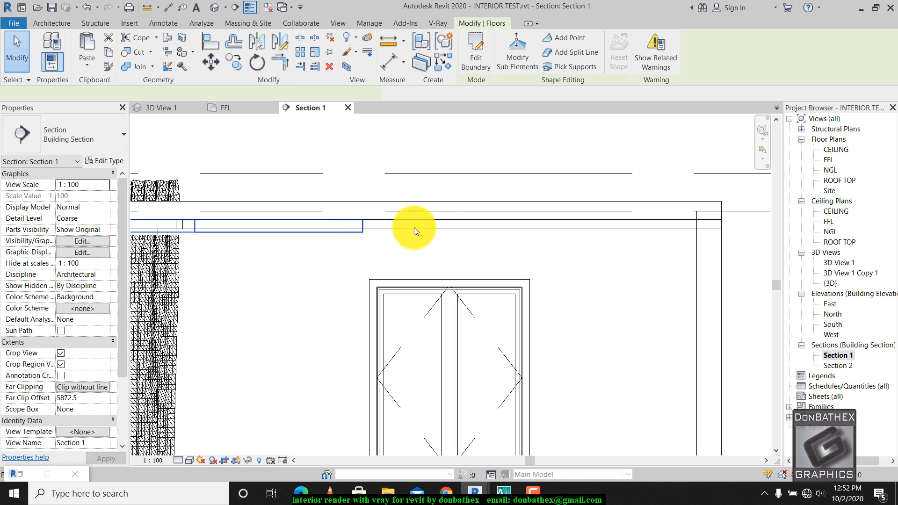
key(Escape)
scroll(454, 217, up, 2)
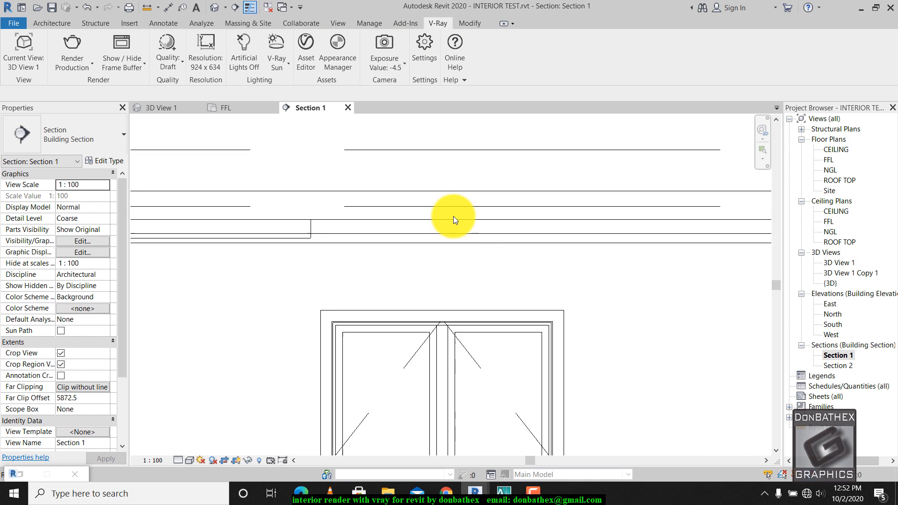
- Stretch the top of the recessed ceiling casework up to the CEILING level line in Section 1 and deselect it
click(447, 230)
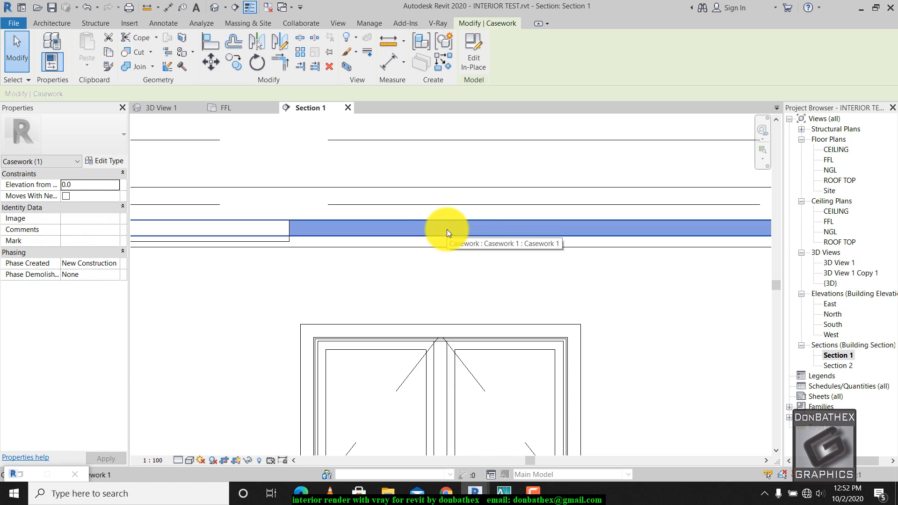
scroll(622, 257, down, 2)
scroll(320, 232, up, 4)
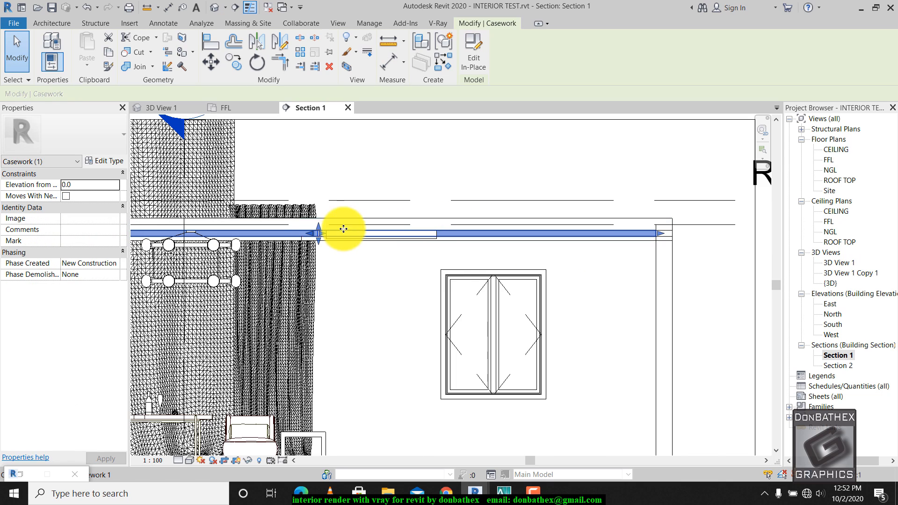
scroll(320, 232, up, 1)
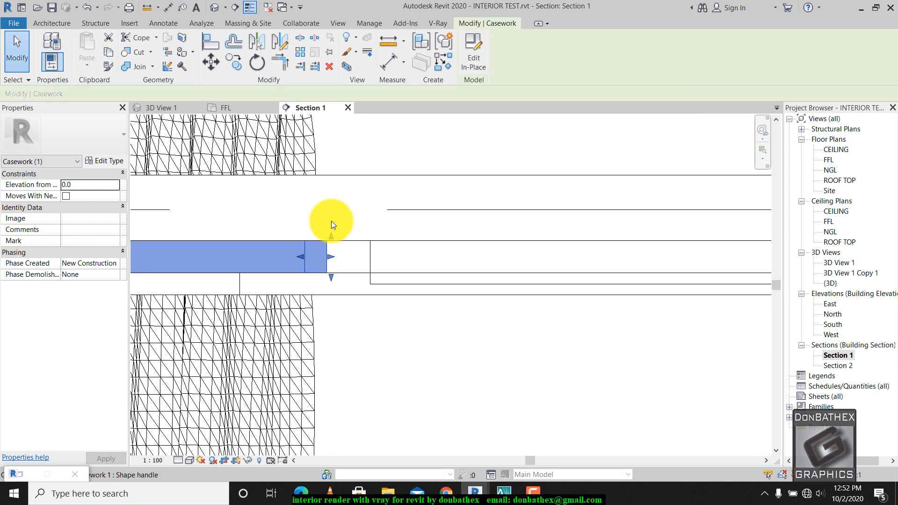
drag(332, 213, 332, 214)
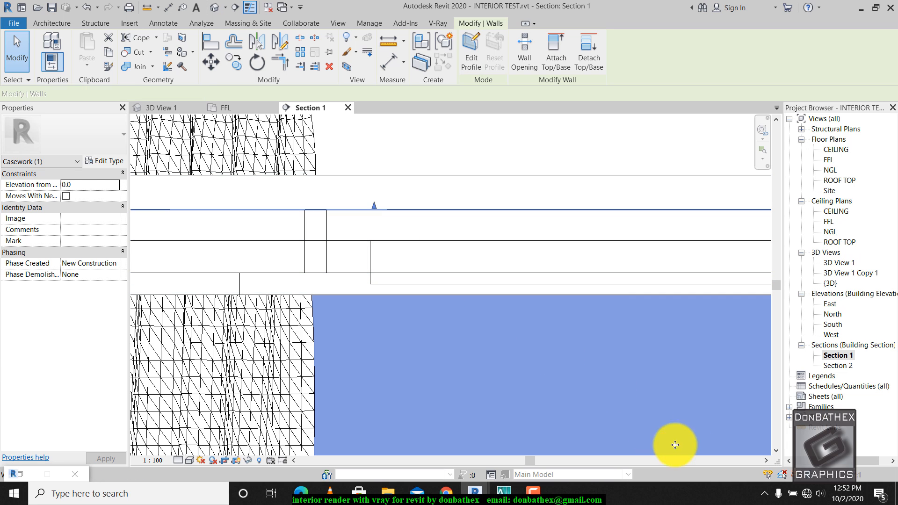
click(715, 449)
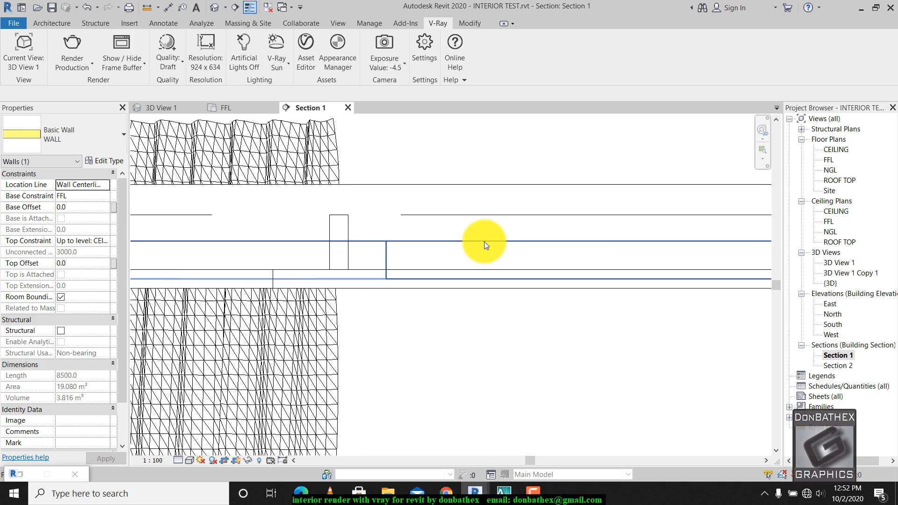
scroll(470, 232, down, 8)
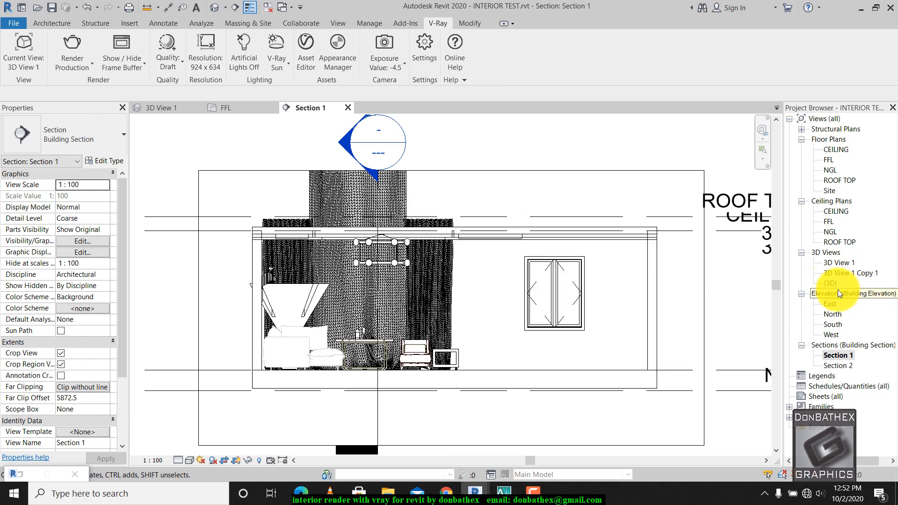
- Open 3D View 1 and examine the completed living room render in the V-Ray frame buffer
double_click(836, 261)
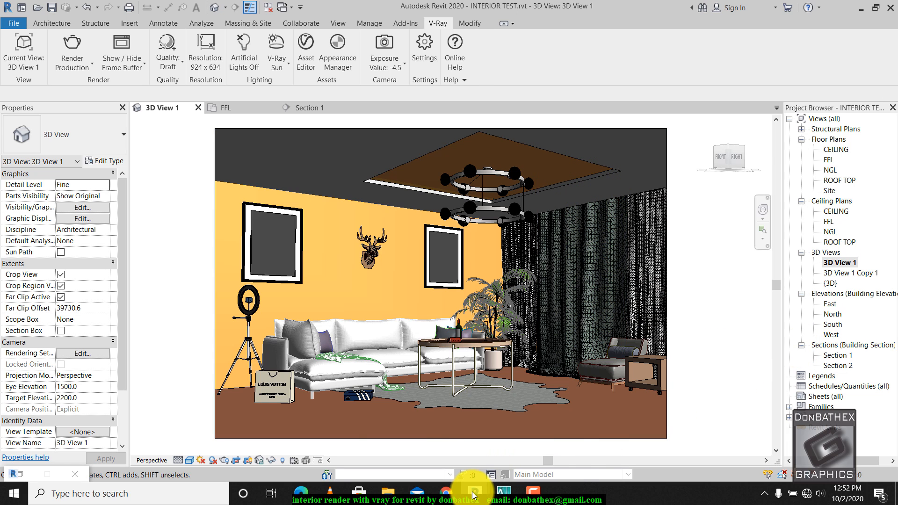
mouse_move(503, 489)
click(431, 456)
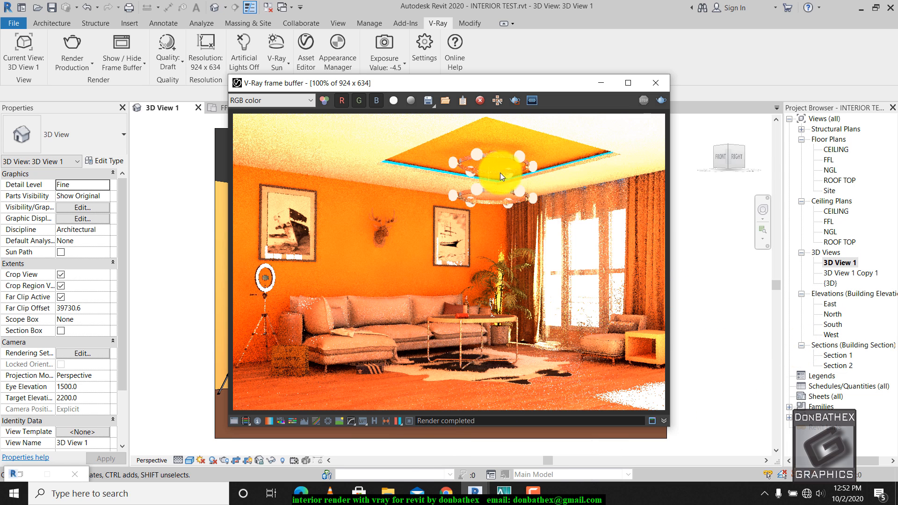
drag(393, 85, 389, 92)
scroll(488, 392, up, 4)
scroll(468, 358, down, 4)
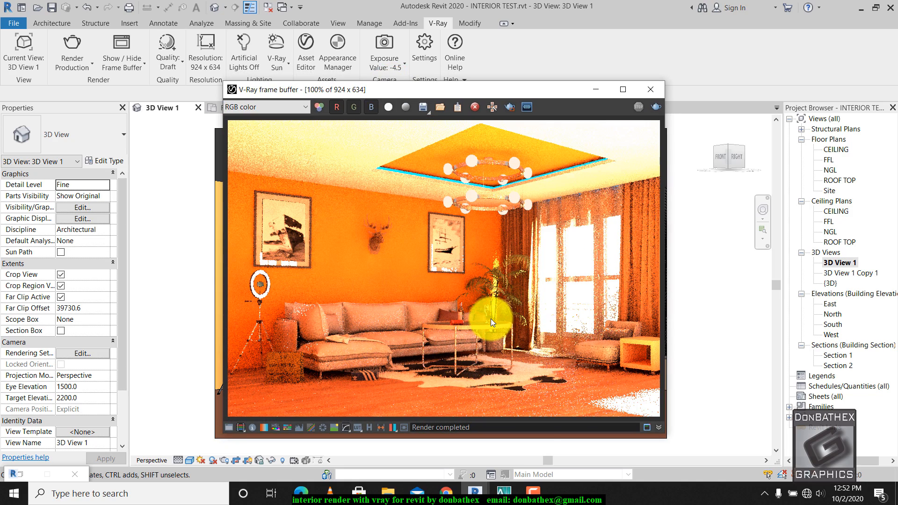
scroll(492, 319, down, 1)
scroll(496, 321, up, 1)
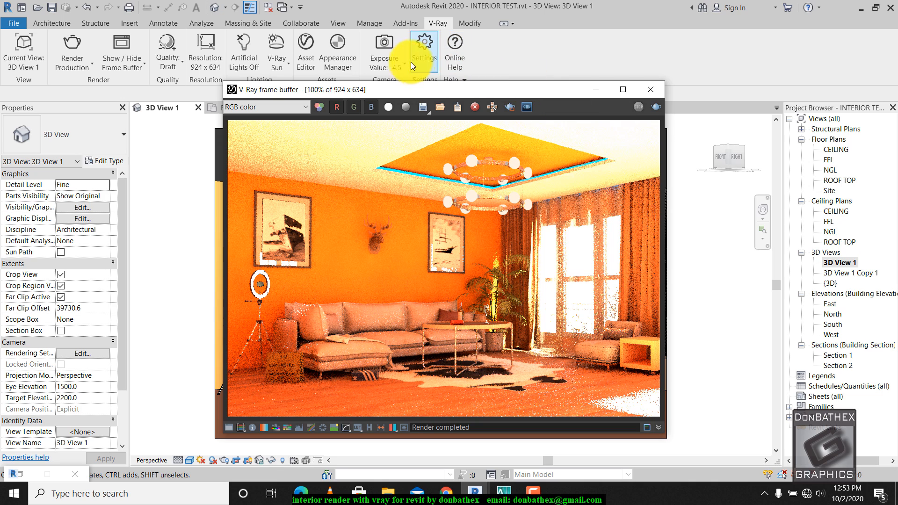
- Hide the frame buffer and check the V-Ray output resolution settings without changing them
click(591, 90)
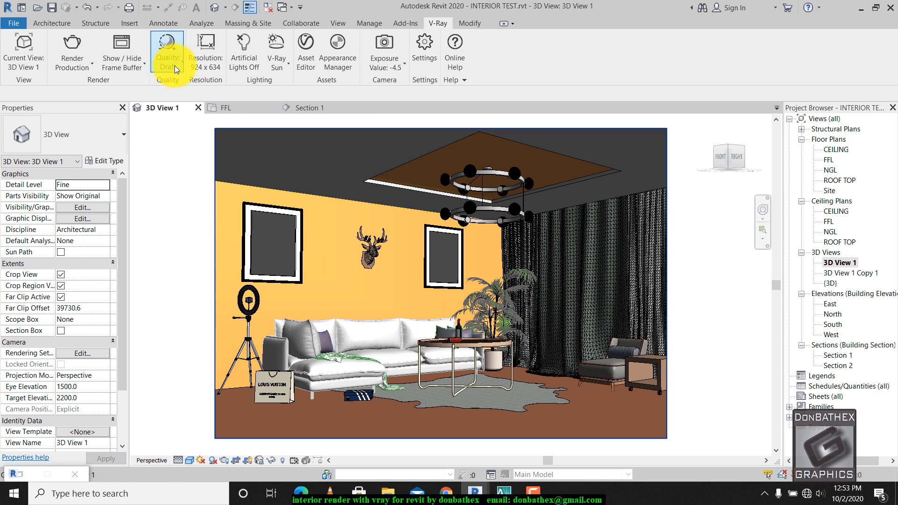
click(195, 65)
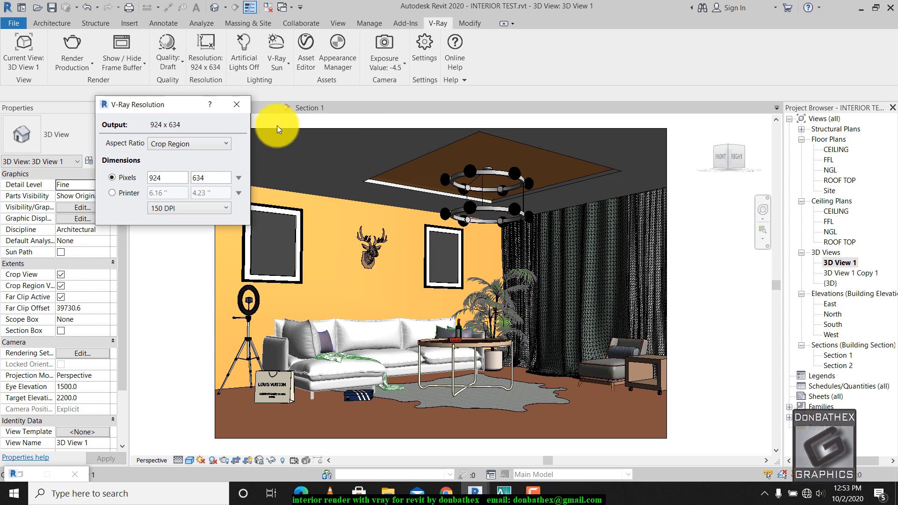
click(237, 105)
- Render 3D View 1 again in the V-Ray frame buffer, stop it during the later passes and minimize the frame buffer
mouse_move(481, 496)
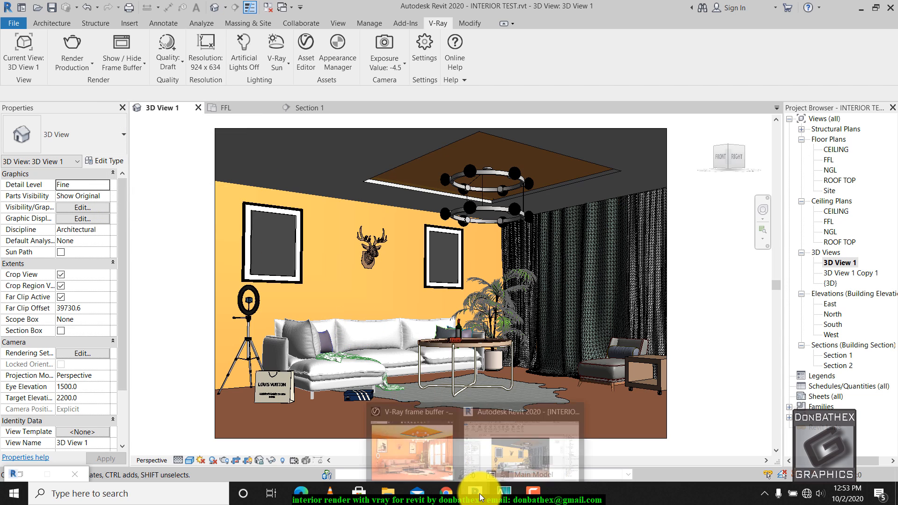
click(414, 444)
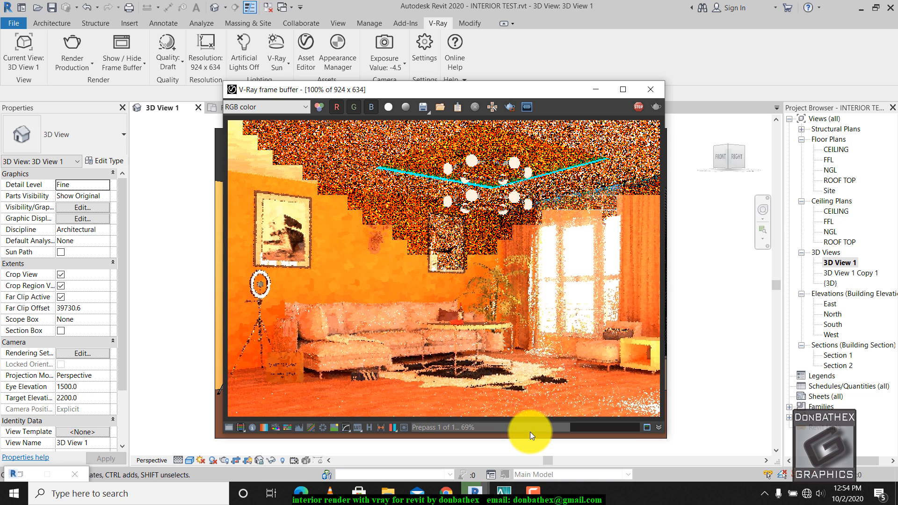
mouse_move(535, 493)
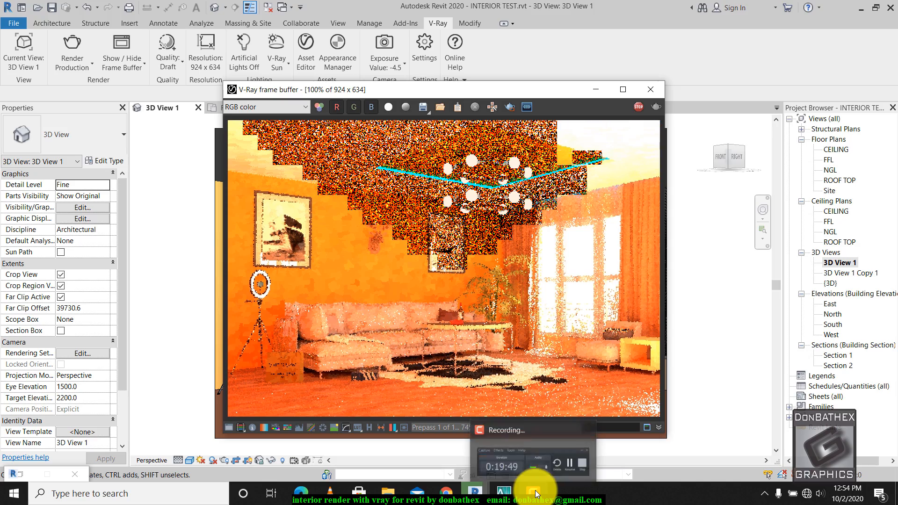
click(563, 462)
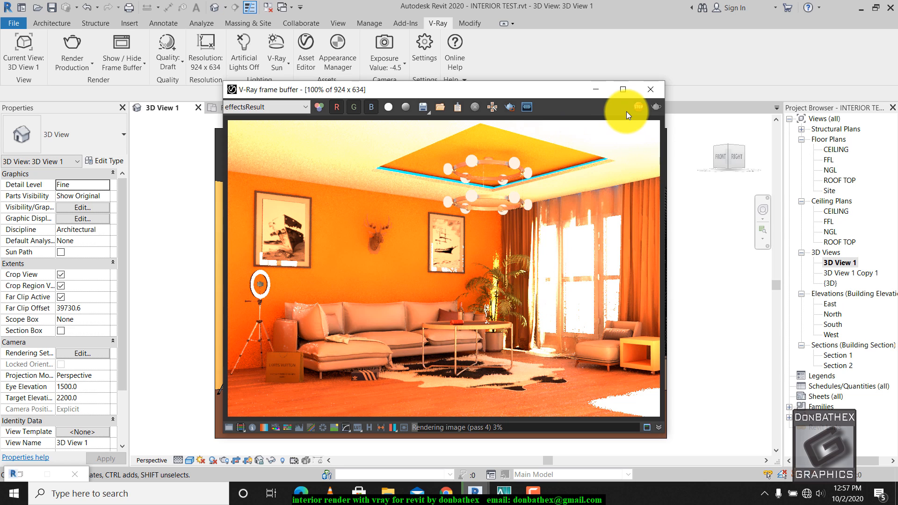
click(639, 106)
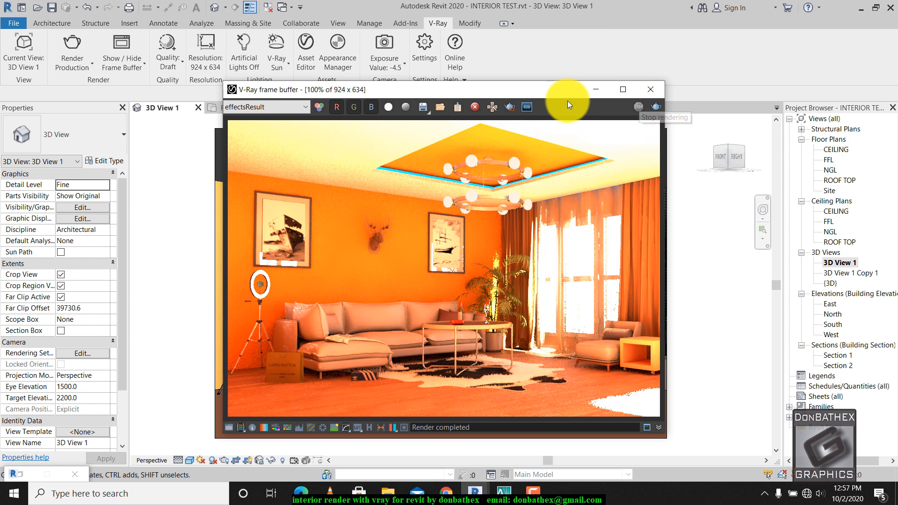
click(596, 89)
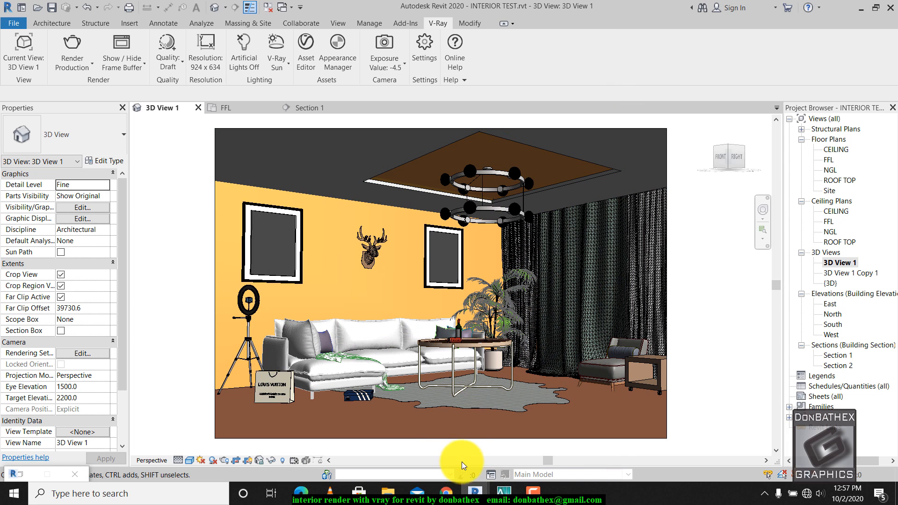
- Switch the V-Ray environment lighting to Dome Light and enable its HDR image
click(282, 65)
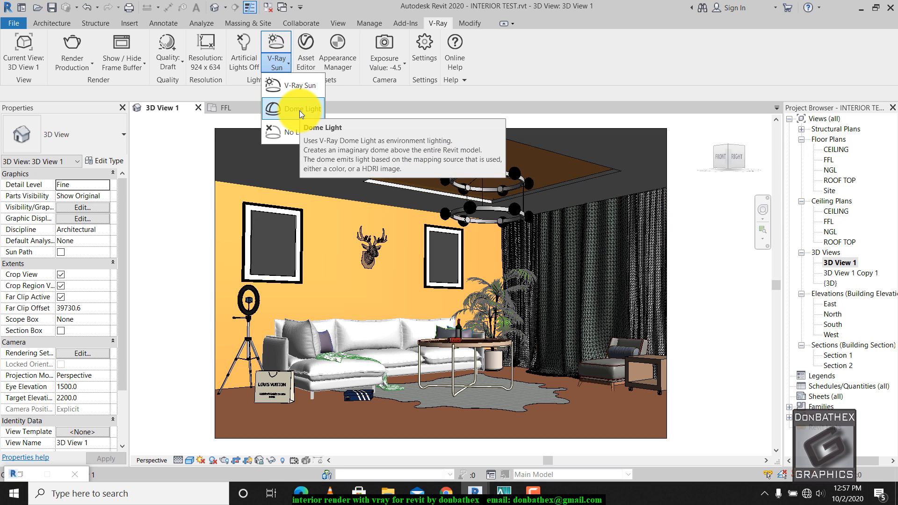
click(299, 110)
click(265, 56)
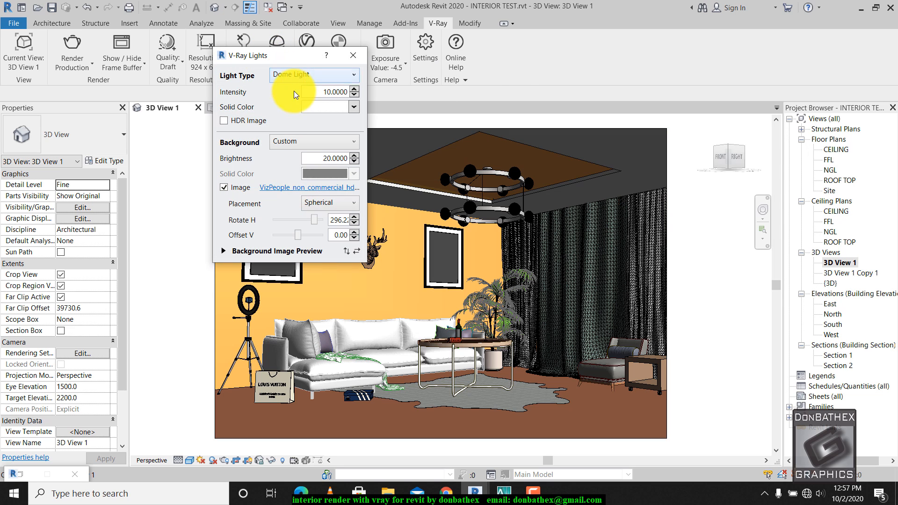
click(248, 120)
- Load a VizPeople_non_commercial HDR file from MY FILES (Z:) > DESKTOP2 > 3DM > HDRIs as the dome light's HDR image
click(343, 122)
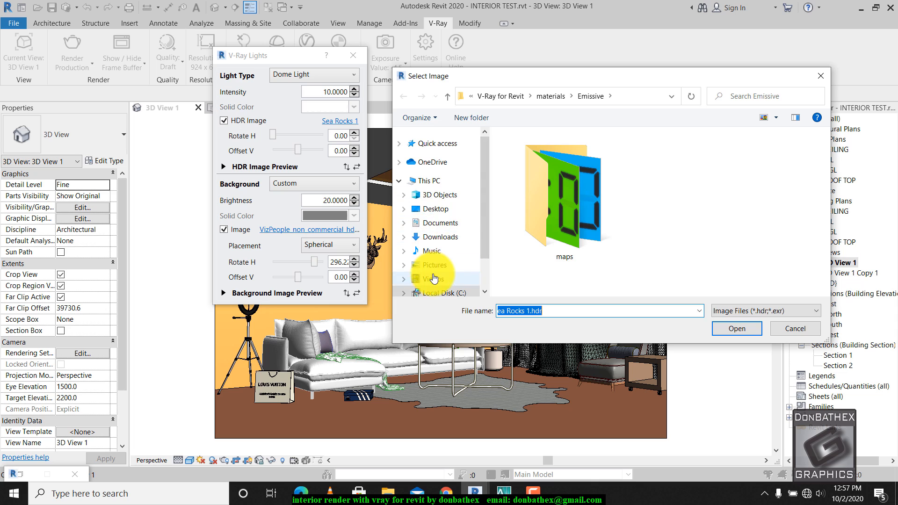
click(437, 266)
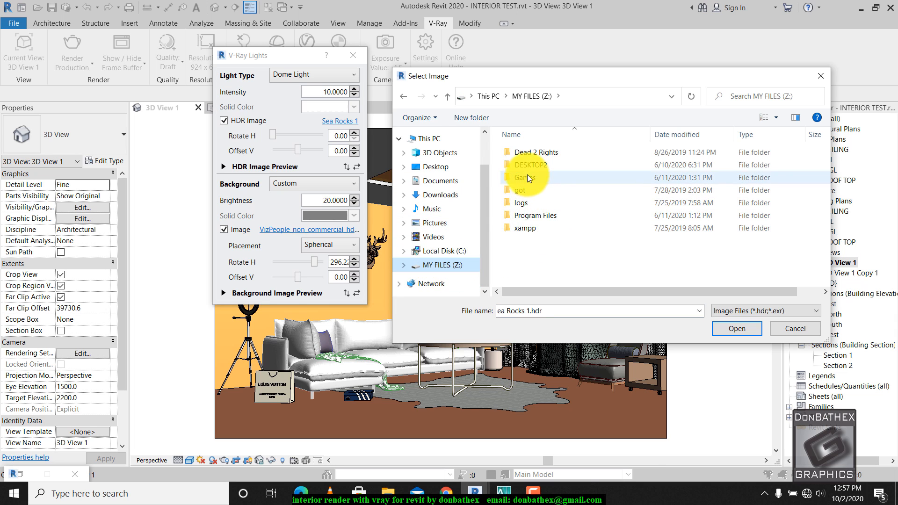
double_click(526, 165)
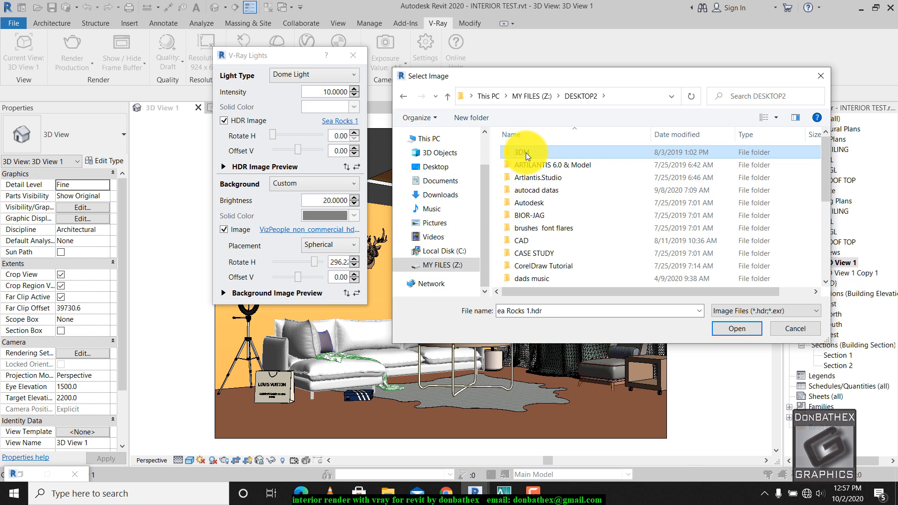
double_click(526, 153)
double_click(526, 178)
click(535, 252)
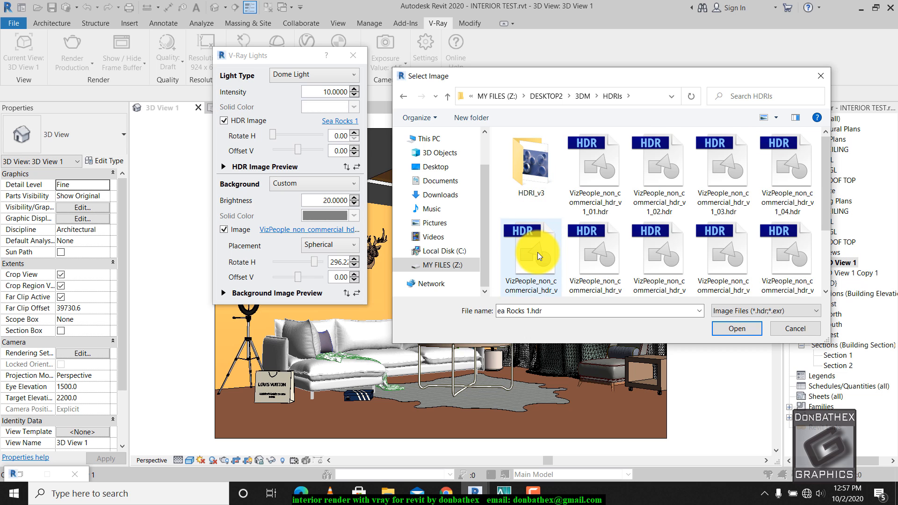
click(741, 333)
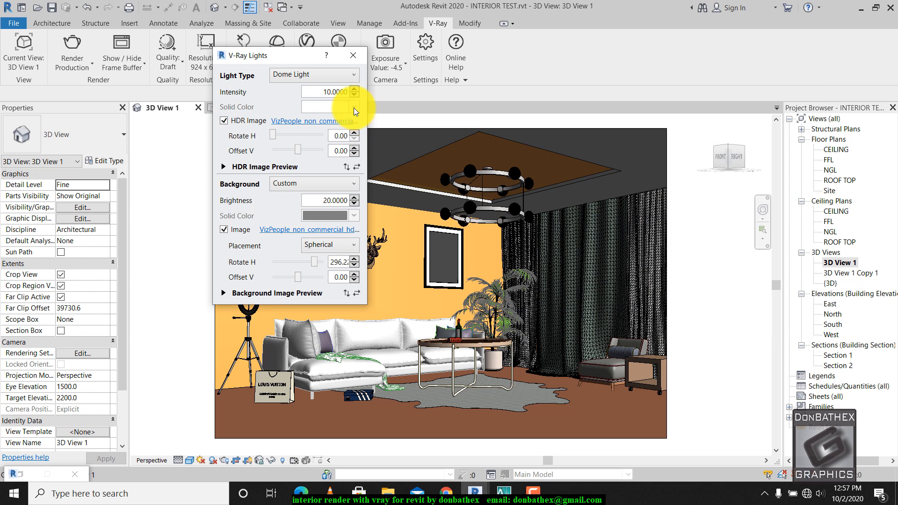
- Set the dome light's intensity to 300
double_click(321, 93)
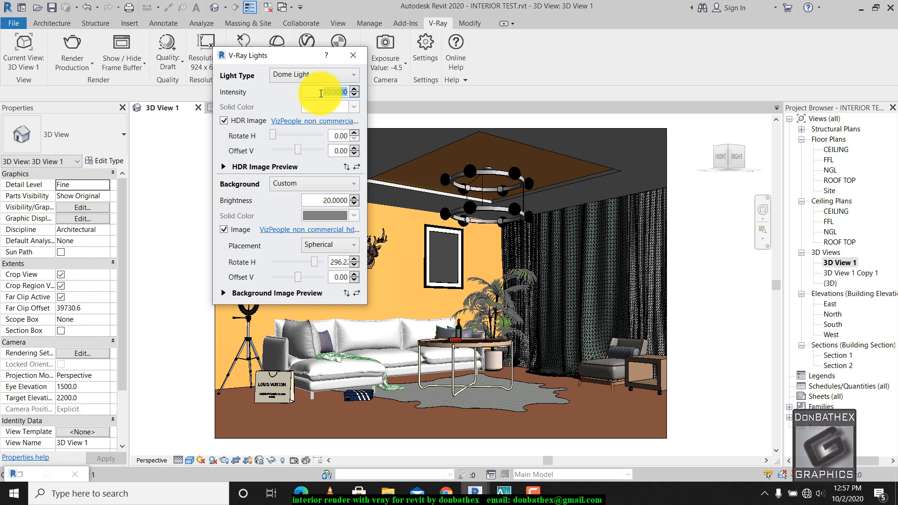
text(3)
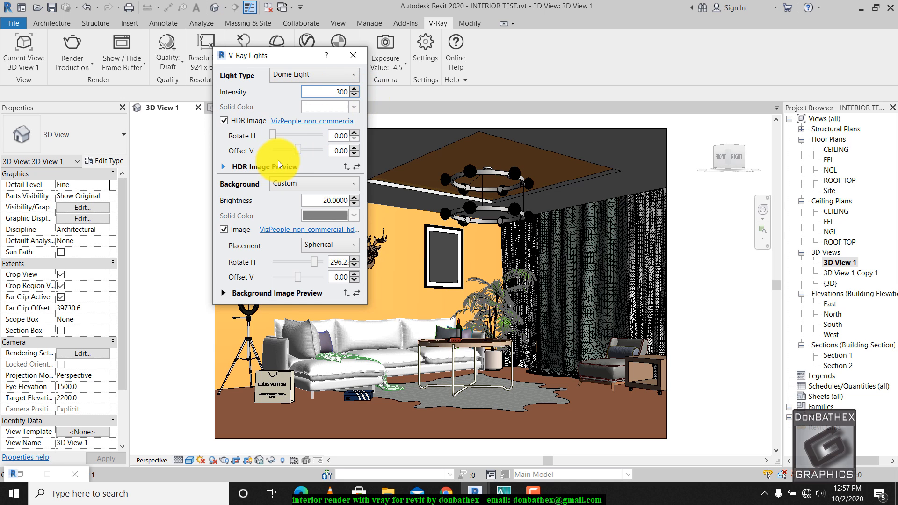
click(312, 90)
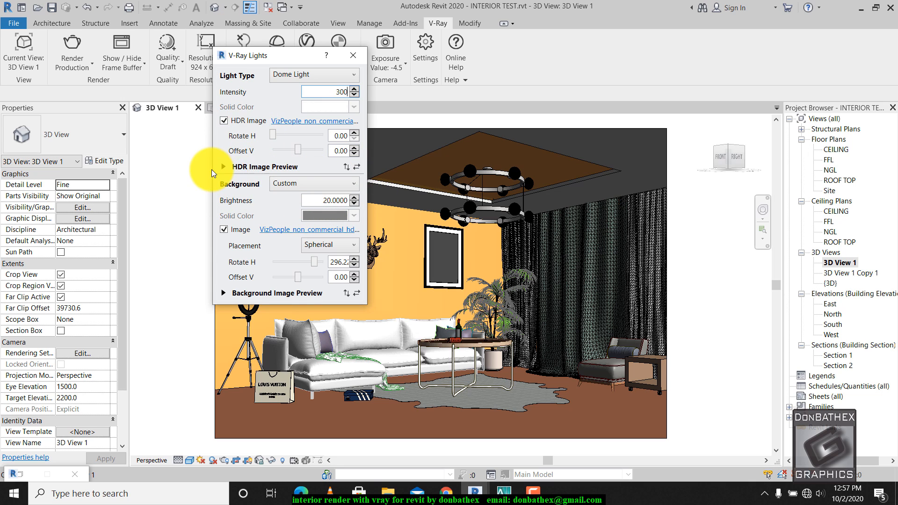
- Look through the background type options and close the V-Ray light settings
click(297, 184)
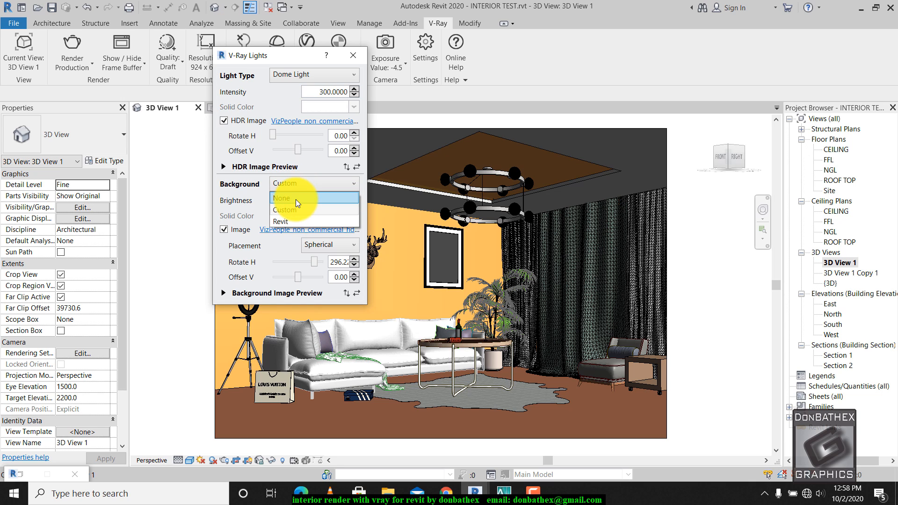
click(237, 206)
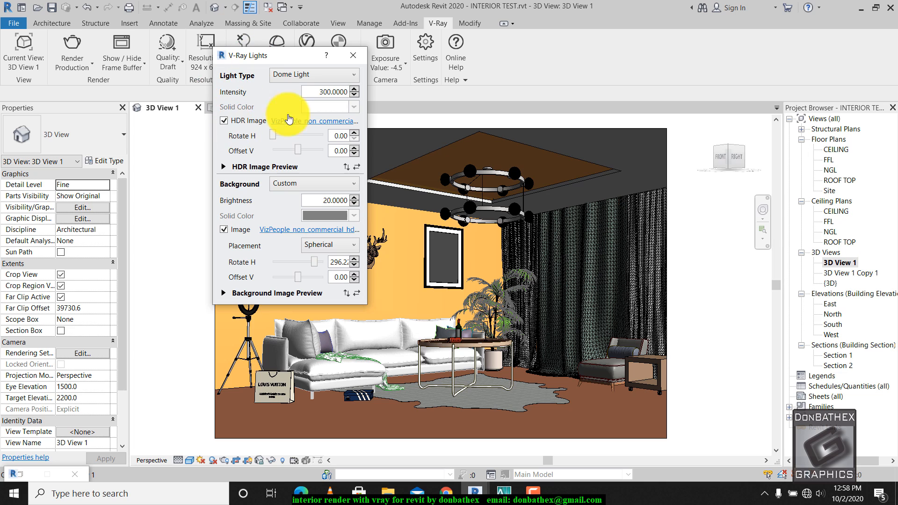
click(350, 59)
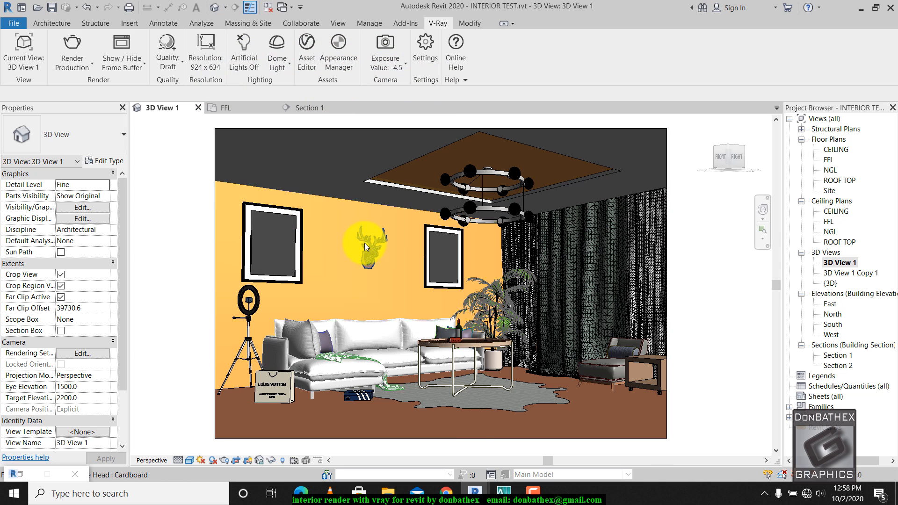
- Bring up the V-Ray frame buffer, render 3D View 1 again, stop it during the prepass and minimize the frame buffer
mouse_move(475, 492)
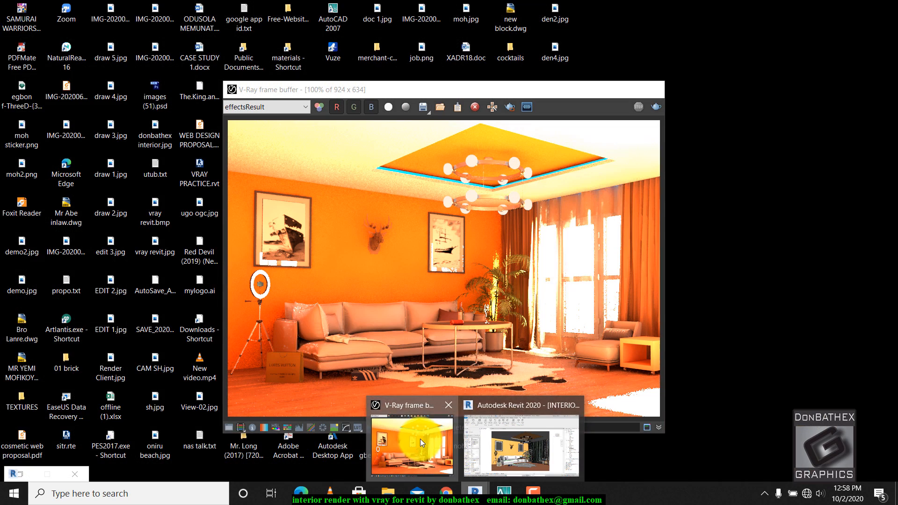
click(420, 438)
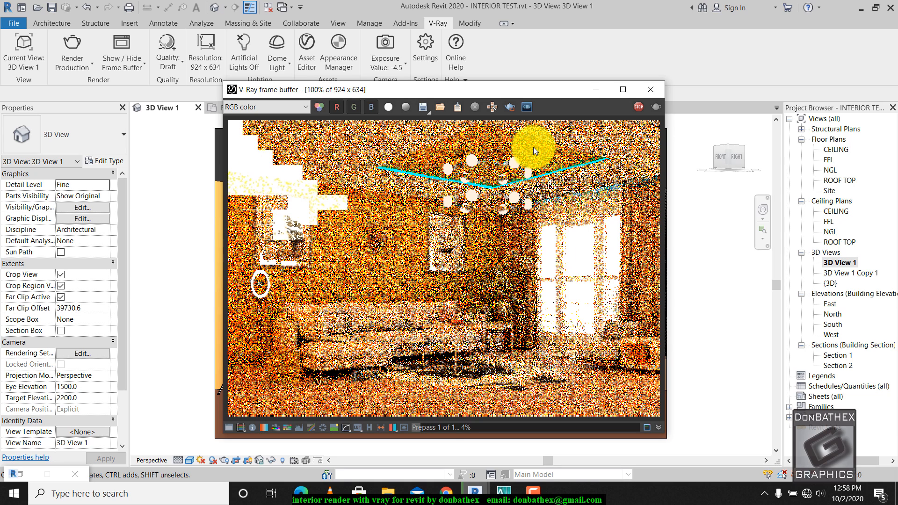
click(638, 107)
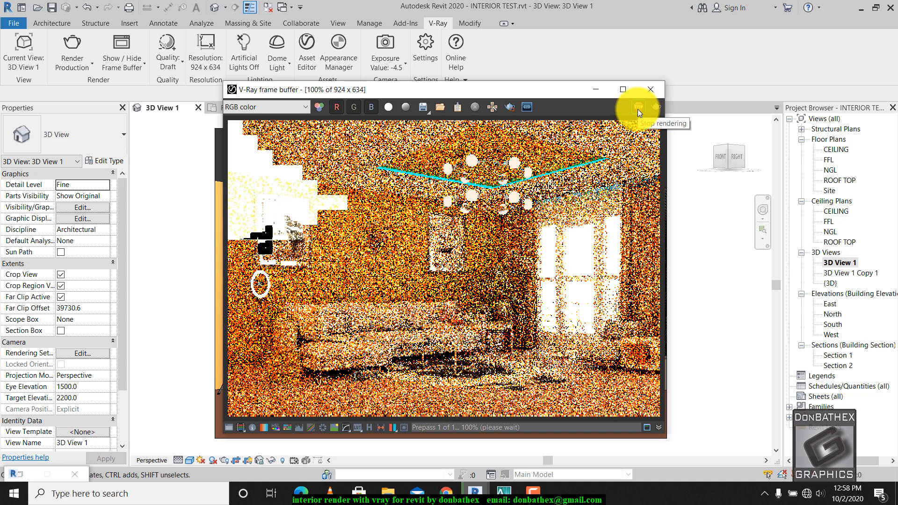
click(594, 90)
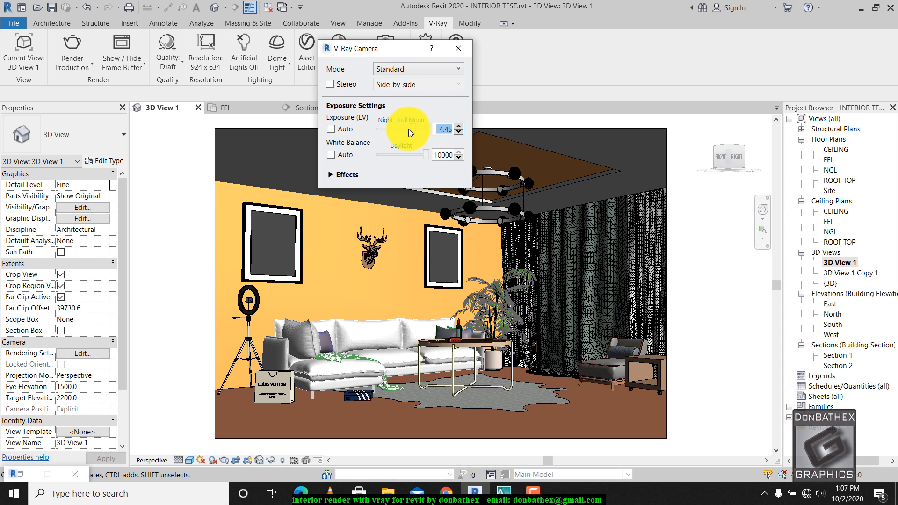
- Raise the V-Ray camera's exposure value to 7.6 and close the camera settings
text(2.70)
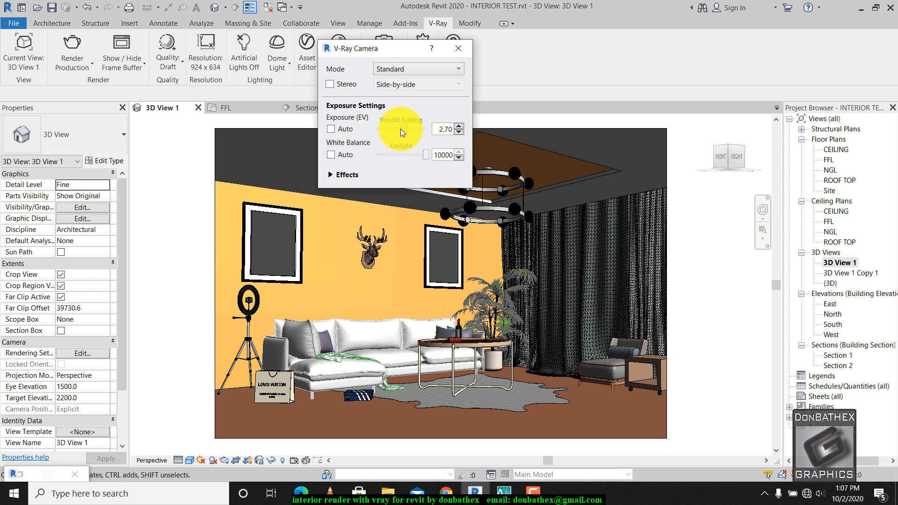
drag(401, 128, 395, 130)
click(447, 51)
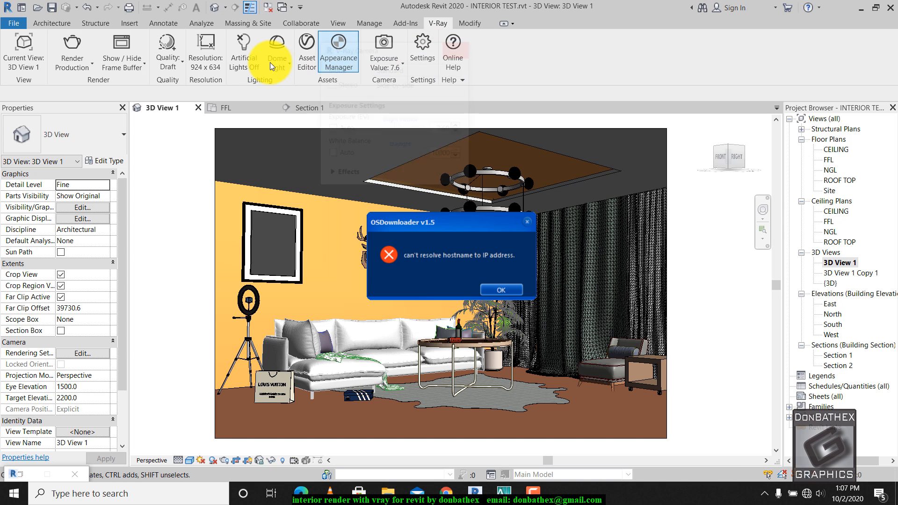
- Set the dome light's intensity to 200
click(276, 43)
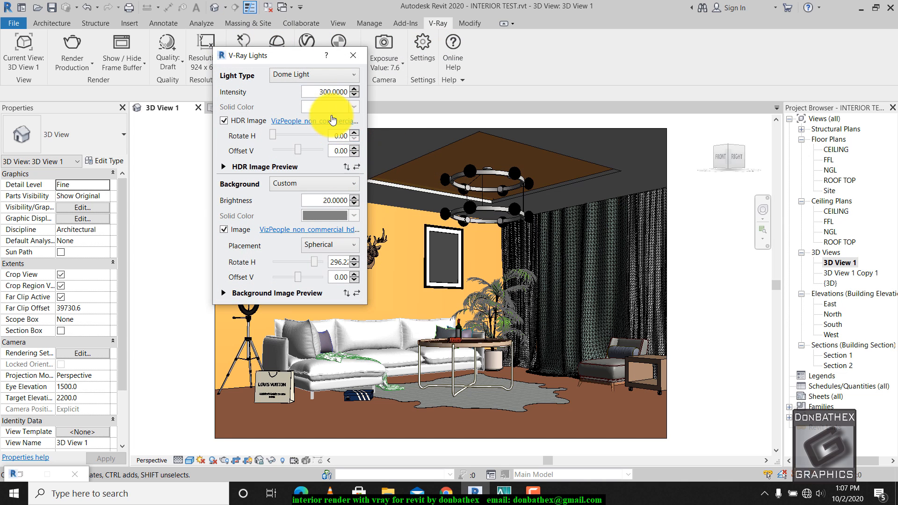
double_click(323, 91)
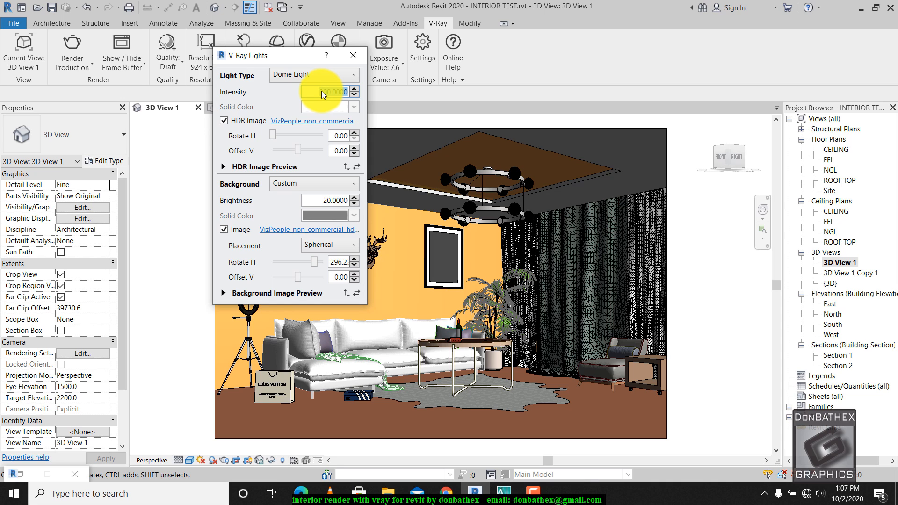
text(200)
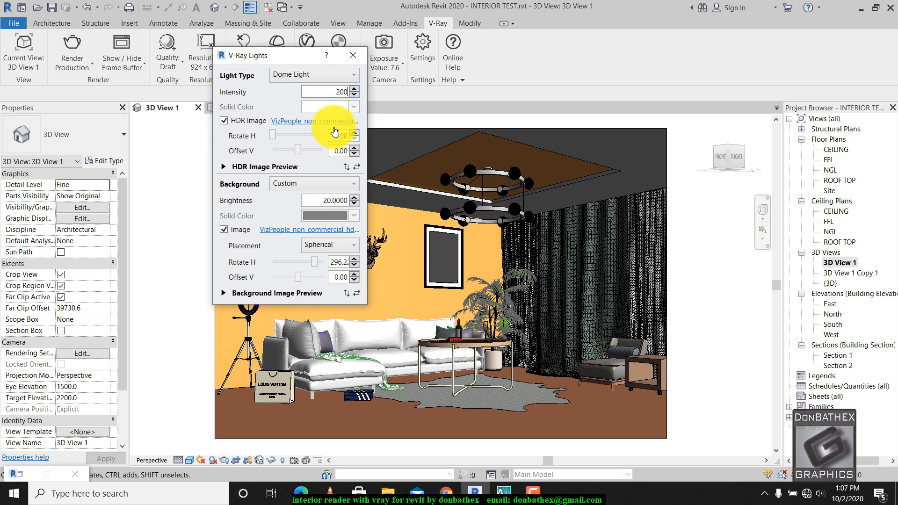
key(Return)
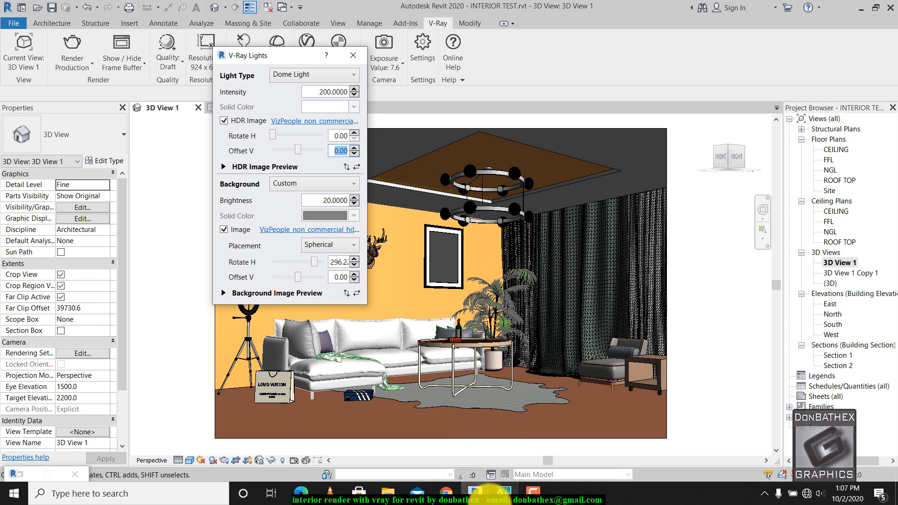
- Render 3D View 1 with V-Ray to completion and reposition the frame buffer so the whole image can be seen
click(72, 46)
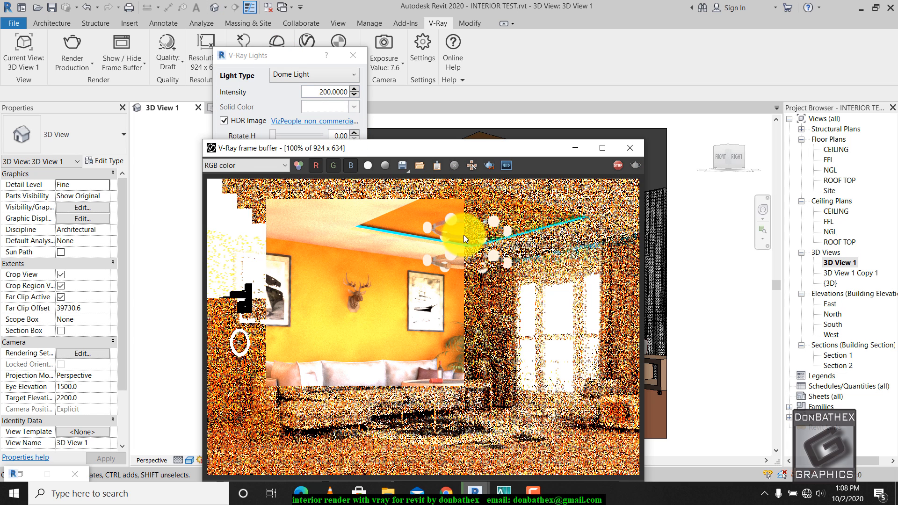
drag(444, 152, 442, 80)
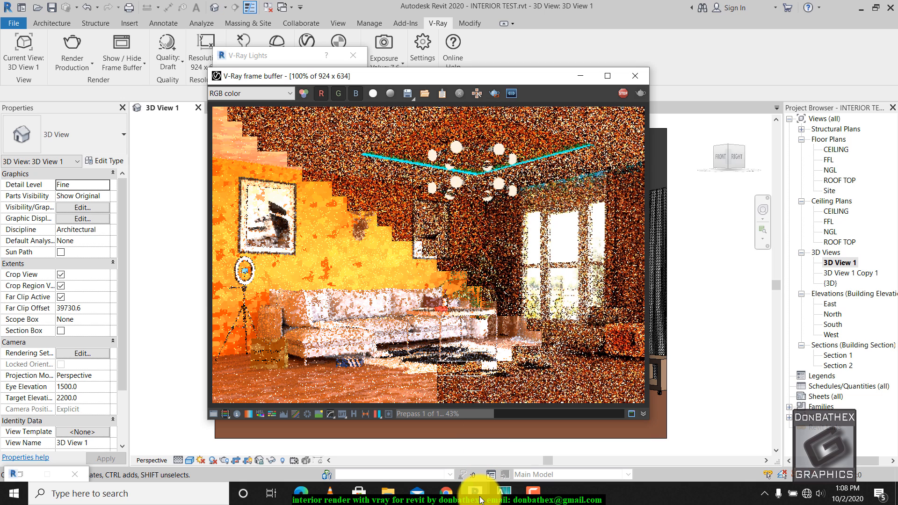
click(544, 490)
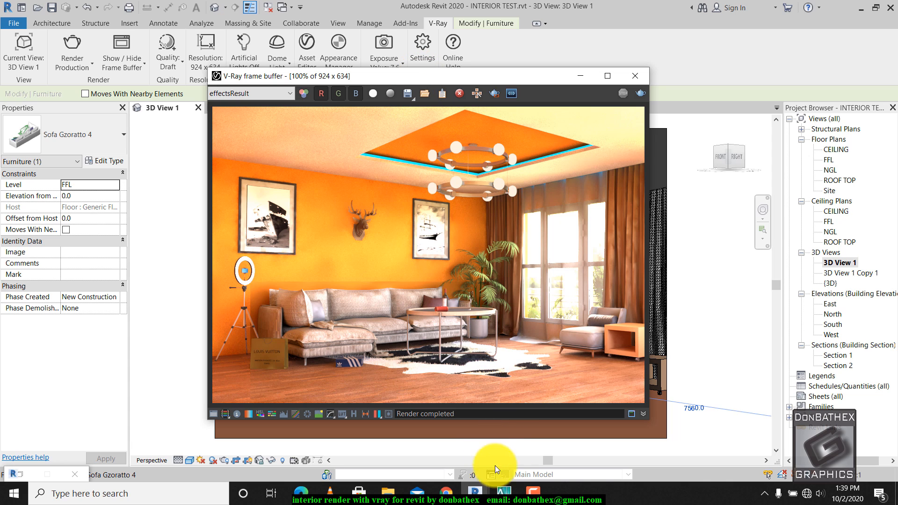
click(533, 490)
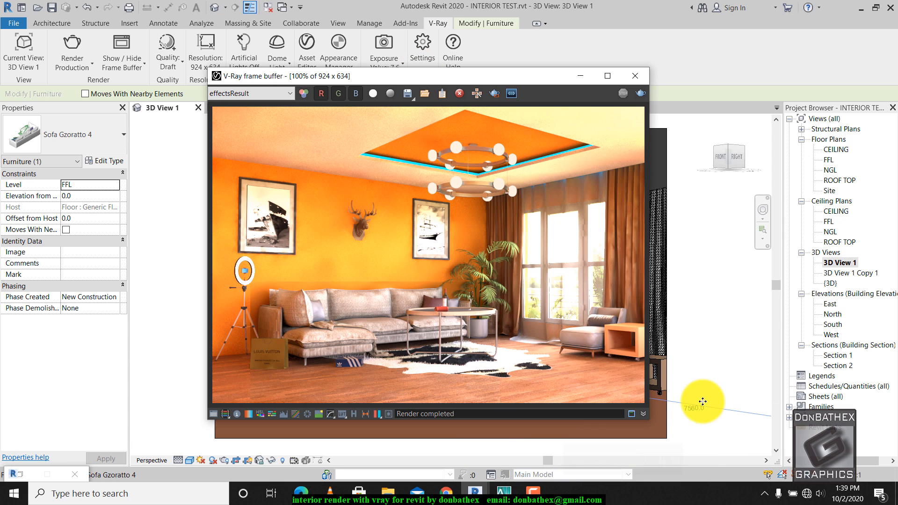
- Open the V-Ray Appearance Manager, review the finished render in the frame buffer and minimize it
click(343, 56)
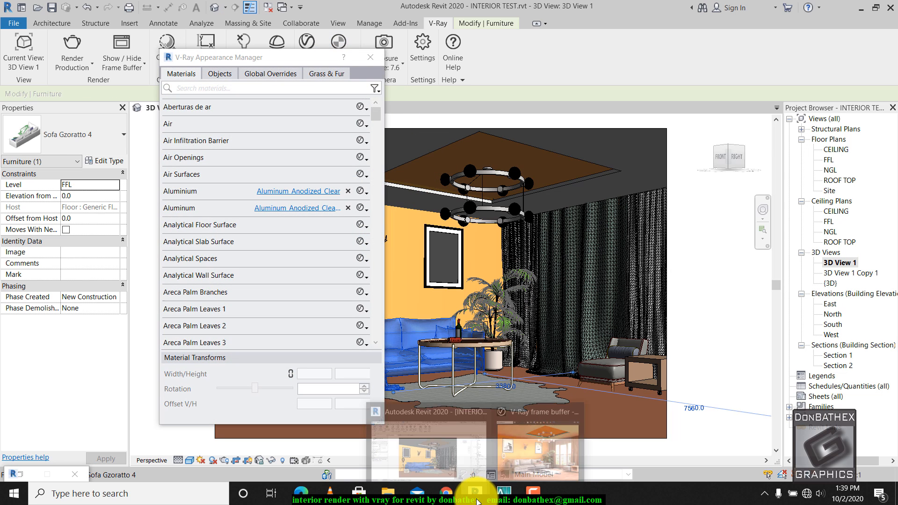
mouse_move(475, 492)
click(529, 449)
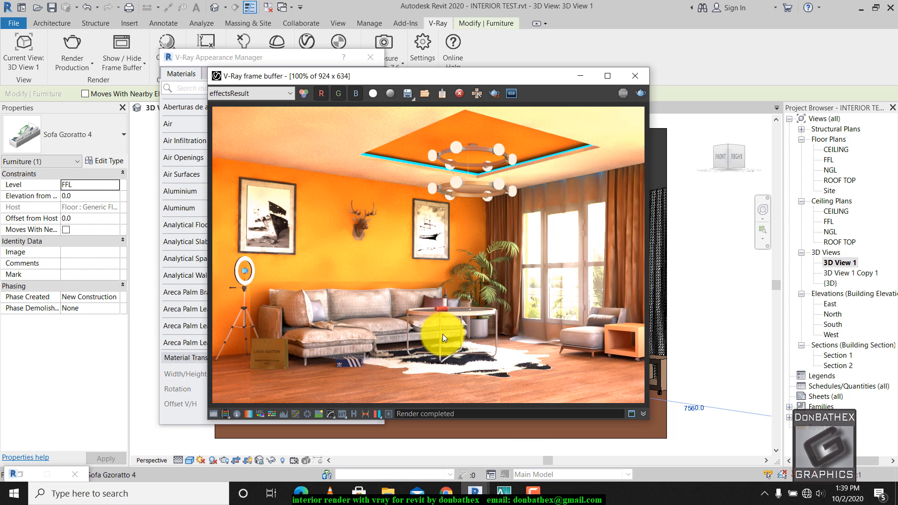
click(573, 76)
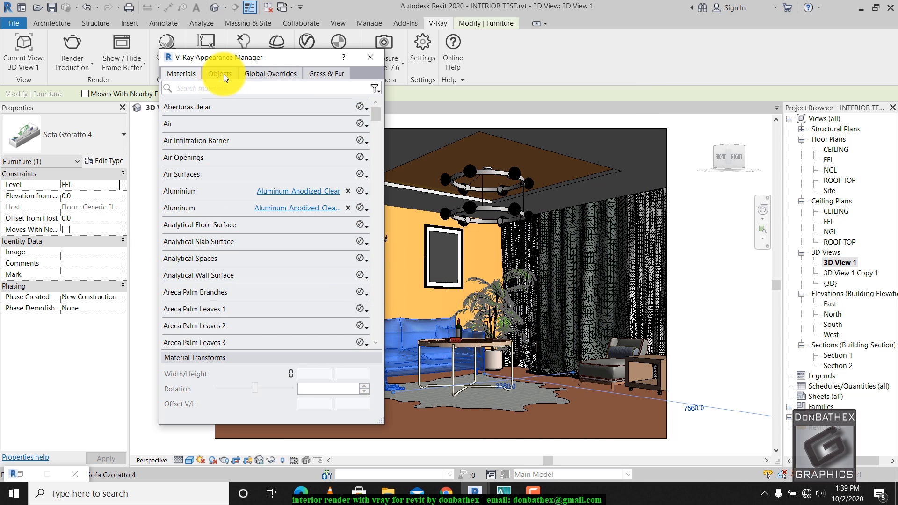
- Filter the material list to mapped materials and assign Flooring_Laminate_D_Wide_250cm.vrmat from the Wood & Laminate folder to TERRAZO
click(374, 89)
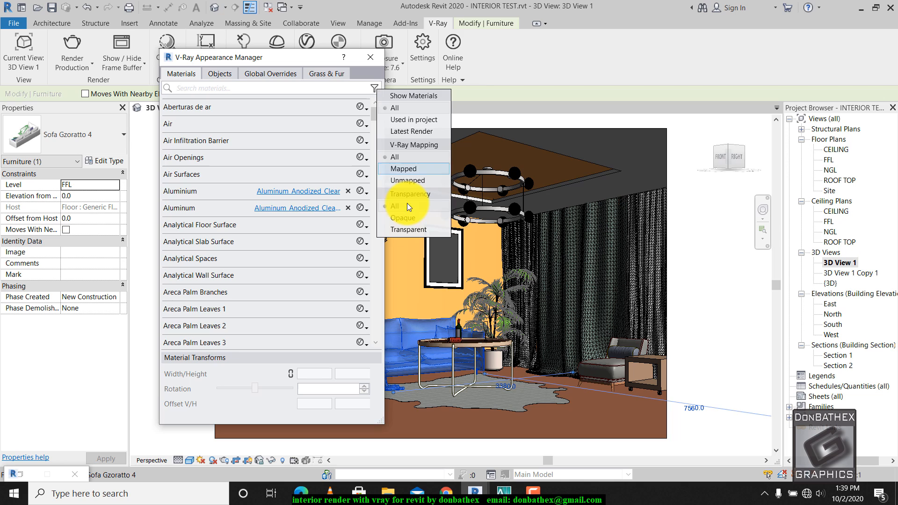
click(391, 169)
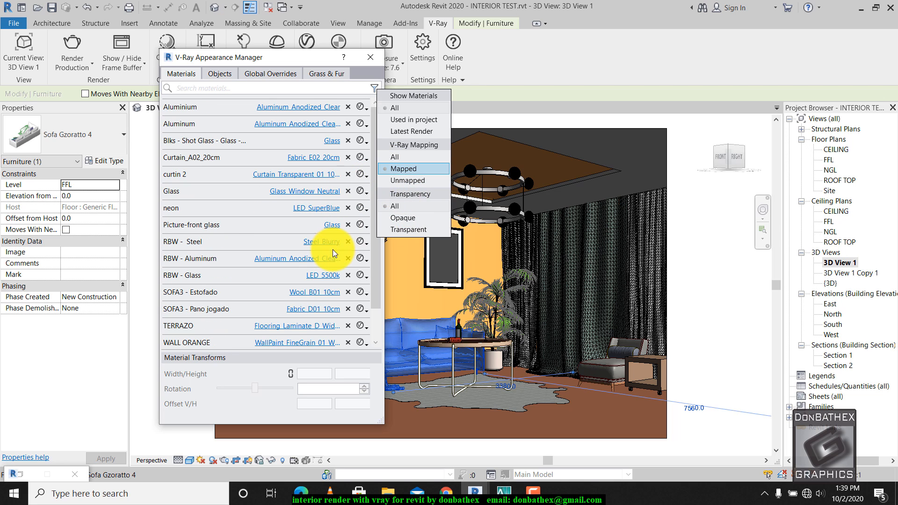
click(217, 330)
scroll(206, 321, down, 1)
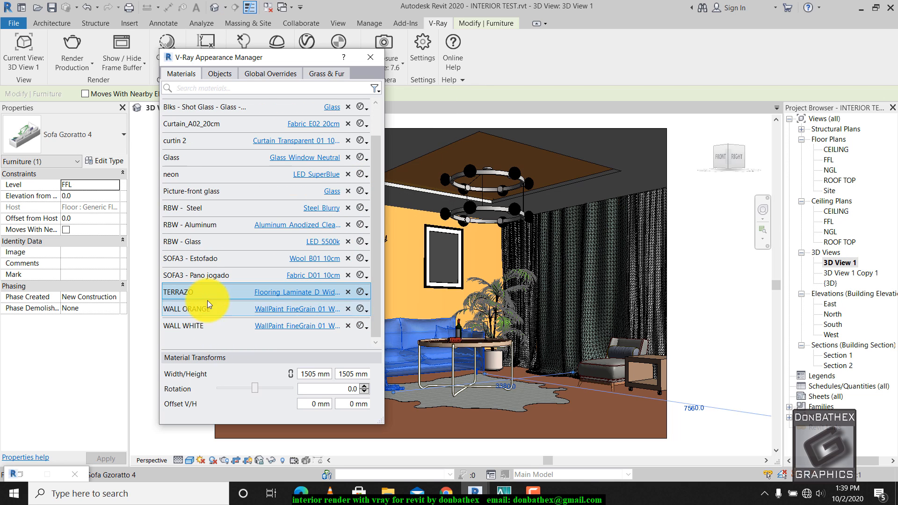
double_click(207, 294)
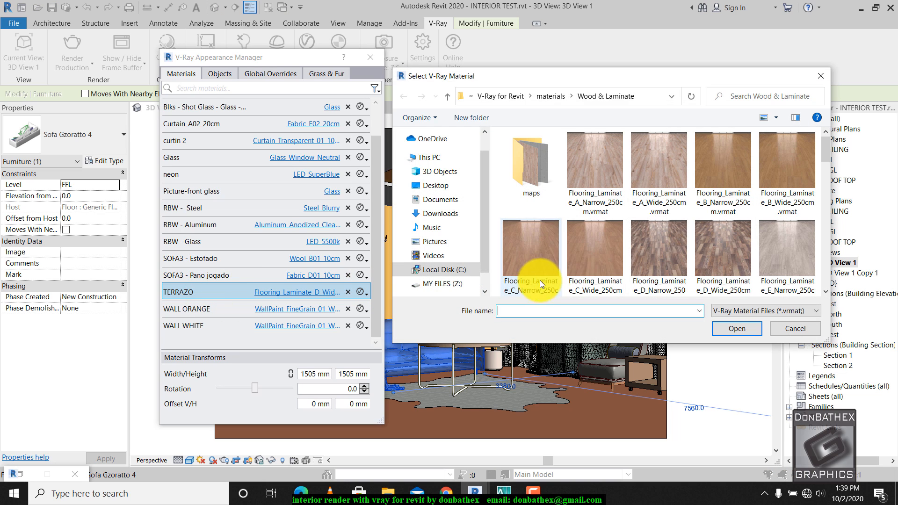
mouse_move(821, 157)
mouse_down()
mouse_move(815, 253)
mouse_move(822, 184)
mouse_move(814, 157)
mouse_up()
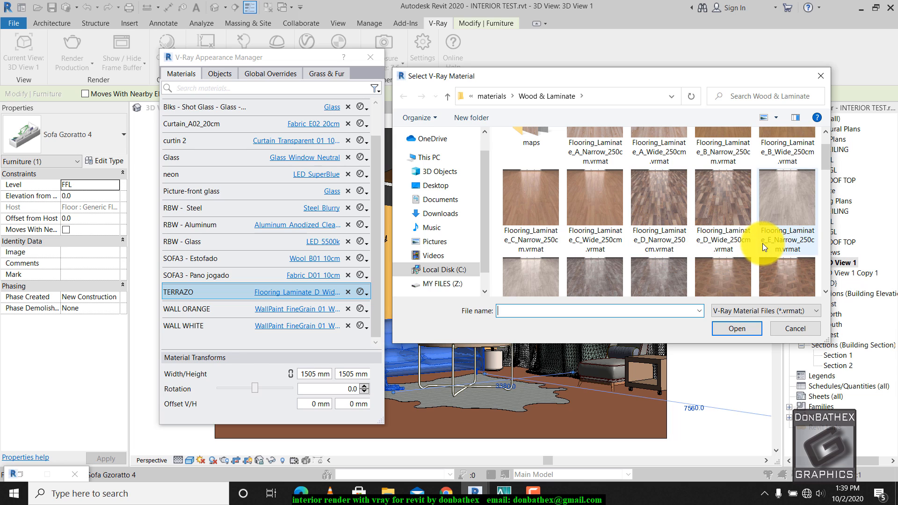
click(729, 230)
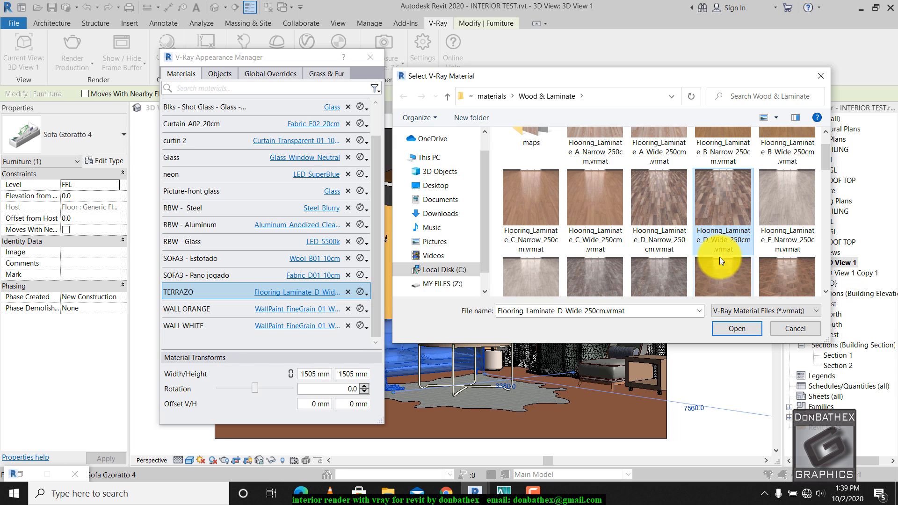
click(728, 327)
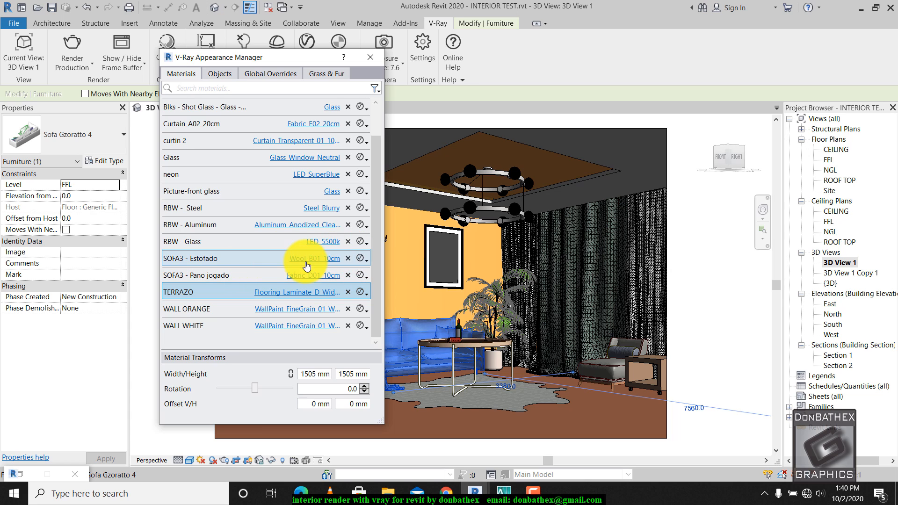
- Inspect the diffuse, reflection and bump settings of TERRAZO's laminate material in the Asset Editor, and close the open windows and error message
drag(377, 241, 378, 206)
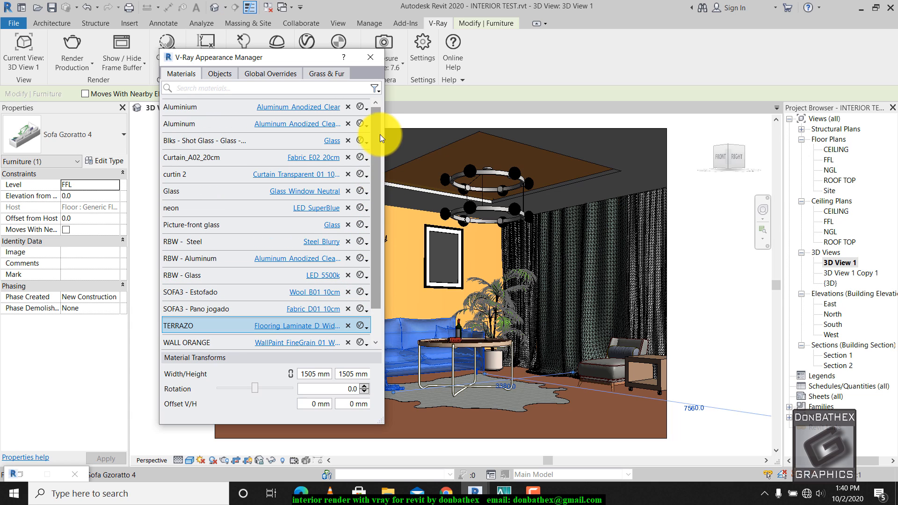
scroll(373, 238, down, 2)
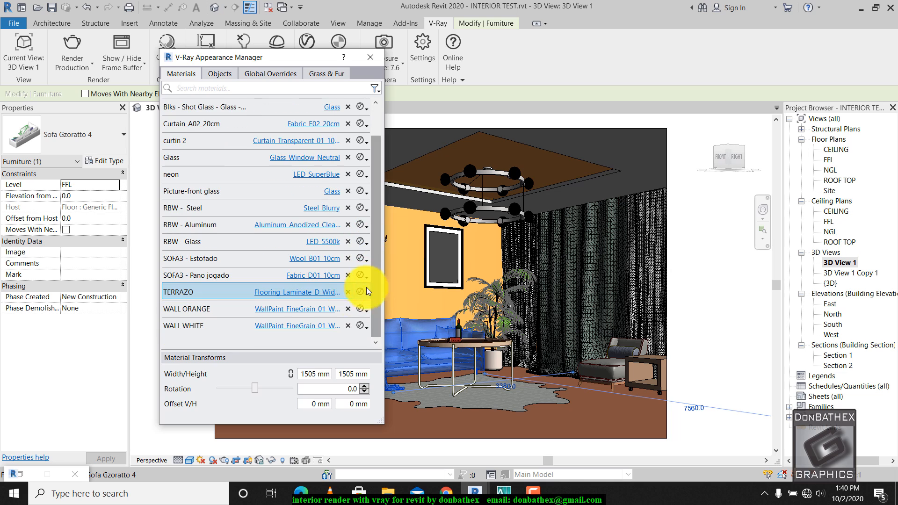
click(299, 292)
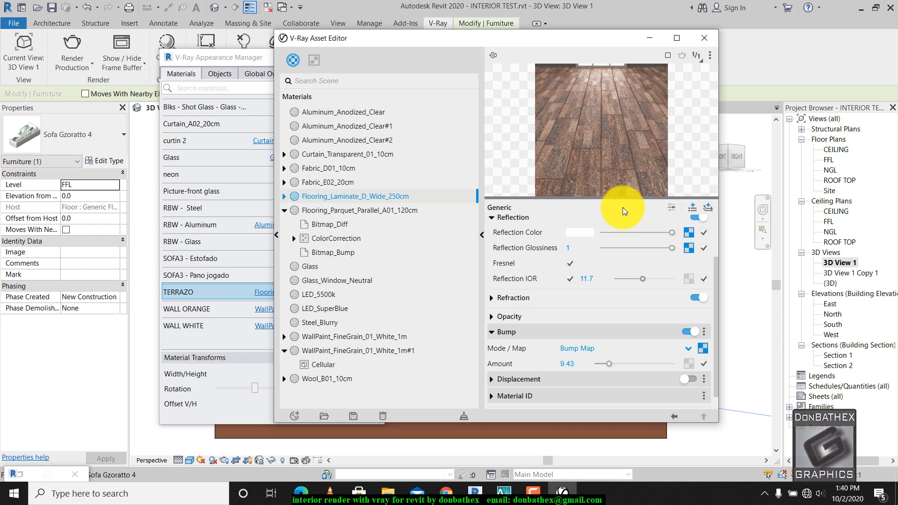
scroll(602, 277, up, 2)
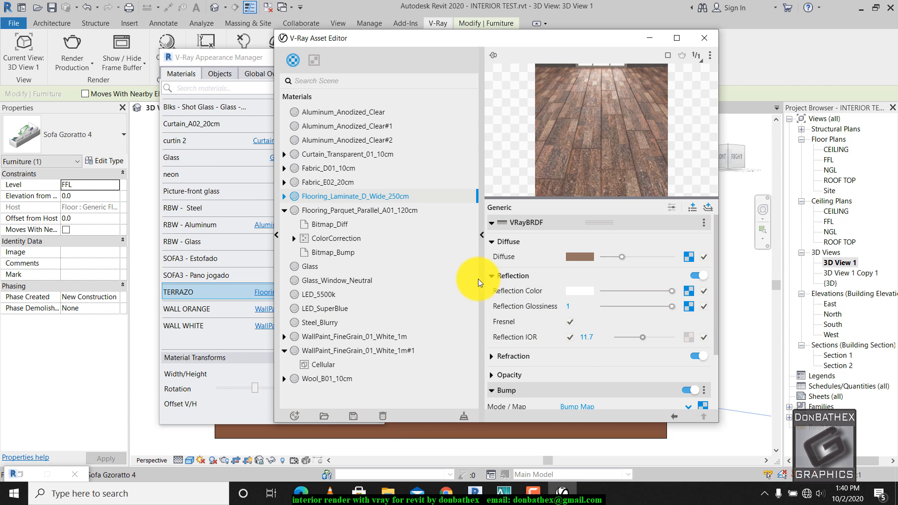
click(492, 276)
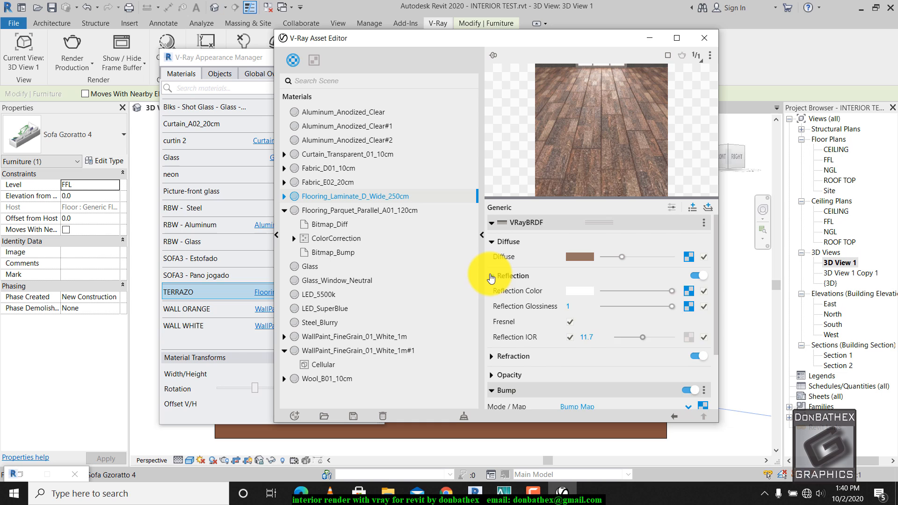
click(694, 42)
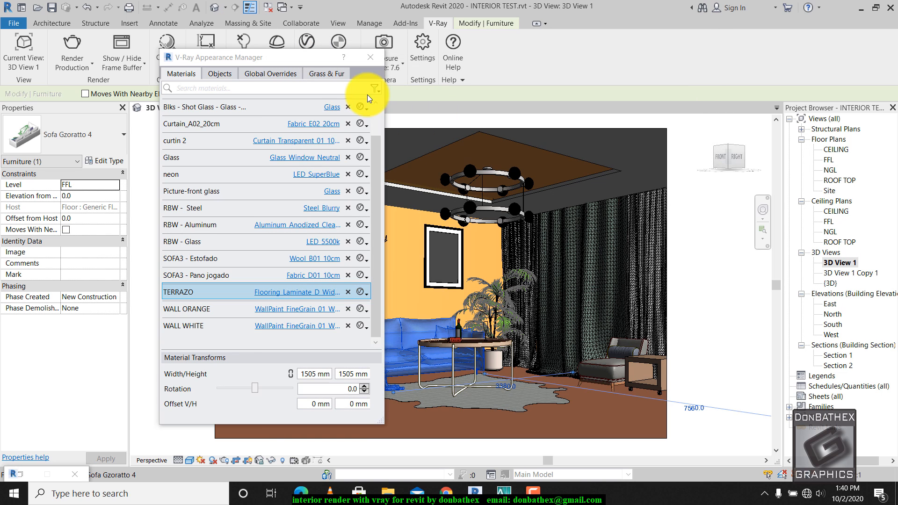
click(369, 57)
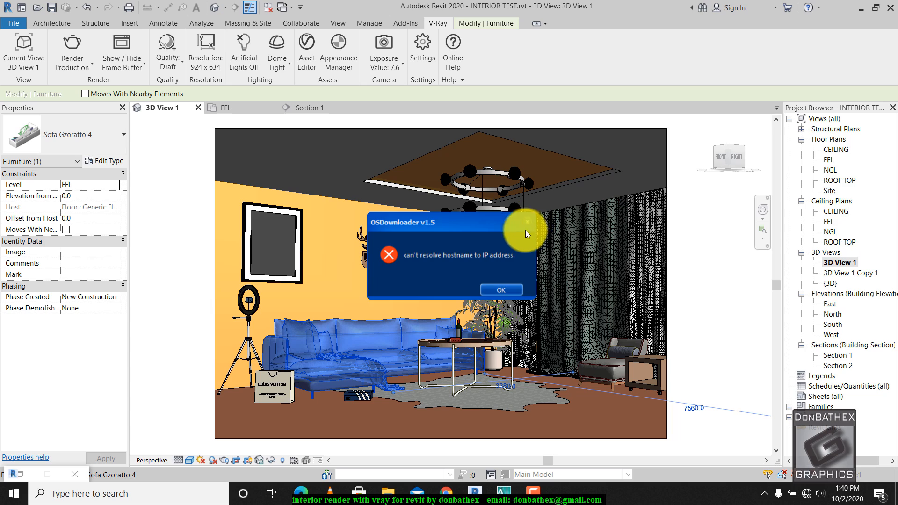
click(524, 218)
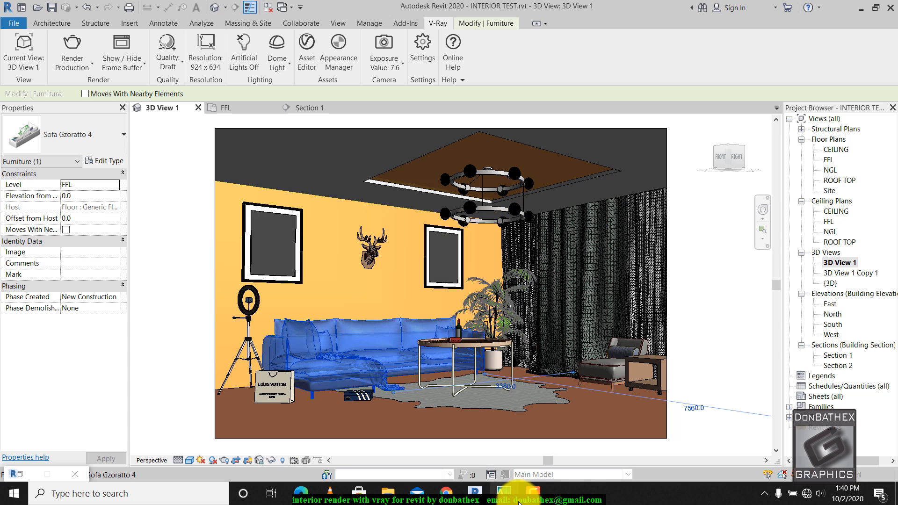
- Run a new V-Ray render of 3D View 1 with the updated floor material and reposition the frame buffer to inspect it
mouse_move(477, 493)
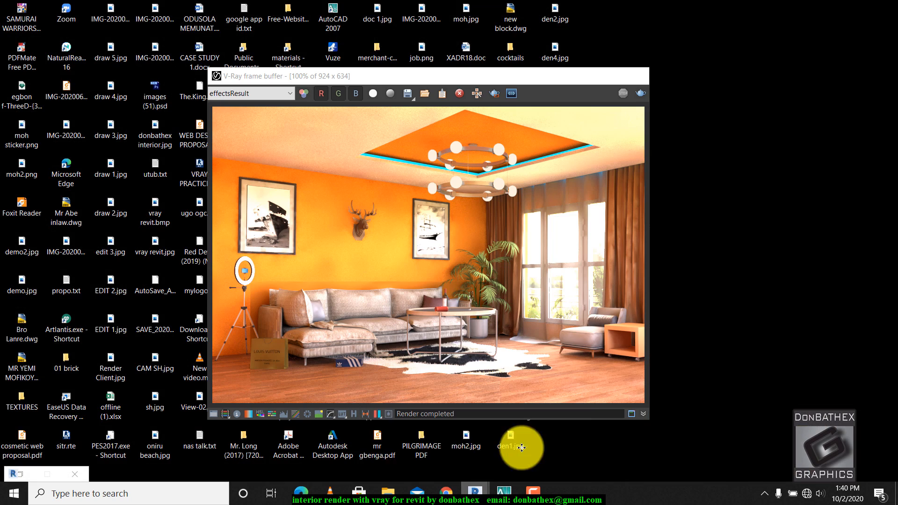
click(520, 446)
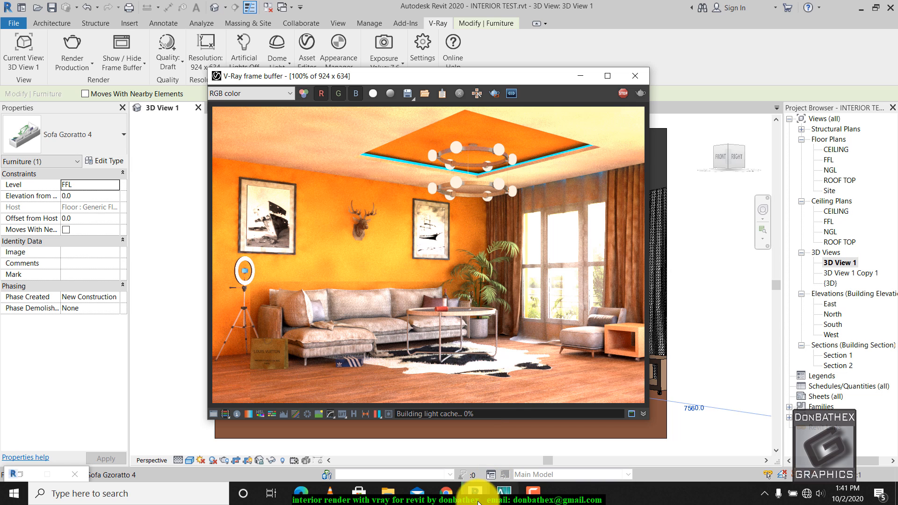
click(532, 495)
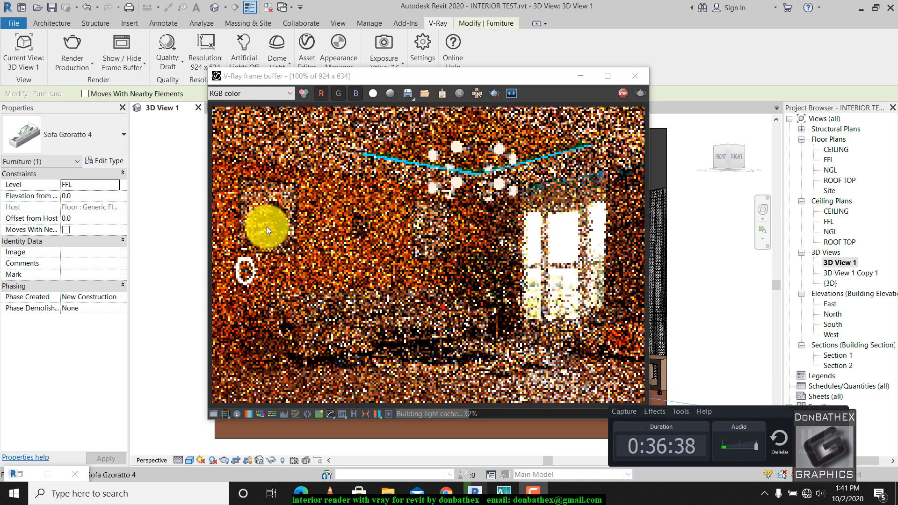
click(799, 442)
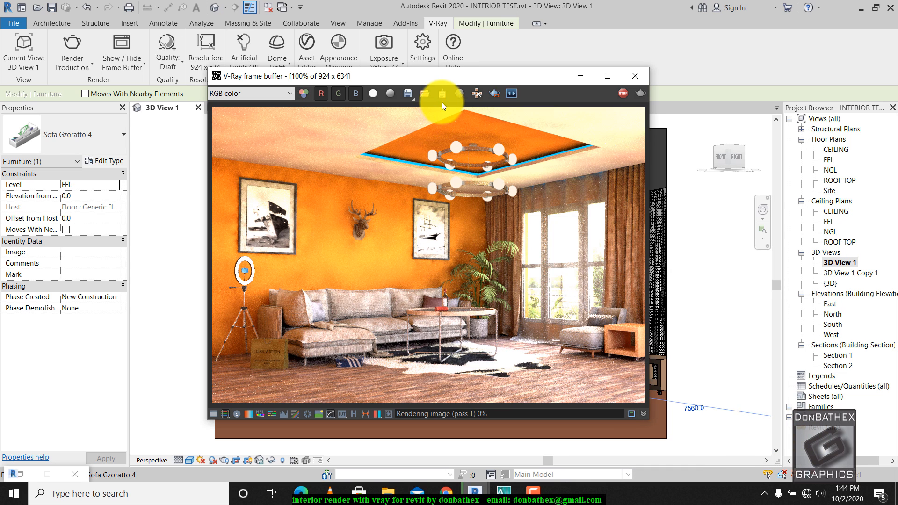
drag(429, 68, 453, 58)
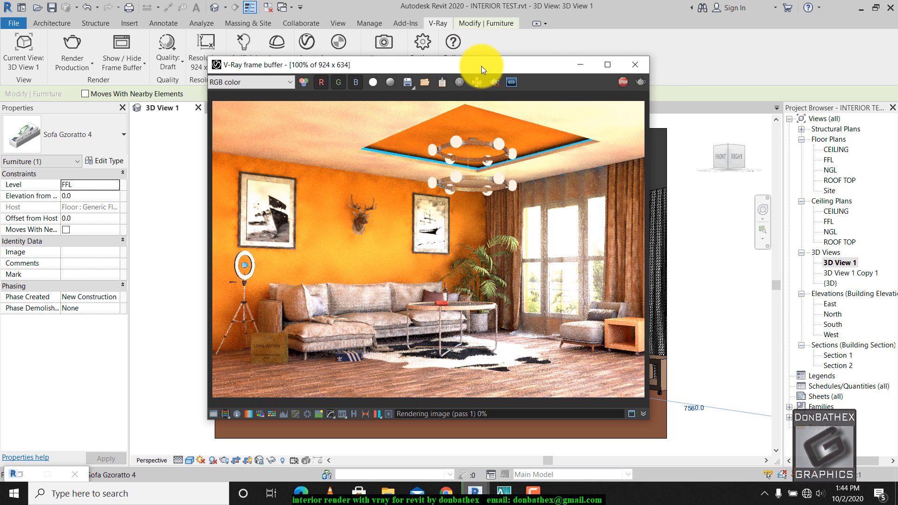
mouse_move(482, 66)
mouse_down()
mouse_move(440, 52)
mouse_move(493, 55)
mouse_up()
drag(527, 63, 510, 63)
- Save the project and minimize the frame buffer with the finished render and the FINAL ASSIGNMENTS folder window
click(54, 10)
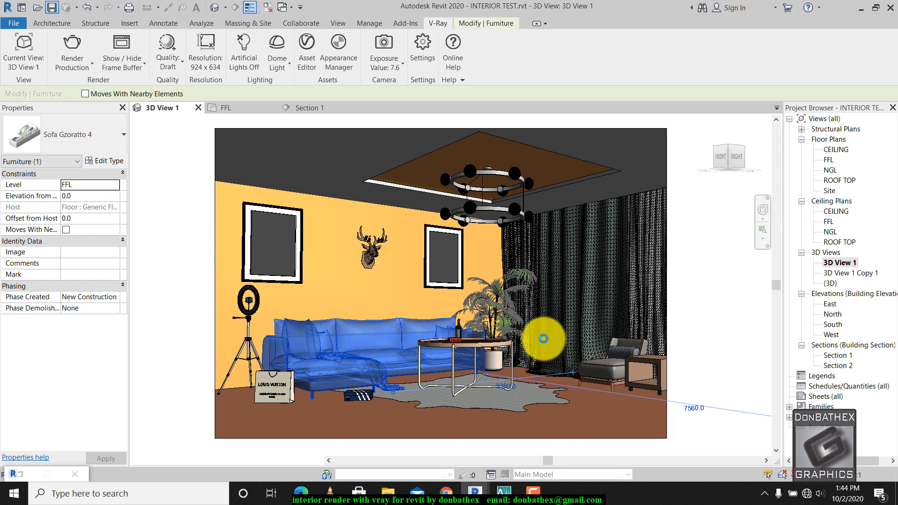
click(534, 492)
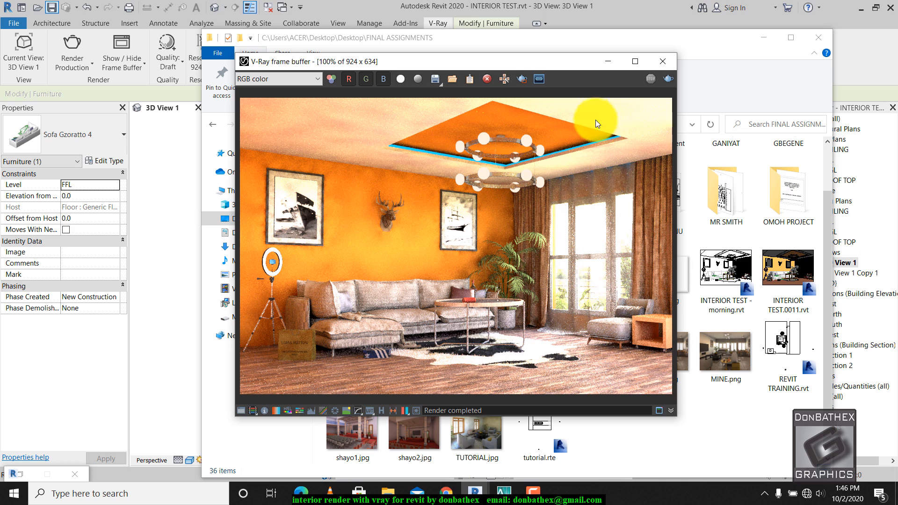
scroll(593, 279, up, 1)
scroll(593, 280, down, 1)
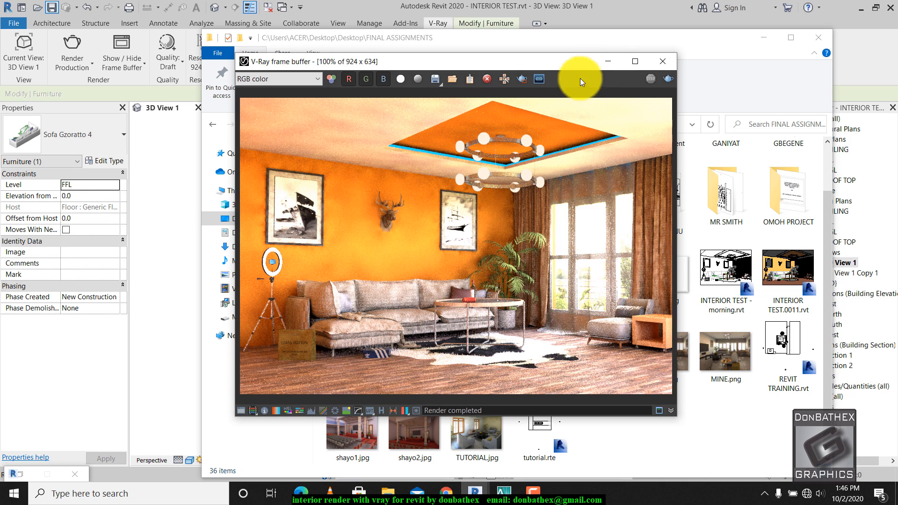
click(608, 61)
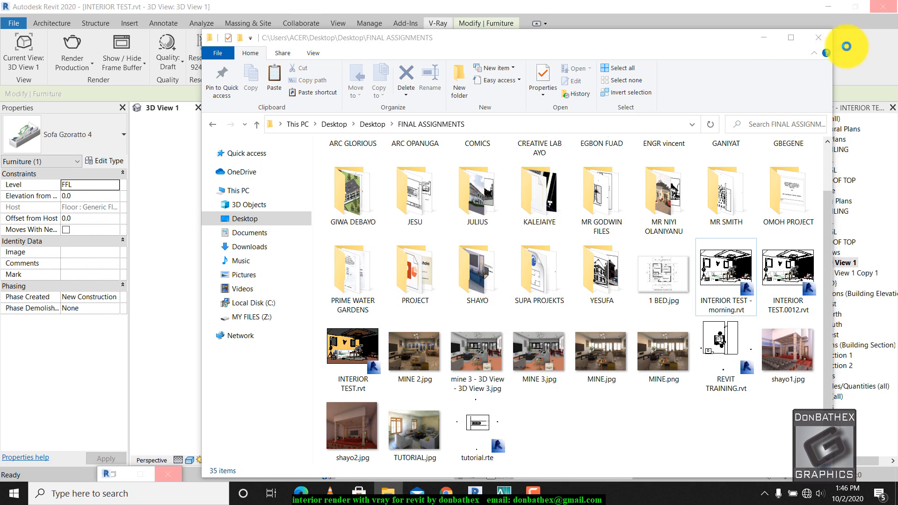
click(764, 38)
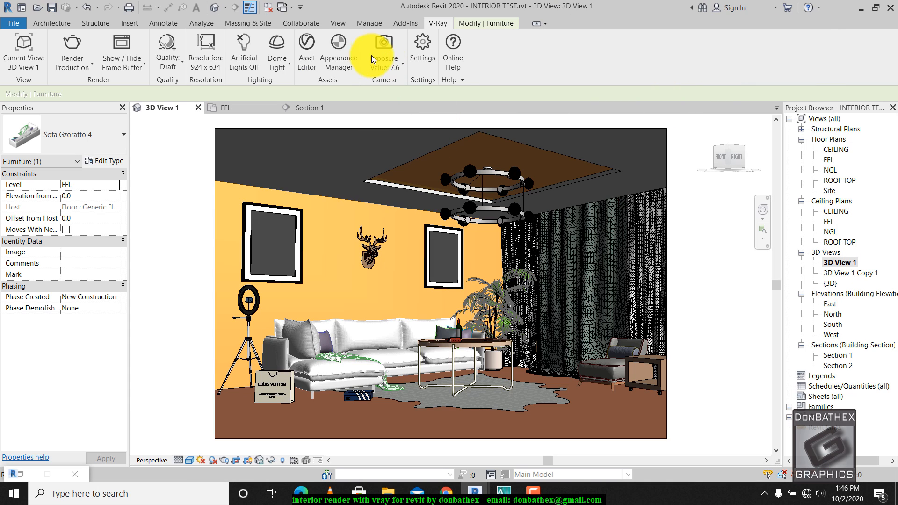
- Open the V-Ray dome light settings and set the light intensity to 10
click(339, 52)
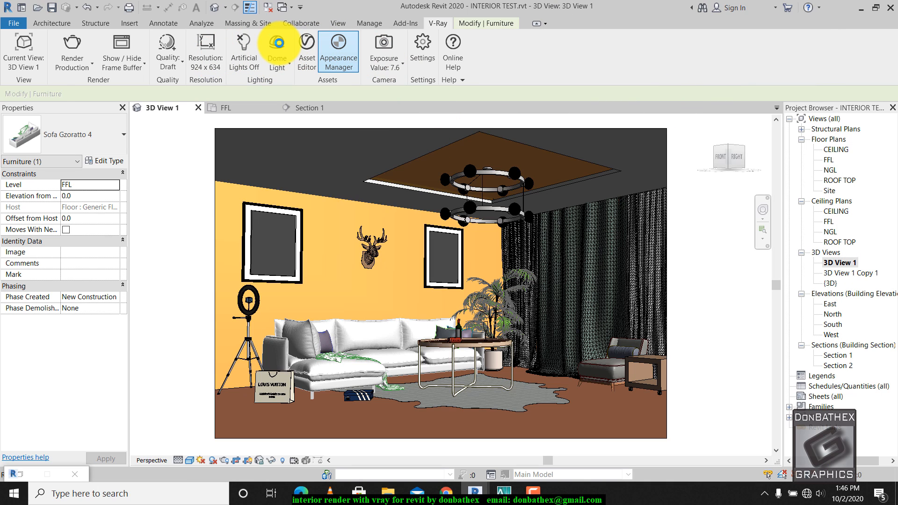
click(277, 47)
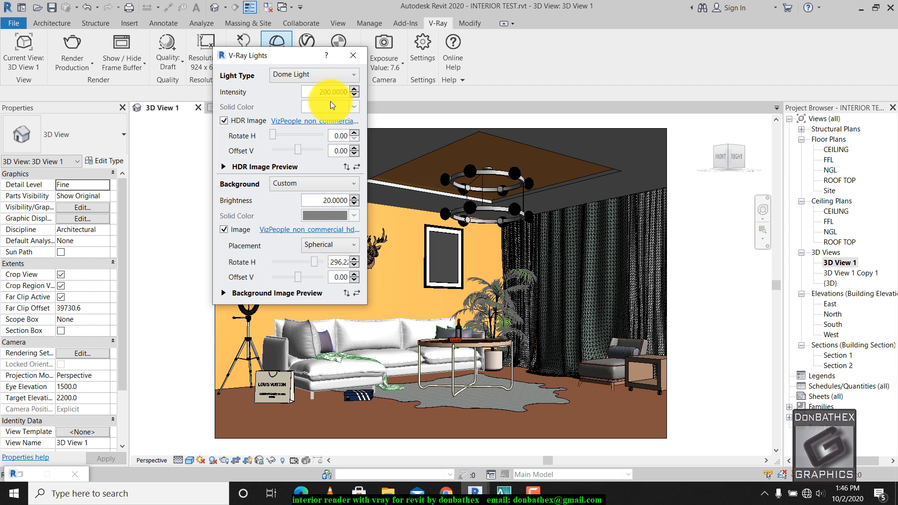
double_click(315, 92)
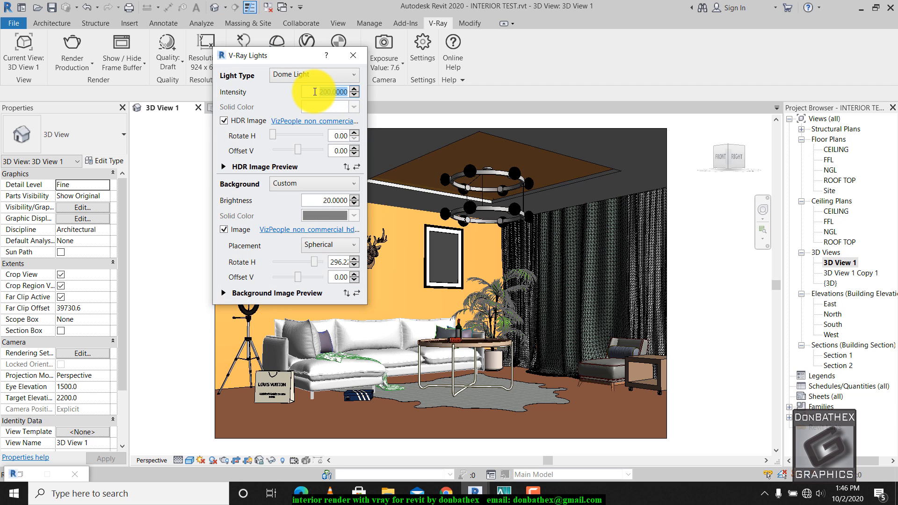
text(10)
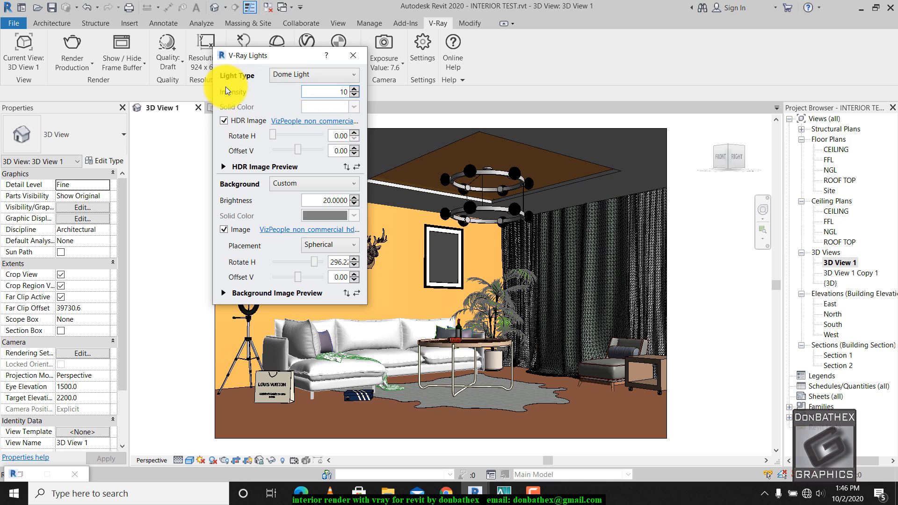
- Load VizPeople_non_commercial_hdr_v1_10.hdr from Z:\DESKTOP2\3DM\HDRIs as the dome light's HDR image
click(303, 122)
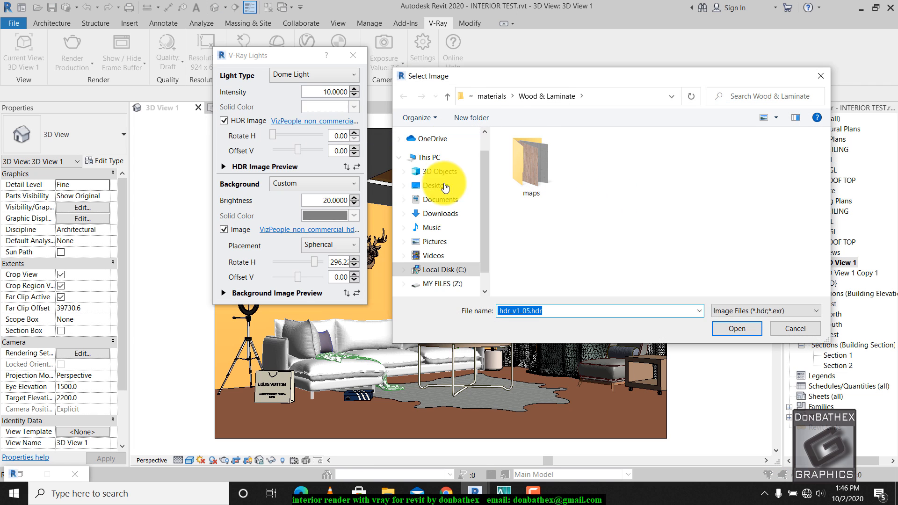
click(443, 283)
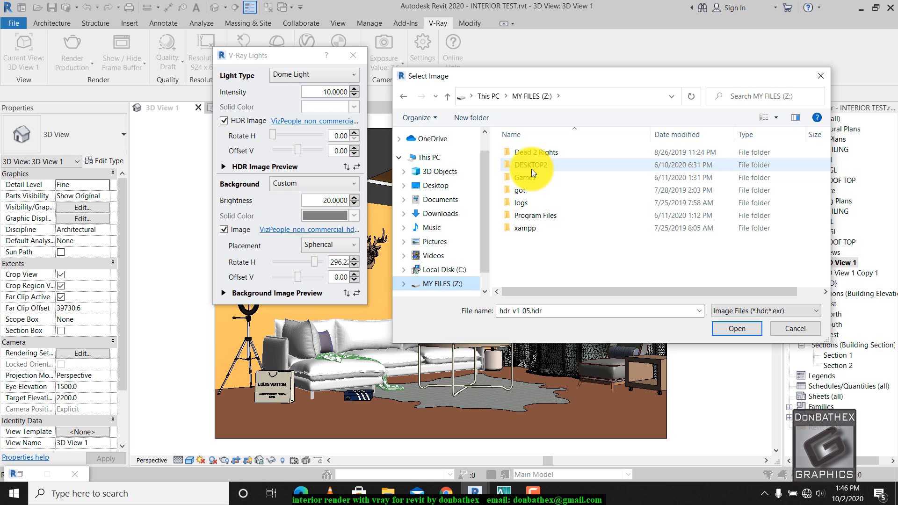
double_click(531, 170)
double_click(523, 154)
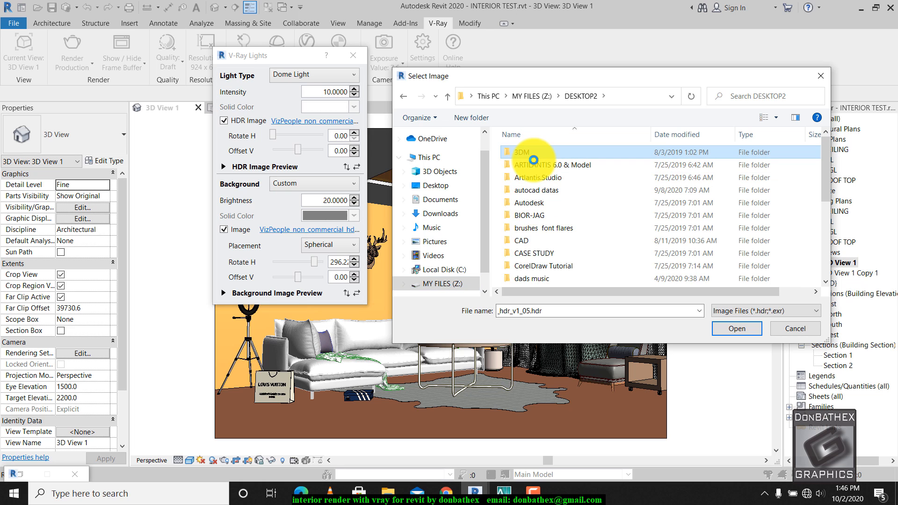
click(532, 177)
double_click(532, 177)
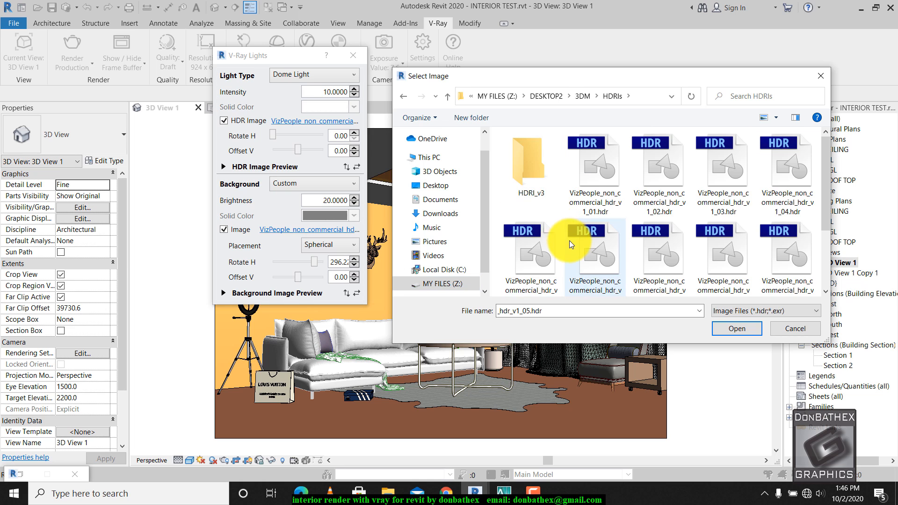
scroll(575, 241, down, 3)
click(531, 268)
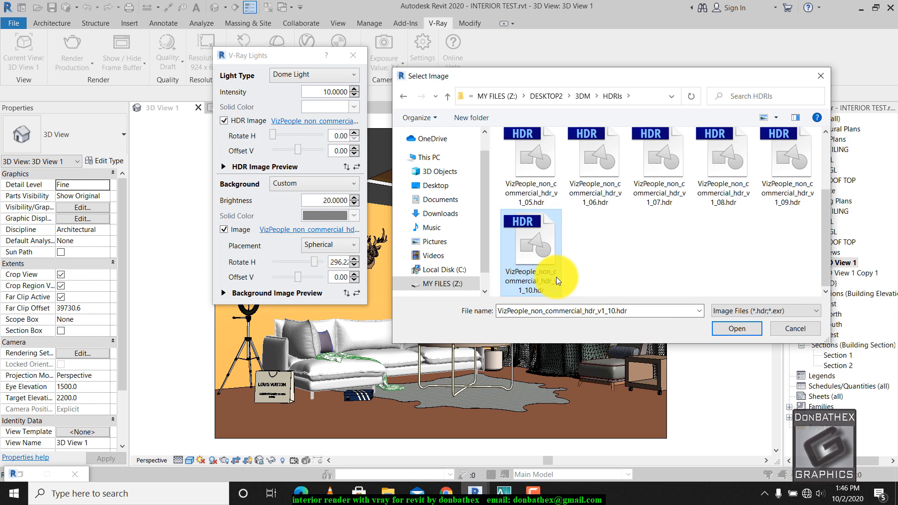
click(730, 328)
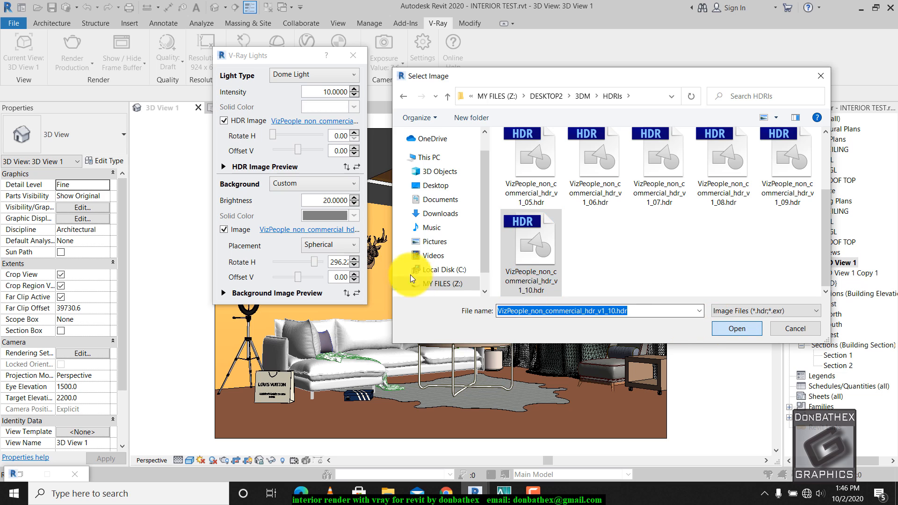
- Replace the custom background's image with another HDR from the HDRIs folder and set the background brightness to 10
click(297, 230)
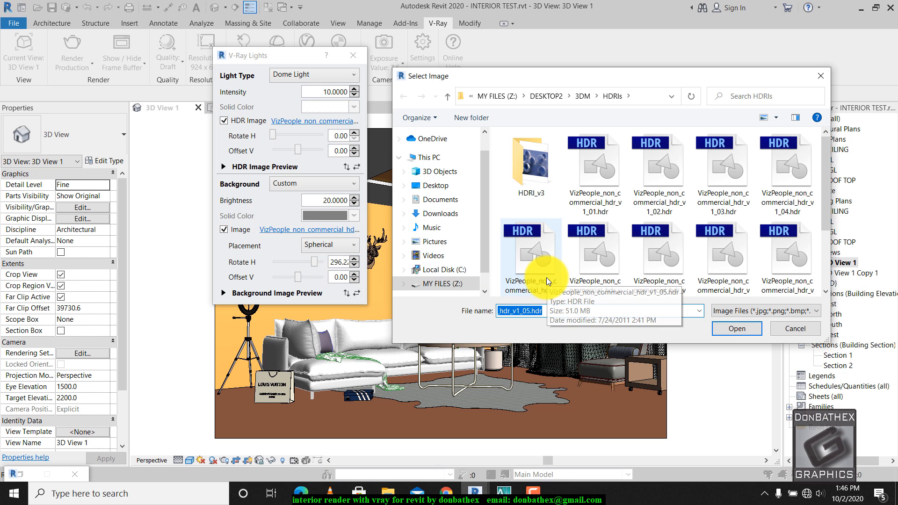
click(731, 328)
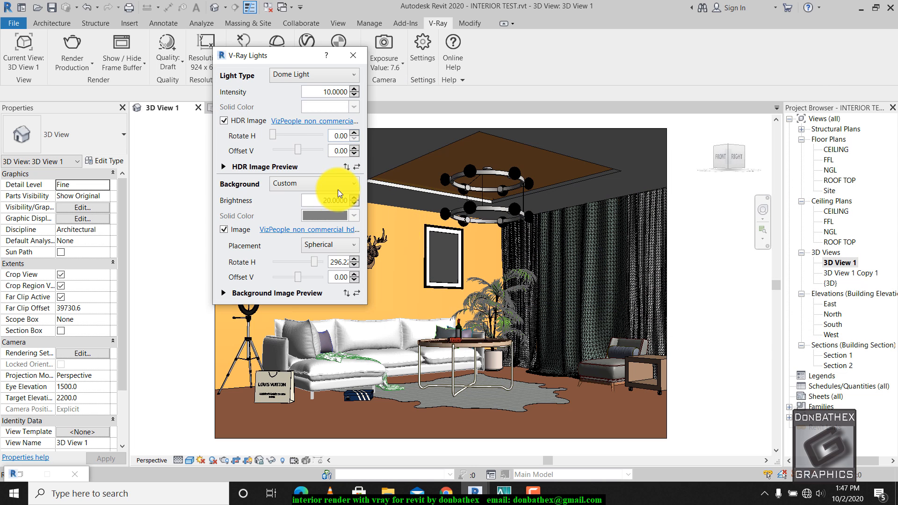
click(327, 202)
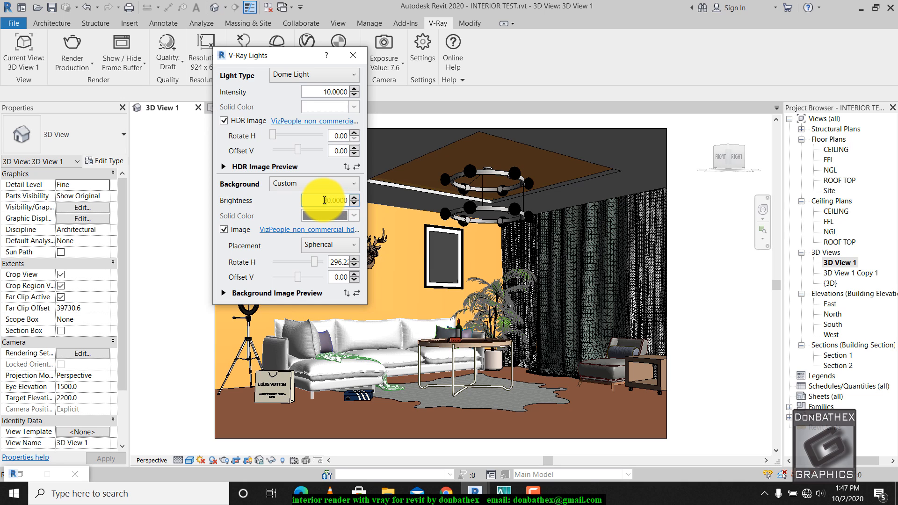
text(1)
- Show the background image preview, rotate the background horizontally to about 286.2 and close the light settings
click(338, 262)
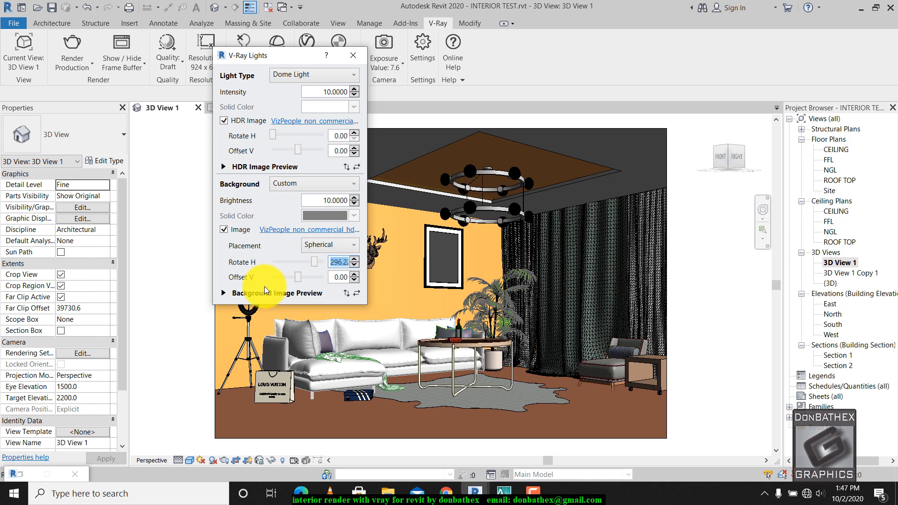
click(222, 293)
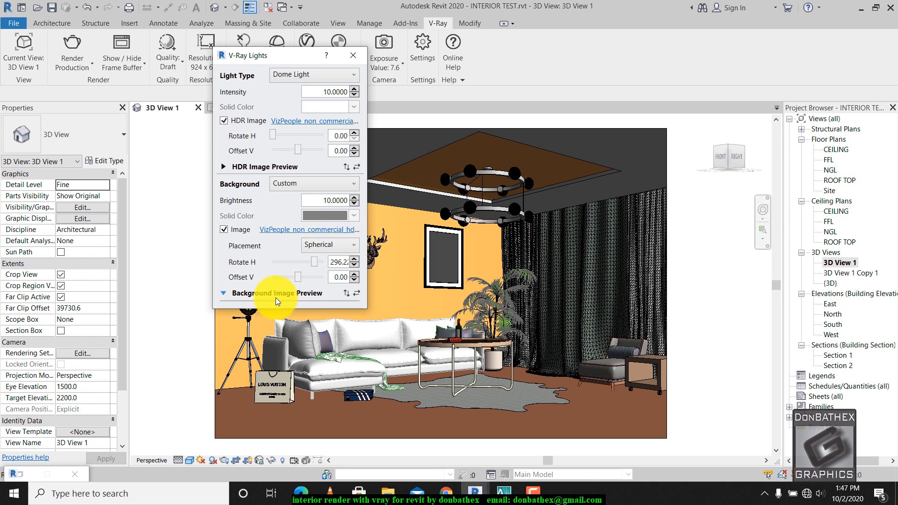
drag(313, 262, 307, 263)
click(318, 263)
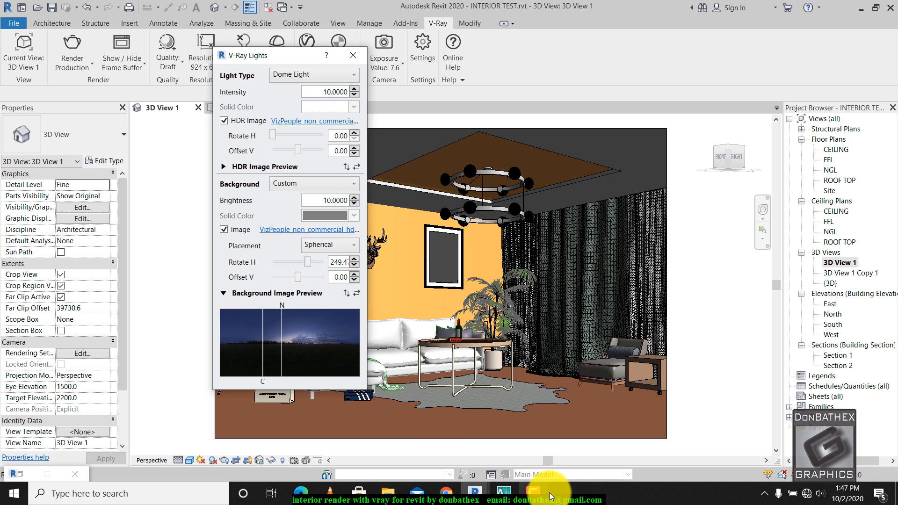
click(534, 493)
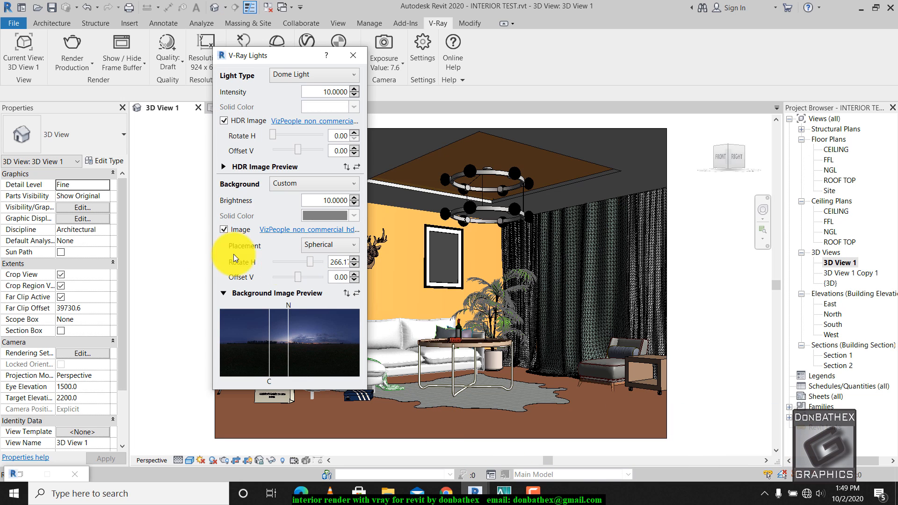
drag(310, 262, 312, 263)
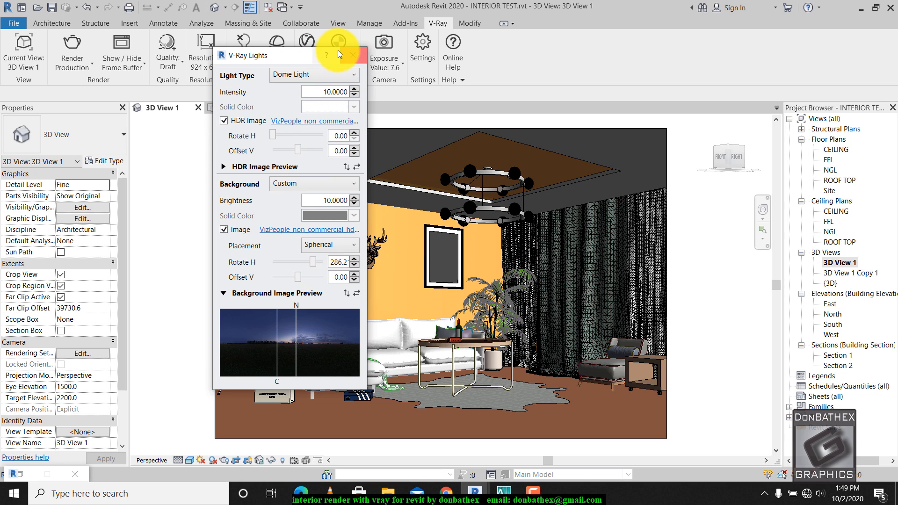
click(348, 57)
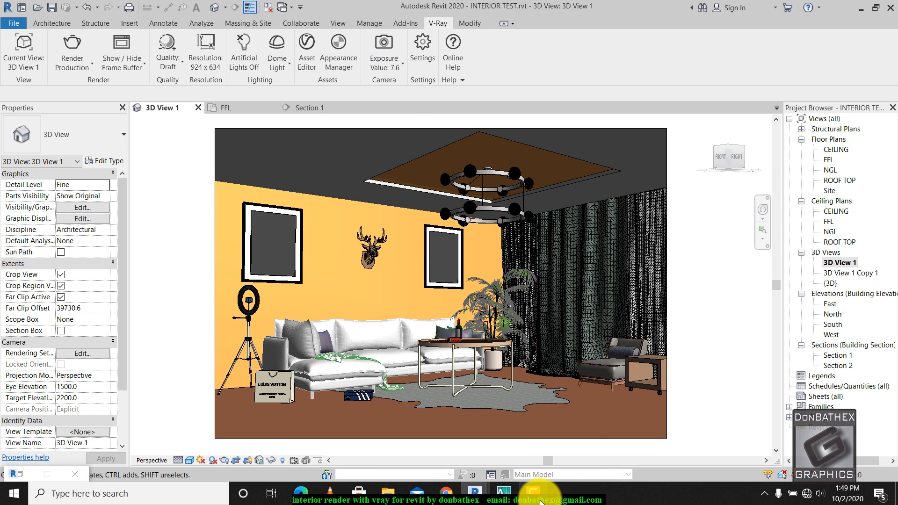
- Start a V-Ray test render of 3D View 1 to check the new lighting and stop it during the prepass
mouse_move(536, 496)
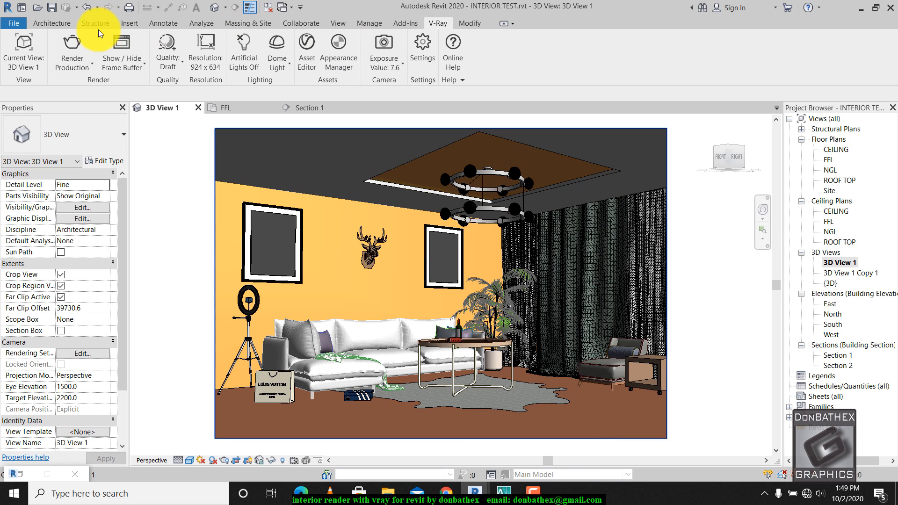
click(75, 46)
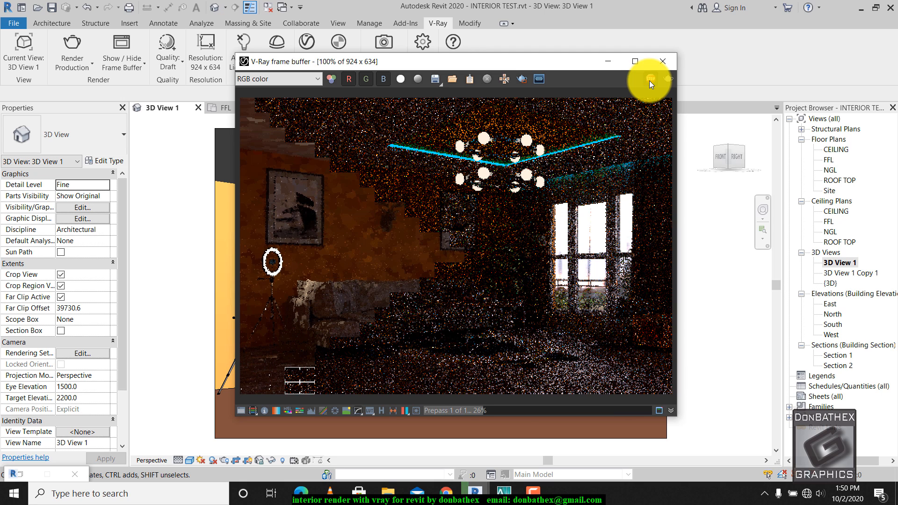
click(649, 81)
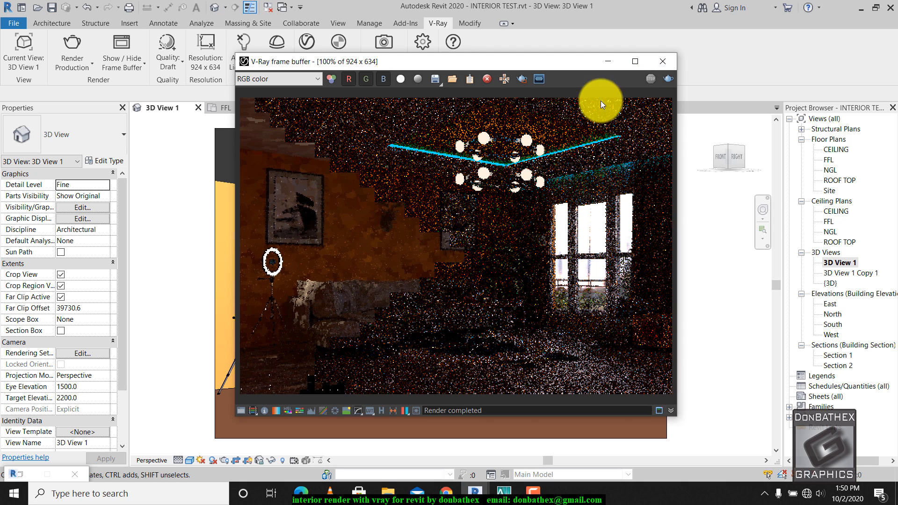
- Open the view's rendering sun settings and switch the solar study from Lighting to Still
click(83, 352)
click(89, 353)
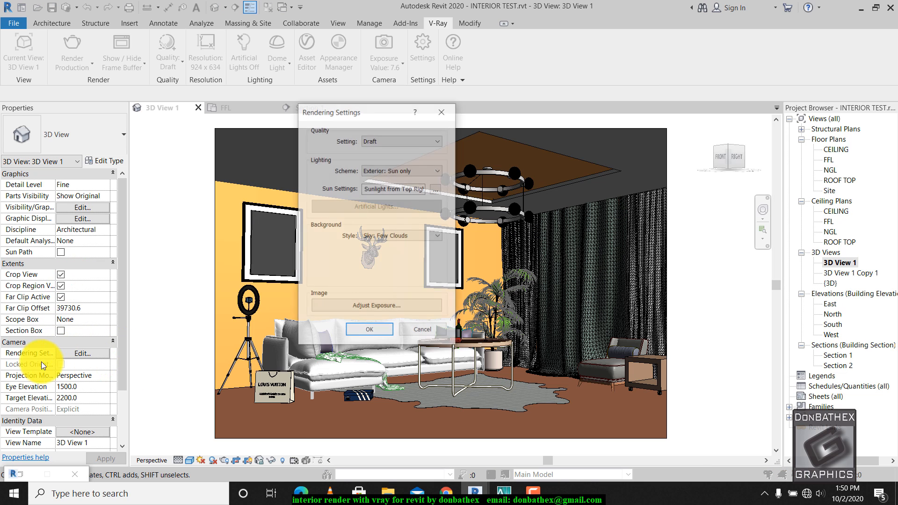
click(436, 190)
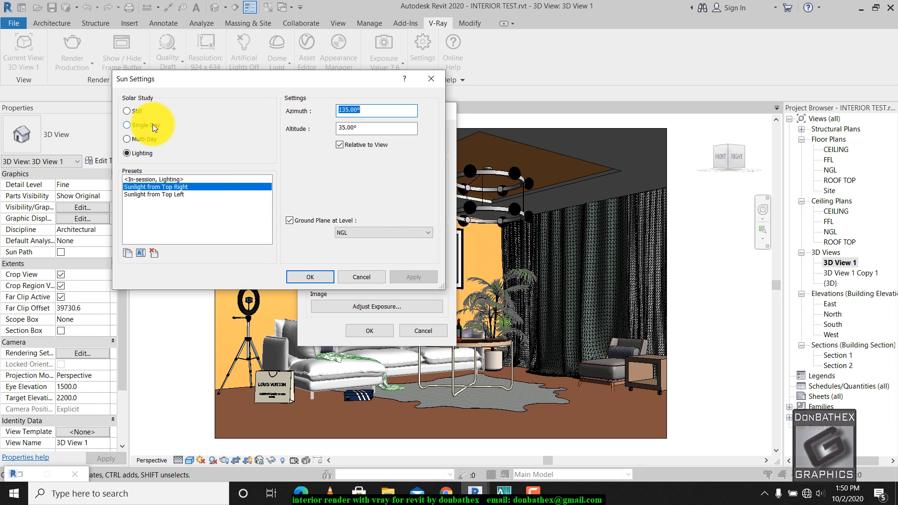
click(140, 125)
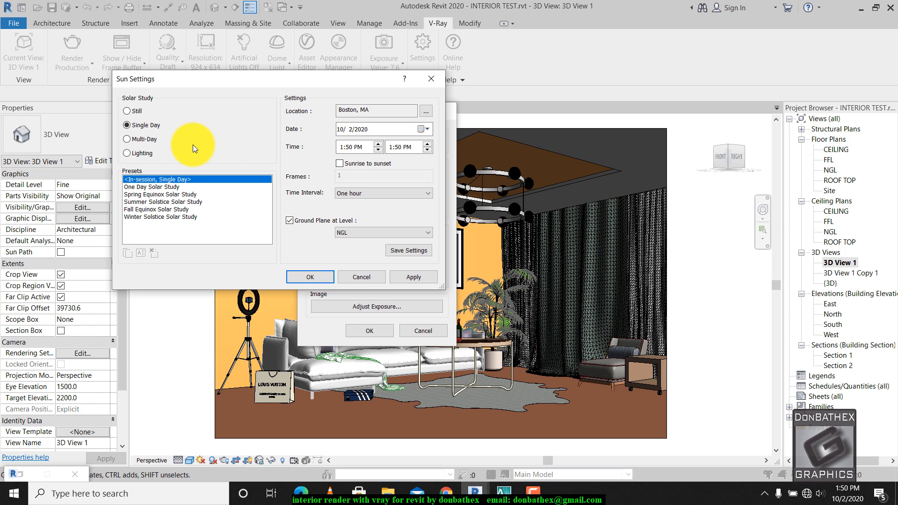
click(142, 152)
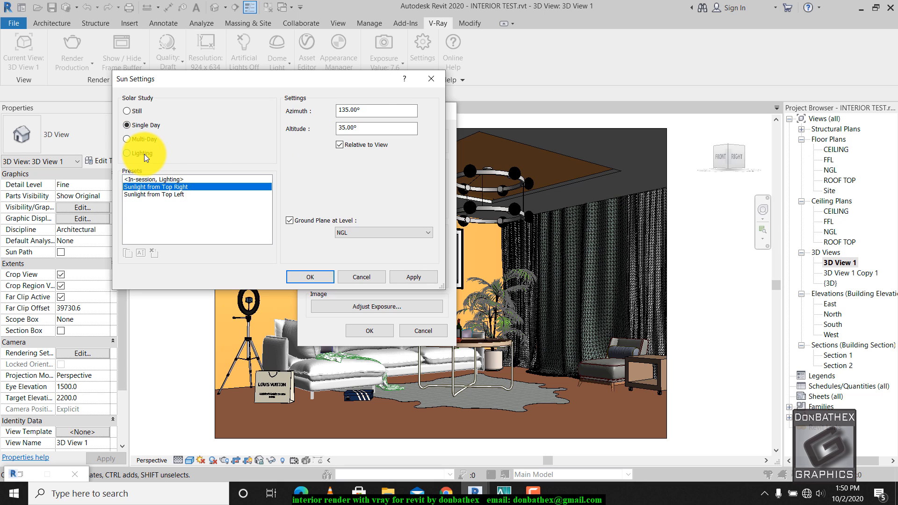
click(138, 125)
click(139, 111)
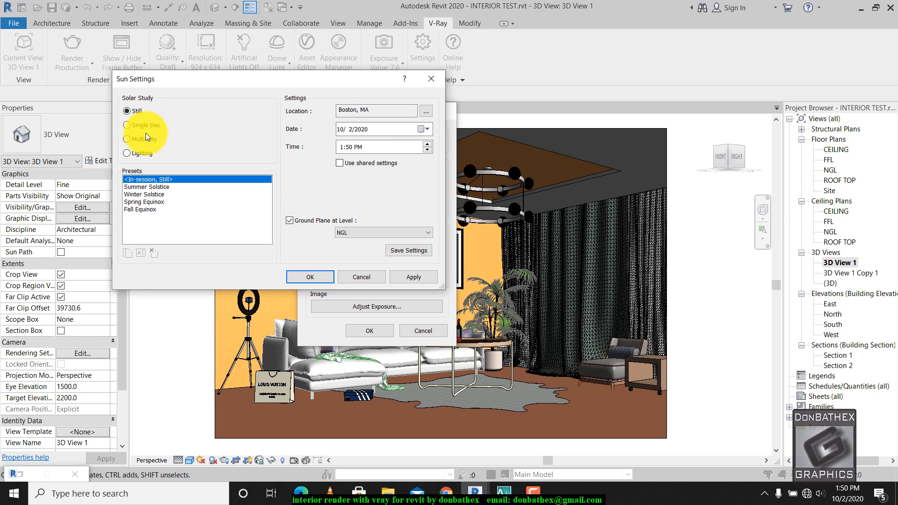
- Set the still sun study's time to 11:00 PM and accept the sun and rendering settings
click(343, 151)
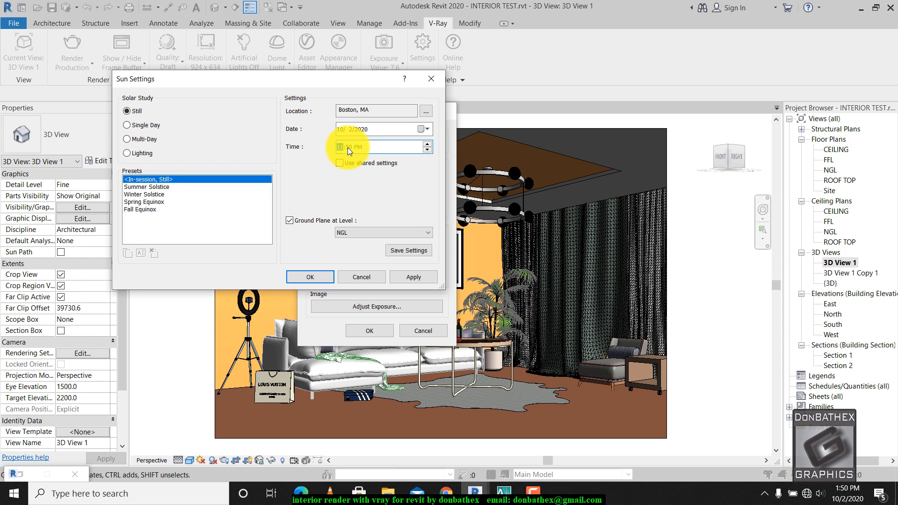
click(383, 145)
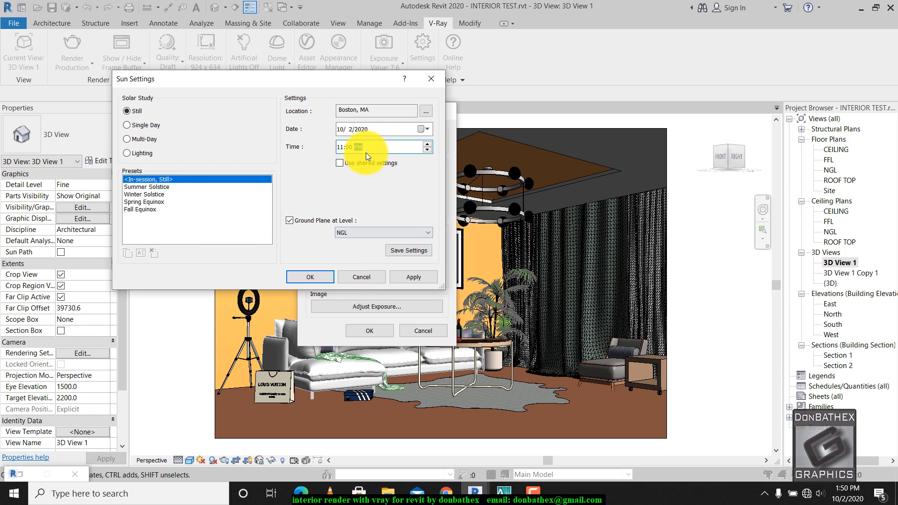
click(317, 277)
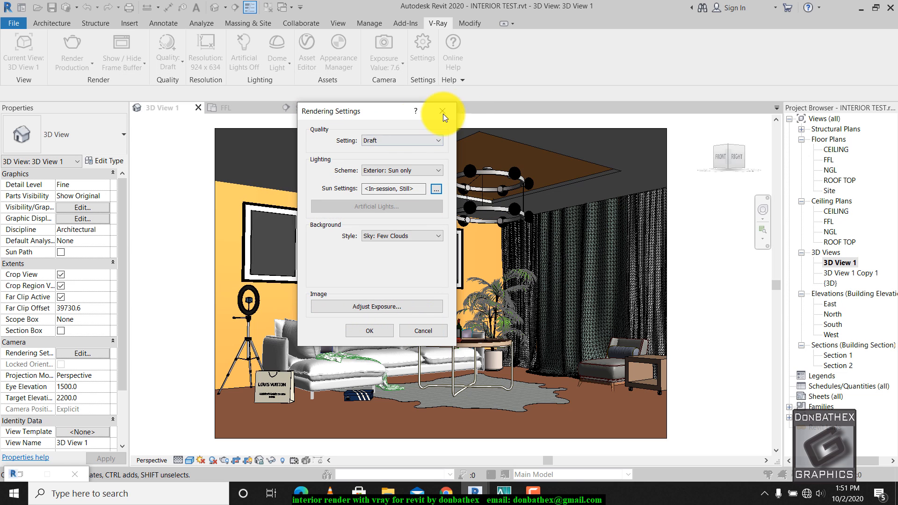
click(358, 332)
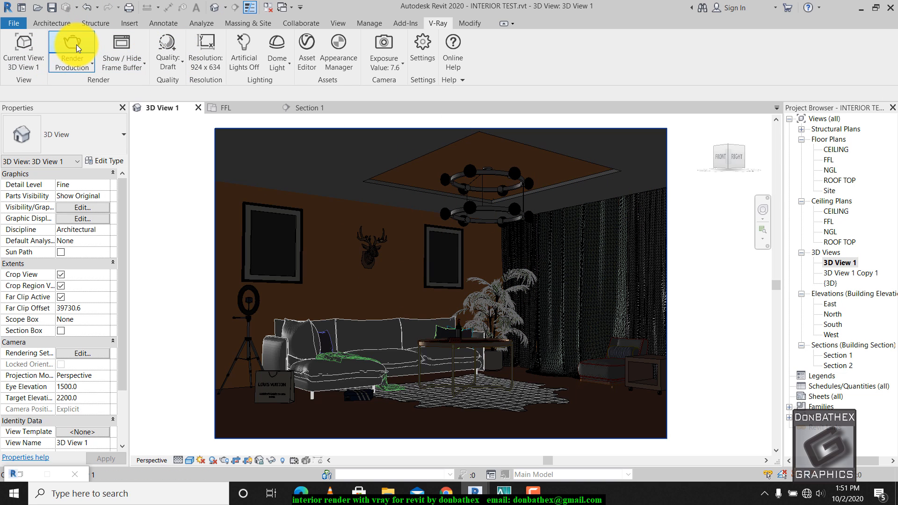
- Set the V-Ray camera's exposure value to 5.34 and close the camera settings
click(381, 45)
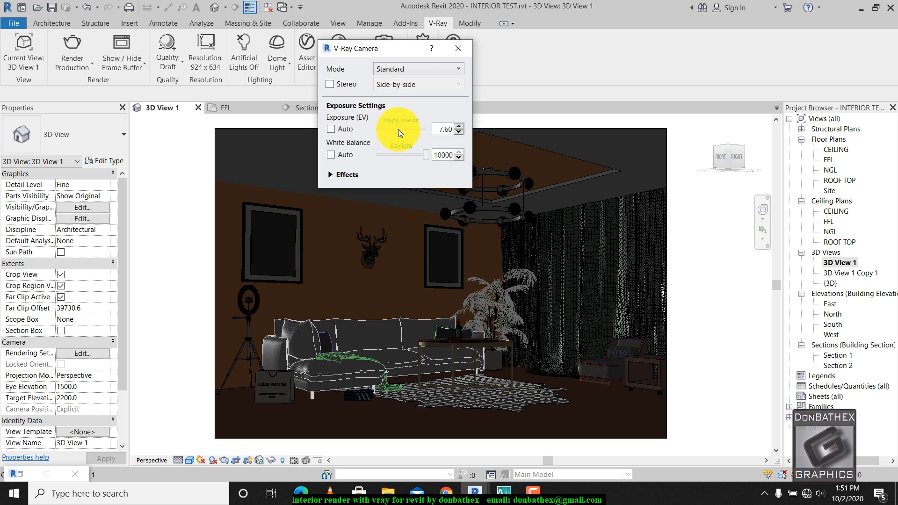
drag(398, 129, 400, 124)
drag(400, 125, 400, 124)
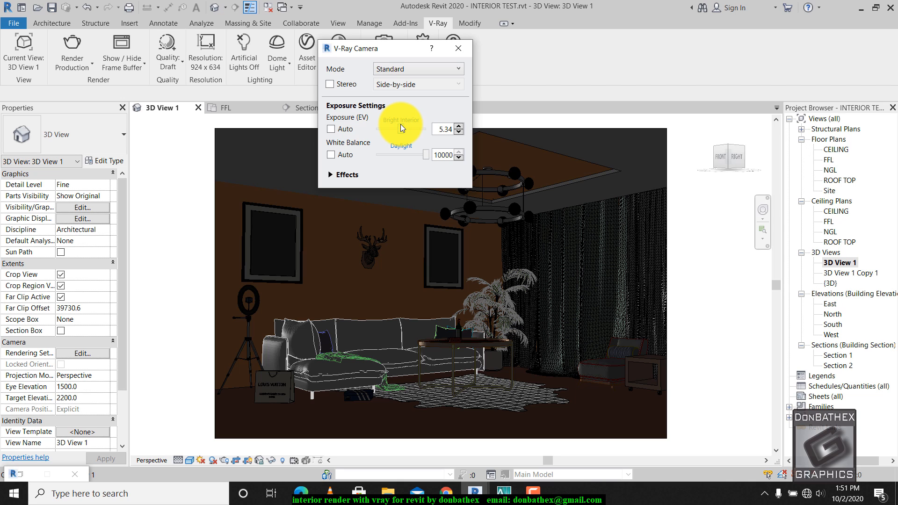
click(456, 48)
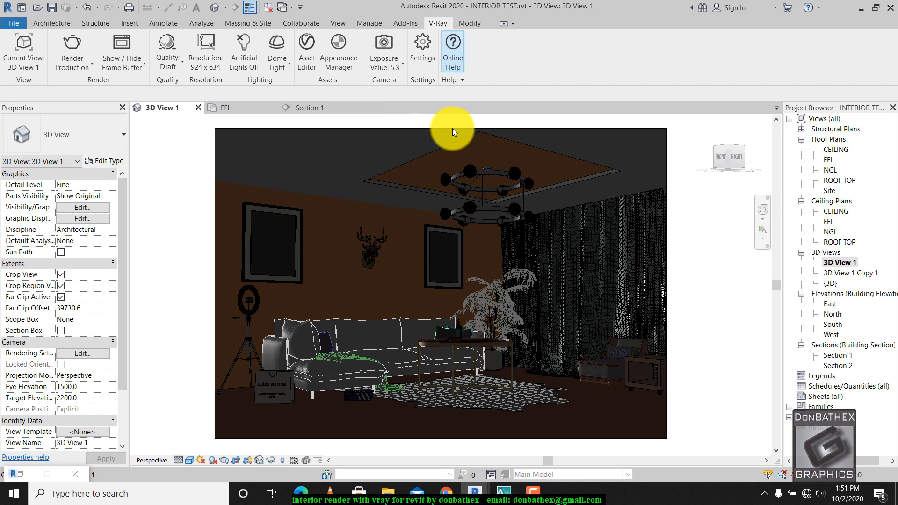
- Test-render 3D View 1, stop it early, examine the window area up close and minimize the frame buffer
click(79, 44)
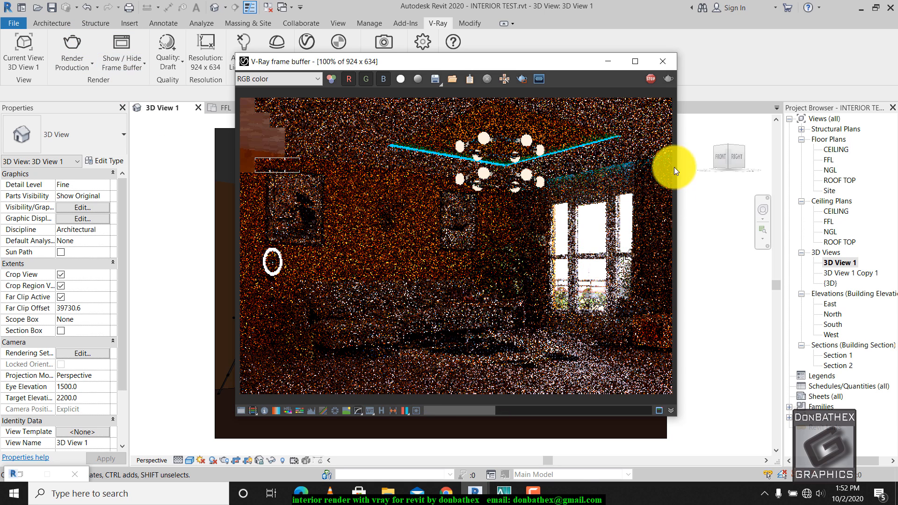
click(650, 79)
scroll(594, 234, up, 1)
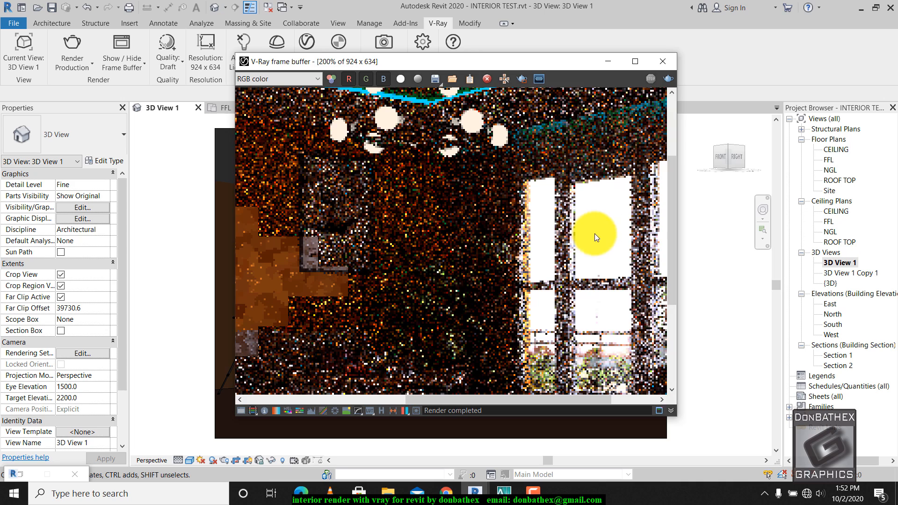
click(605, 62)
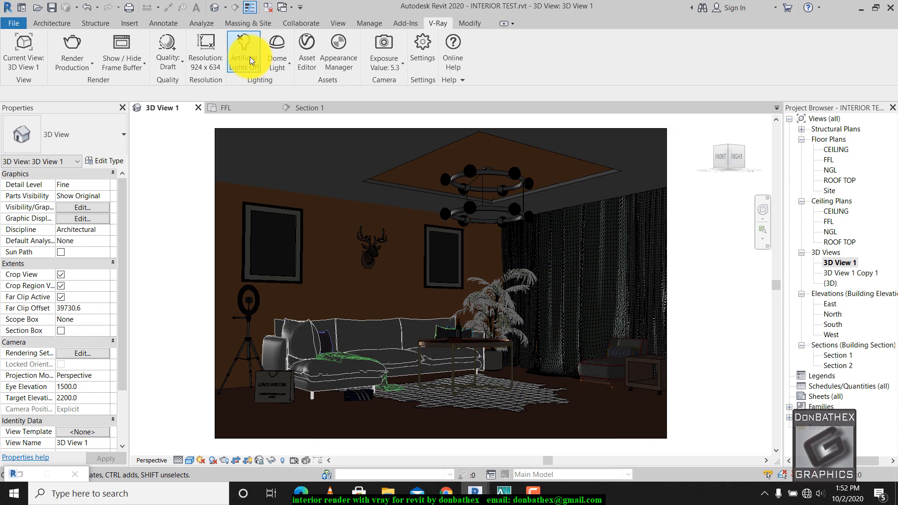
- Set the V-Ray background to None and the dome light intensity to 0, and close the light settings
click(283, 50)
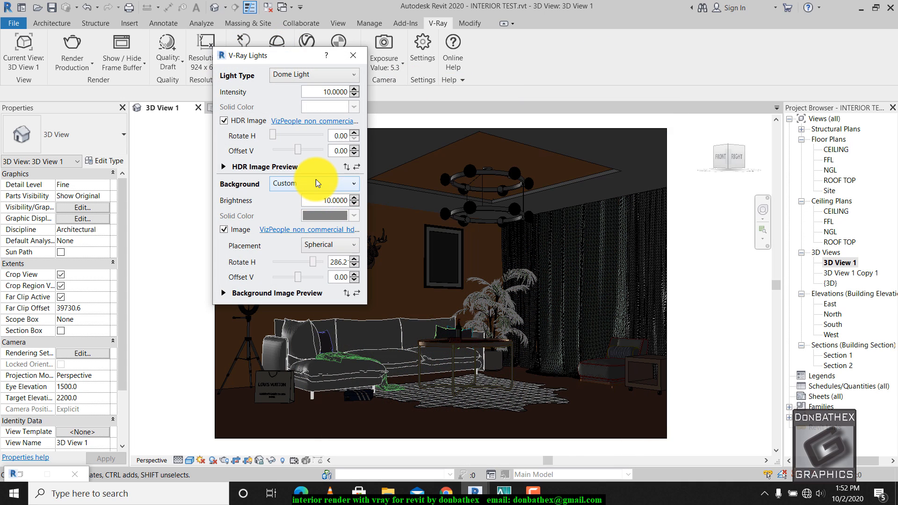
click(314, 183)
click(293, 200)
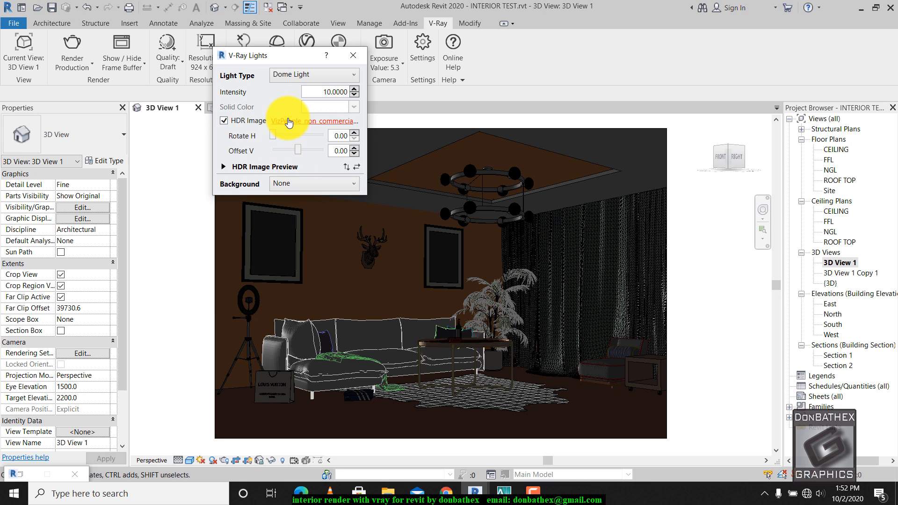
click(319, 91)
text(0)
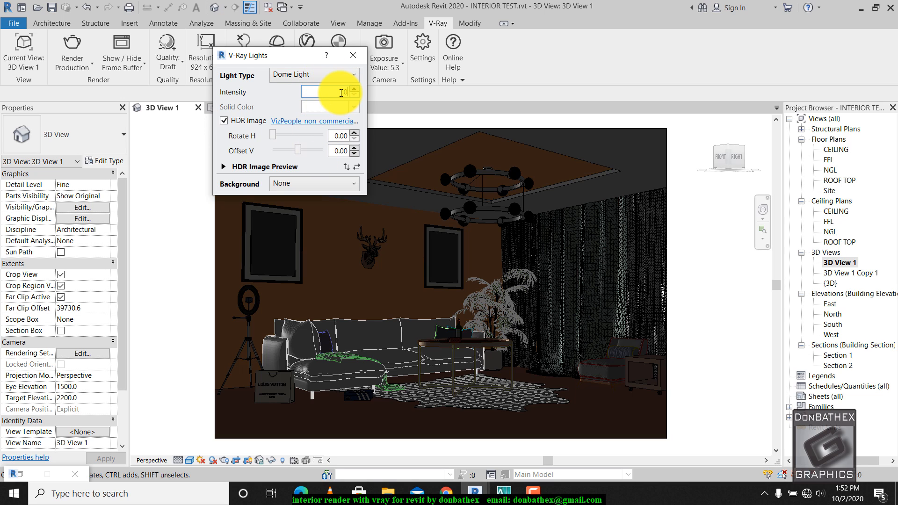
click(356, 55)
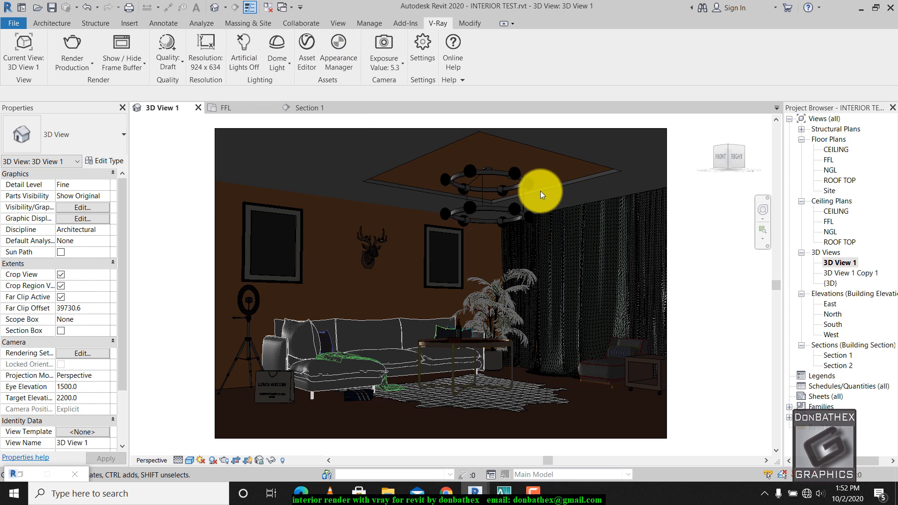
- Restore the frame buffer, define a render region around the window, test-render it and stop the render
click(475, 492)
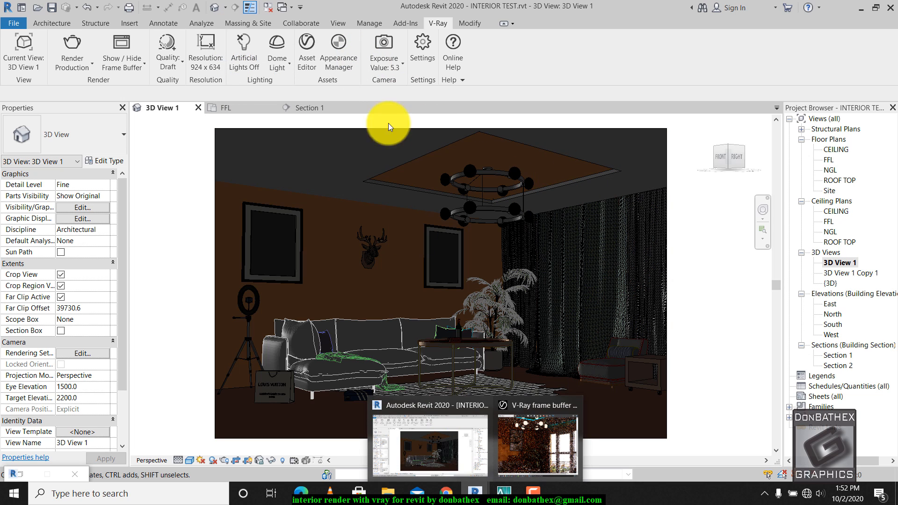
click(528, 424)
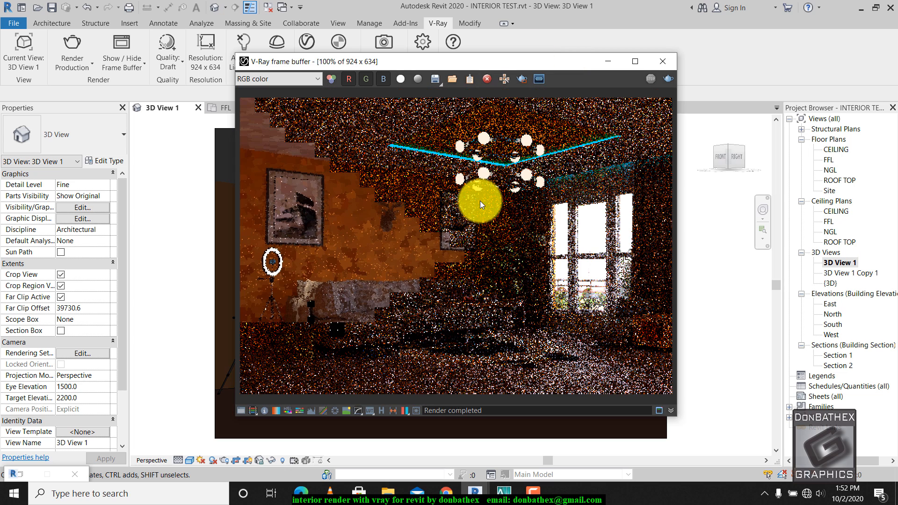
click(522, 79)
mouse_move(511, 167)
mouse_down()
mouse_move(524, 195)
mouse_move(646, 339)
mouse_up()
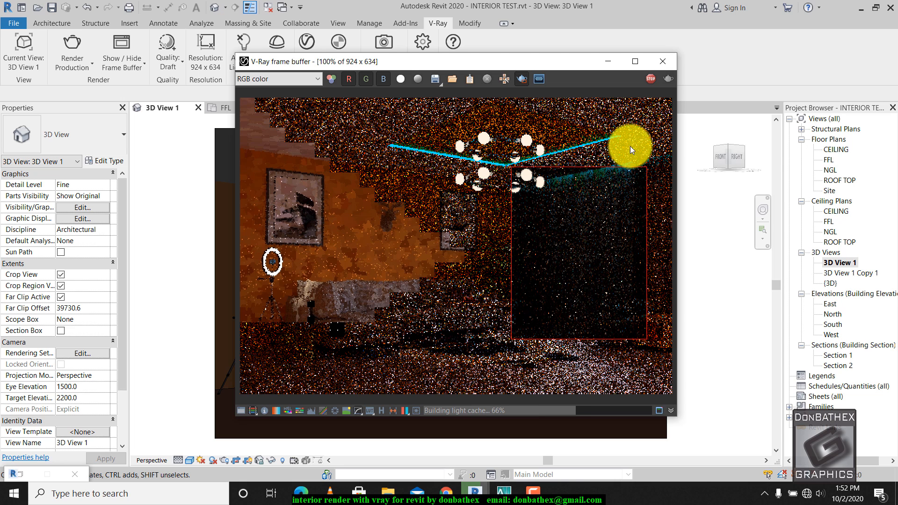
click(648, 80)
- Set the dome light intensity to 10 in the V-Ray light settings
drag(290, 60, 321, 96)
click(349, 69)
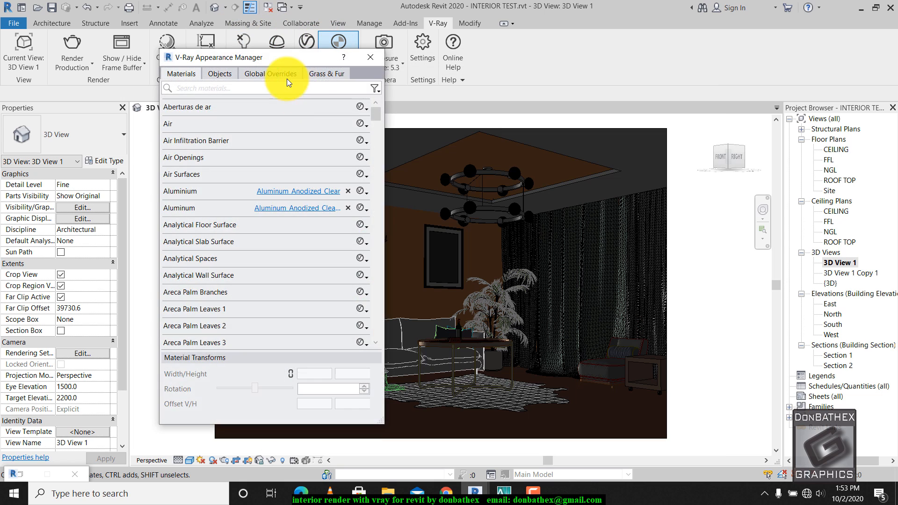
key(Escape)
click(288, 43)
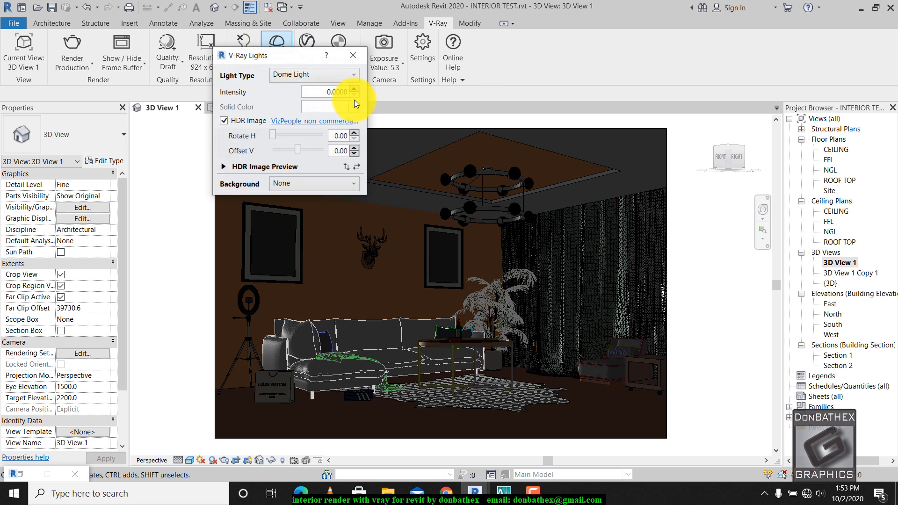
double_click(321, 91)
text(10)
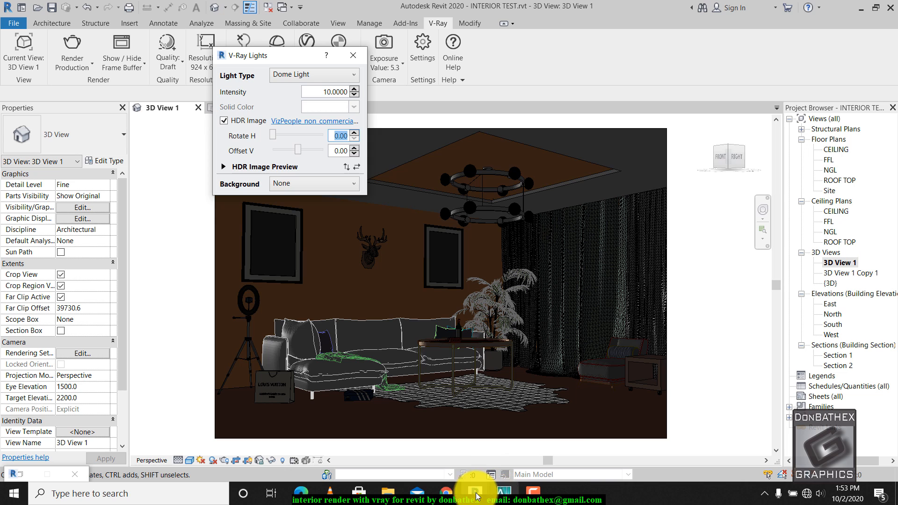
- Rerun the region render of the window from the frame buffer and stop it during the light cache
mouse_move(475, 494)
click(545, 466)
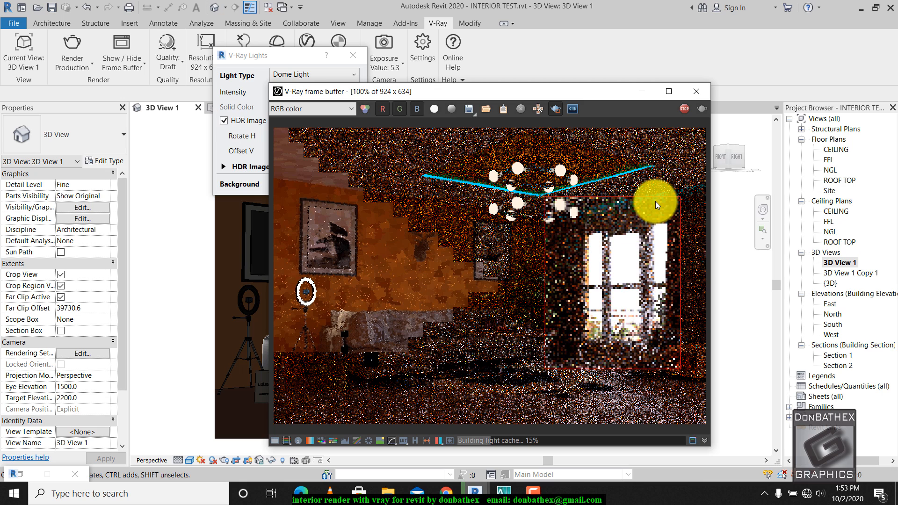
click(686, 111)
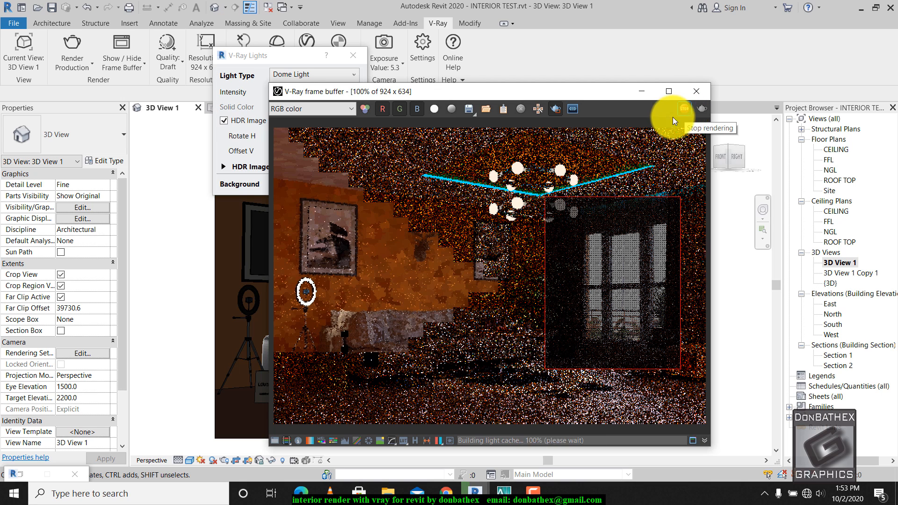
drag(326, 93, 325, 122)
- Set the dome light intensity to 2, close the light settings and test it with a brief region render
click(327, 89)
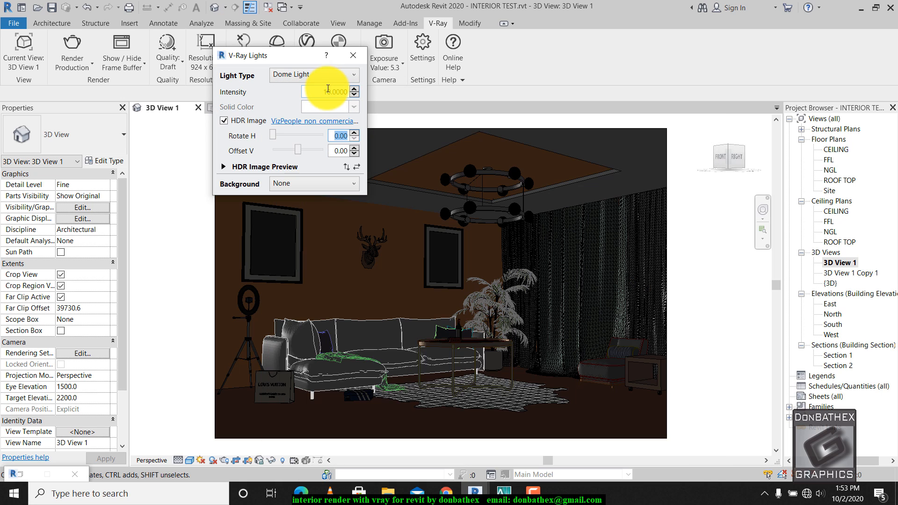
double_click(327, 89)
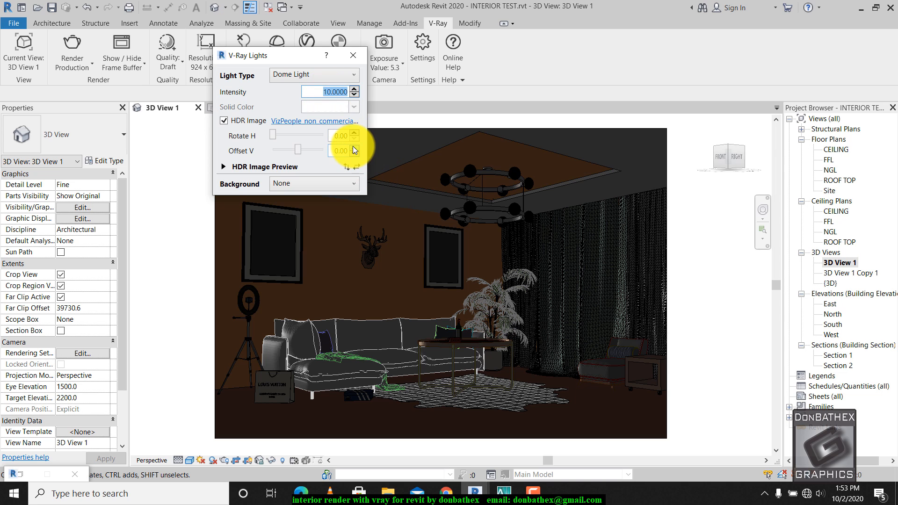
text(2)
key(Tab)
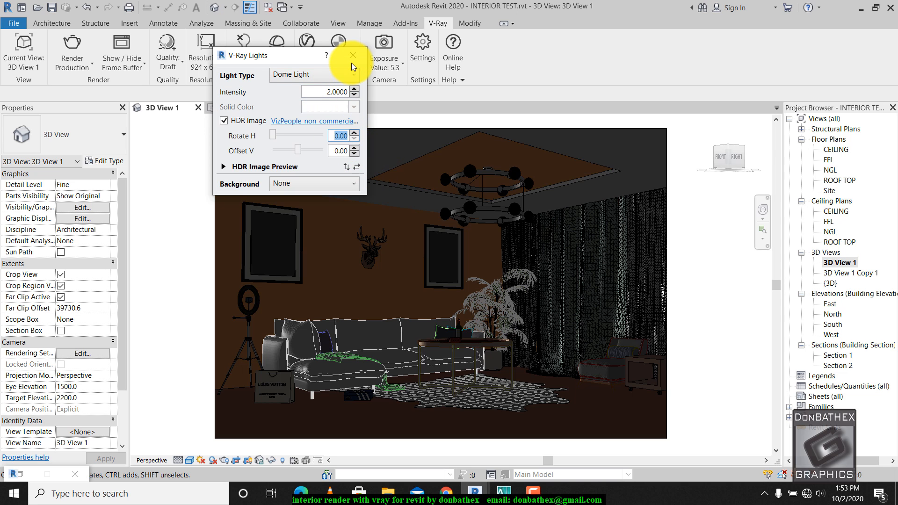
click(352, 56)
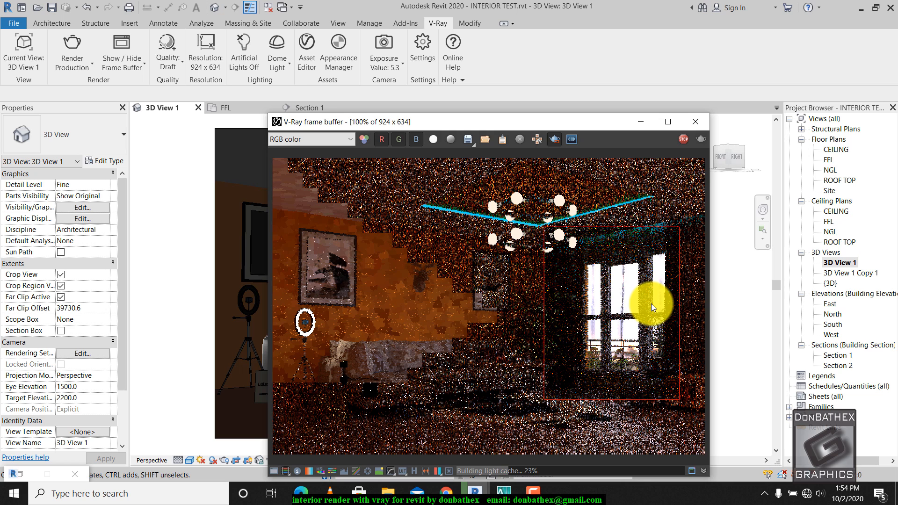
click(684, 142)
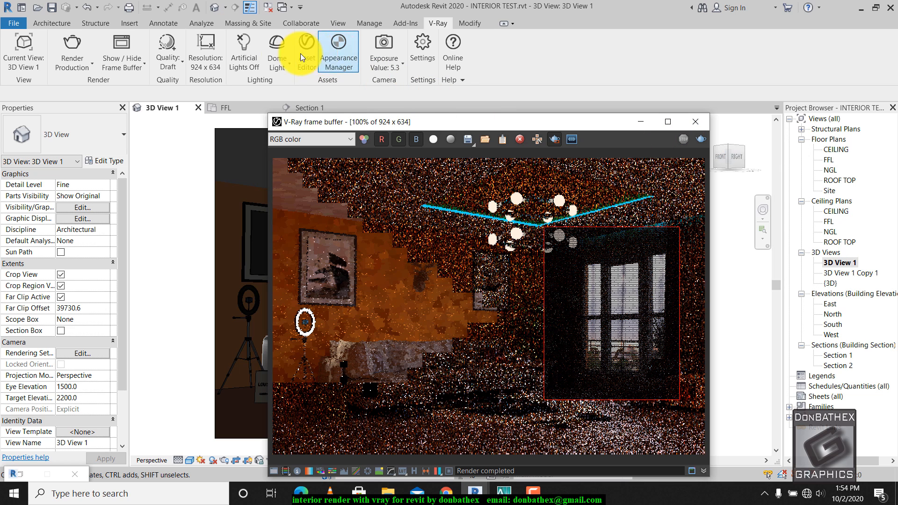
- Try a dome light intensity of -10 in the V-Ray light settings and reset it to 2
click(275, 46)
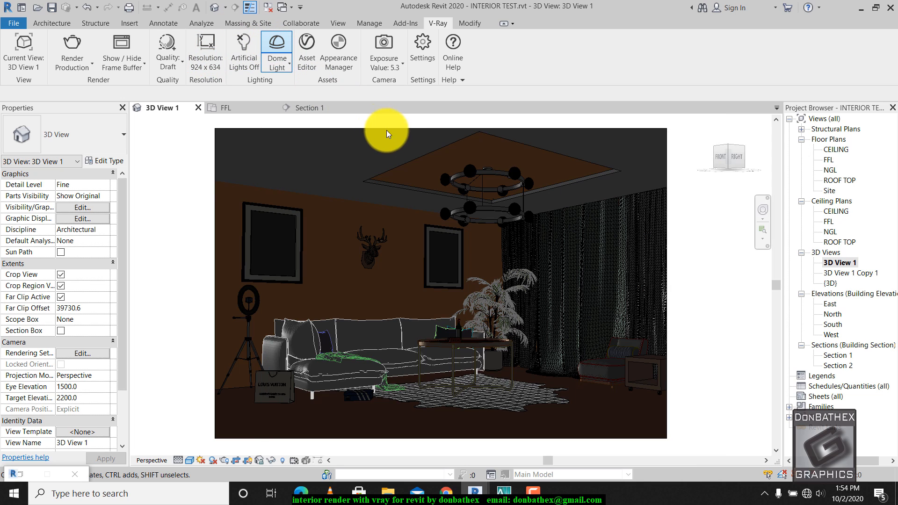
double_click(324, 93)
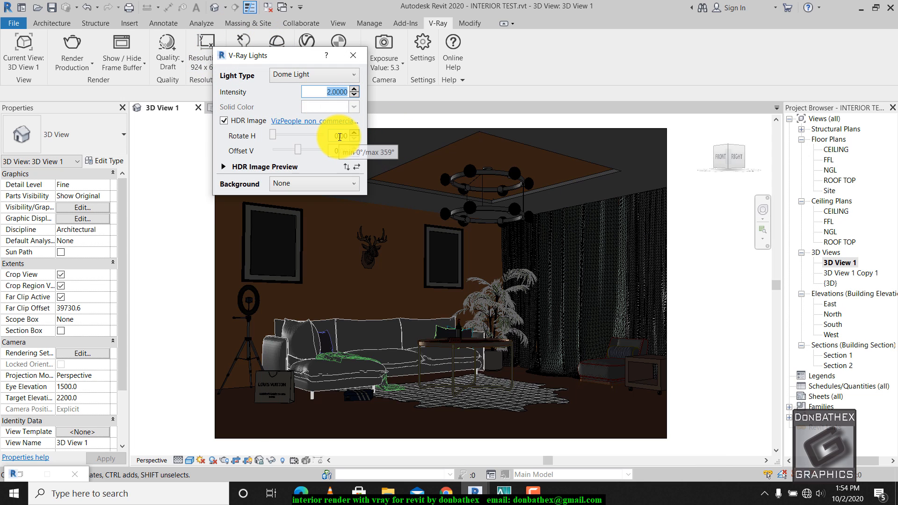
text(-10)
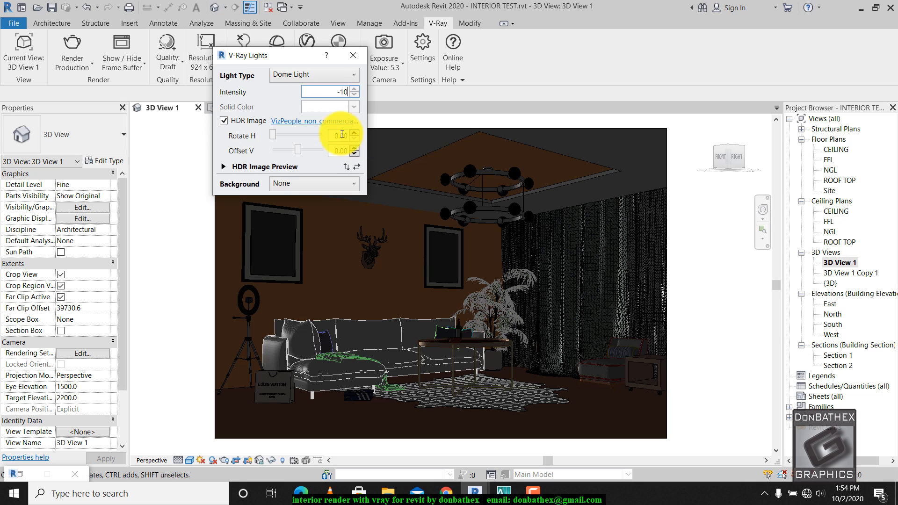
double_click(343, 141)
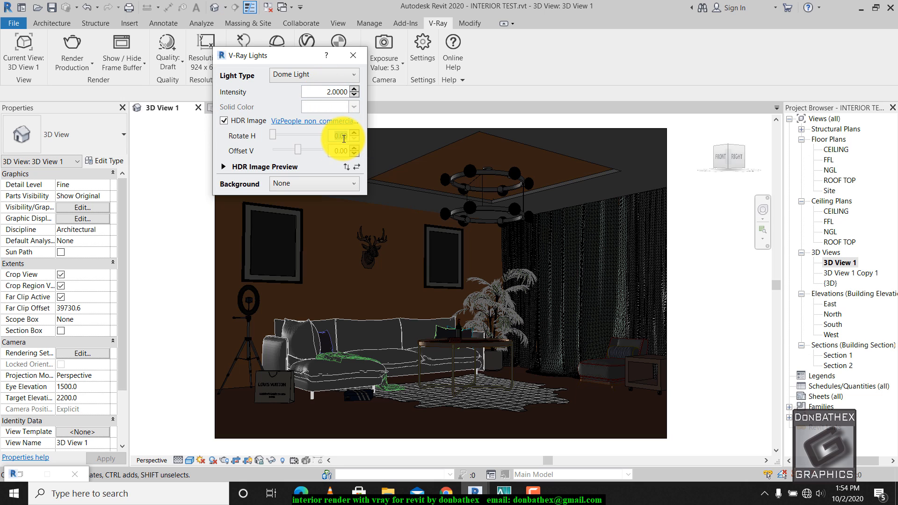
click(328, 93)
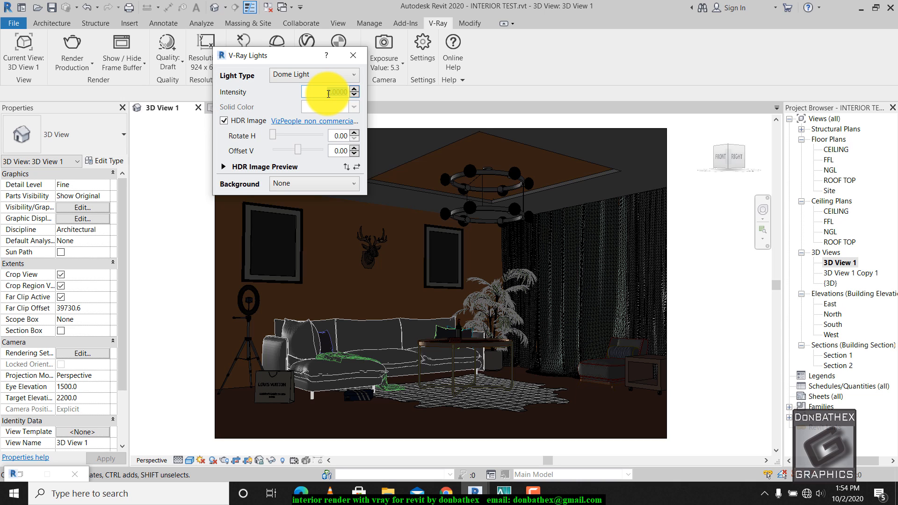
key(BackSpace)
text(2)
click(330, 138)
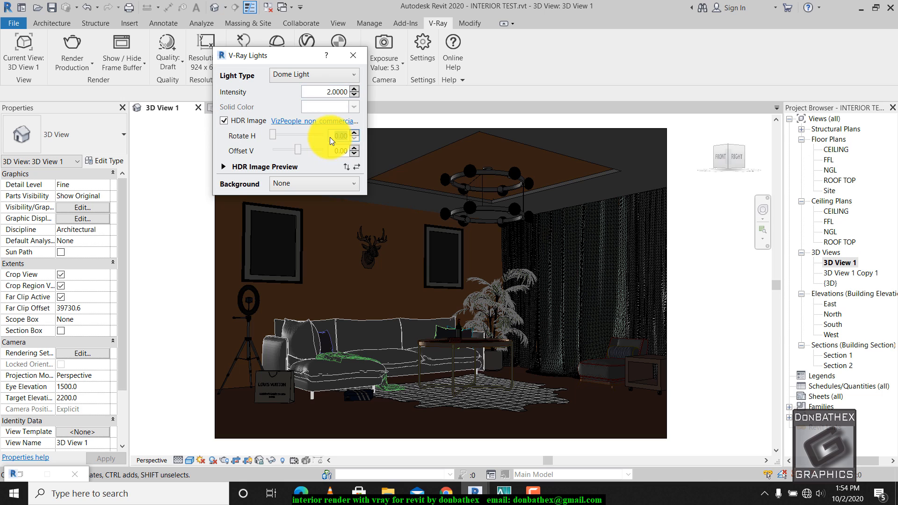
- Switch the light type to V-Ray Sun and try a sun size of -2
click(317, 74)
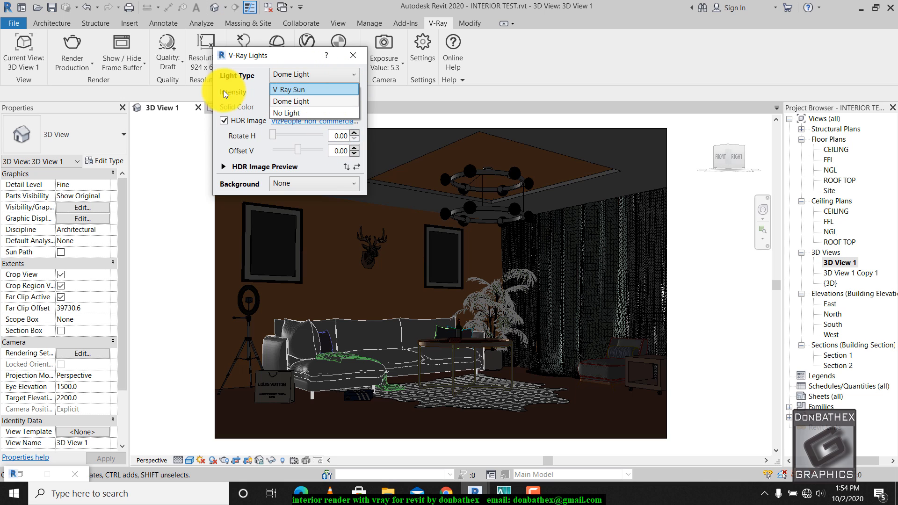
click(304, 89)
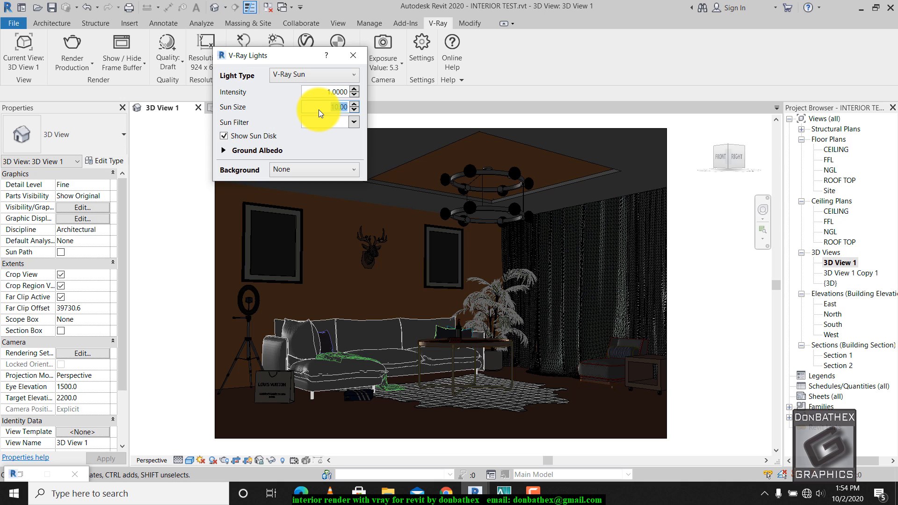
text(-2)
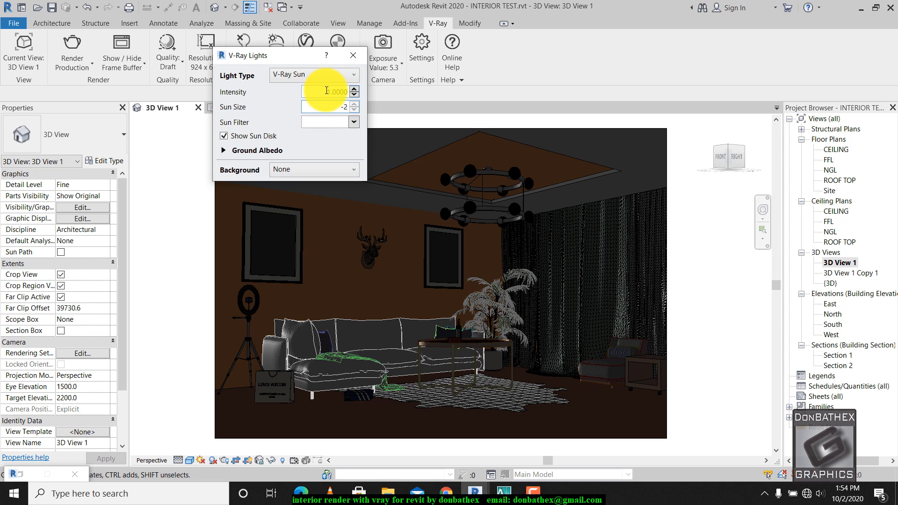
click(328, 90)
click(338, 109)
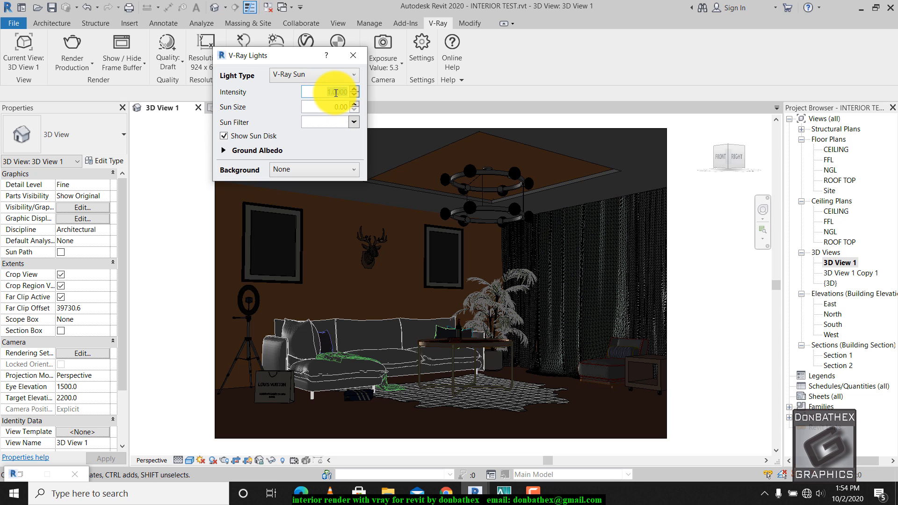
- Set the V-Ray background to Custom and check it with a region render of the window, stopping it during the prepass
click(292, 168)
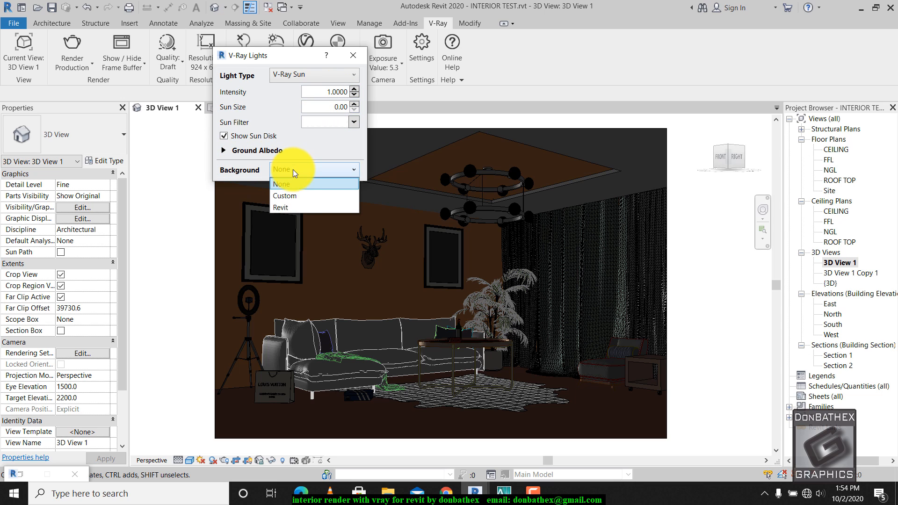
click(299, 196)
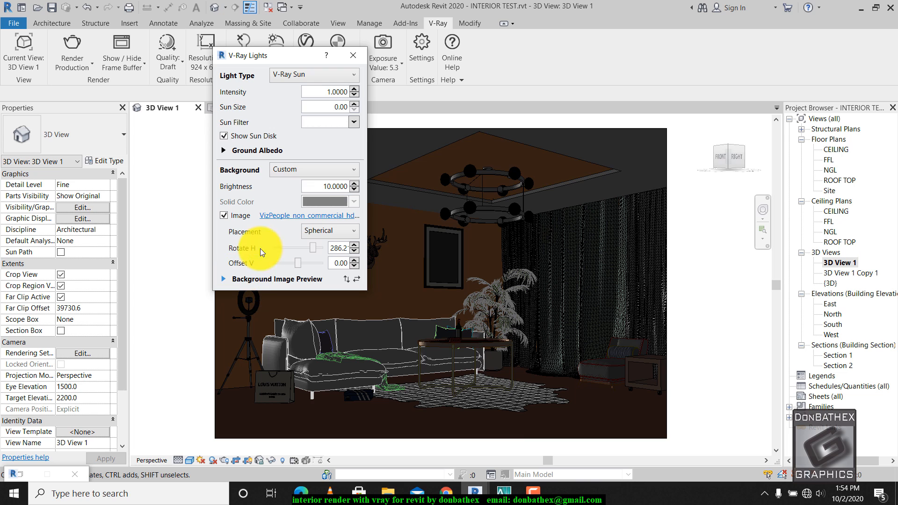
mouse_move(475, 494)
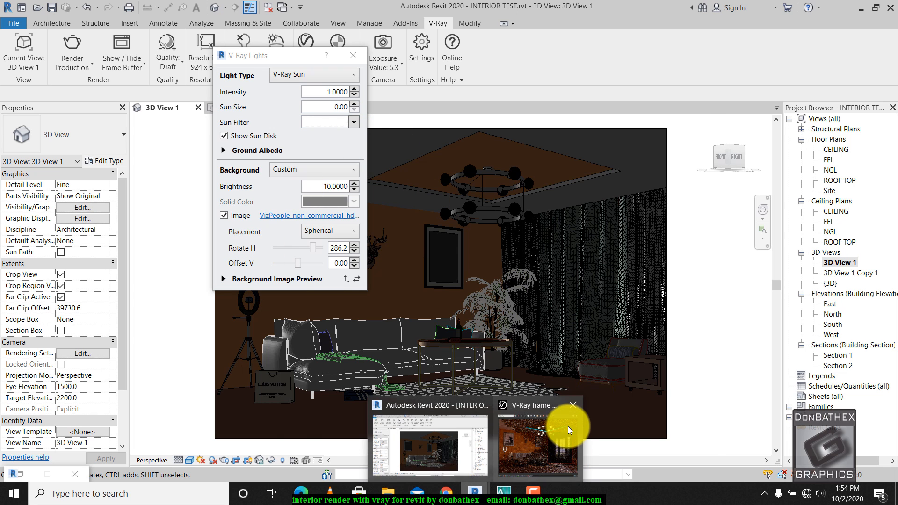
click(529, 430)
drag(526, 124, 601, 80)
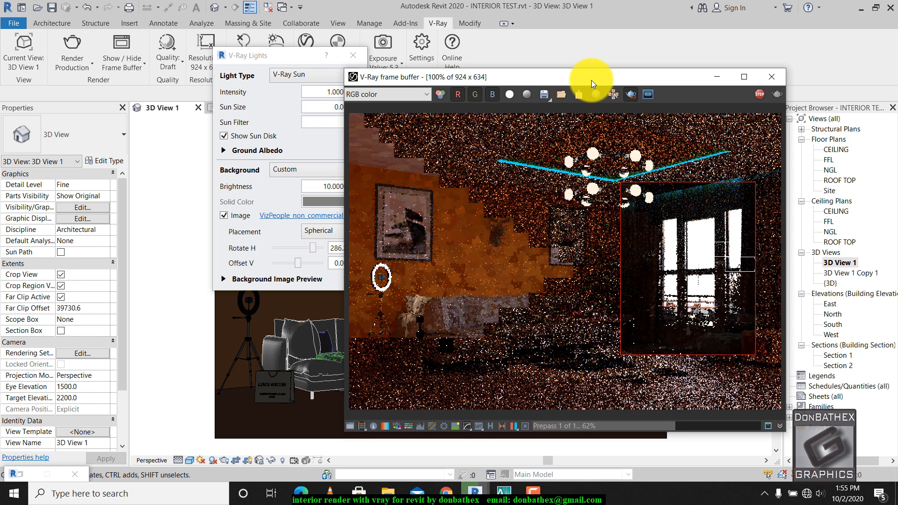
drag(591, 80, 627, 69)
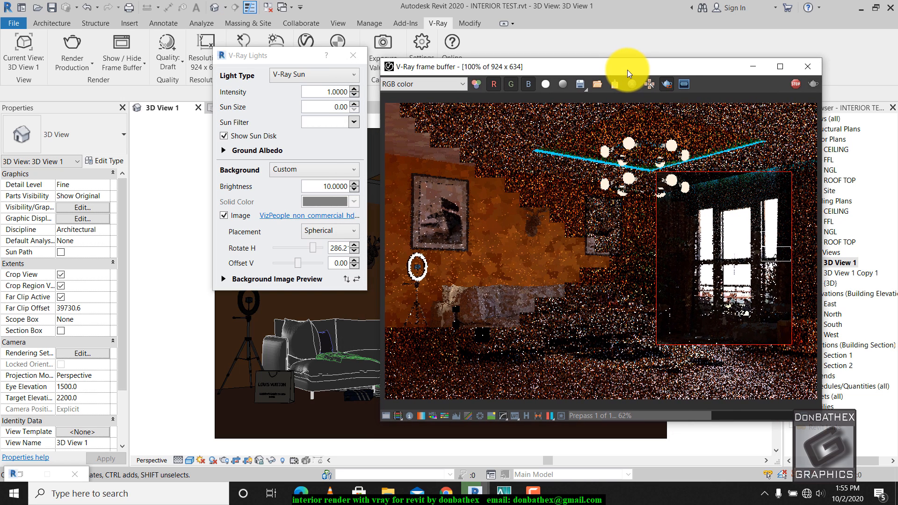
click(795, 83)
- Set the custom background's brightness to 1, test it with a region render of the window and stop the render
click(318, 187)
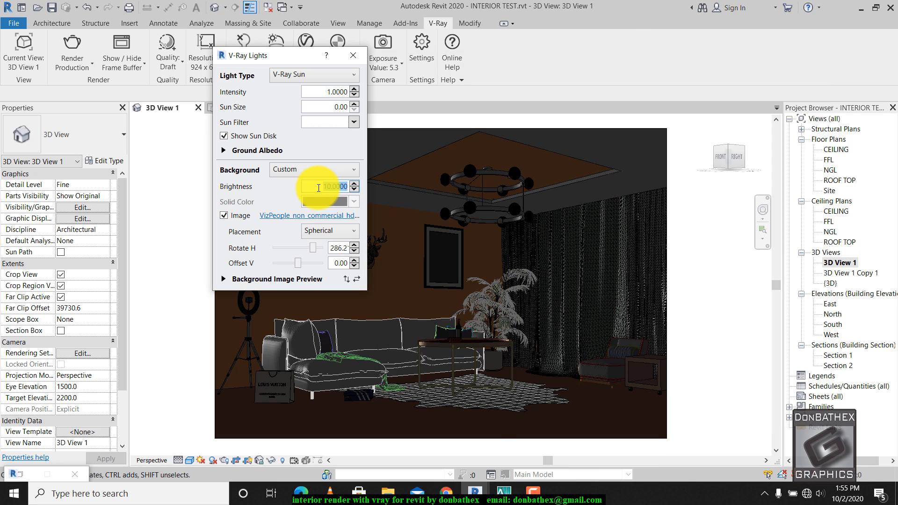
text(1)
click(336, 248)
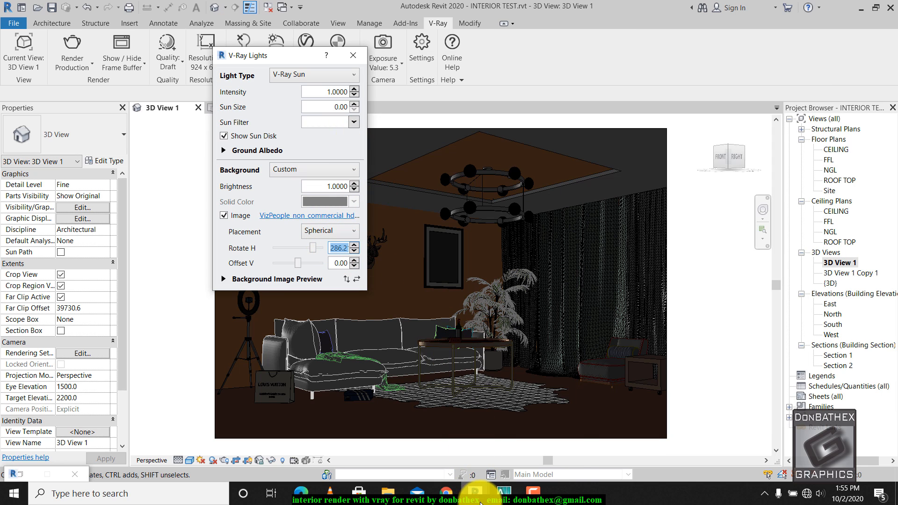
mouse_move(524, 481)
click(555, 442)
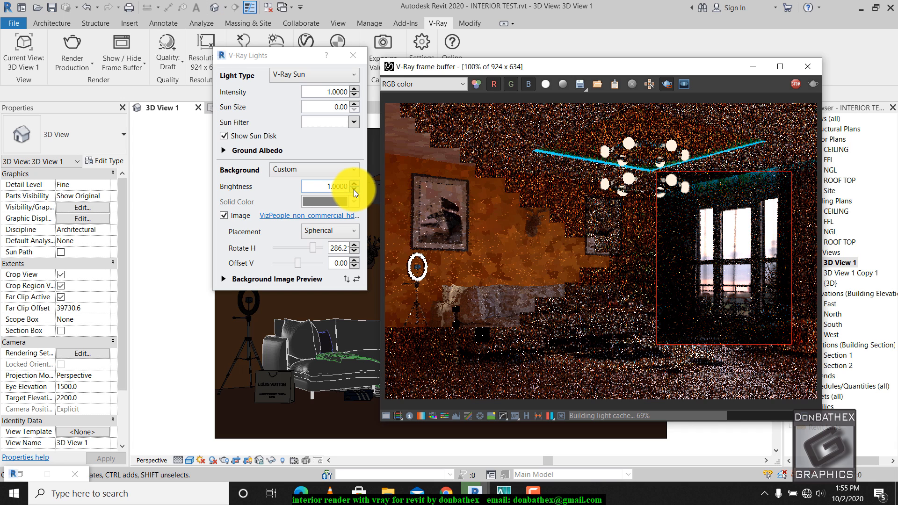
click(798, 88)
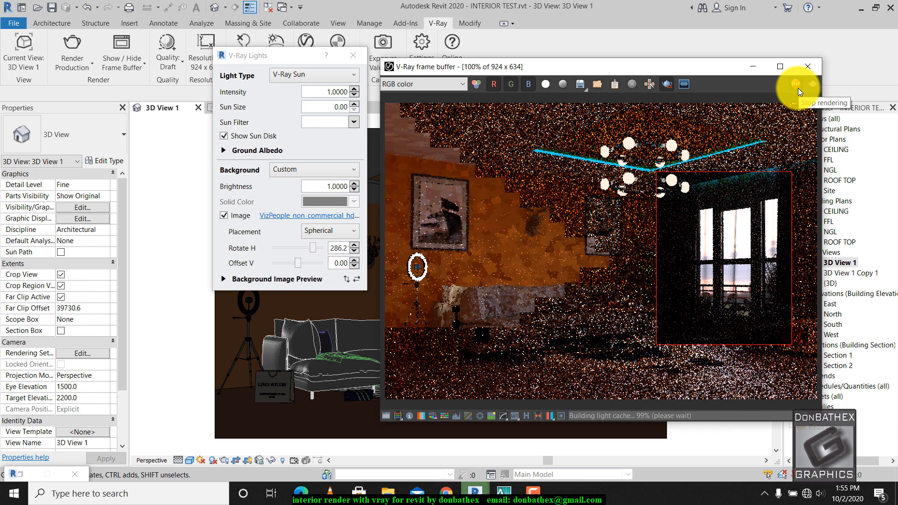
- Lower the background brightness to 0.05, test it with a region render of the window and stop the render
click(355, 190)
click(354, 190)
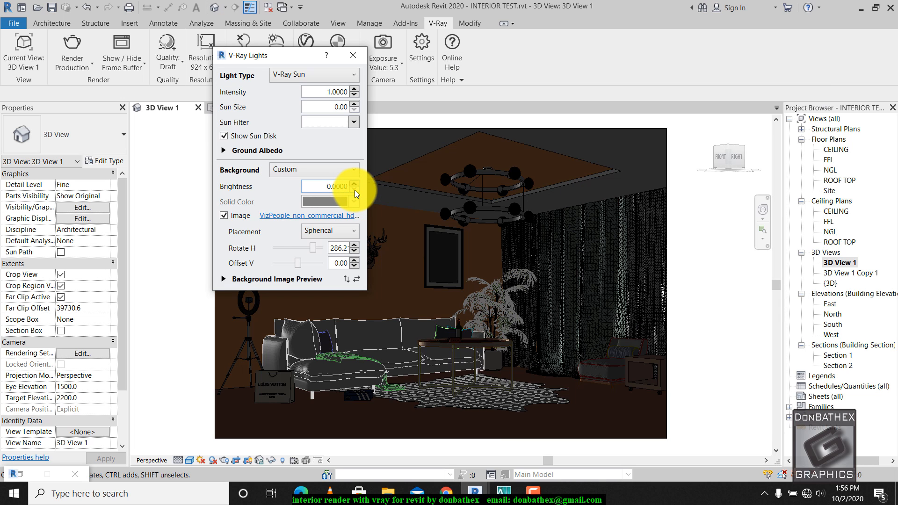
click(355, 184)
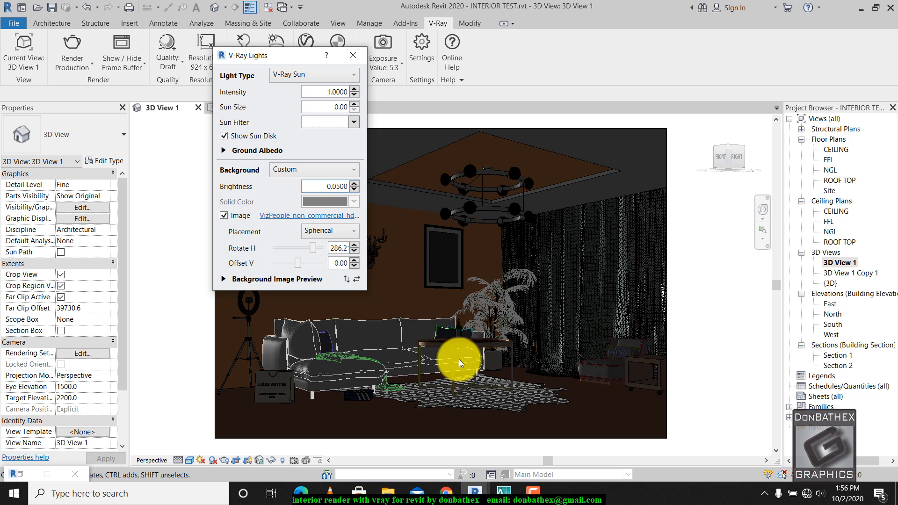
mouse_move(475, 494)
click(557, 434)
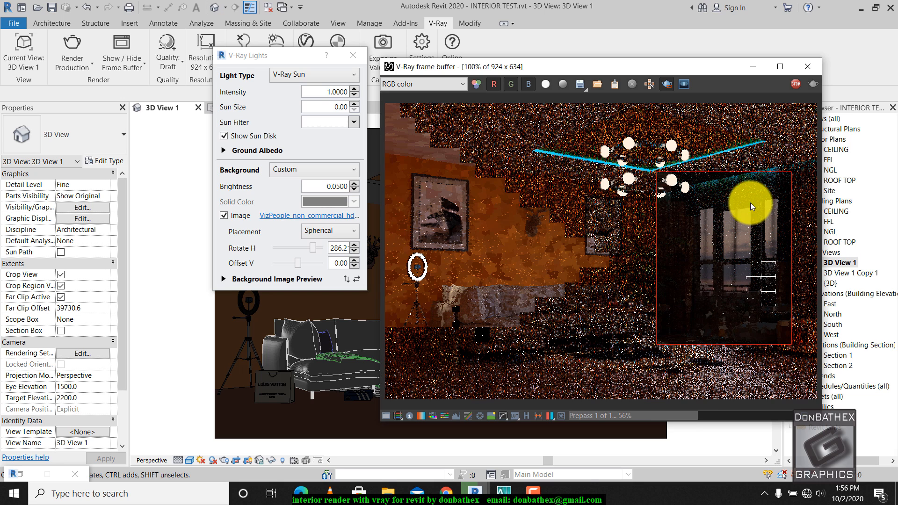
click(793, 83)
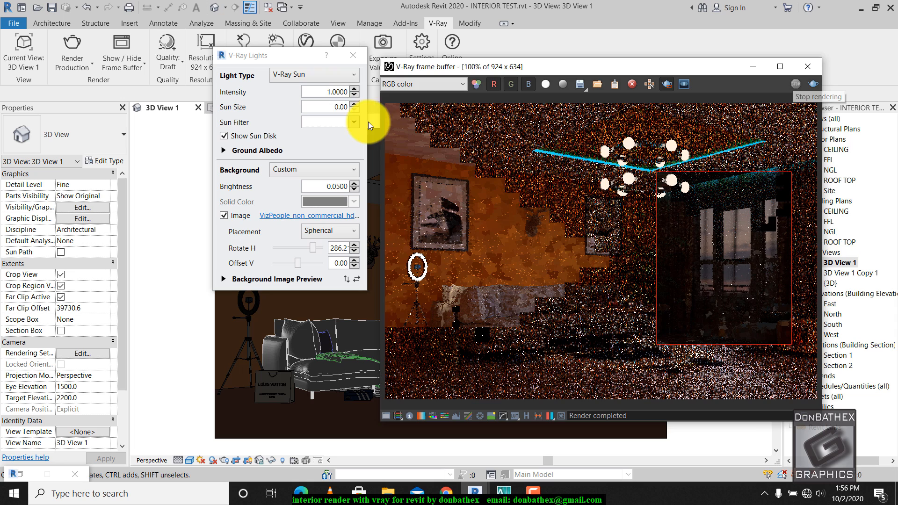
- Switch the light type back to Dome Light and set its intensity to 10
click(335, 79)
click(318, 100)
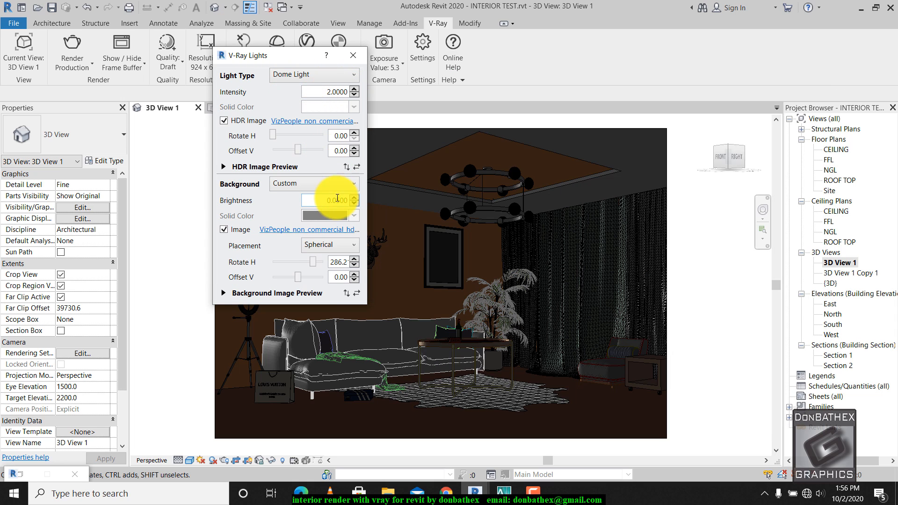
double_click(321, 95)
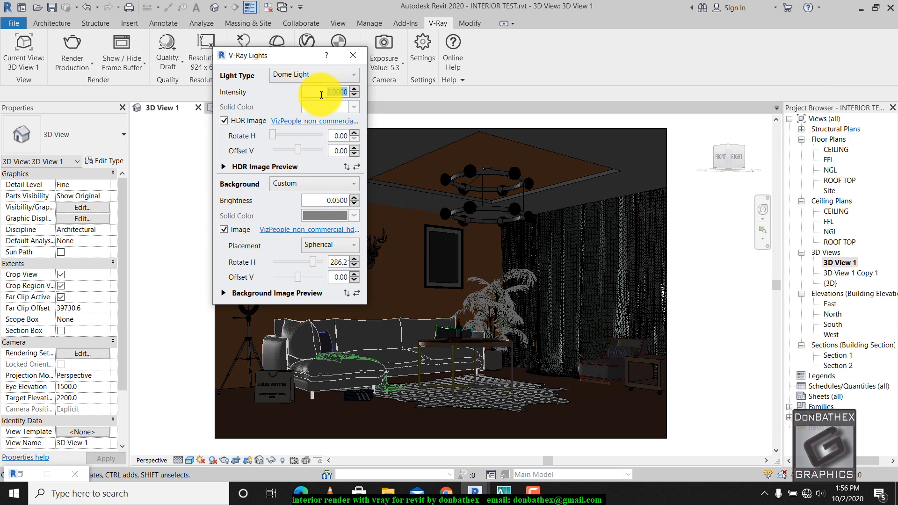
text(0)
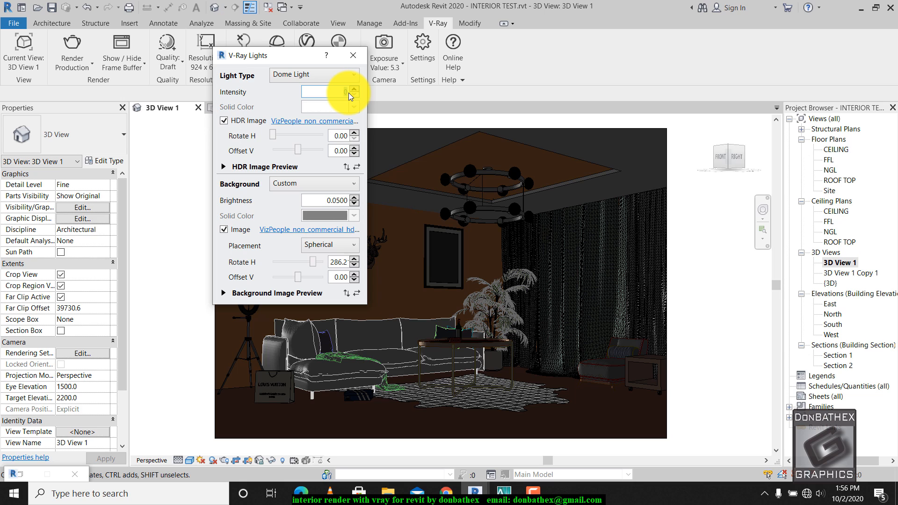
click(341, 137)
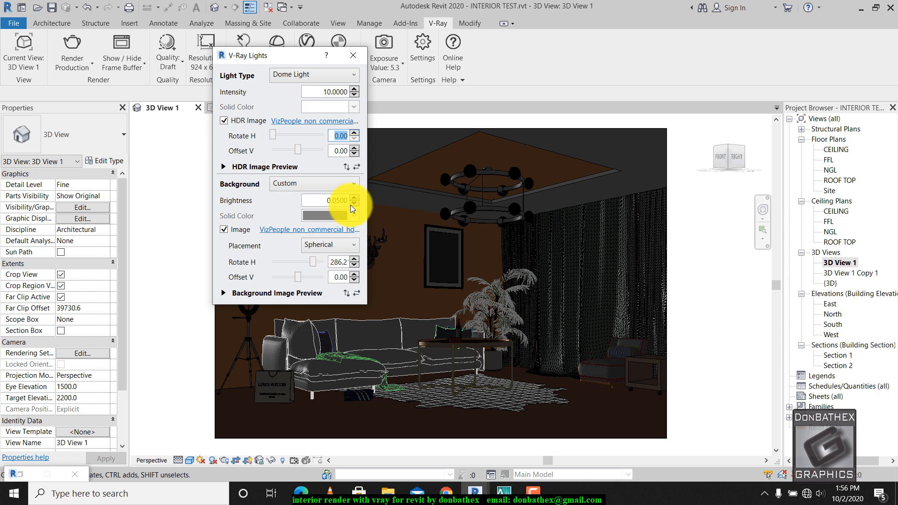
- Set the dome light intensity to 200, test it with a region render of the window and stop the render
click(325, 93)
text(20.0)
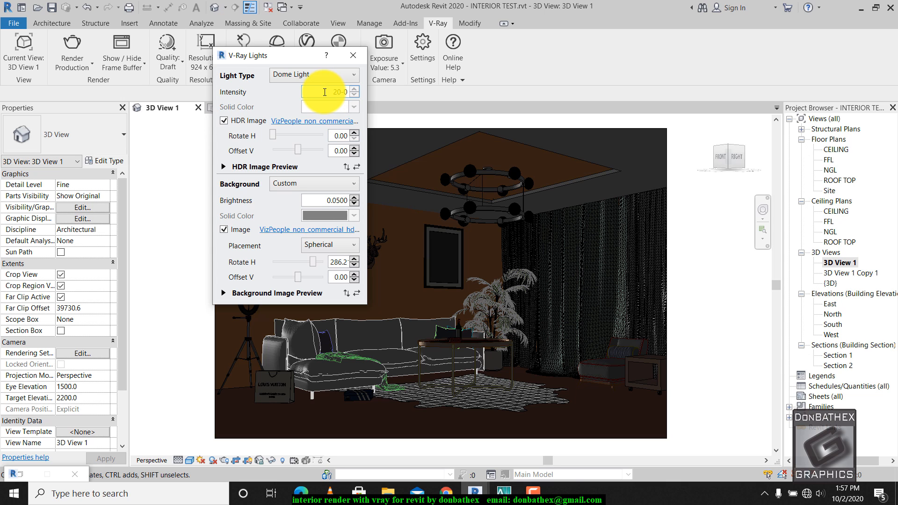
key(BackSpace)
key(BackSpace)
text(0)
click(335, 204)
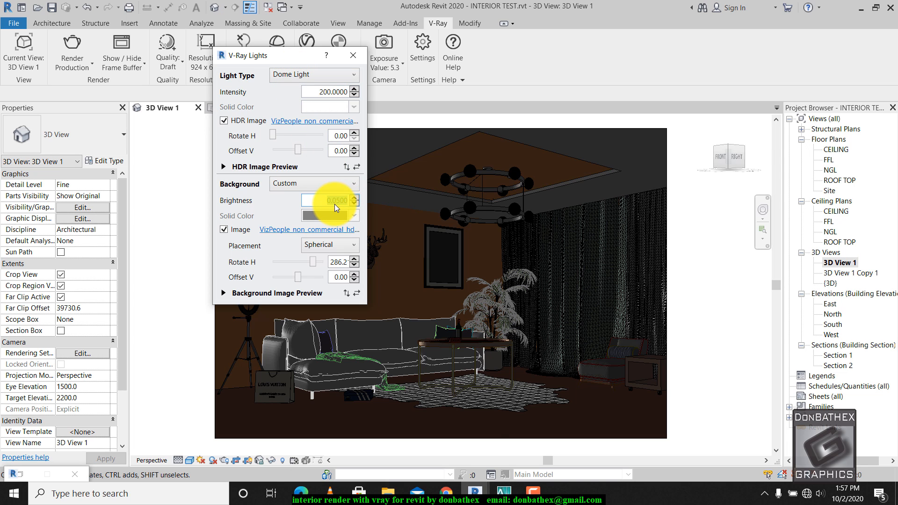
mouse_move(477, 495)
click(551, 442)
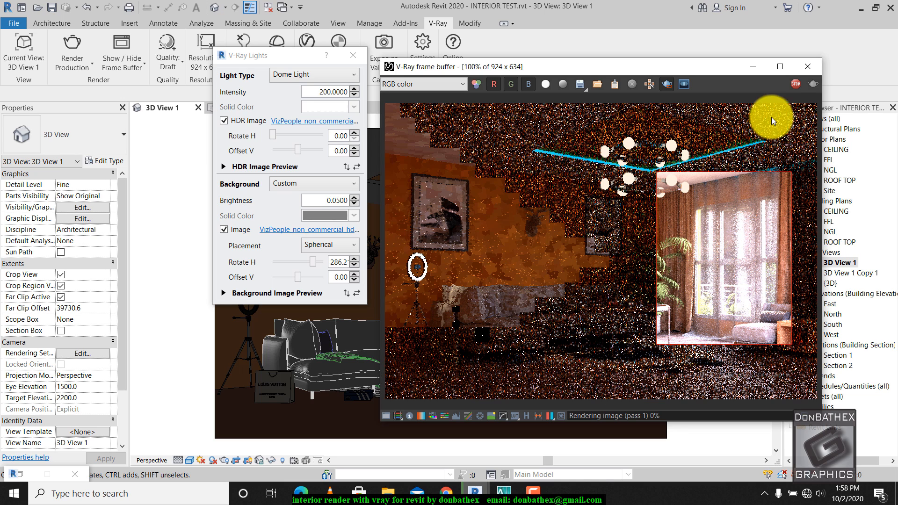
click(796, 85)
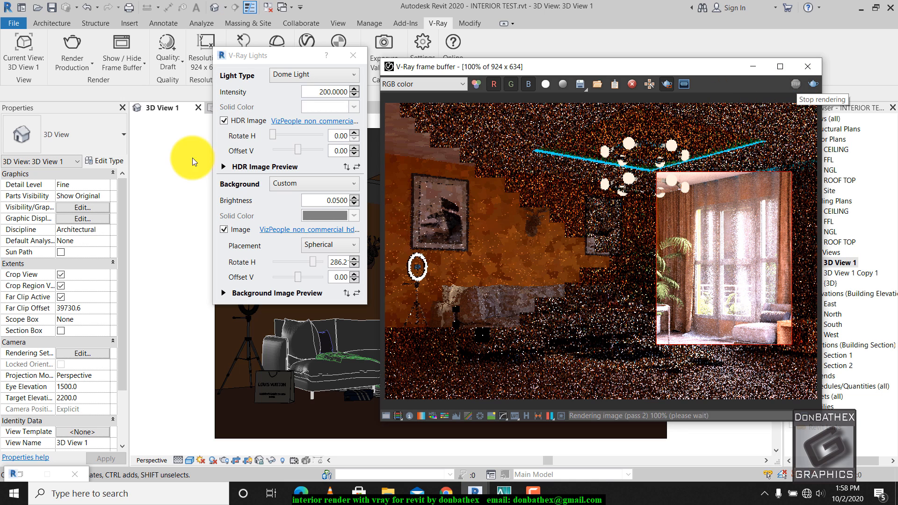
- Set the dome light intensity to 150 and close the V-Ray light settings
click(320, 97)
double_click(324, 89)
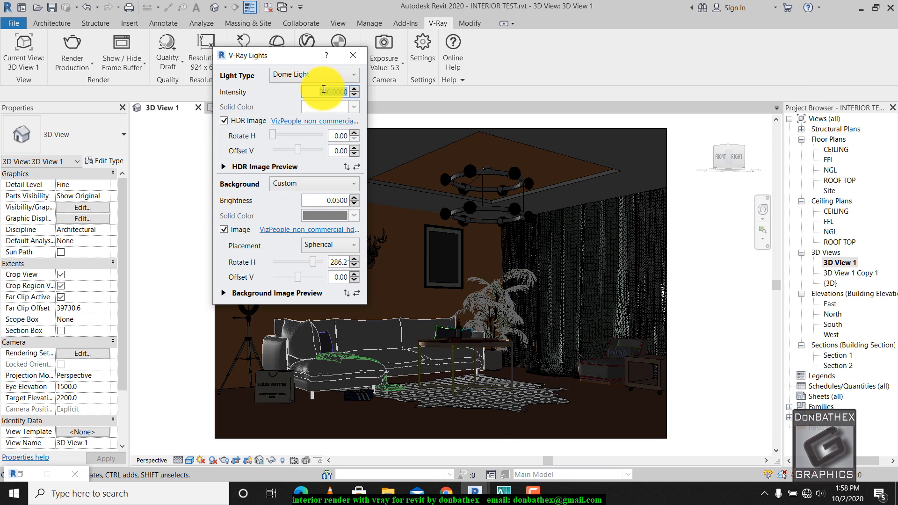
text(1509)
key(BackSpace)
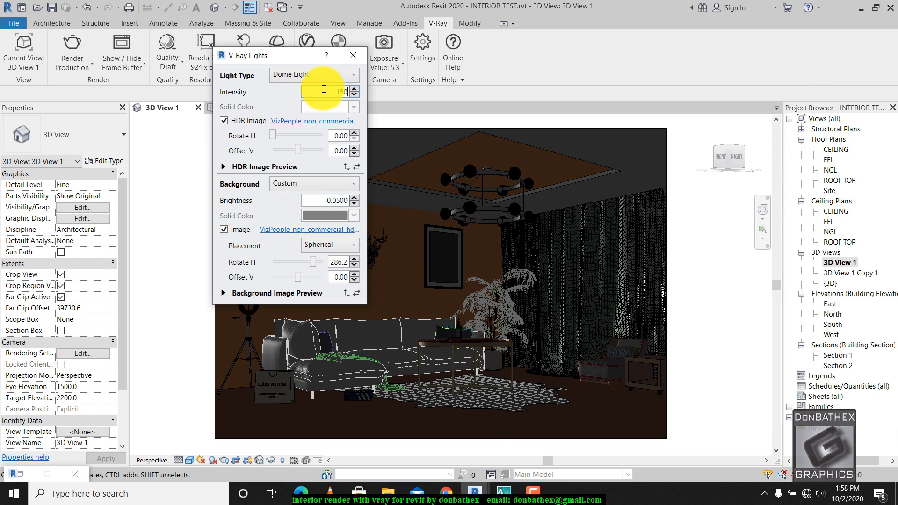
click(326, 206)
click(354, 55)
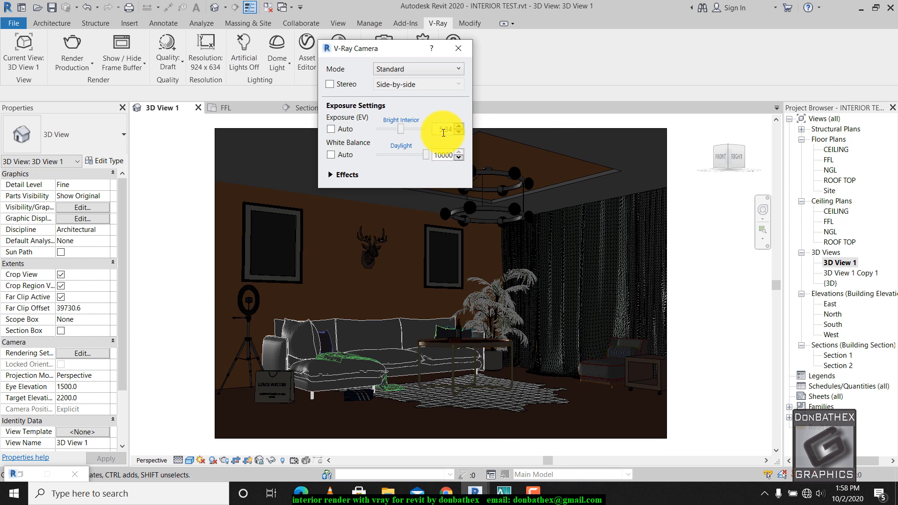
- Set the white balance to 6311 in the V-Ray camera settings
drag(423, 155, 400, 162)
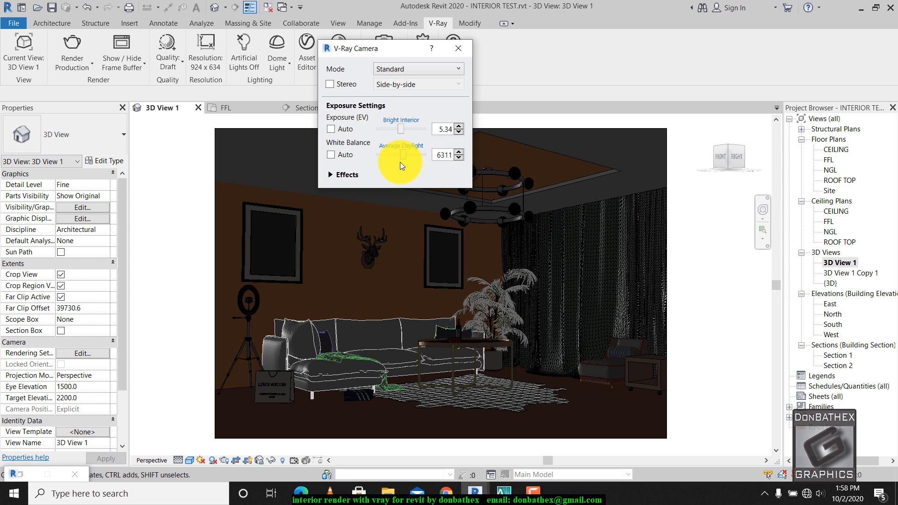
- Turn off region rendering in the V-Ray frame buffer to allow a render of the full living room view
click(475, 494)
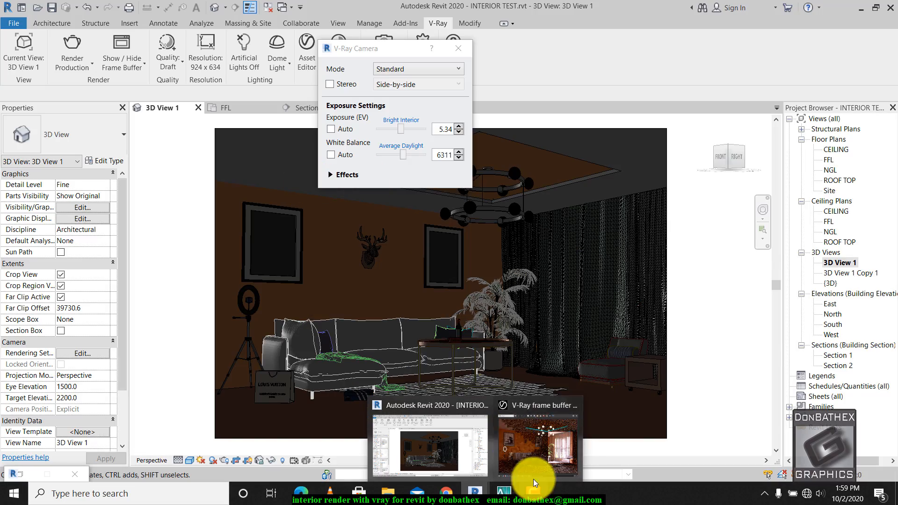
click(533, 473)
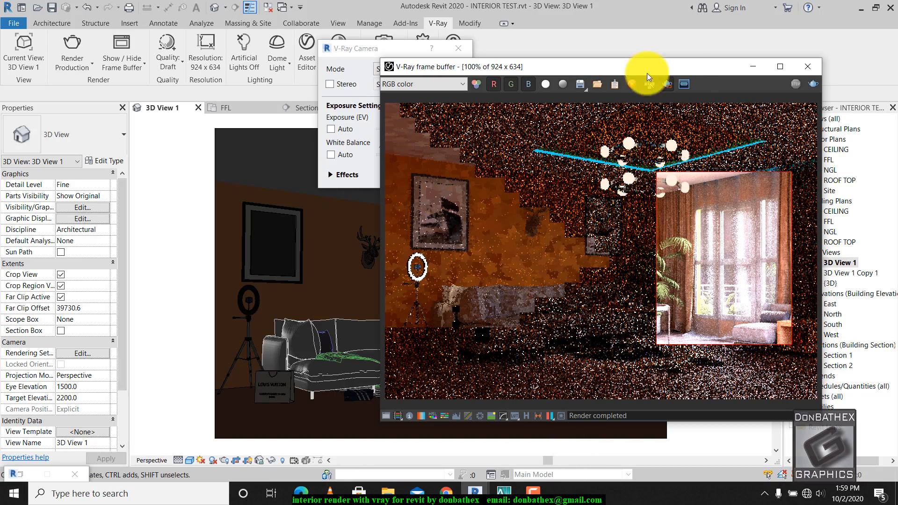
click(672, 88)
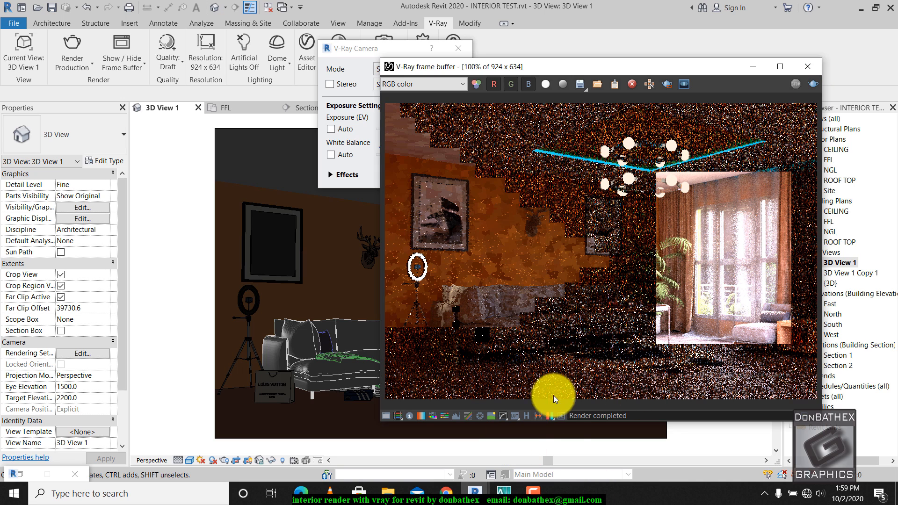
click(531, 499)
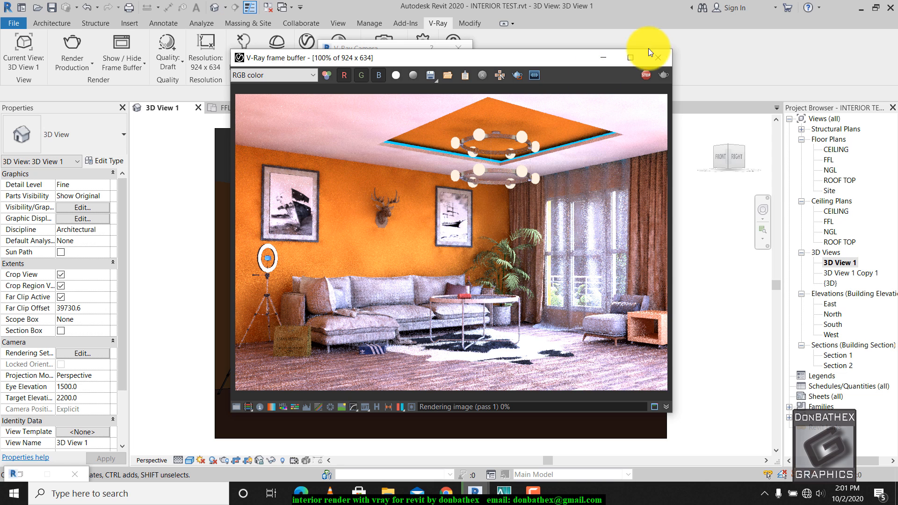
- Stop the full-view render and bring the V-Ray camera settings back into view
drag(502, 61, 620, 57)
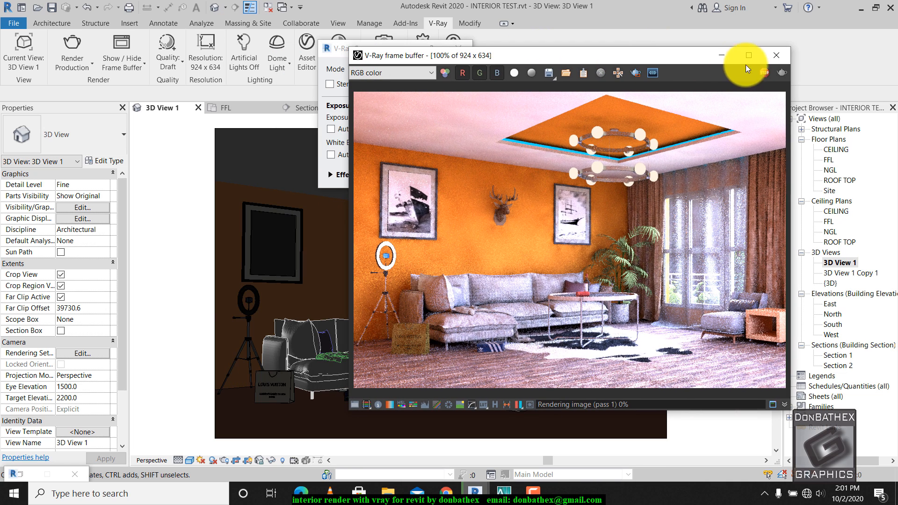
click(764, 73)
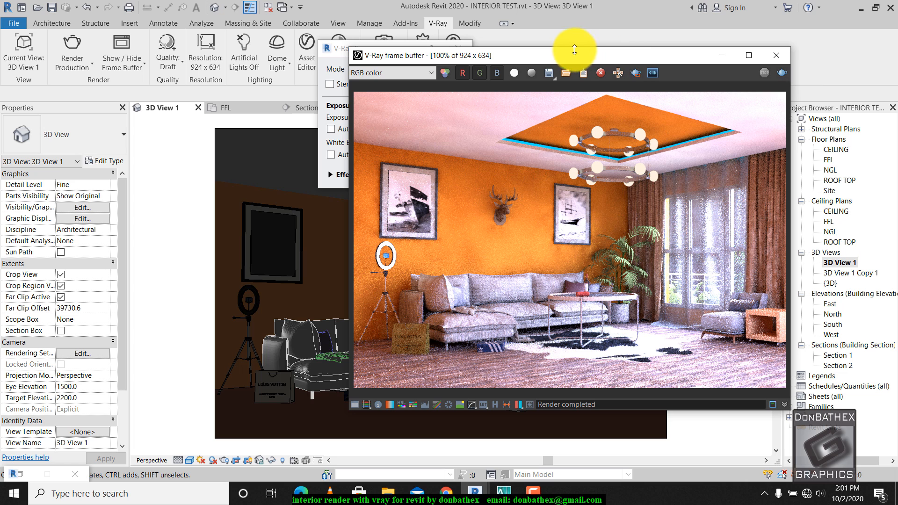
drag(574, 50, 415, 171)
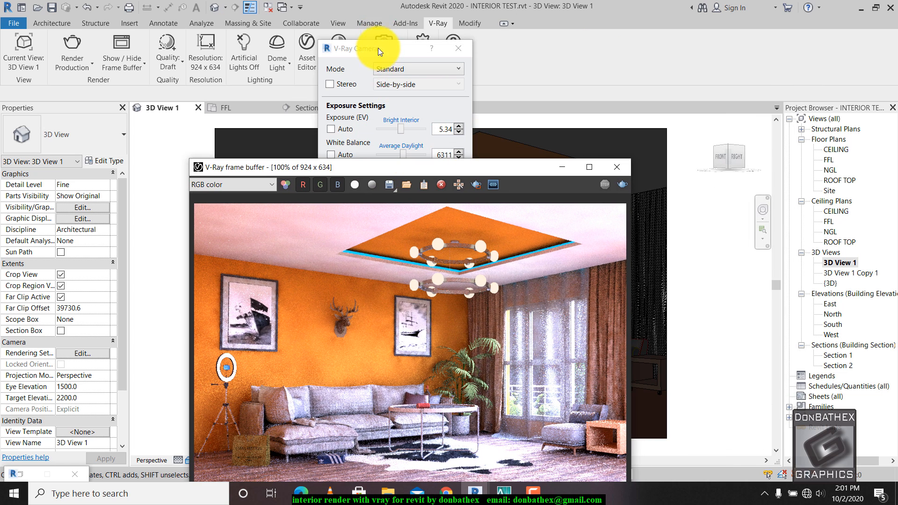
drag(377, 48, 379, 29)
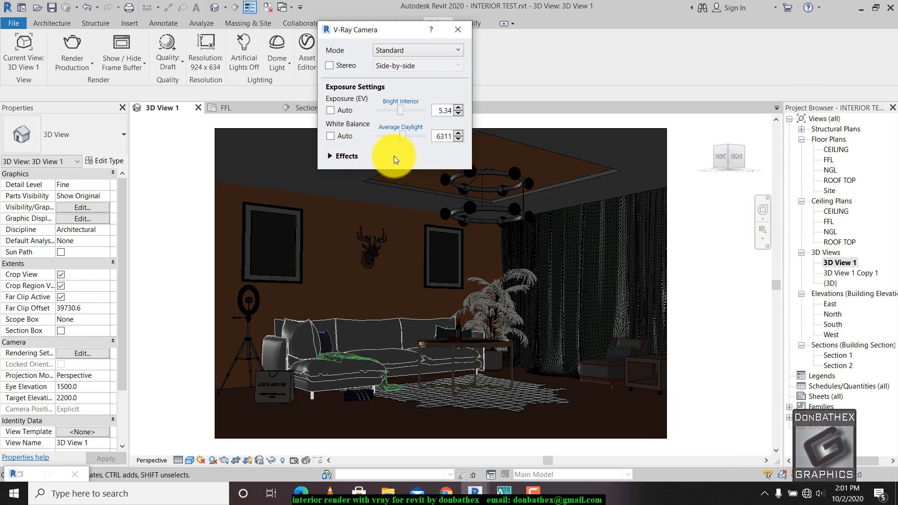
- Reopen the V-Ray frame buffer, examine the full living room render for lighting, colour and window brightness, and minimize it
click(475, 492)
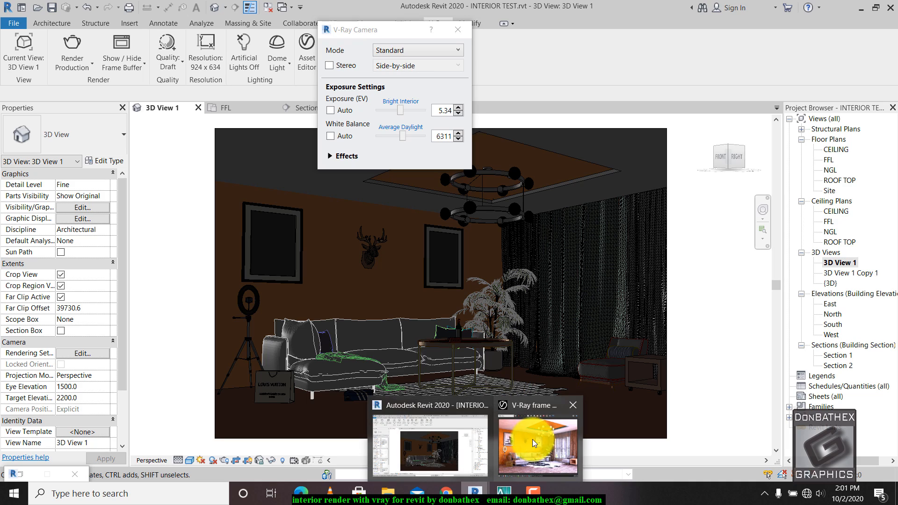
click(533, 440)
drag(414, 166, 536, 57)
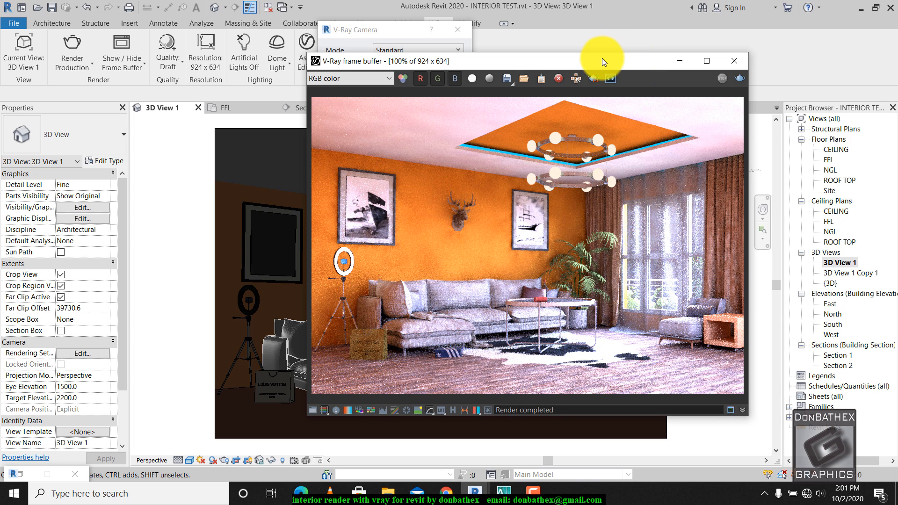
drag(602, 58, 684, 39)
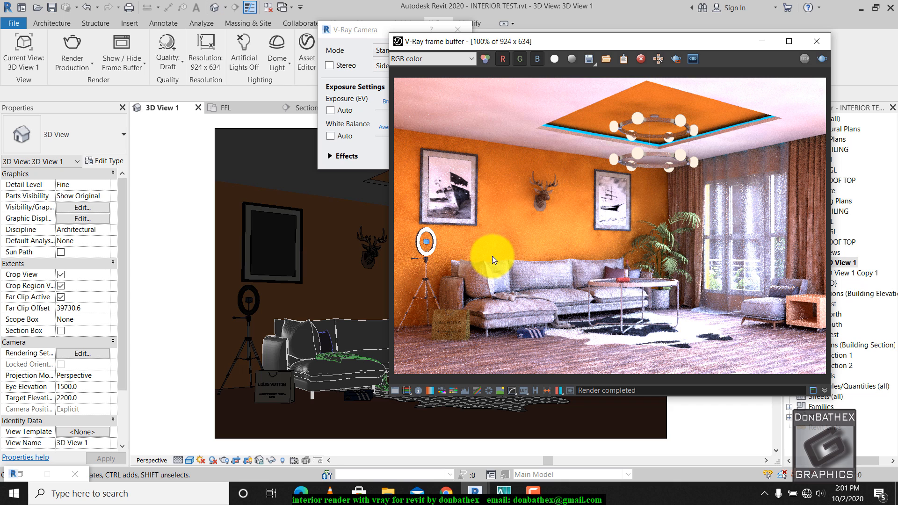
scroll(525, 190, down, 1)
scroll(568, 198, up, 1)
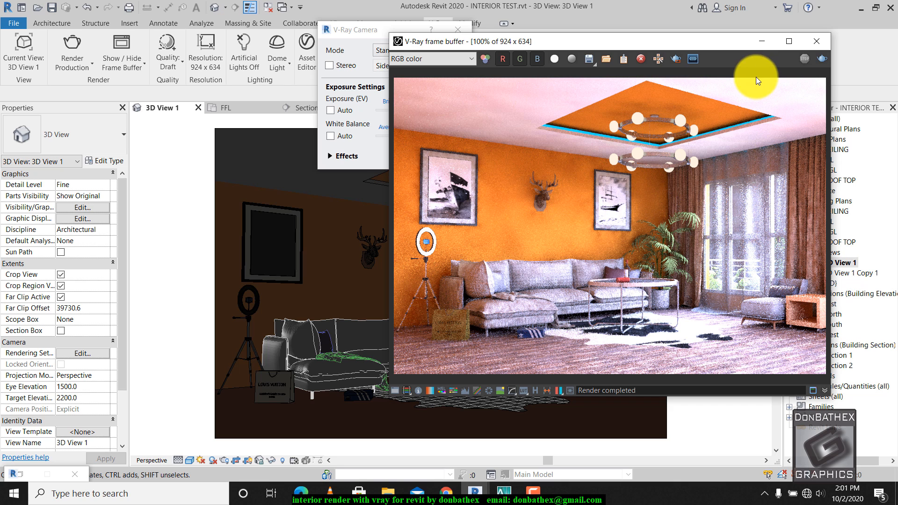
drag(656, 39, 438, 41)
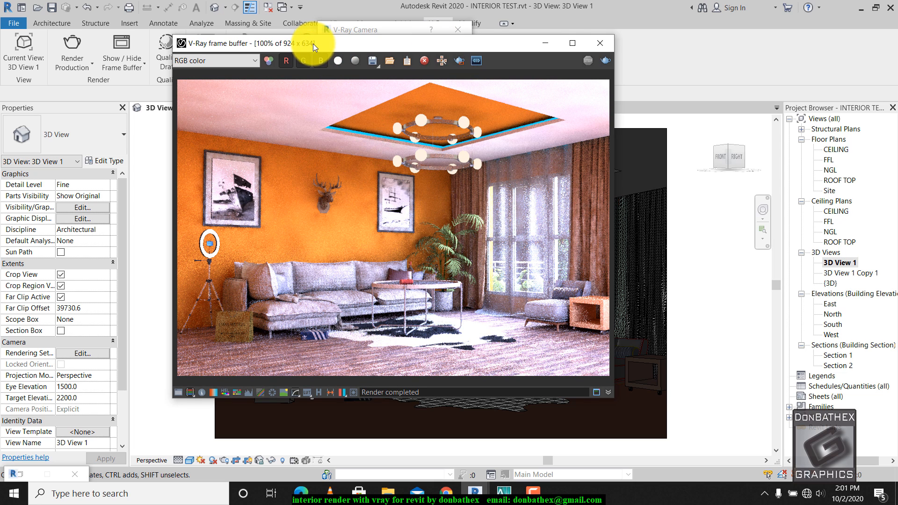
drag(313, 43, 475, 47)
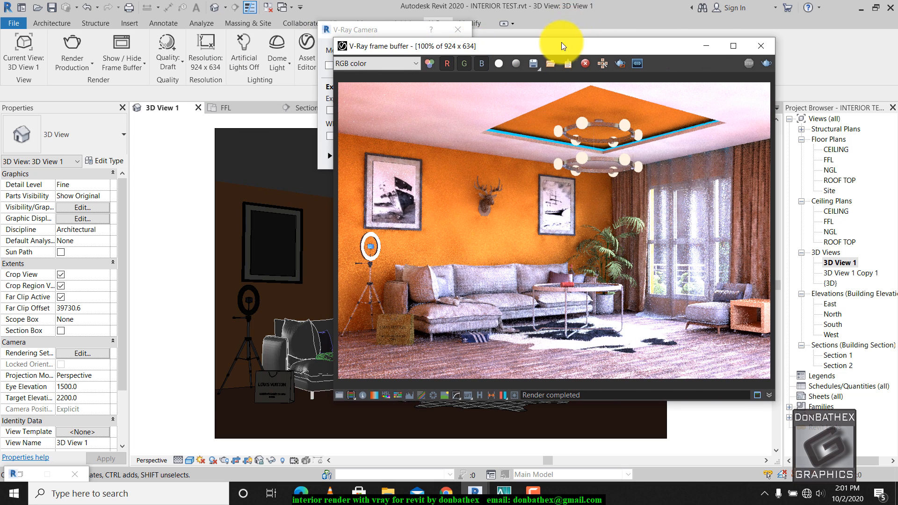
drag(561, 42, 448, 67)
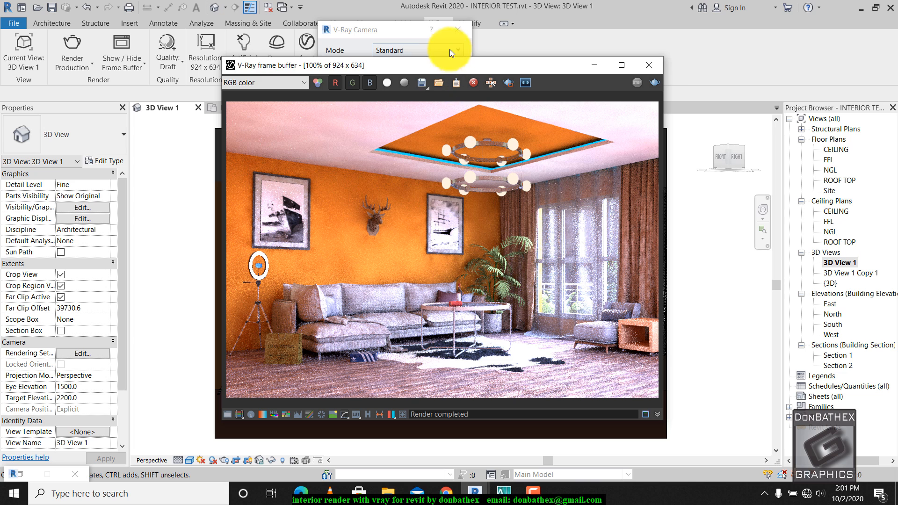
drag(418, 71, 514, 53)
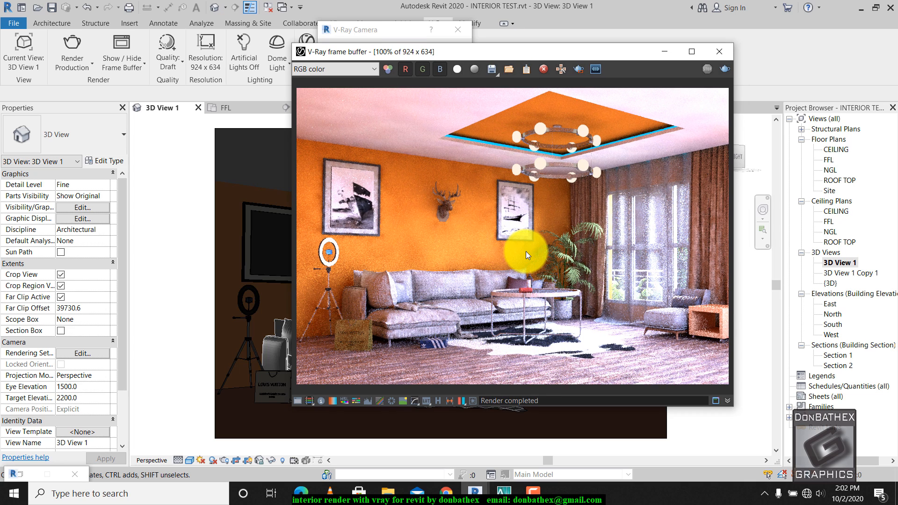
scroll(525, 251, down, 2)
scroll(543, 242, up, 2)
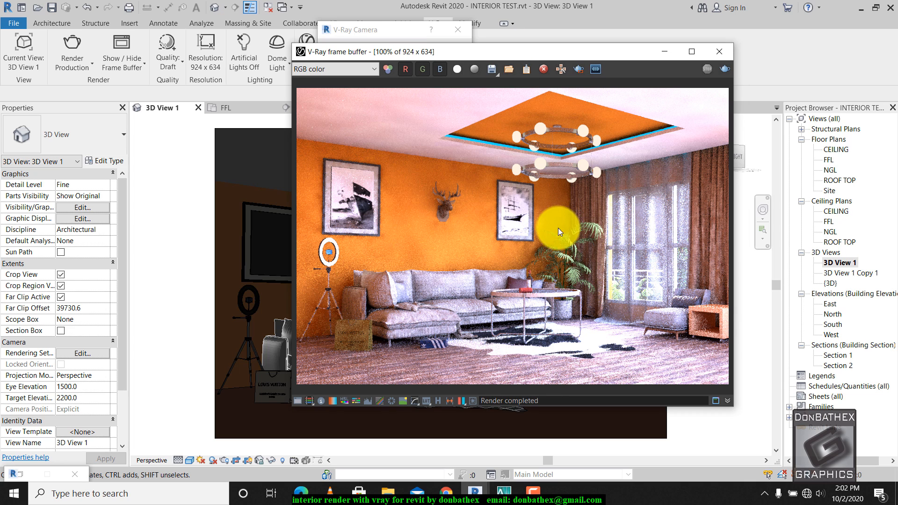
click(662, 55)
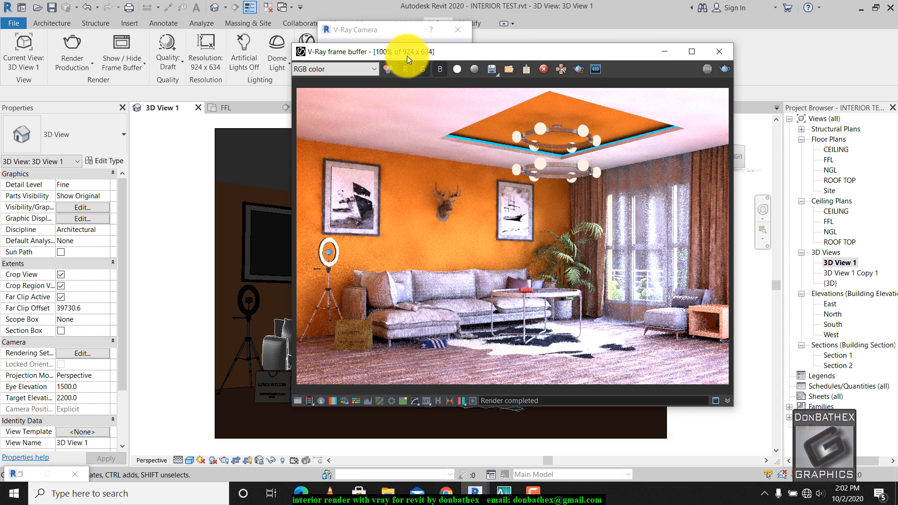
click(541, 500)
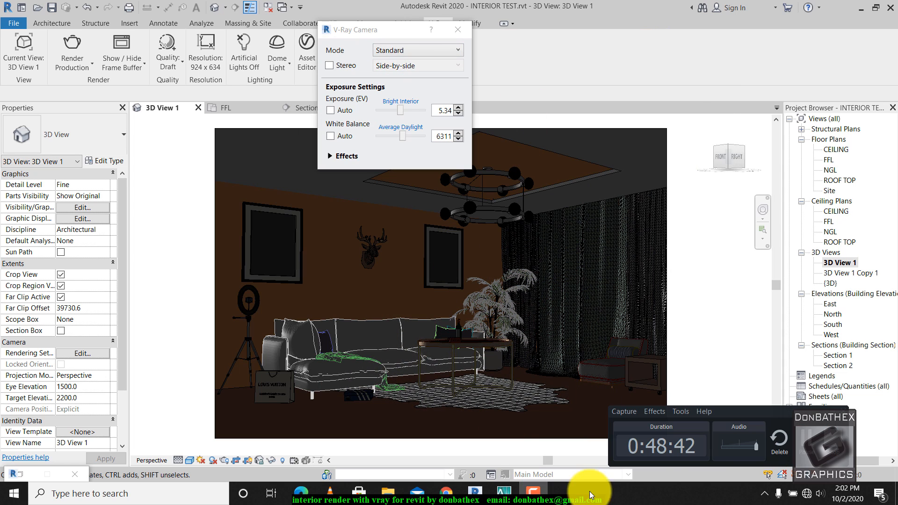